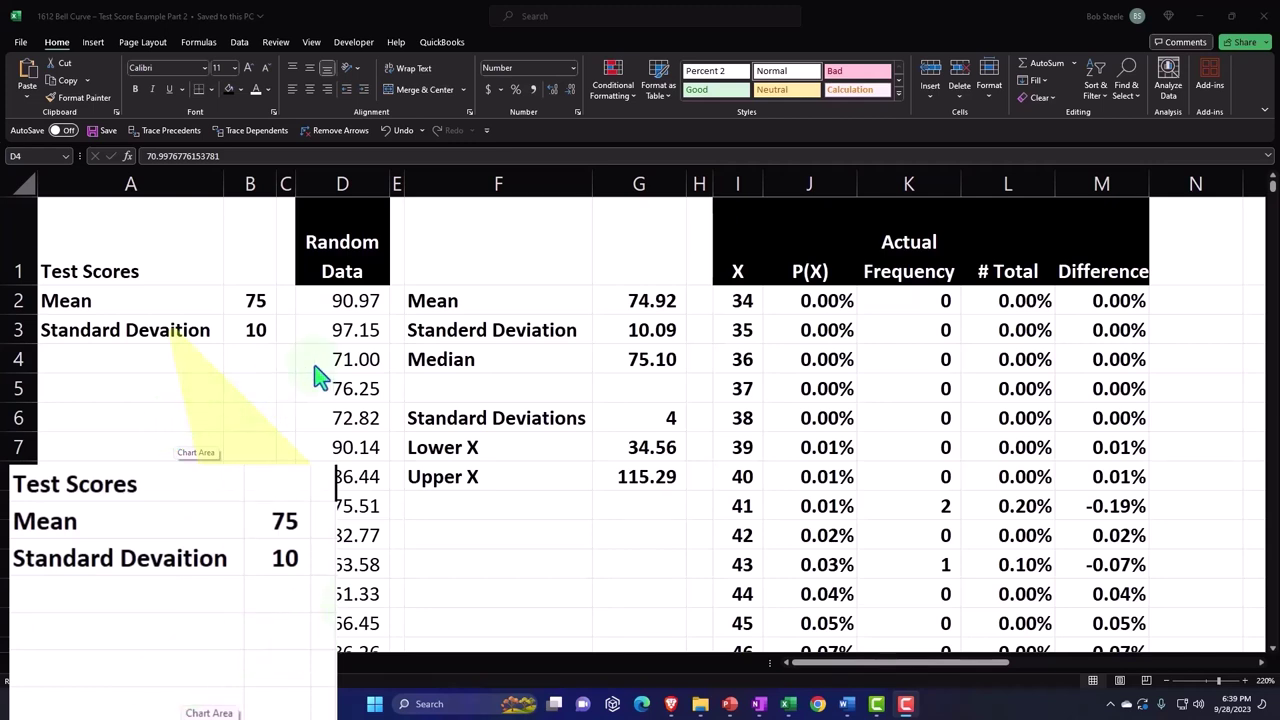
- Look over a Random Data value and the Median row with the Data tab showing
{"action": "left_click", "coordinate": [338, 329]}
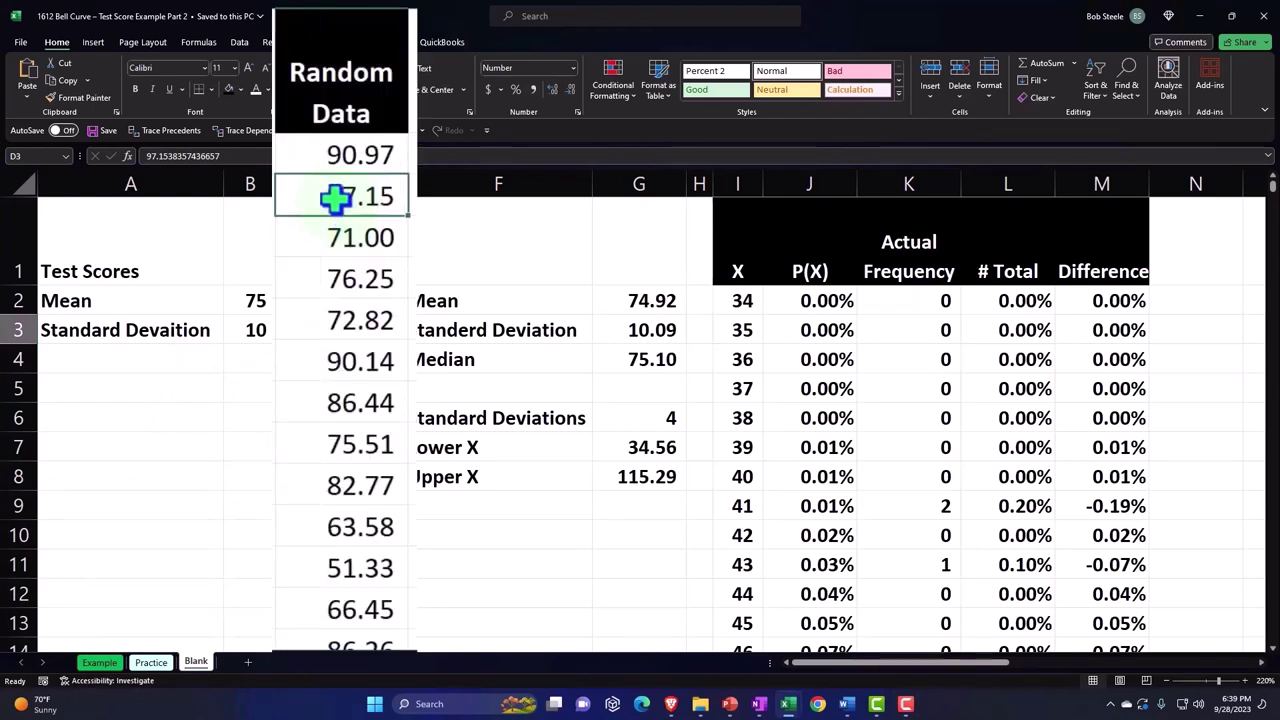
{"action": "left_click", "coordinate": [242, 43]}
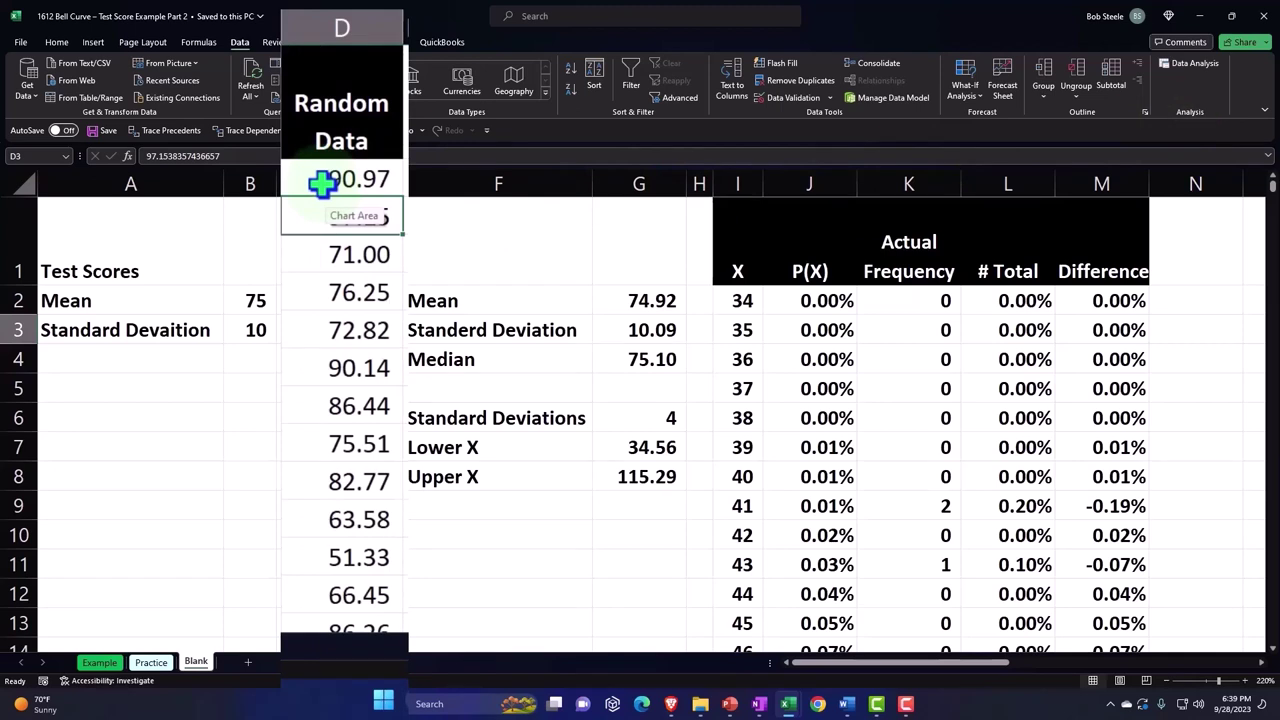
{"action": "left_click", "coordinate": [445, 352]}
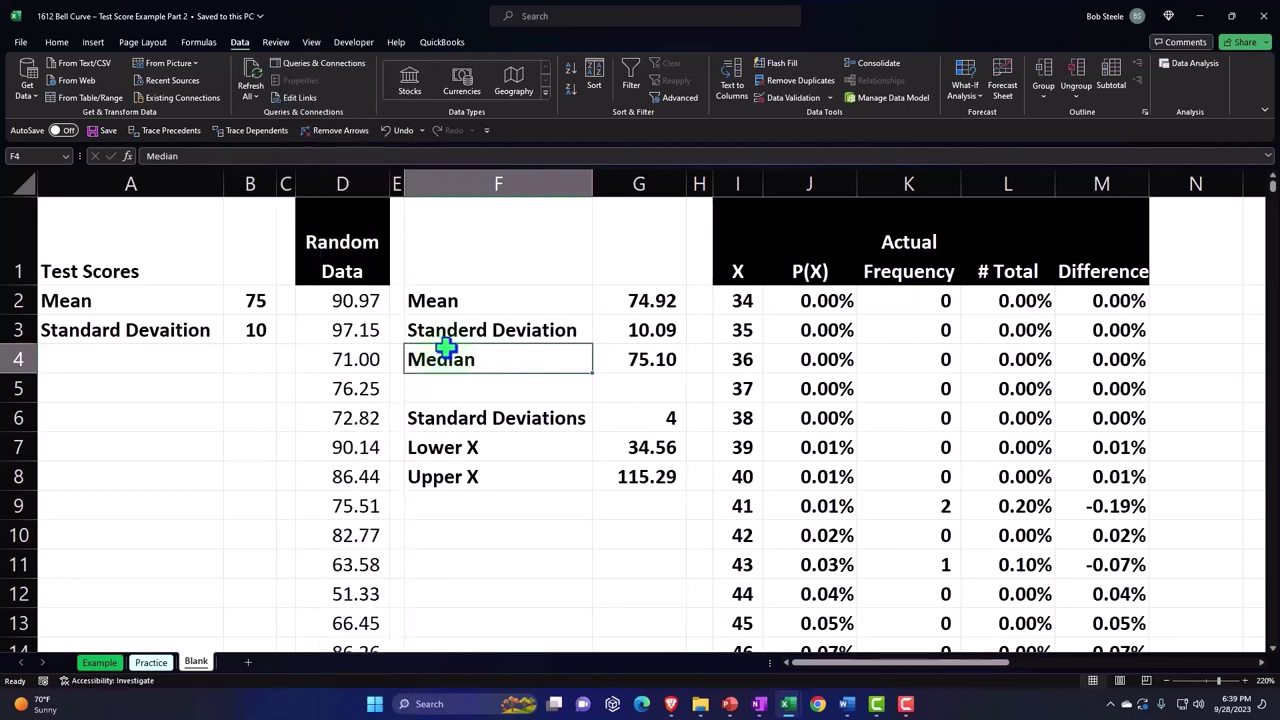
{"action": "key", "text": "Right"}
{"action": "key", "text": "Right"}
{"action": "key", "text": "Right"}
{"action": "key", "text": "Right"}
{"action": "key", "text": "Right"}
{"action": "key", "text": "Right"}
{"action": "key", "text": "Right"}
{"action": "key", "text": "Right"}
{"action": "key", "text": "Right"}
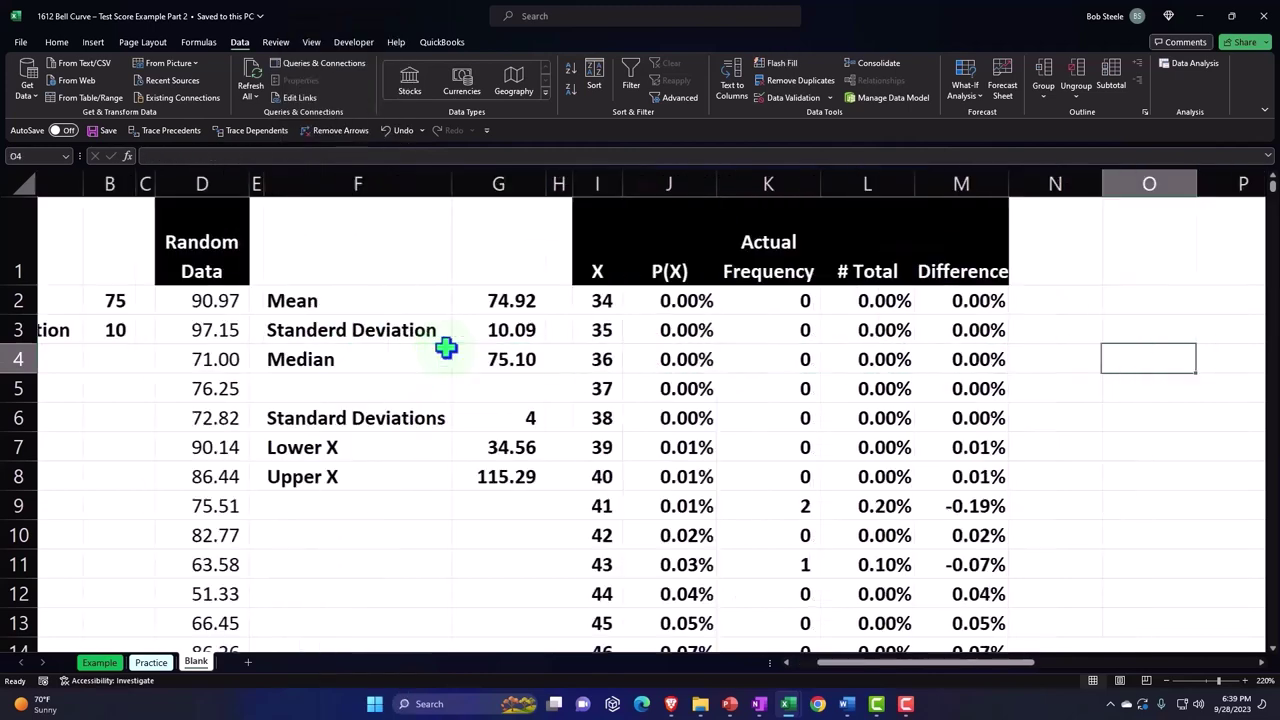
{"action": "key", "text": "Right"}
{"action": "key", "text": "Right"}
{"action": "key", "text": "Left"}
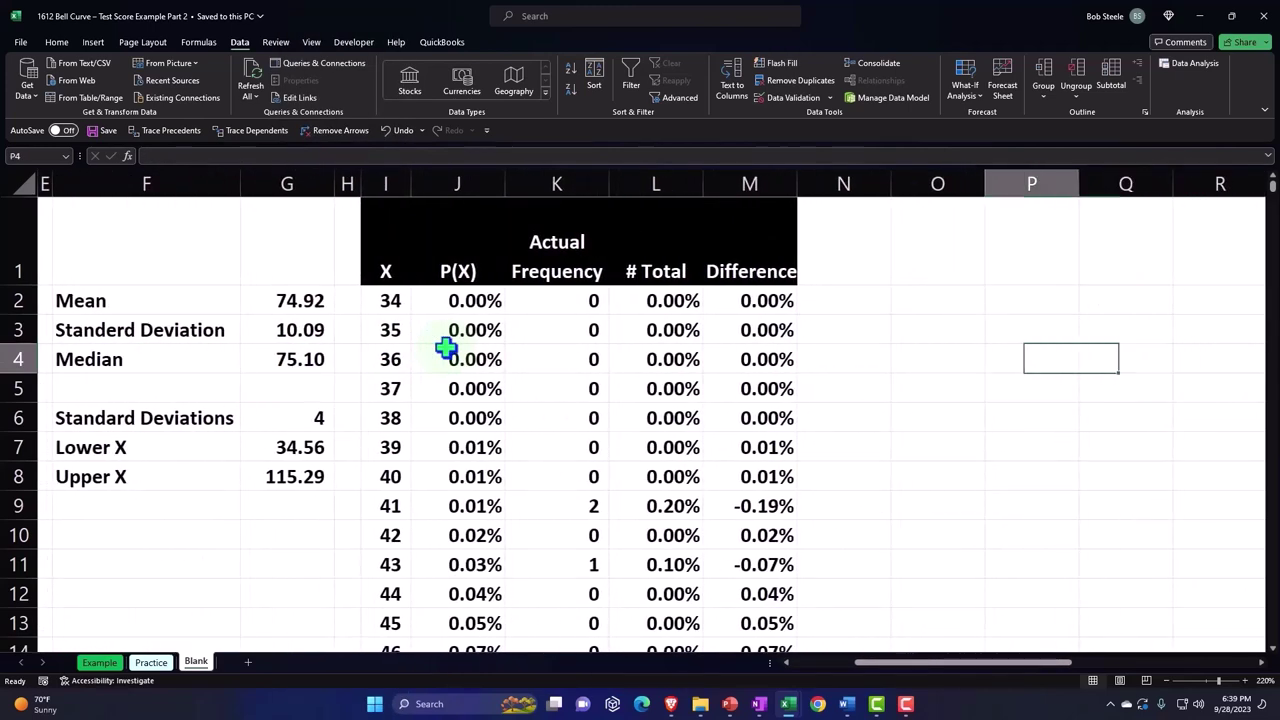
{"action": "key", "text": "Left"}
{"action": "key", "text": "Left"}
{"action": "key", "text": "Left"}
{"action": "key", "text": "Left"}
{"action": "key", "text": "Left"}
{"action": "key", "text": "Left"}
{"action": "key", "text": "Left"}
{"action": "key", "text": "Left"}
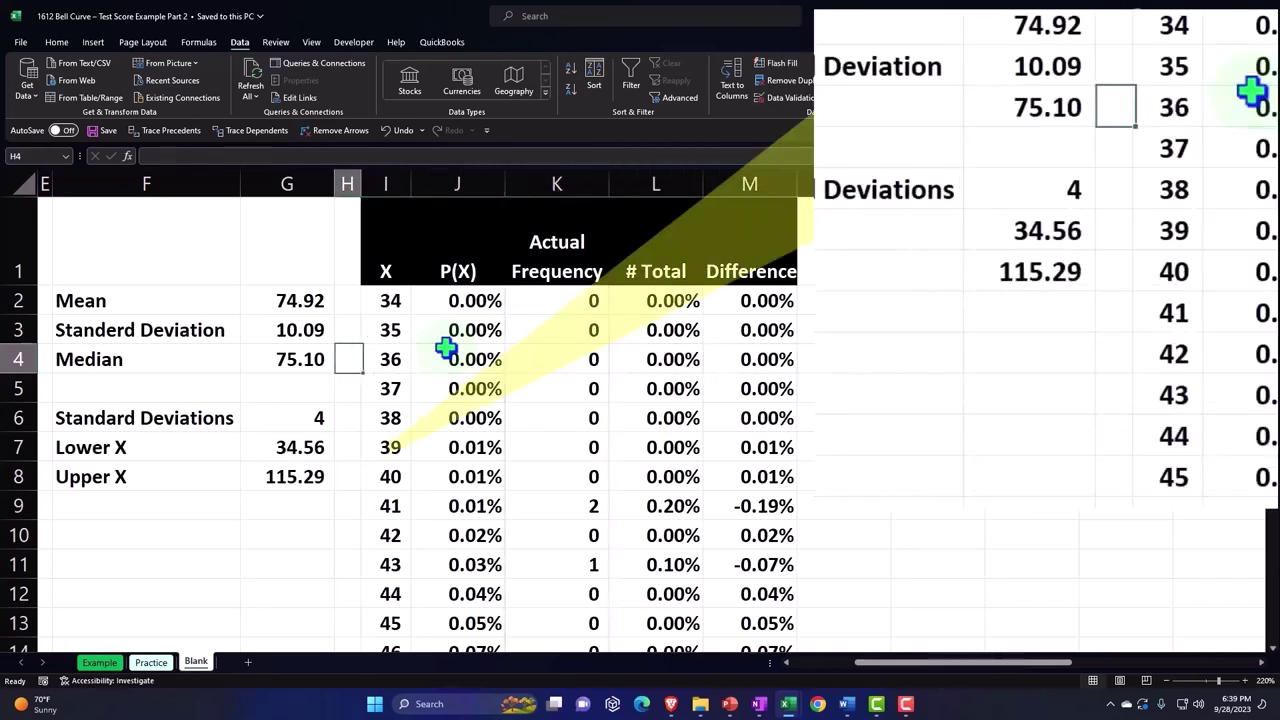
{"action": "key", "text": "Left"}
{"action": "key", "text": "Left"}
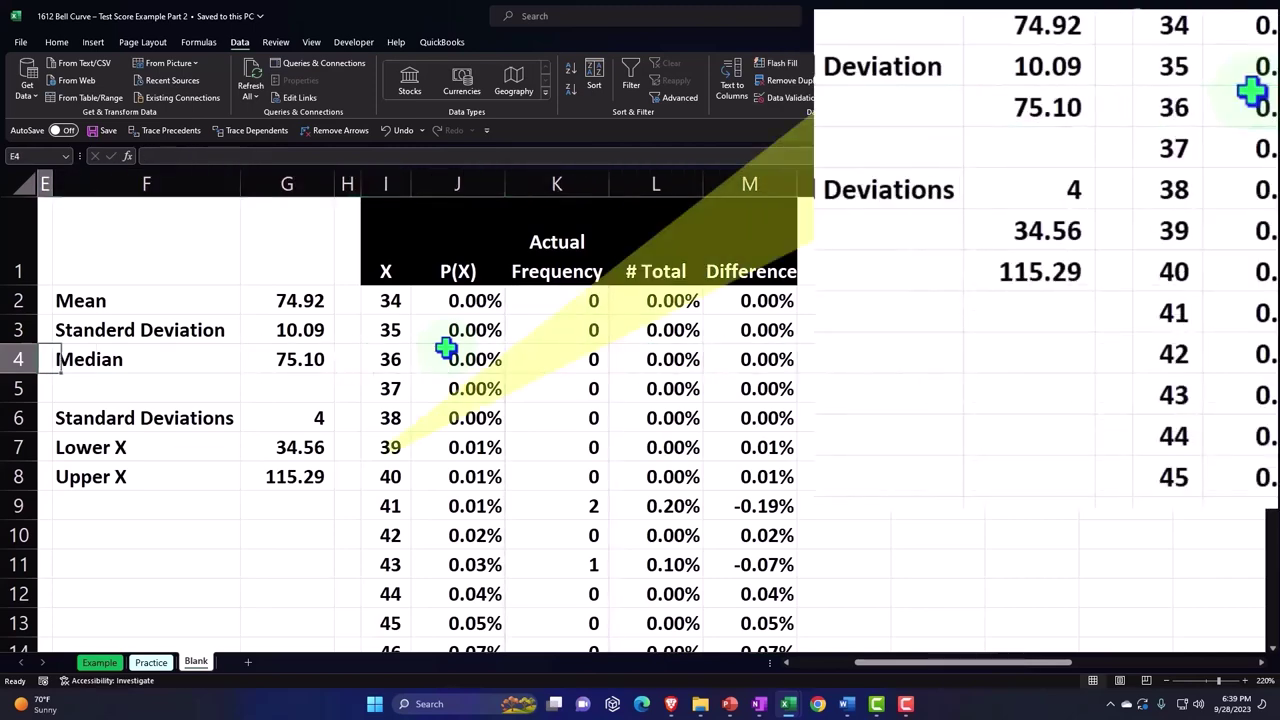
{"action": "key", "text": "Left"}
{"action": "key", "text": "Left"}
- Inspect the standard deviation, median, 4 Standard Deviations, Lower X and Upper X formulas, then select the X values
{"action": "left_click", "coordinate": [407, 329]}
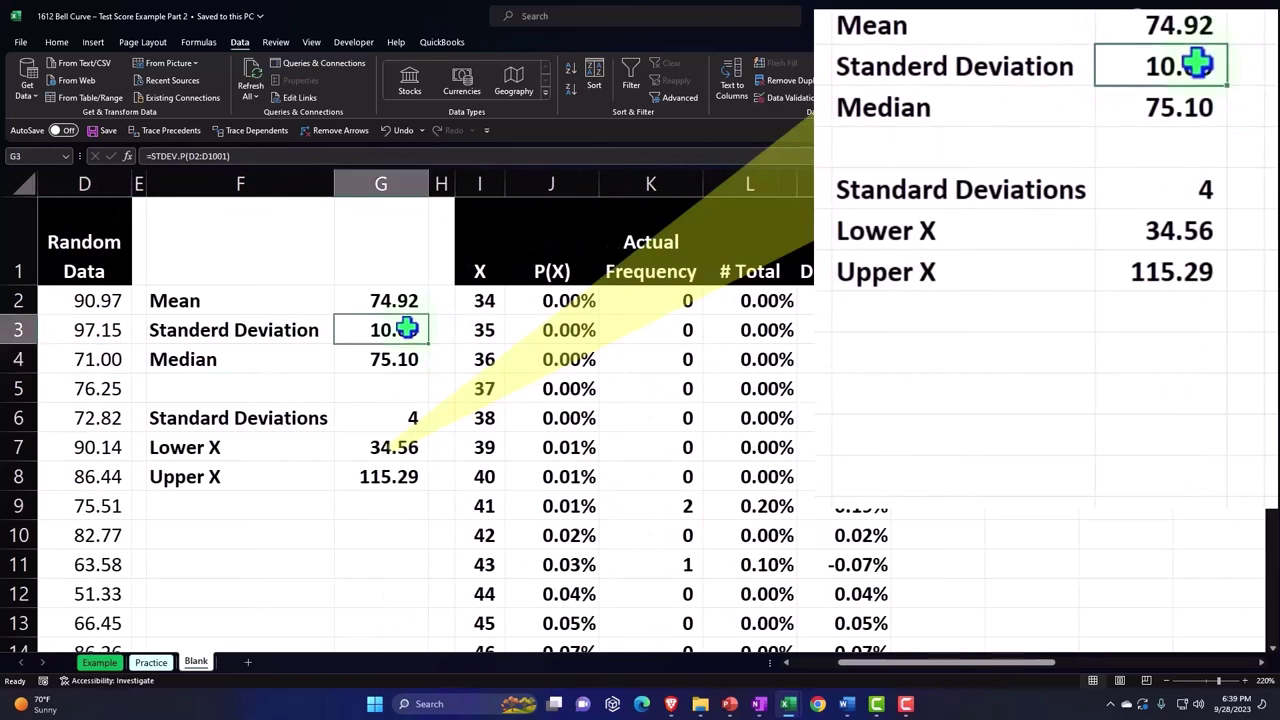
{"action": "left_click", "coordinate": [393, 359]}
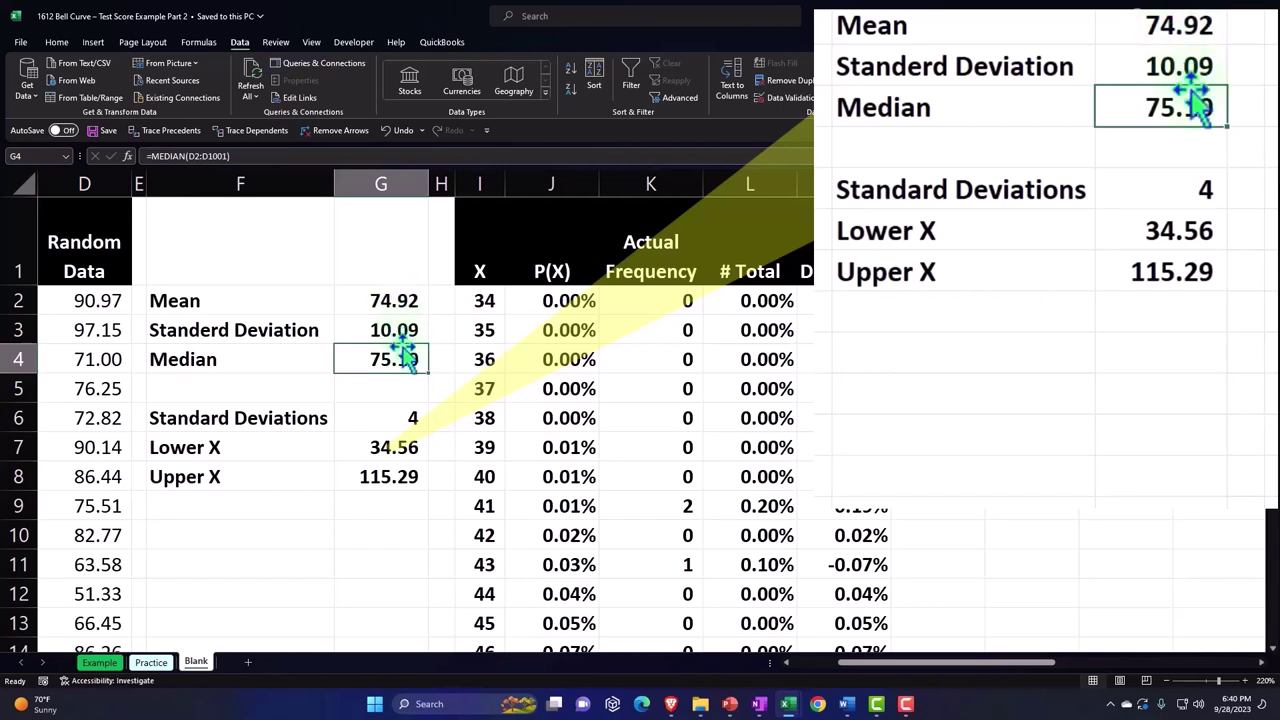
{"action": "left_click", "coordinate": [390, 412]}
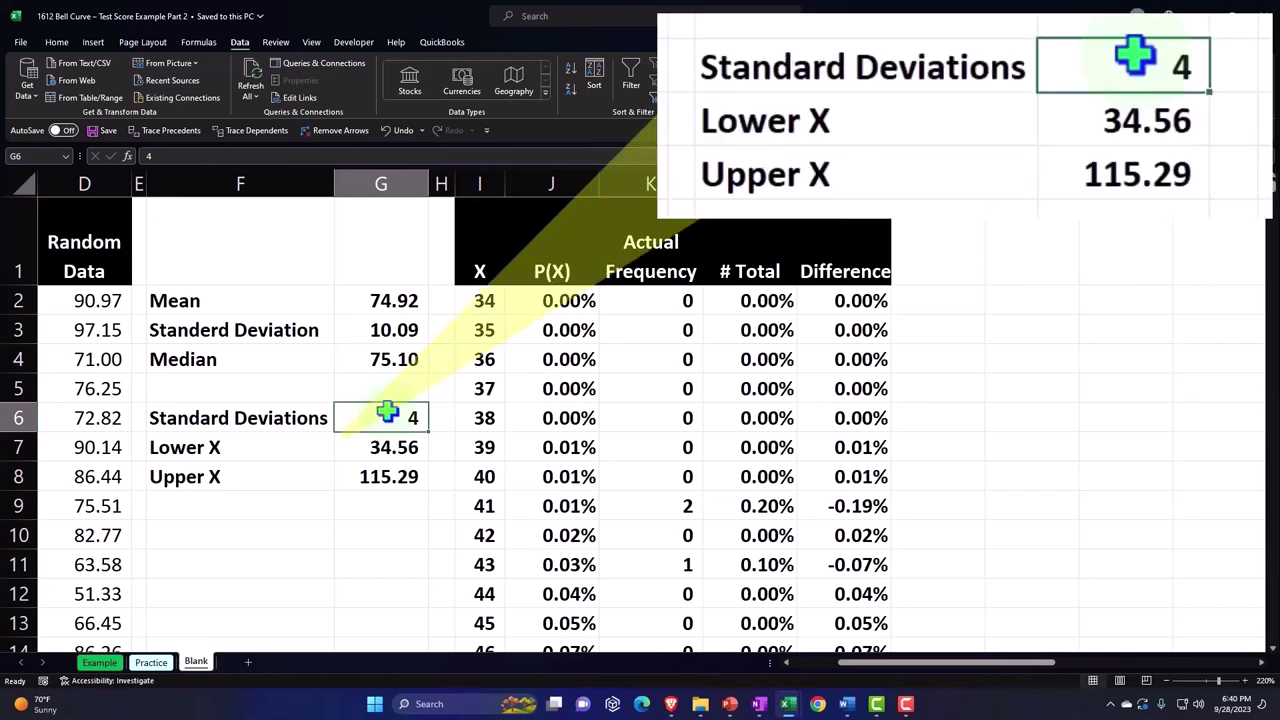
{"action": "left_click", "coordinate": [392, 455]}
{"action": "left_click", "coordinate": [397, 483]}
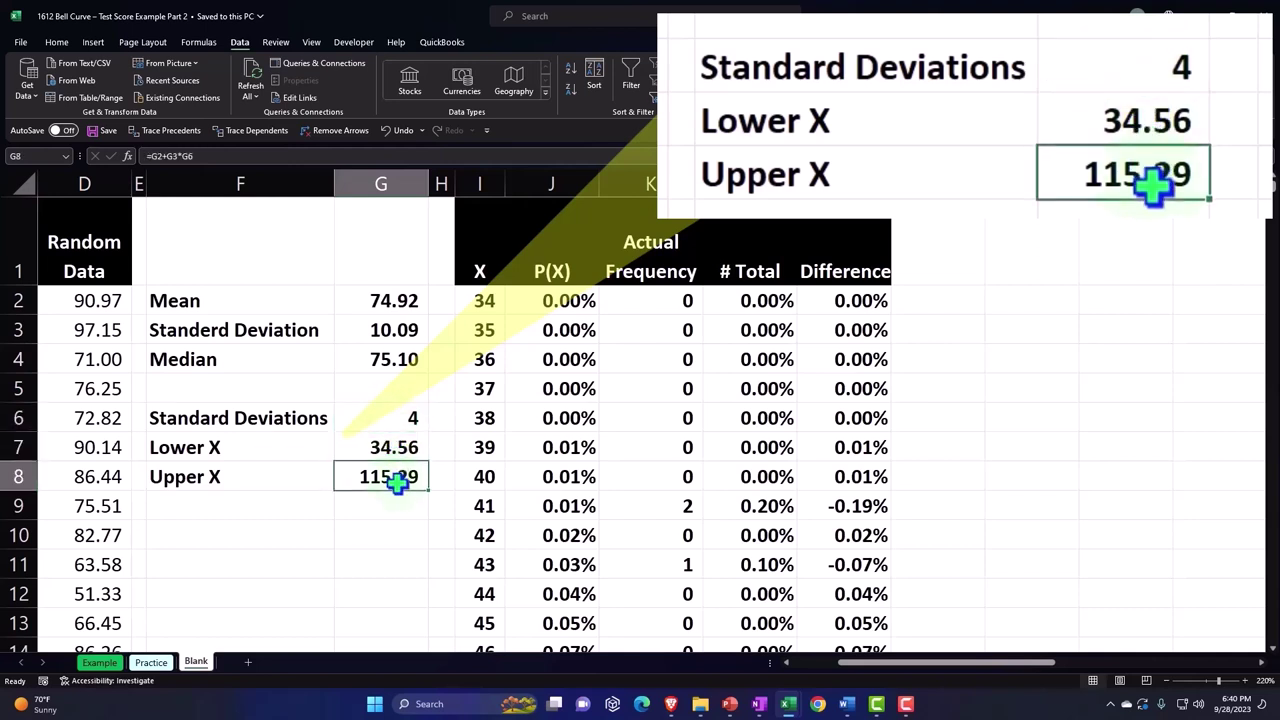
{"action": "left_click_drag", "start_coordinate": [480, 300], "coordinate": [481, 506]}
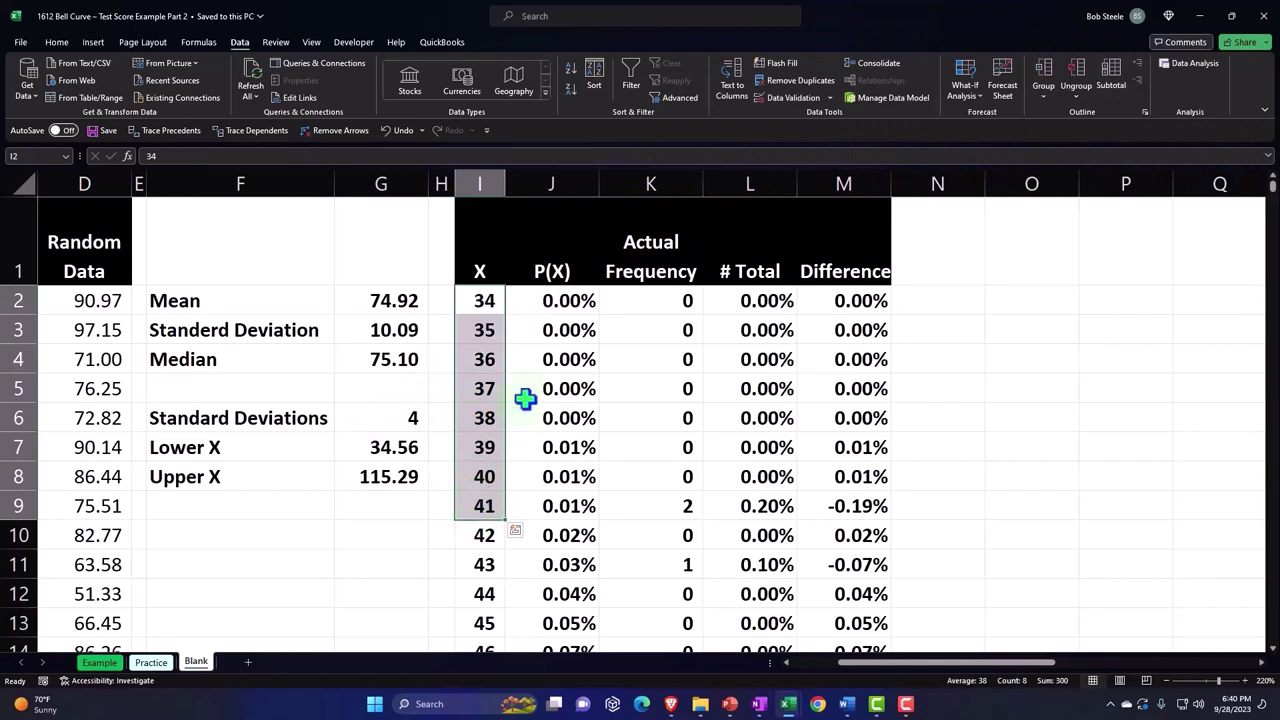
{"action": "left_click", "coordinate": [560, 271]}
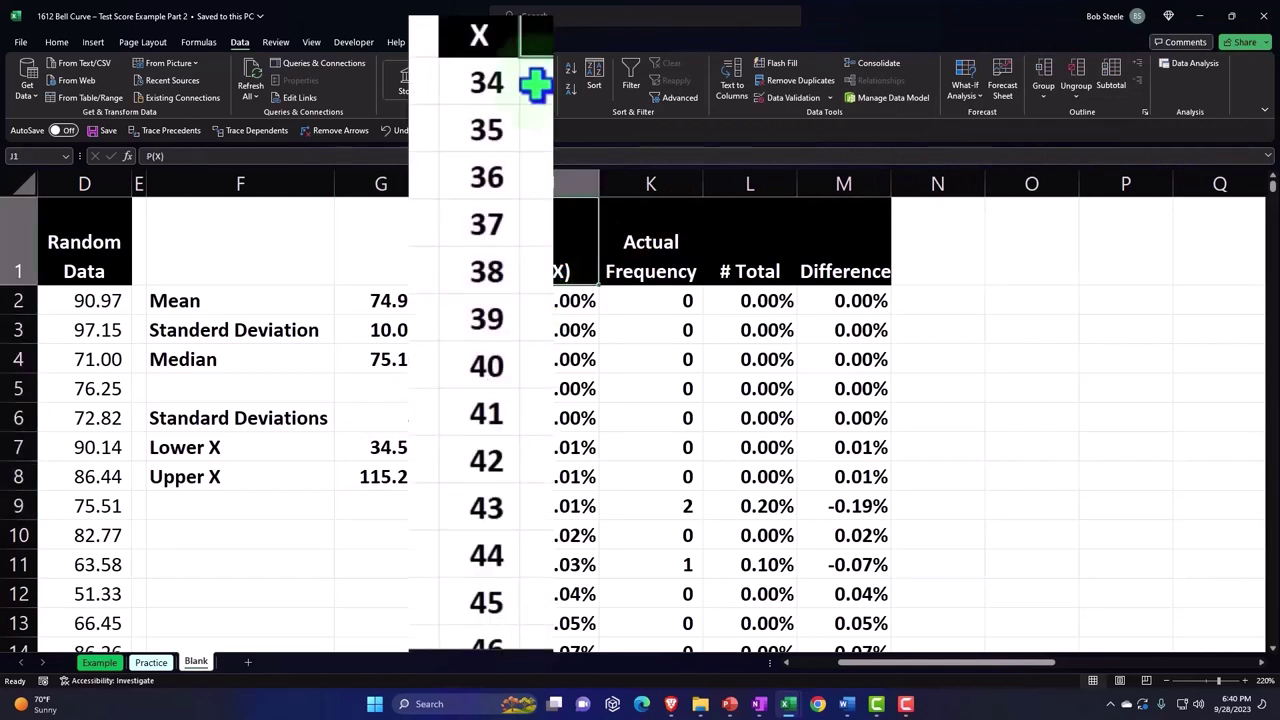
{"action": "left_click_drag", "start_coordinate": [486, 82], "coordinate": [490, 415]}
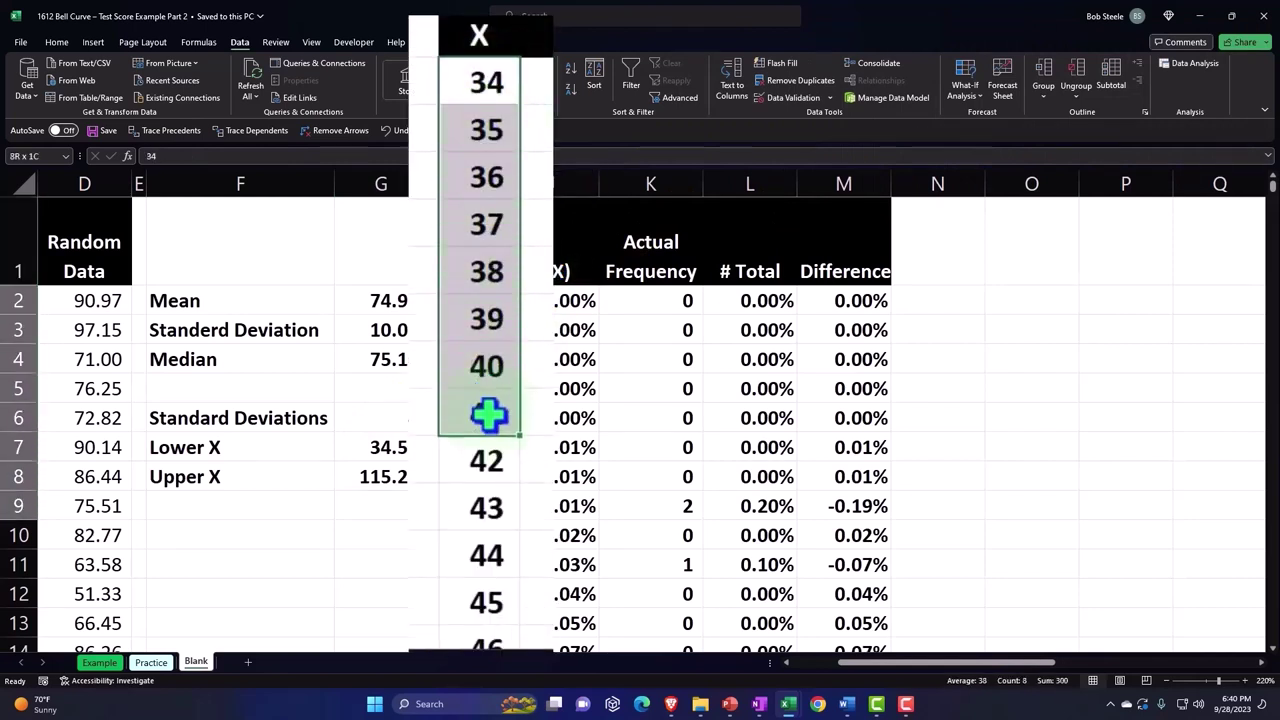
{"action": "left_click", "coordinate": [565, 270]}
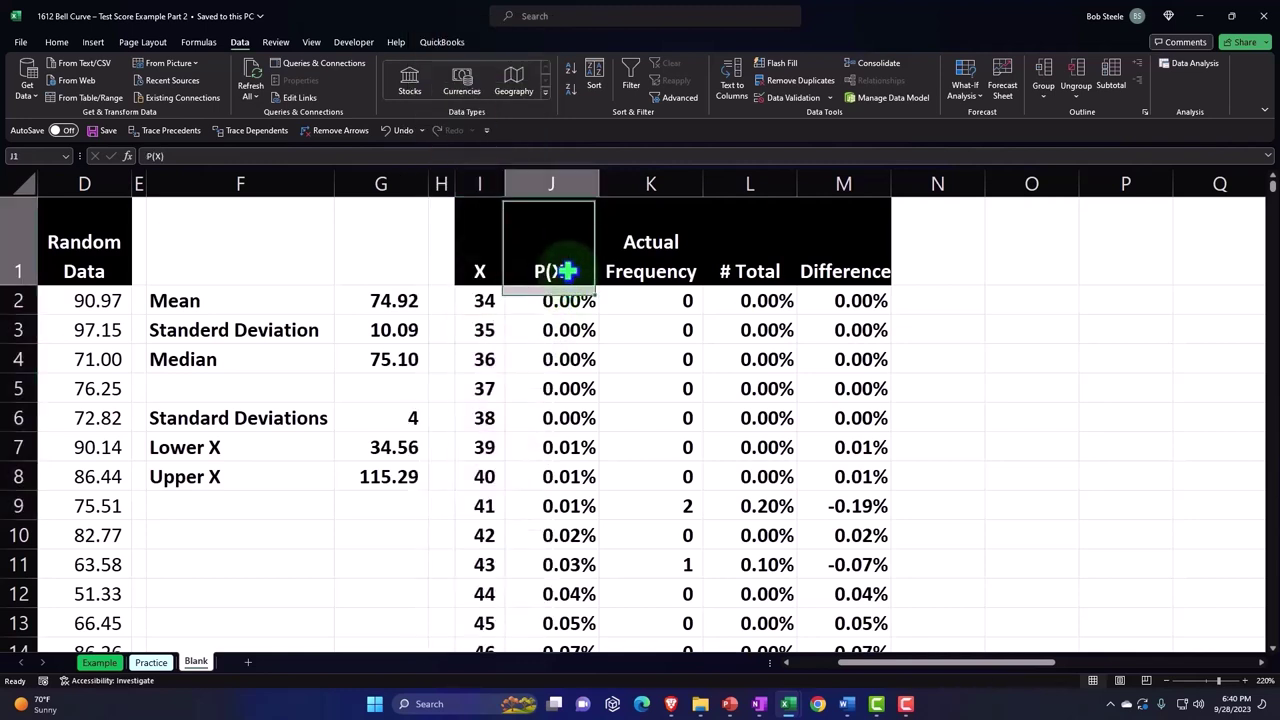
{"action": "double_click", "coordinate": [570, 300]}
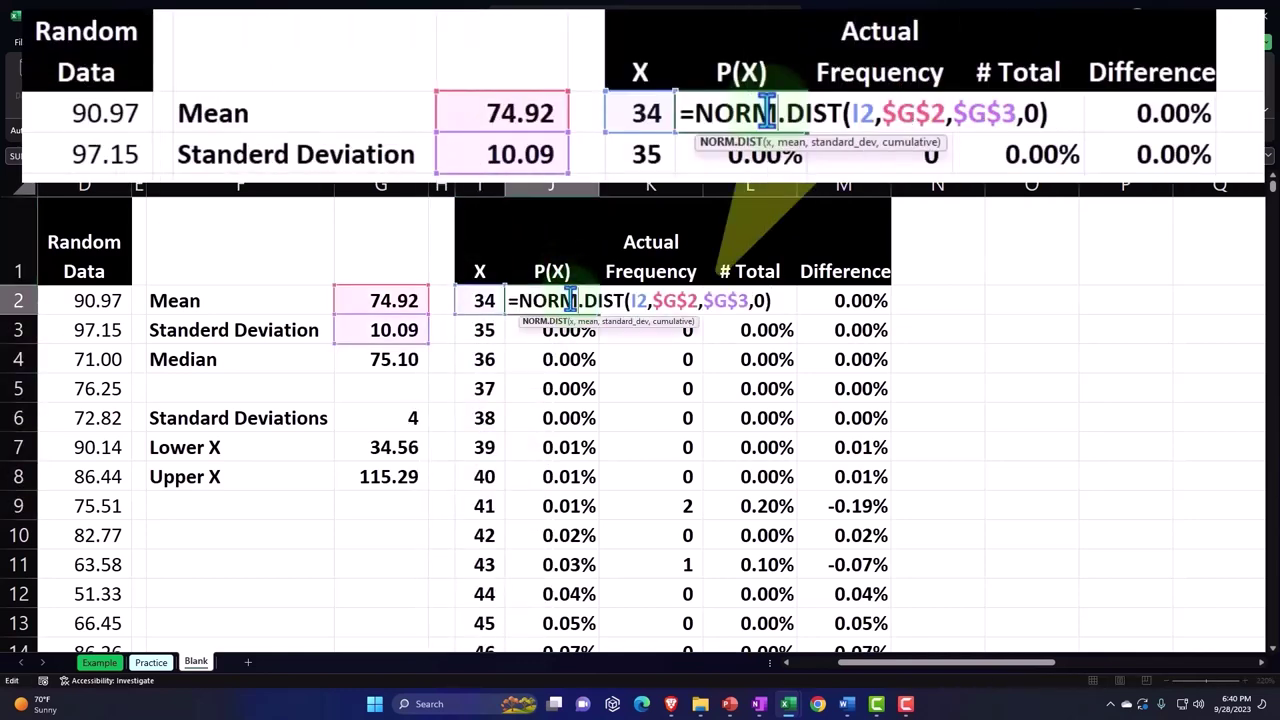
{"action": "key", "text": "Escape"}
{"action": "key", "text": "Down"}
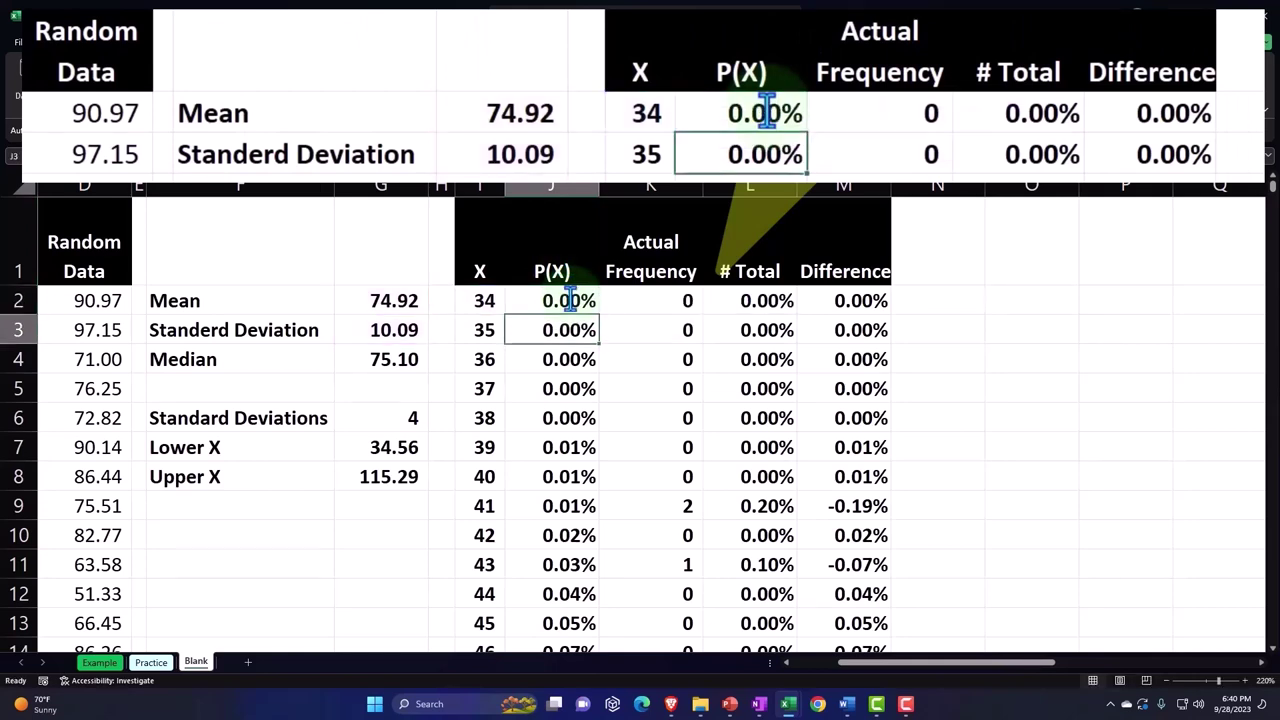
{"action": "key", "text": "Right"}
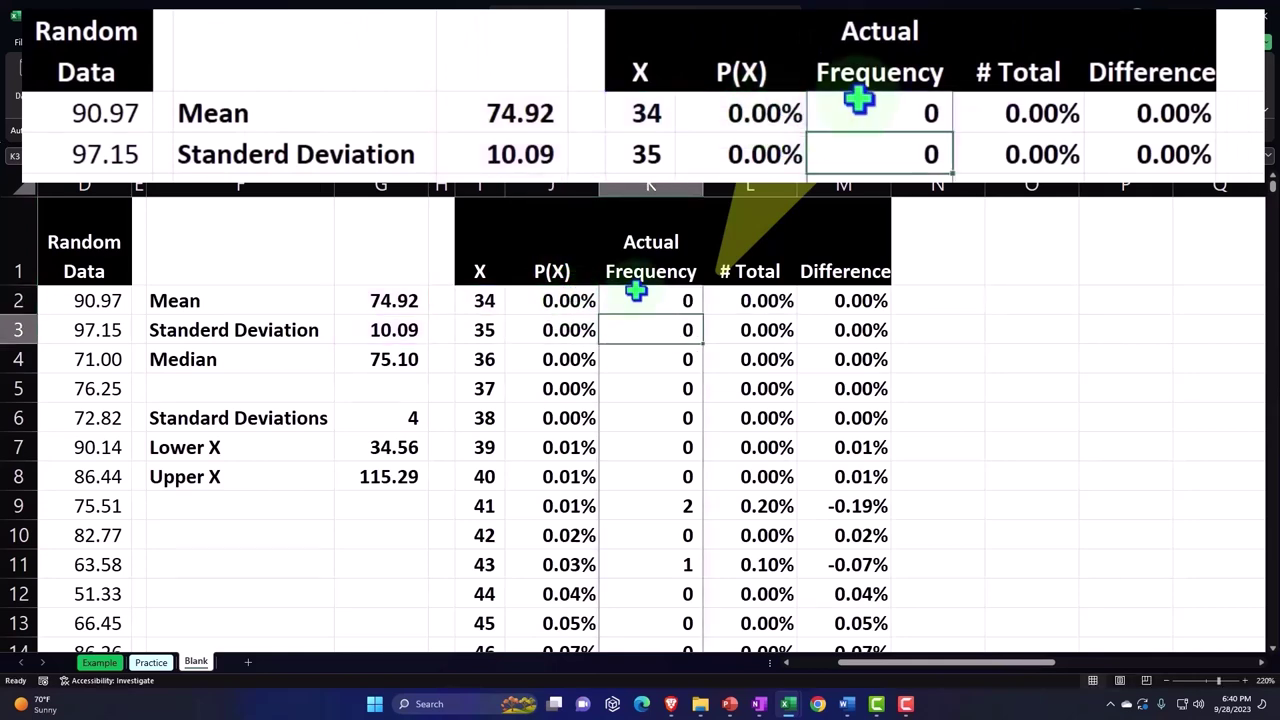
{"action": "double_click", "coordinate": [634, 300]}
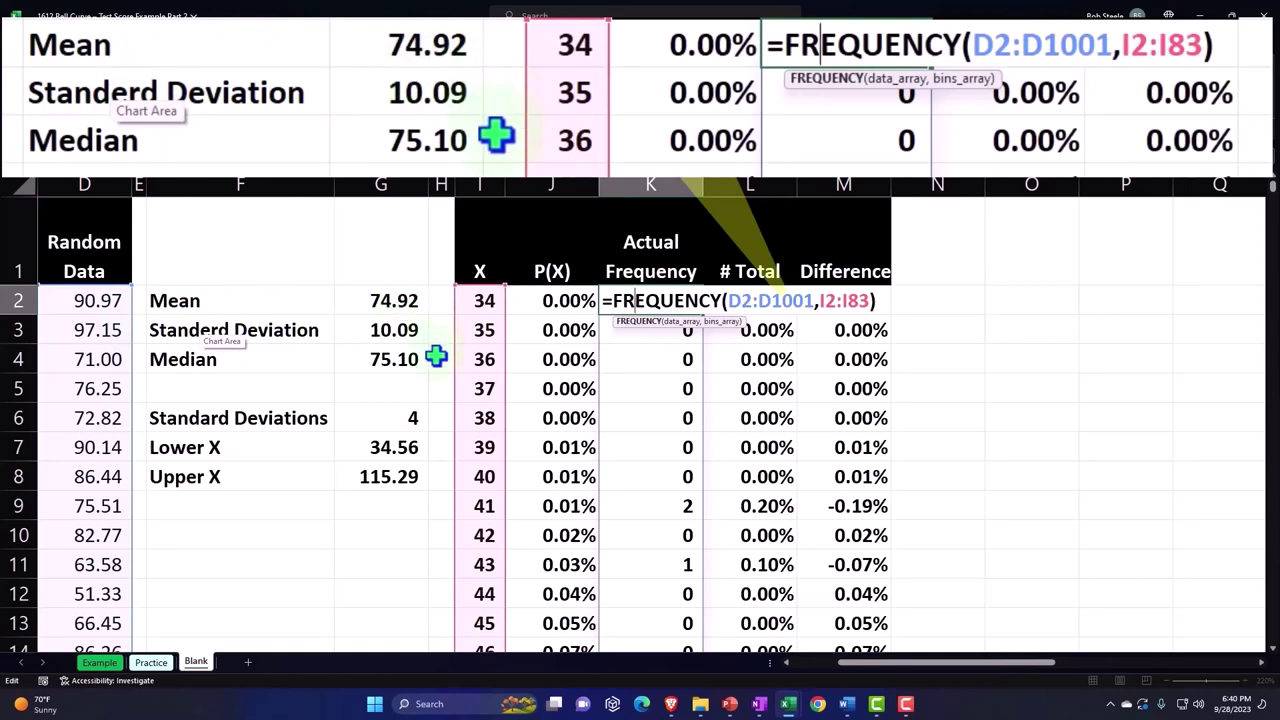
{"action": "key", "text": "Return"}
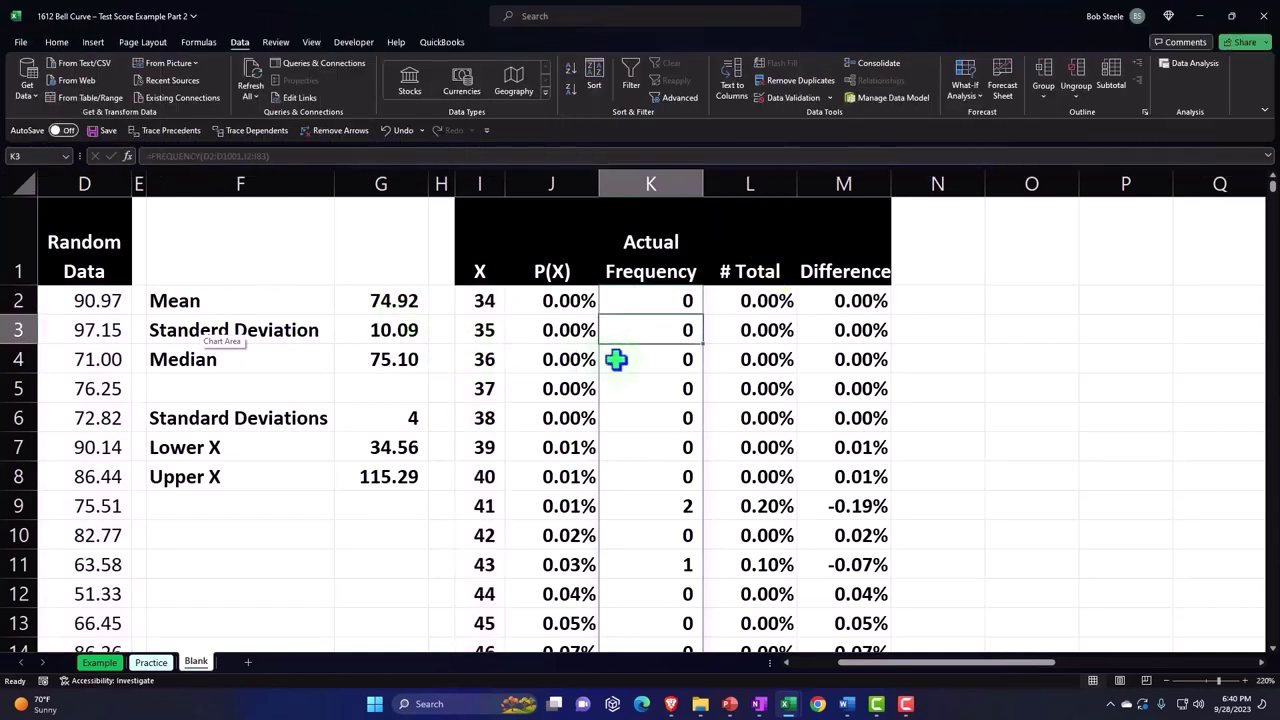
{"action": "double_click", "coordinate": [752, 305]}
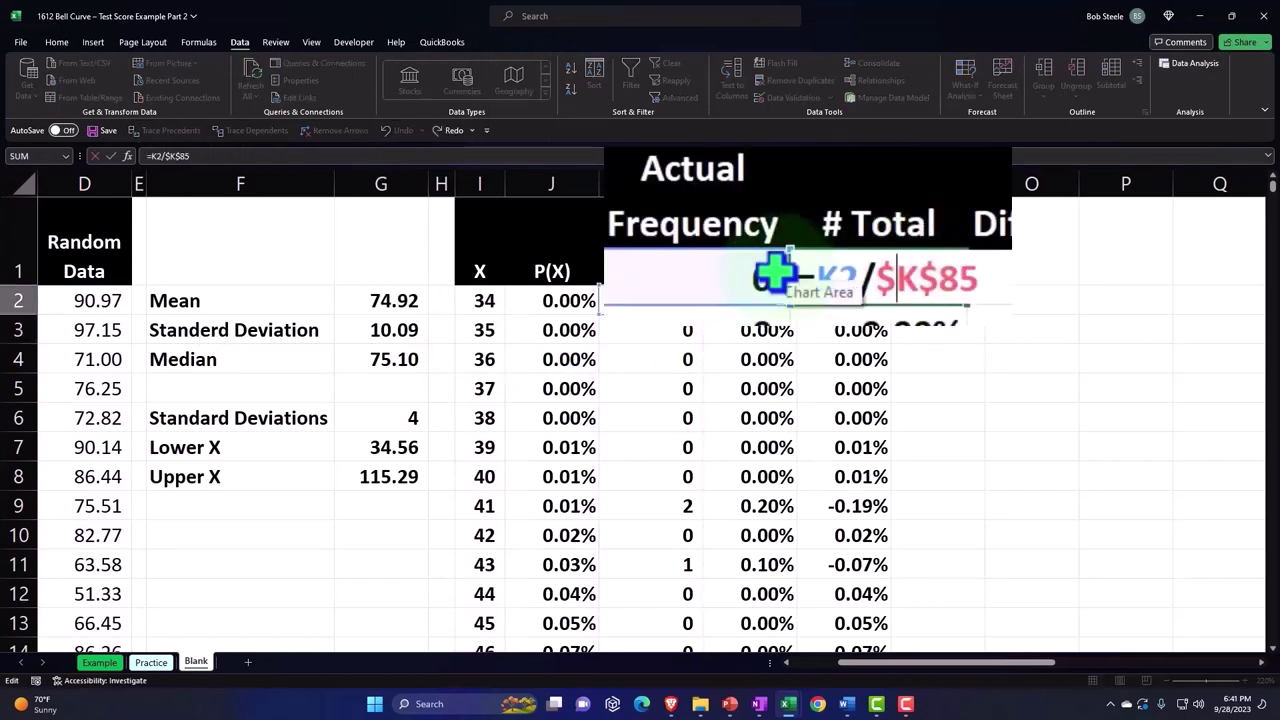
{"action": "key", "text": "Return"}
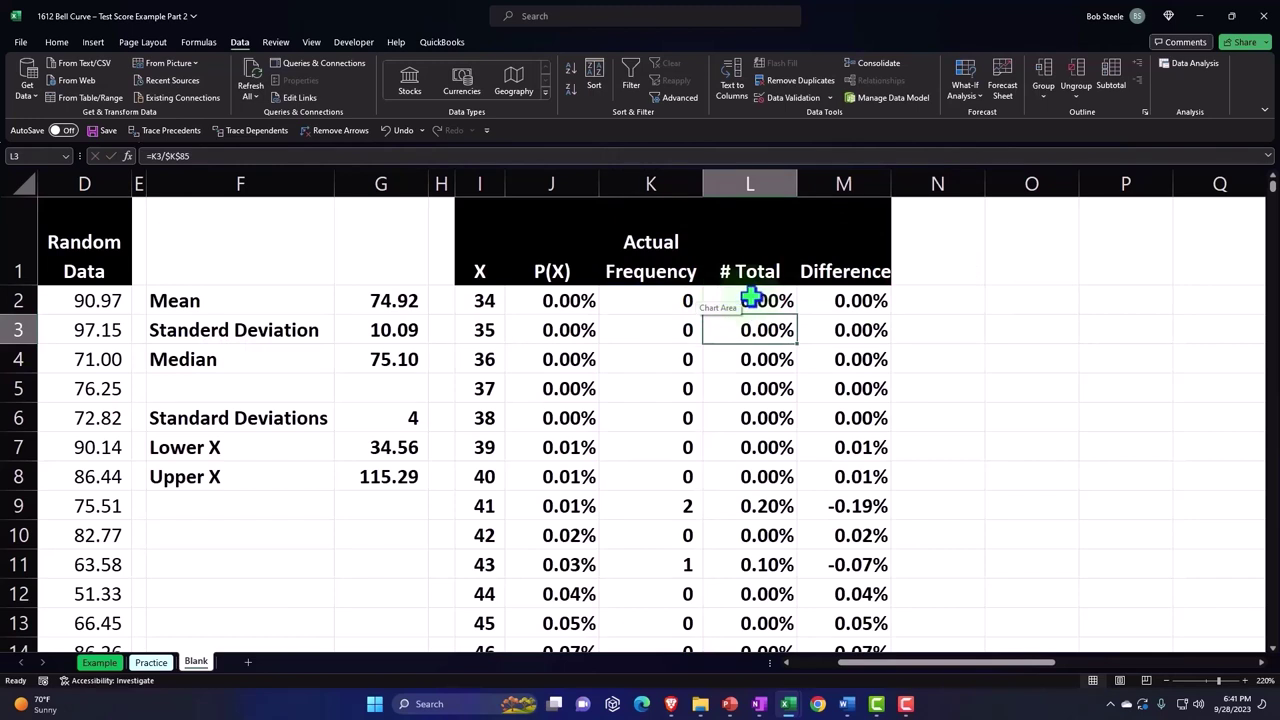
{"action": "left_click", "coordinate": [565, 298]}
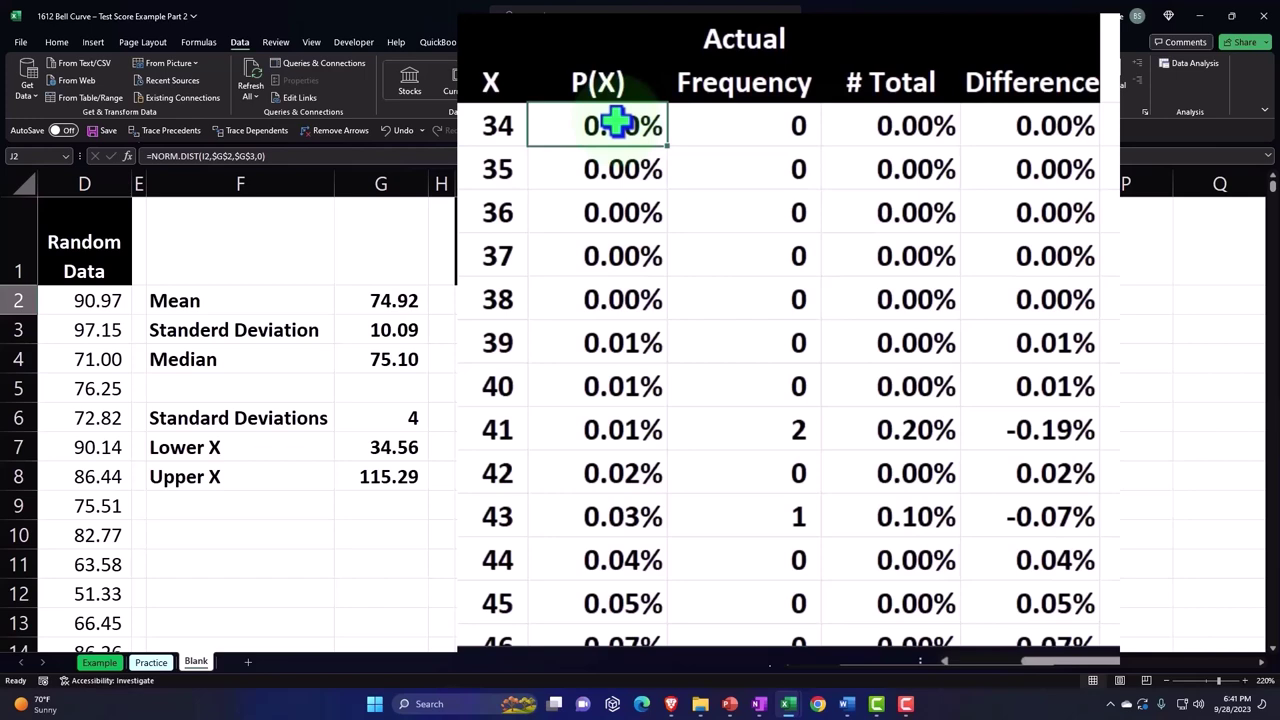
{"action": "left_click", "coordinate": [884, 118]}
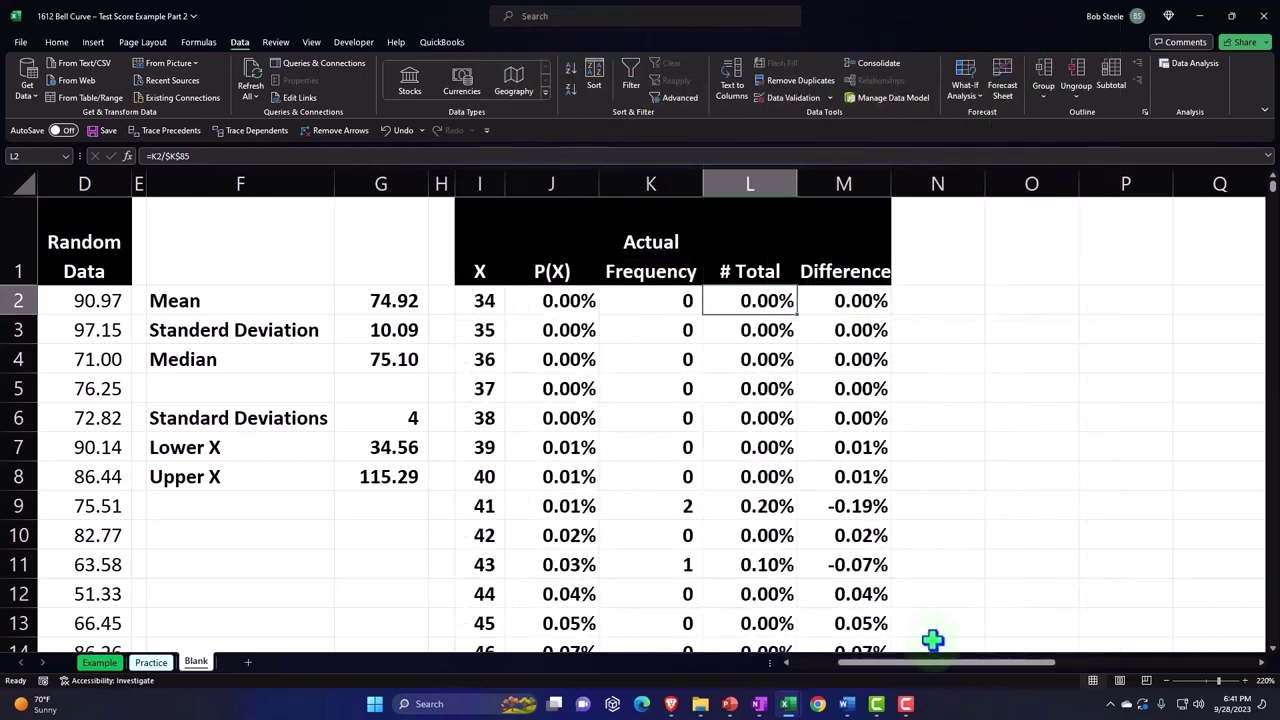
{"action": "left_click_drag", "start_coordinate": [930, 672], "coordinate": [1094, 674]}
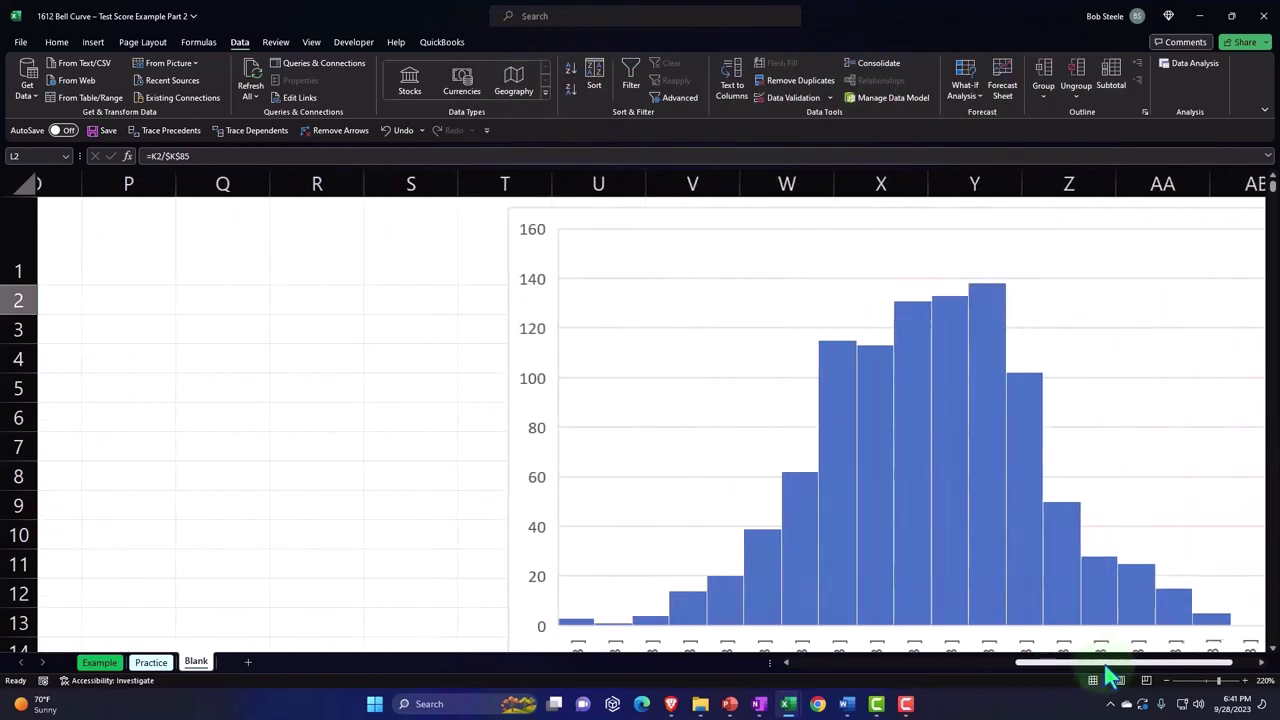
{"action": "left_click", "coordinate": [975, 415]}
{"action": "scroll", "coordinate": [975, 415], "scroll_direction": "down", "scroll_amount": 2}
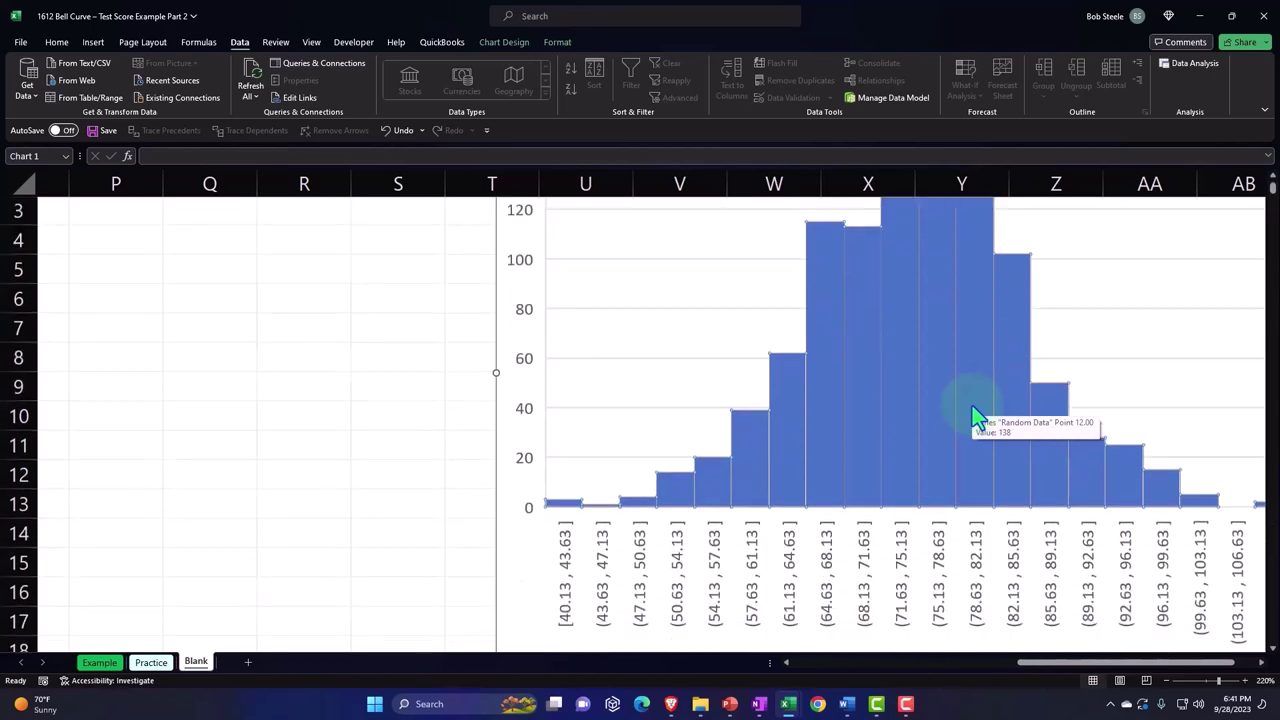
{"action": "scroll", "coordinate": [975, 415], "scroll_direction": "down", "scroll_amount": 4}
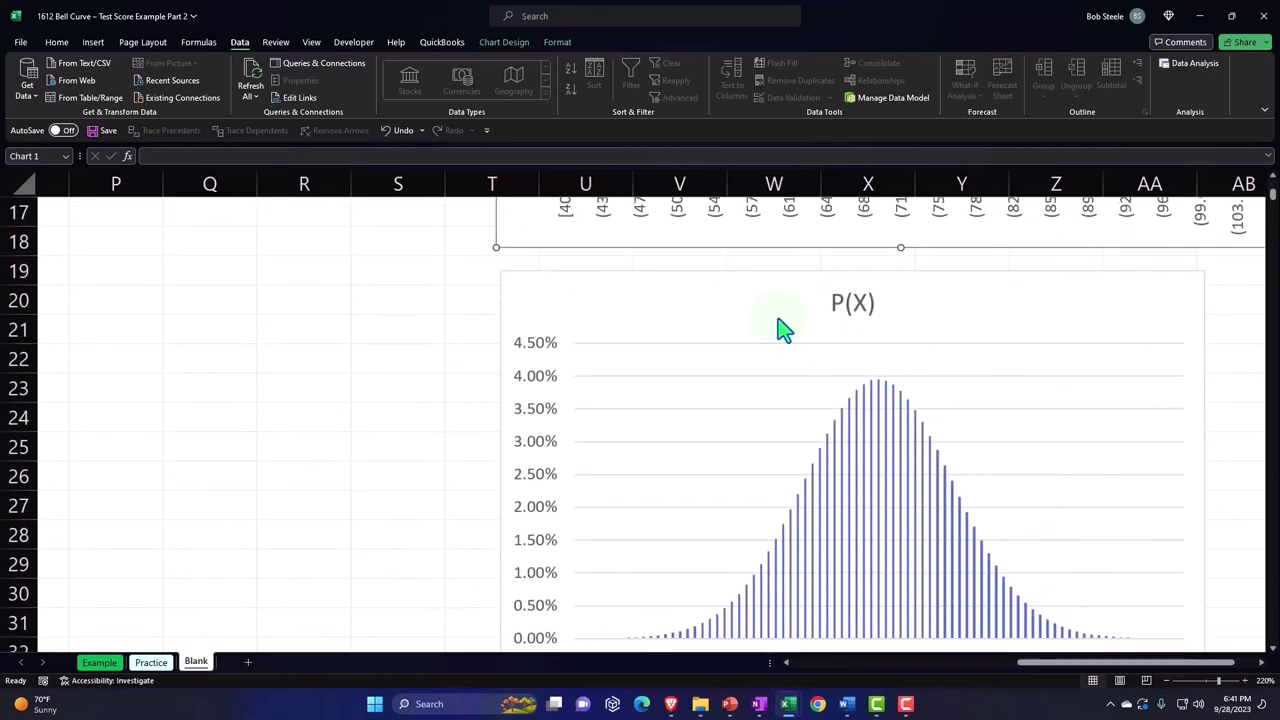
{"action": "left_click", "coordinate": [772, 309]}
{"action": "scroll", "coordinate": [772, 309], "scroll_direction": "down", "scroll_amount": 1}
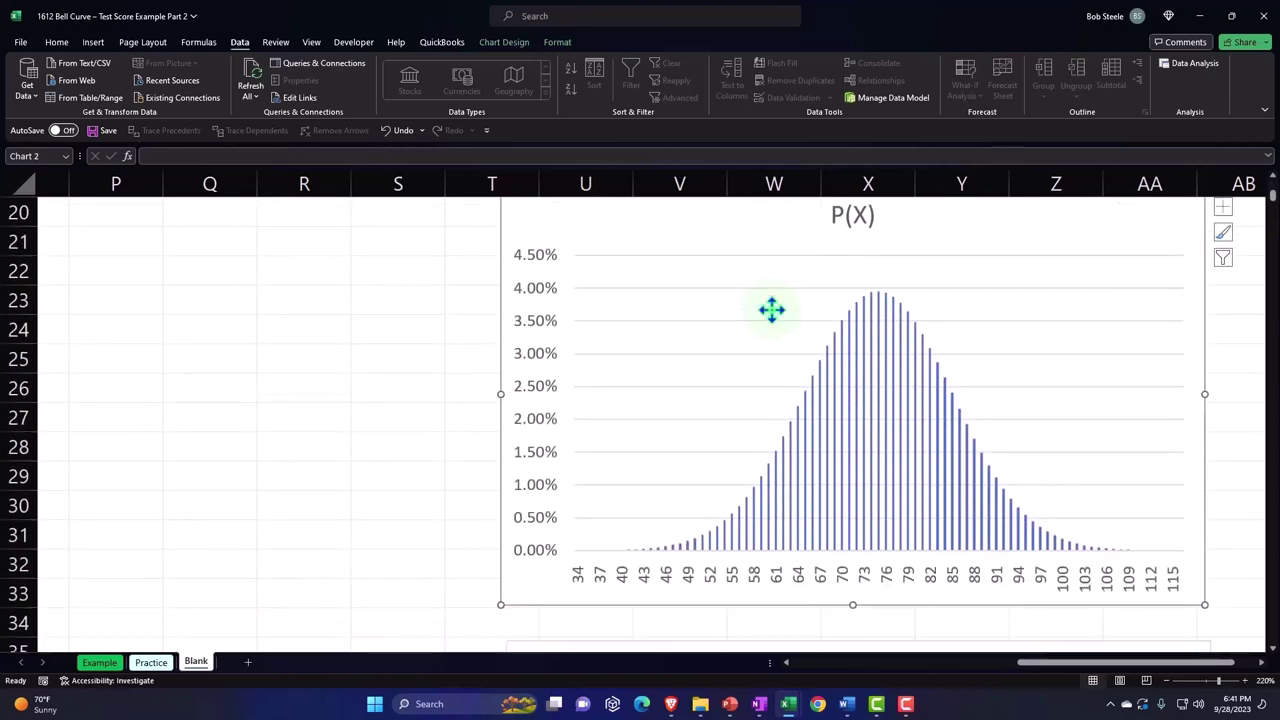
{"action": "scroll", "coordinate": [780, 385], "scroll_direction": "down", "scroll_amount": 1}
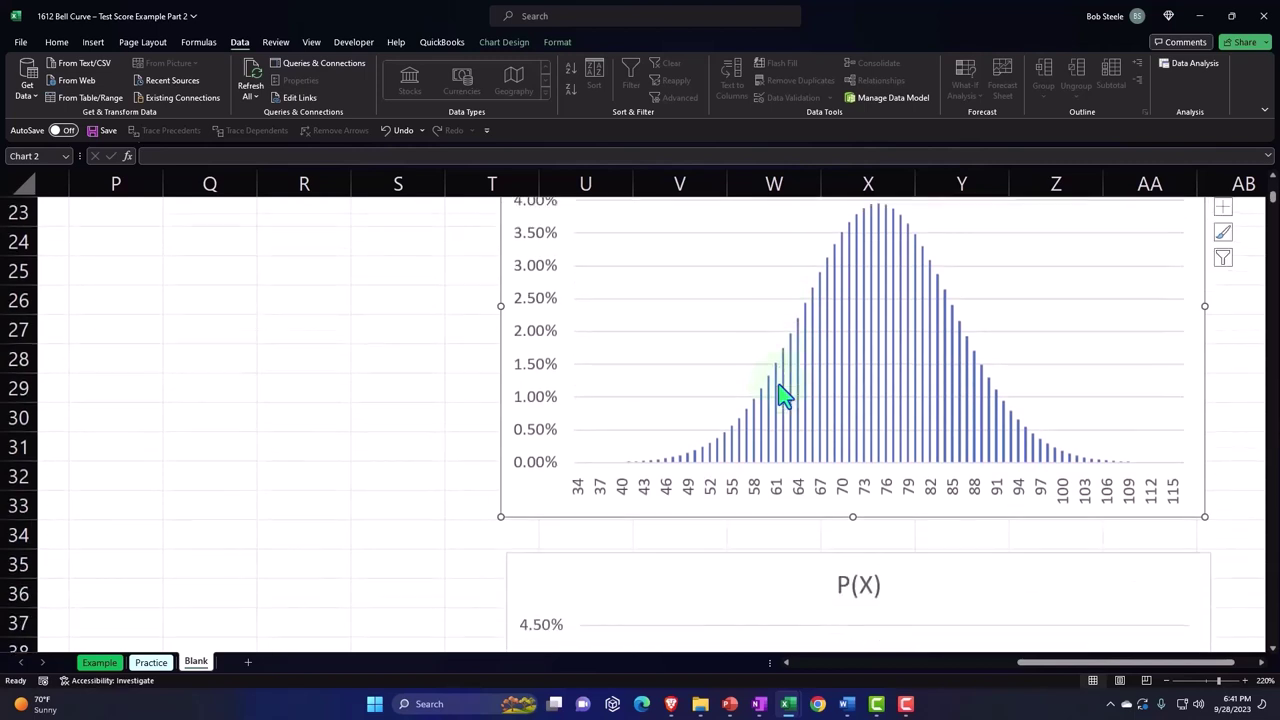
{"action": "scroll", "coordinate": [780, 385], "scroll_direction": "down", "scroll_amount": 2}
{"action": "scroll", "coordinate": [780, 385], "scroll_direction": "down", "scroll_amount": 1}
{"action": "scroll", "coordinate": [780, 385], "scroll_direction": "down", "scroll_amount": 2}
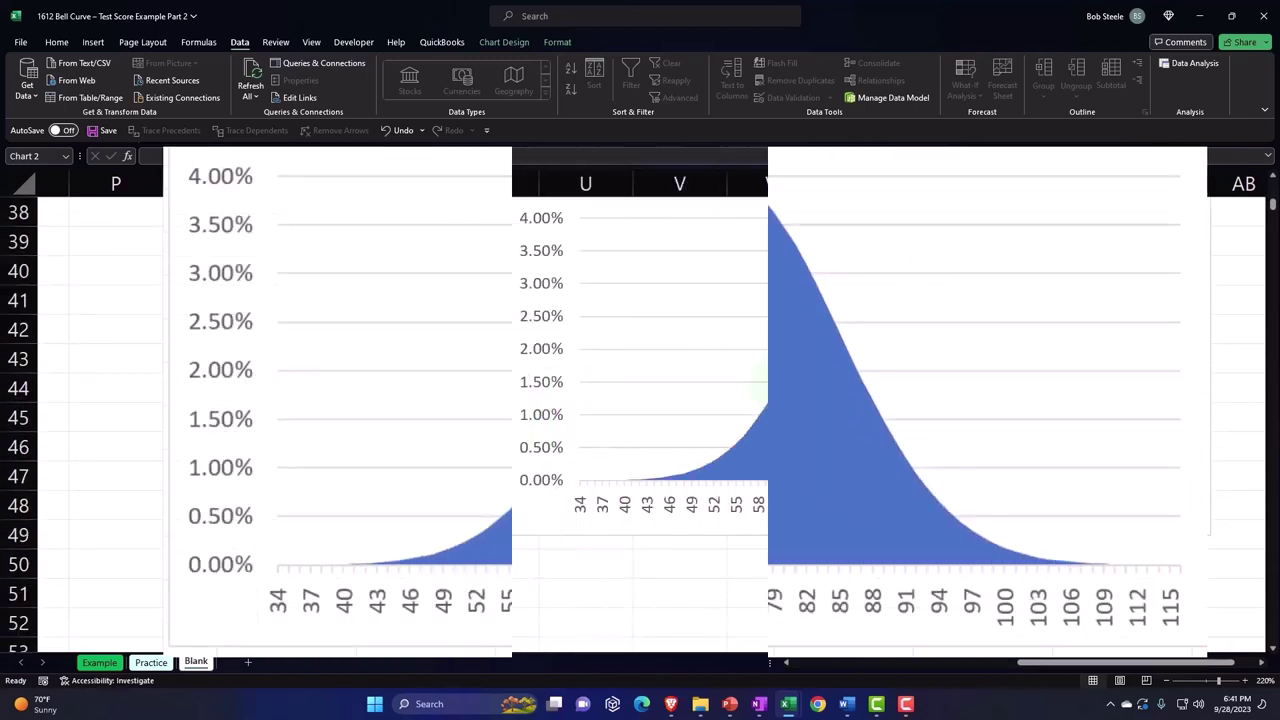
{"action": "scroll", "coordinate": [780, 395], "scroll_direction": "up", "scroll_amount": 3}
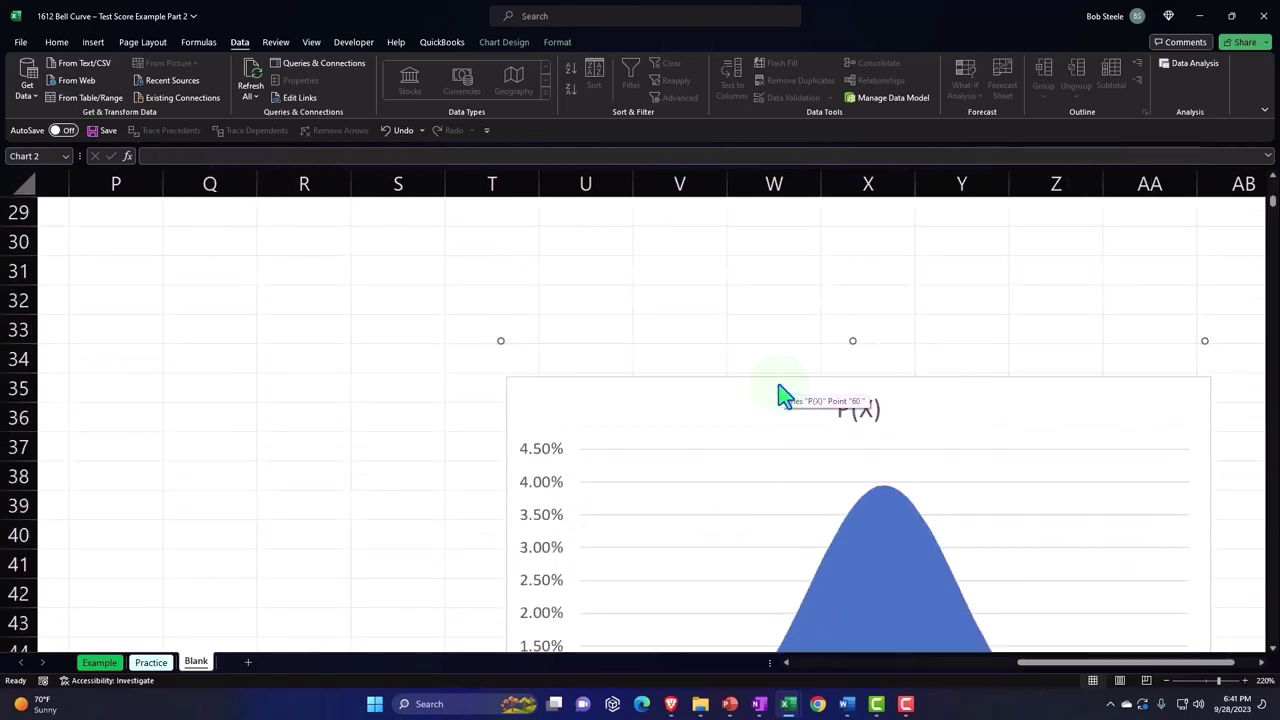
{"action": "scroll", "coordinate": [780, 395], "scroll_direction": "up", "scroll_amount": 3}
{"action": "scroll", "coordinate": [780, 395], "scroll_direction": "up", "scroll_amount": 3}
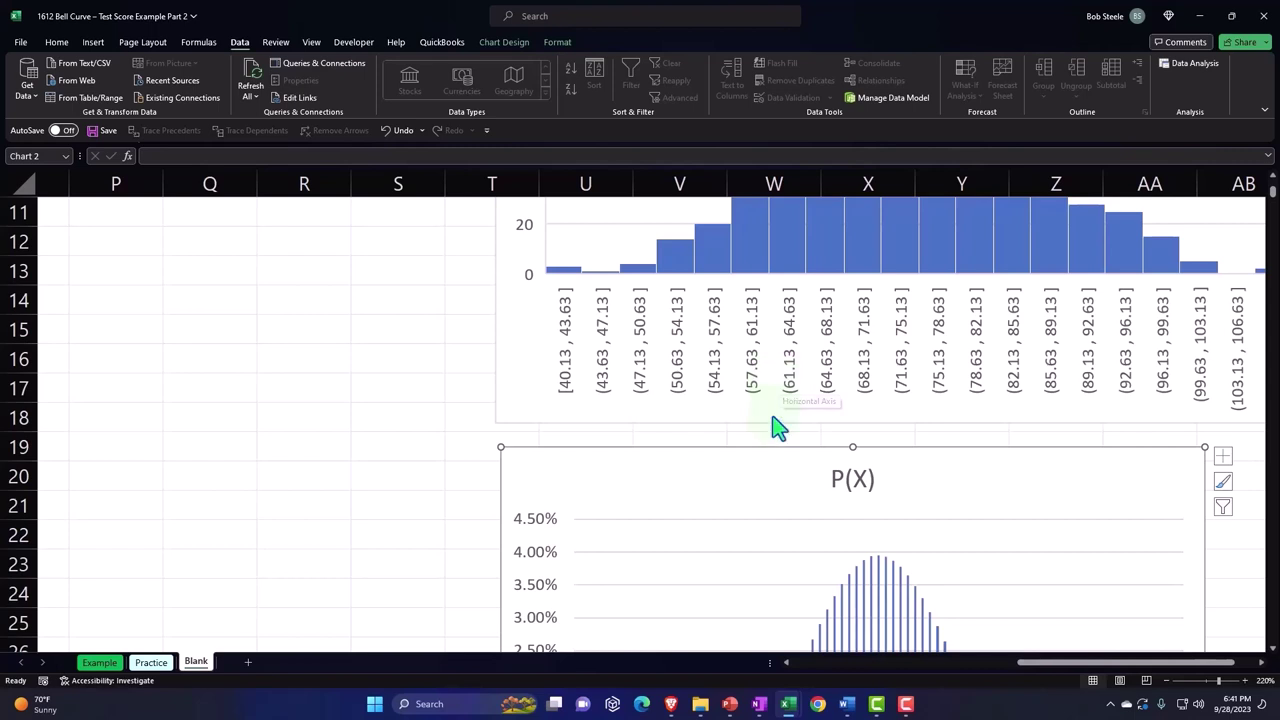
{"action": "scroll", "coordinate": [775, 432], "scroll_direction": "up", "scroll_amount": 4}
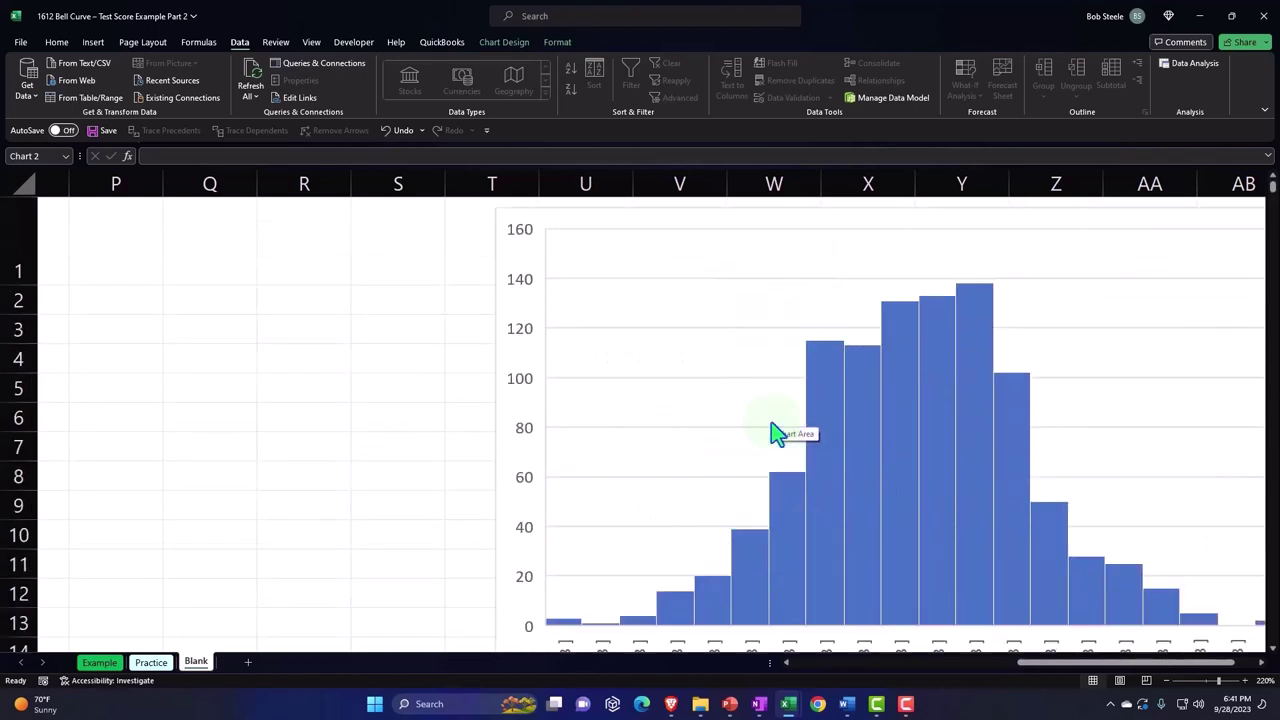
{"action": "left_click", "coordinate": [385, 358]}
{"action": "left_click", "coordinate": [319, 261]}
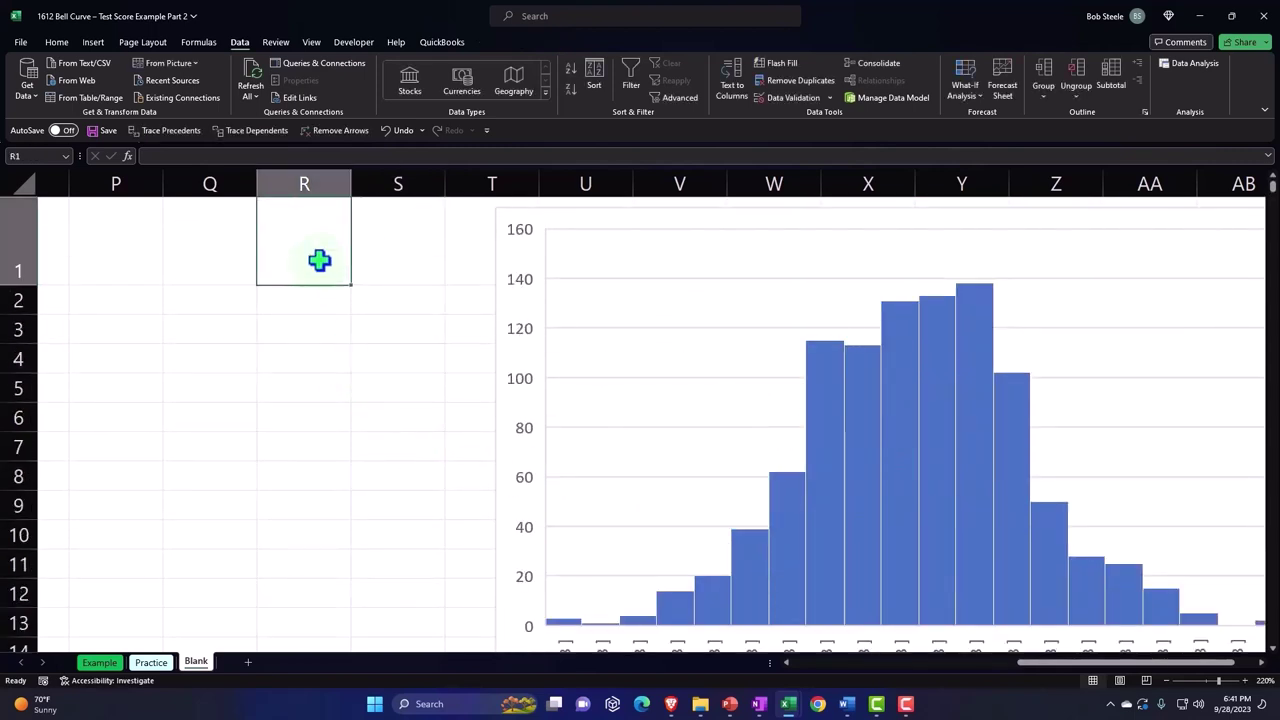
{"action": "key", "text": "Left"}
{"action": "key", "text": "Left"}
{"action": "key", "text": "Left"}
{"action": "key", "text": "Left"}
{"action": "key", "text": "Left"}
{"action": "key", "text": "Left"}
{"action": "key", "text": "Left"}
{"action": "key", "text": "Left"}
{"action": "key", "text": "Left"}
{"action": "key", "text": "Left"}
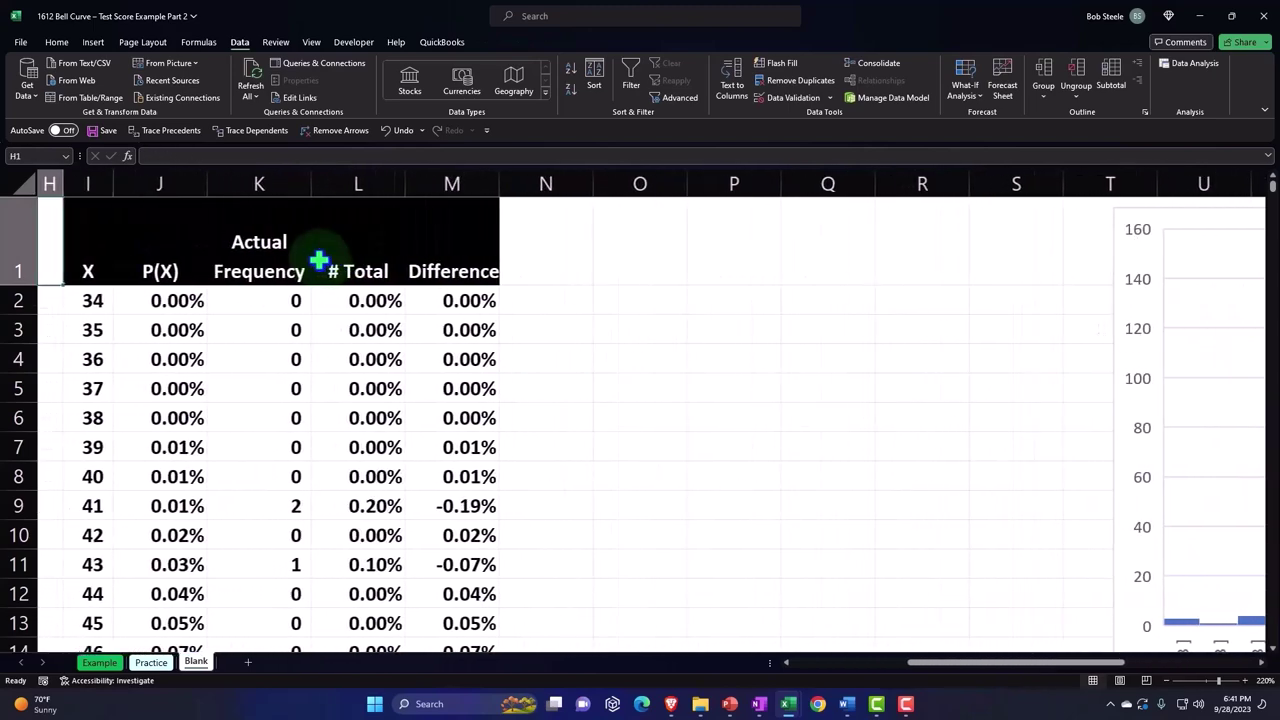
{"action": "key", "text": "Left"}
{"action": "left_click", "coordinate": [275, 272]}
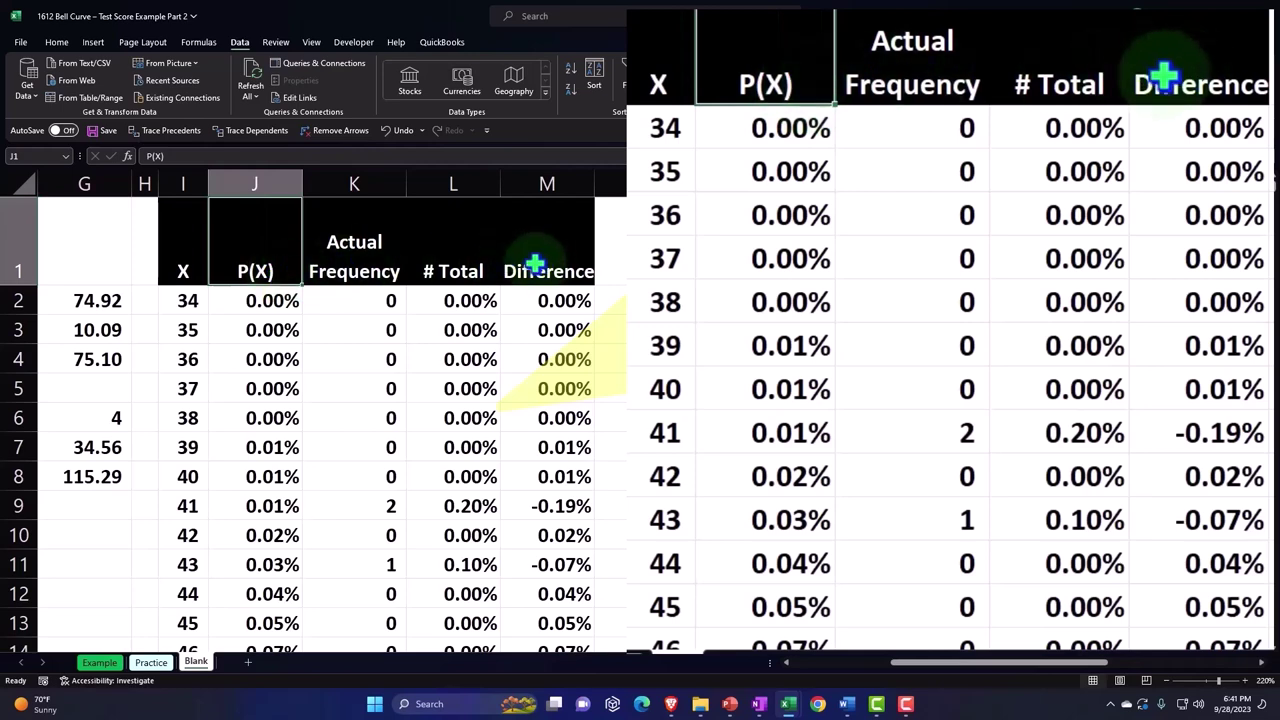
{"action": "left_click", "coordinate": [468, 272]}
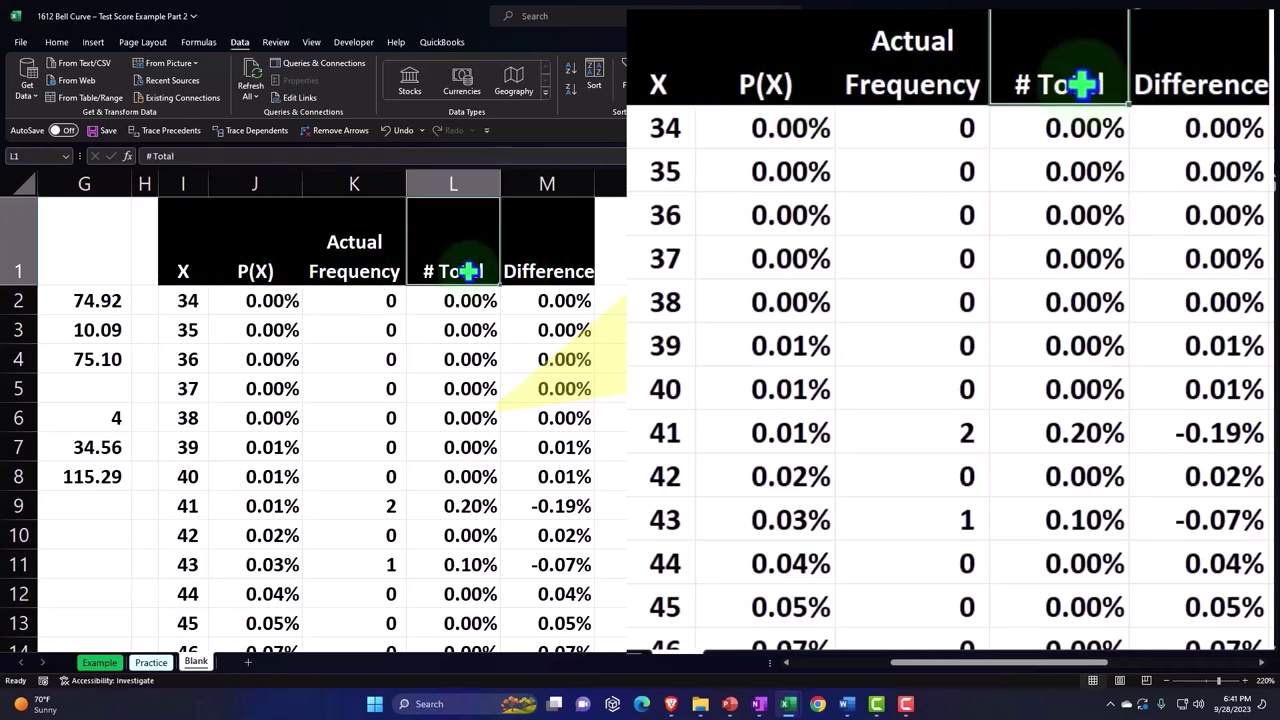
- Move the P(X) chart up to row 1 in columns N–U, beside the X, P(X) and # Total table
{"action": "left_click_drag", "start_coordinate": [957, 664], "coordinate": [1025, 666]}
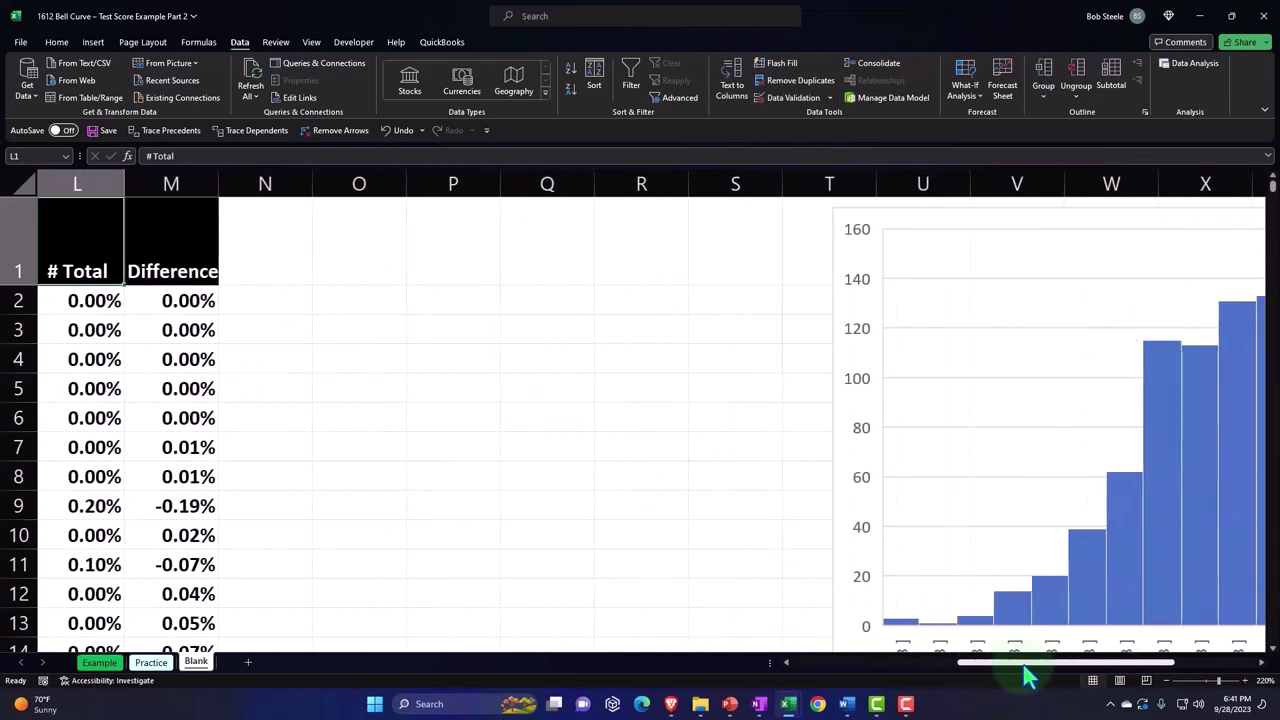
{"action": "scroll", "coordinate": [1023, 514], "scroll_direction": "down", "scroll_amount": 4}
{"action": "mouse_move", "coordinate": [903, 400]}
{"action": "left_mouse_down"}
{"action": "mouse_move", "coordinate": [552, 312]}
{"action": "mouse_move", "coordinate": [359, 226]}
{"action": "left_mouse_up"}
{"action": "scroll", "coordinate": [410, 440], "scroll_direction": "up", "scroll_amount": 3}
{"action": "left_click_drag", "start_coordinate": [374, 527], "coordinate": [263, 270]}
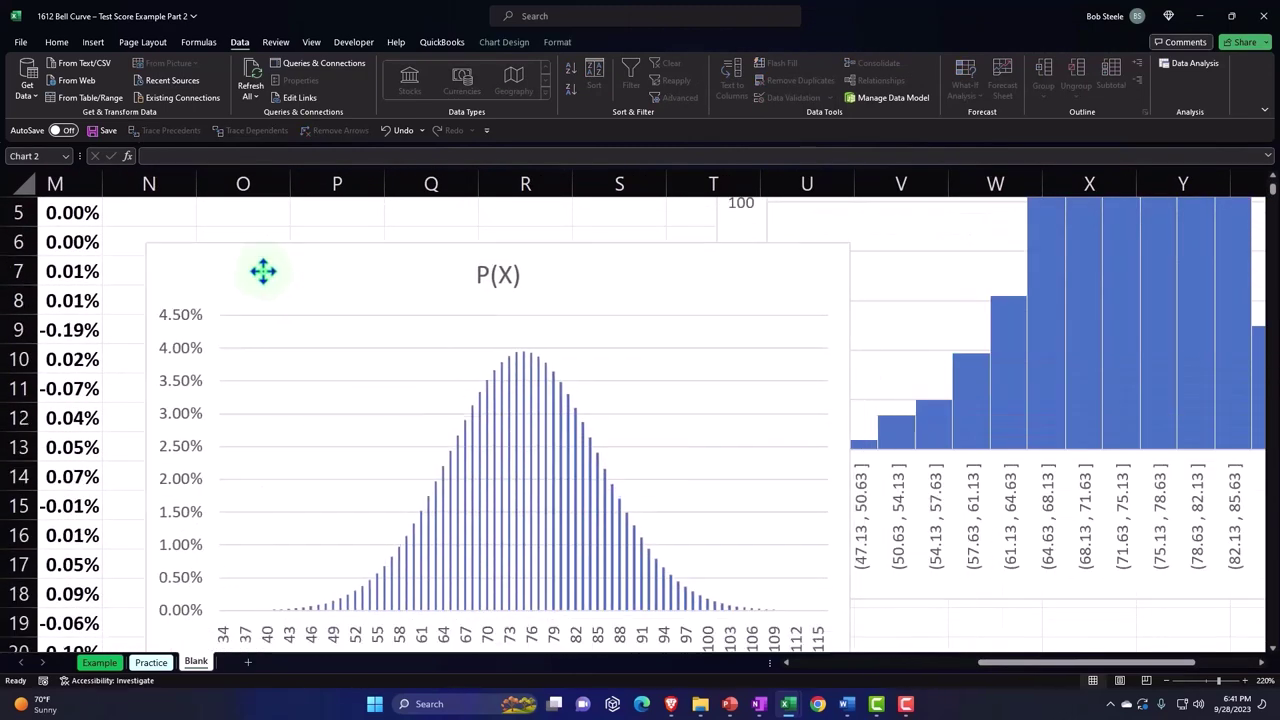
{"action": "scroll", "coordinate": [275, 380], "scroll_direction": "up", "scroll_amount": 2}
{"action": "left_click_drag", "start_coordinate": [234, 443], "coordinate": [210, 233]}
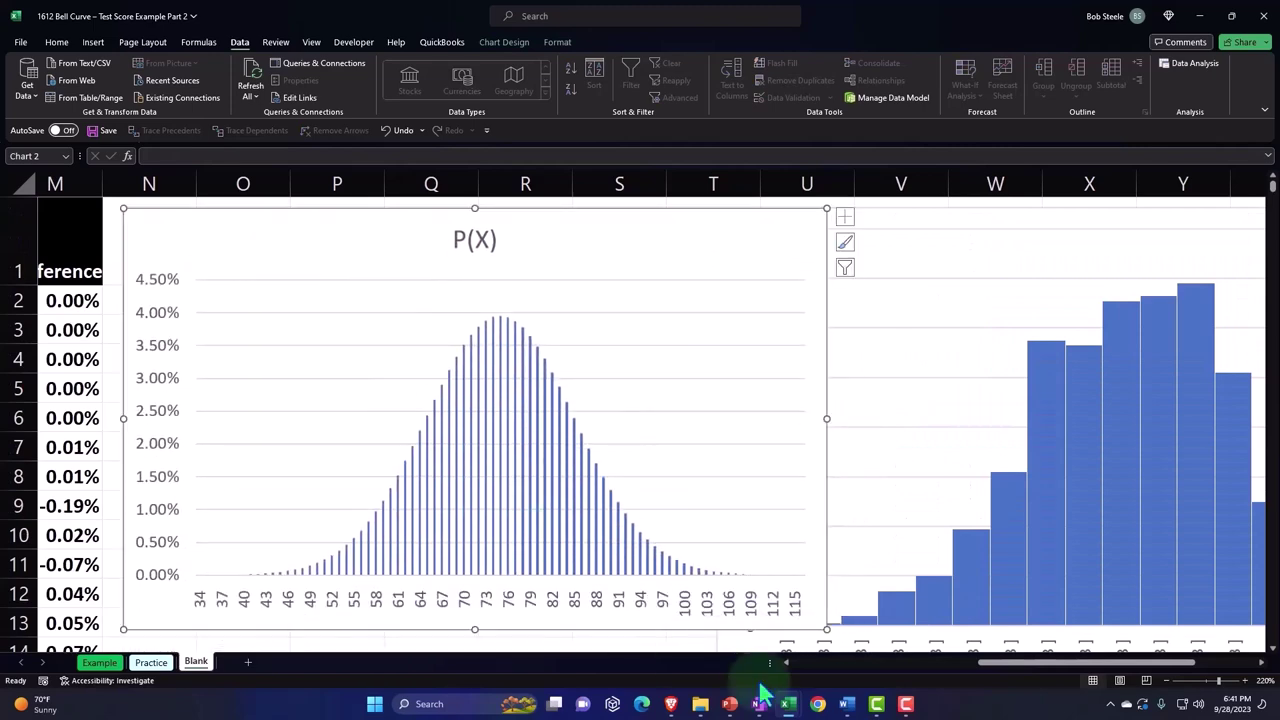
{"action": "left_click", "coordinate": [787, 663]}
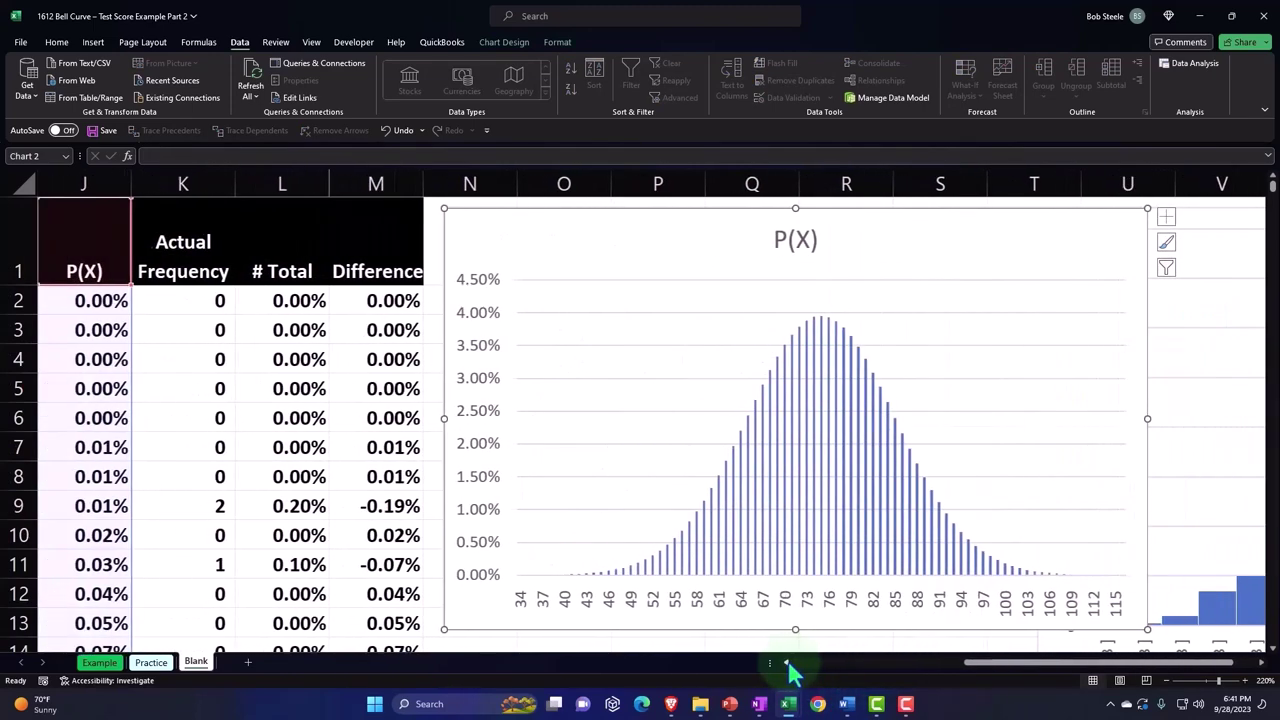
{"action": "left_click", "coordinate": [787, 663]}
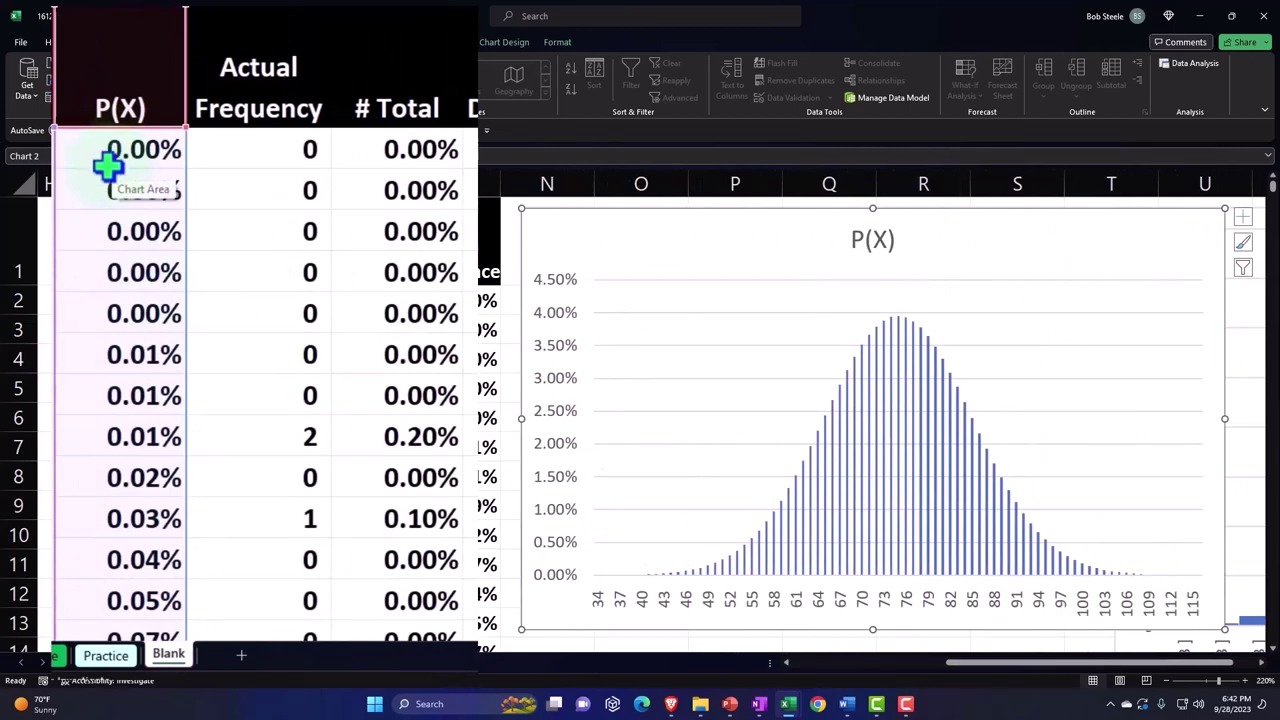
{"action": "left_click", "coordinate": [390, 150]}
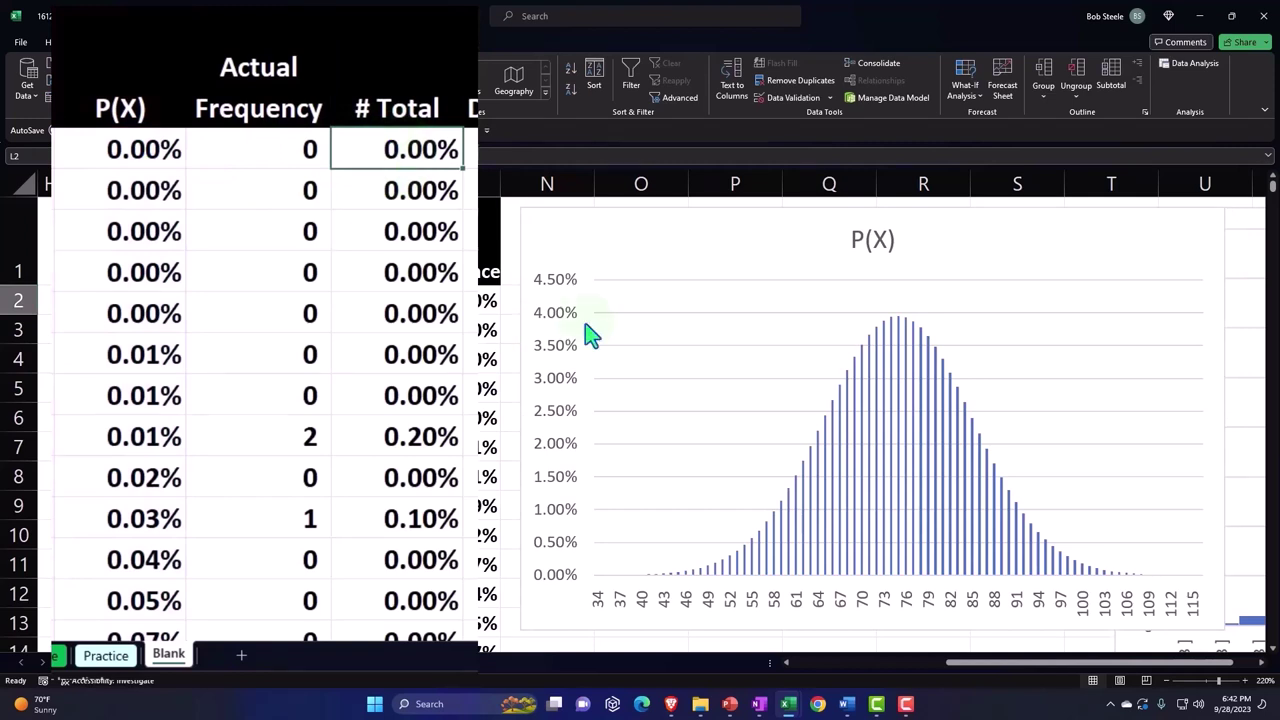
{"action": "left_click", "coordinate": [745, 238]}
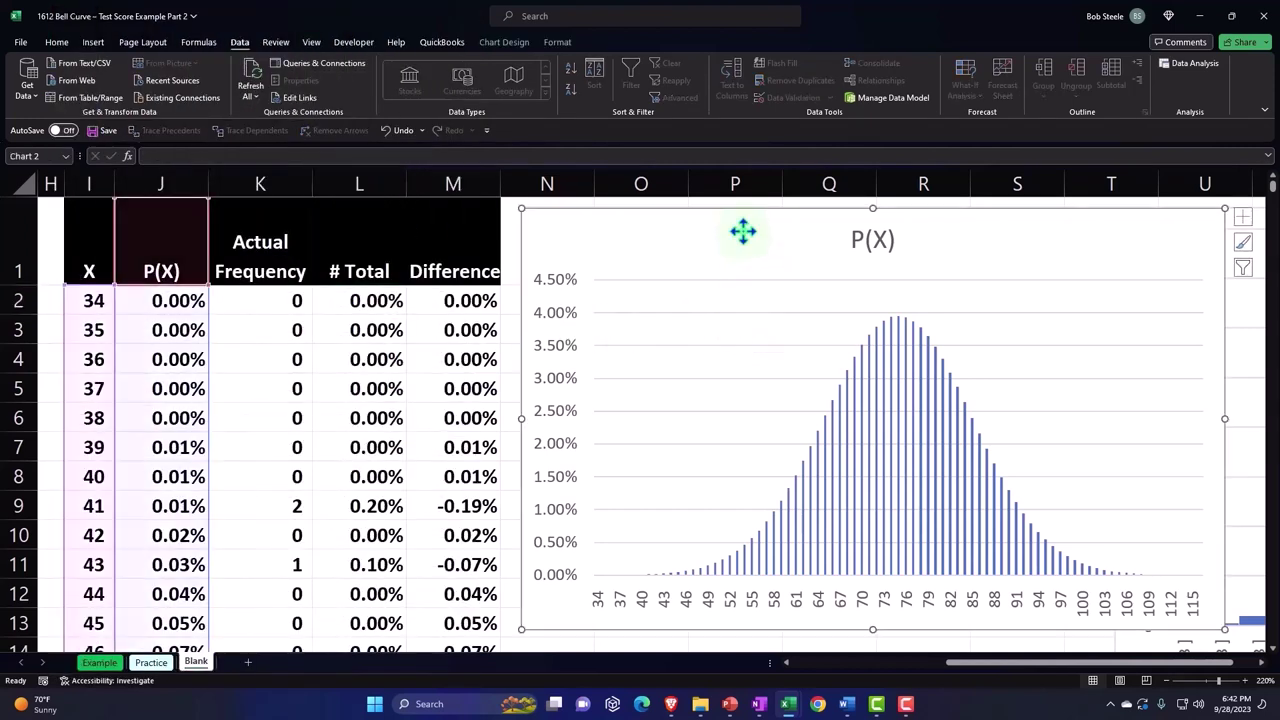
- In Select Data, add a series named from L1 with values L2:L84
{"action": "left_click", "coordinate": [518, 45]}
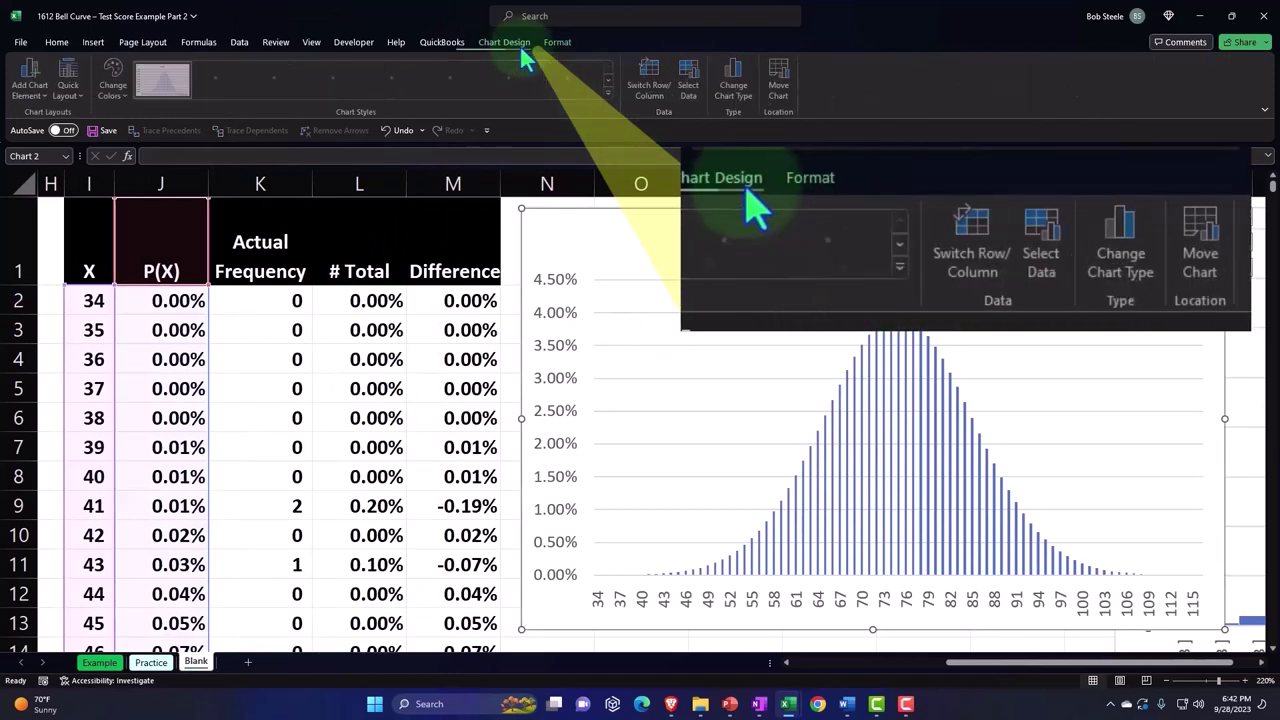
{"action": "left_click", "coordinate": [699, 91]}
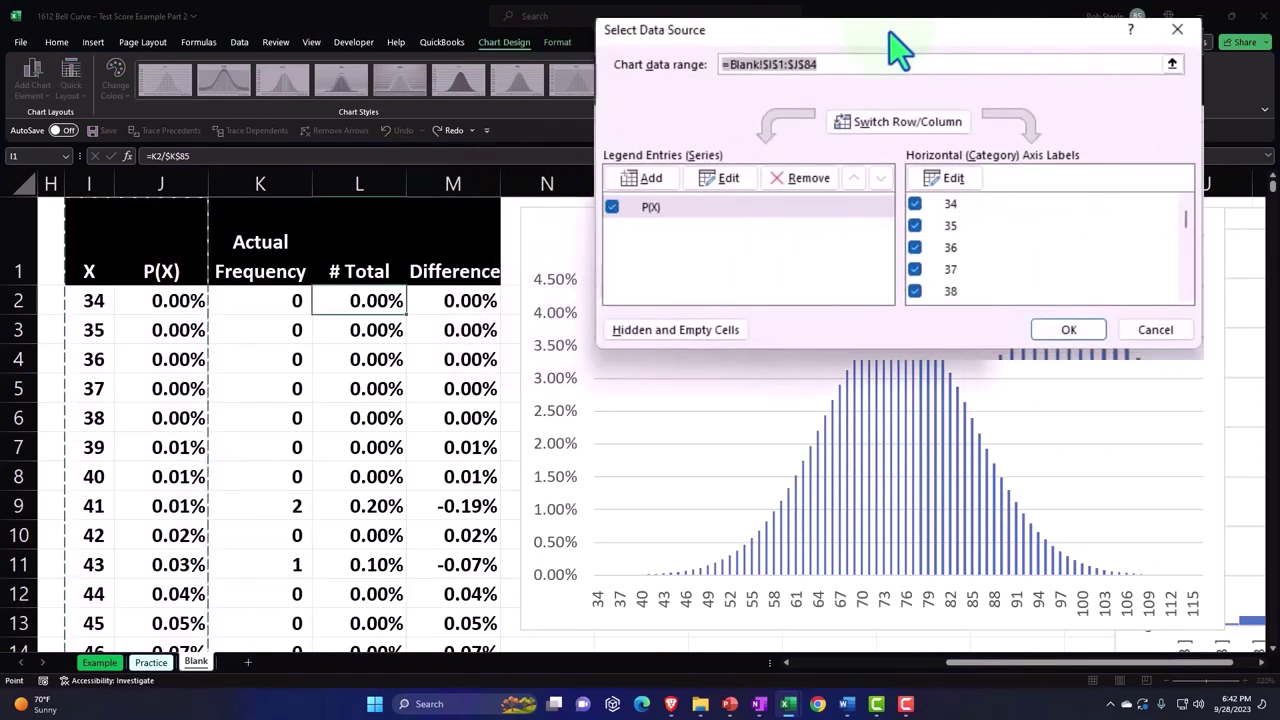
{"action": "left_click", "coordinate": [651, 179]}
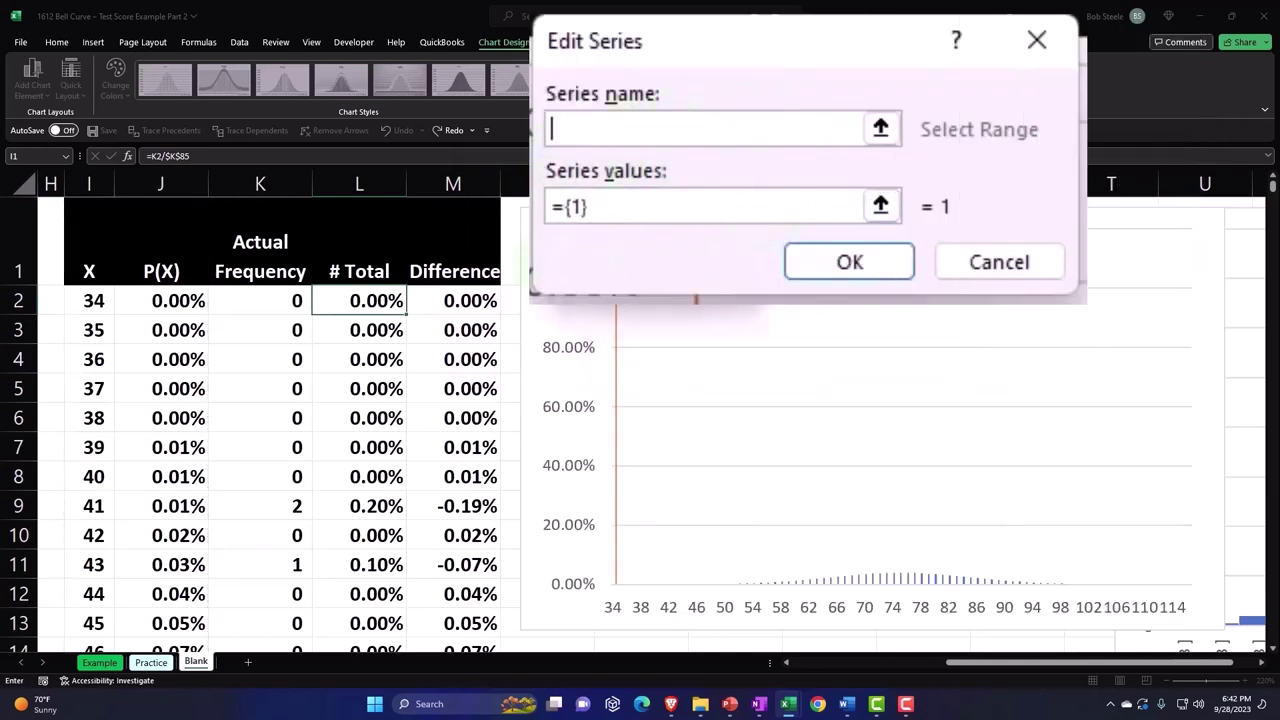
{"action": "left_click", "coordinate": [372, 270]}
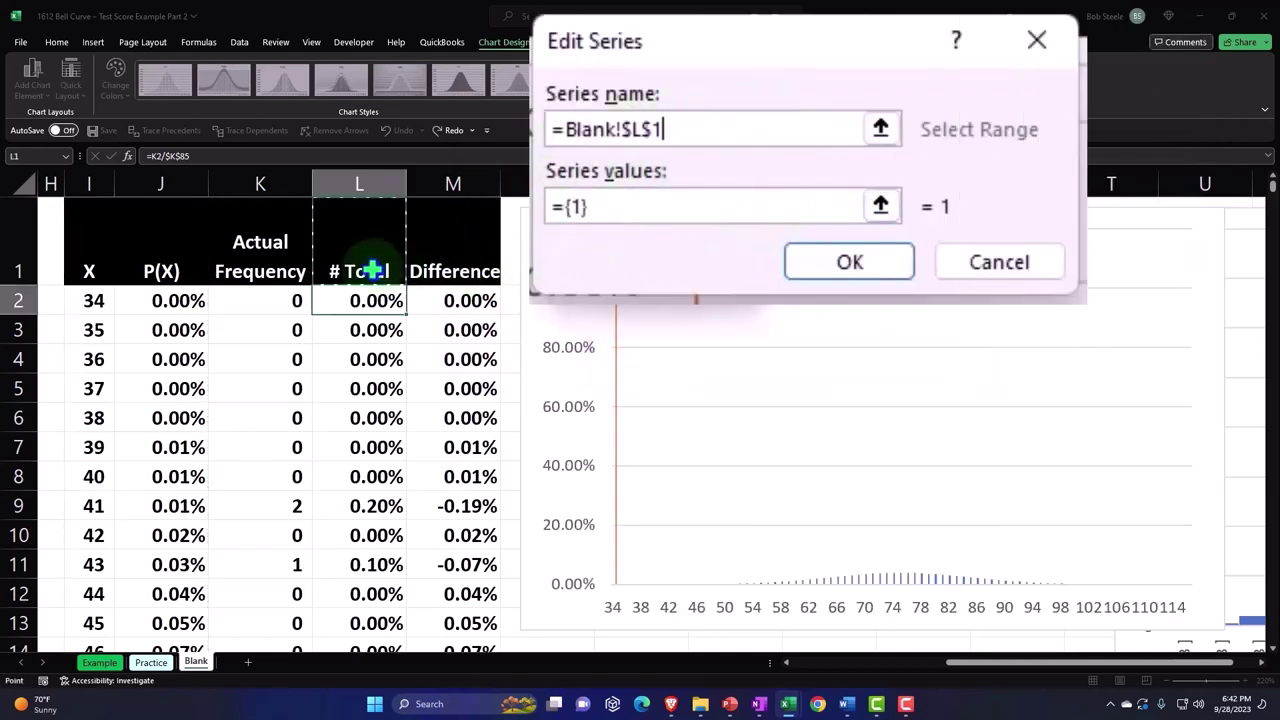
{"action": "left_click", "coordinate": [880, 206]}
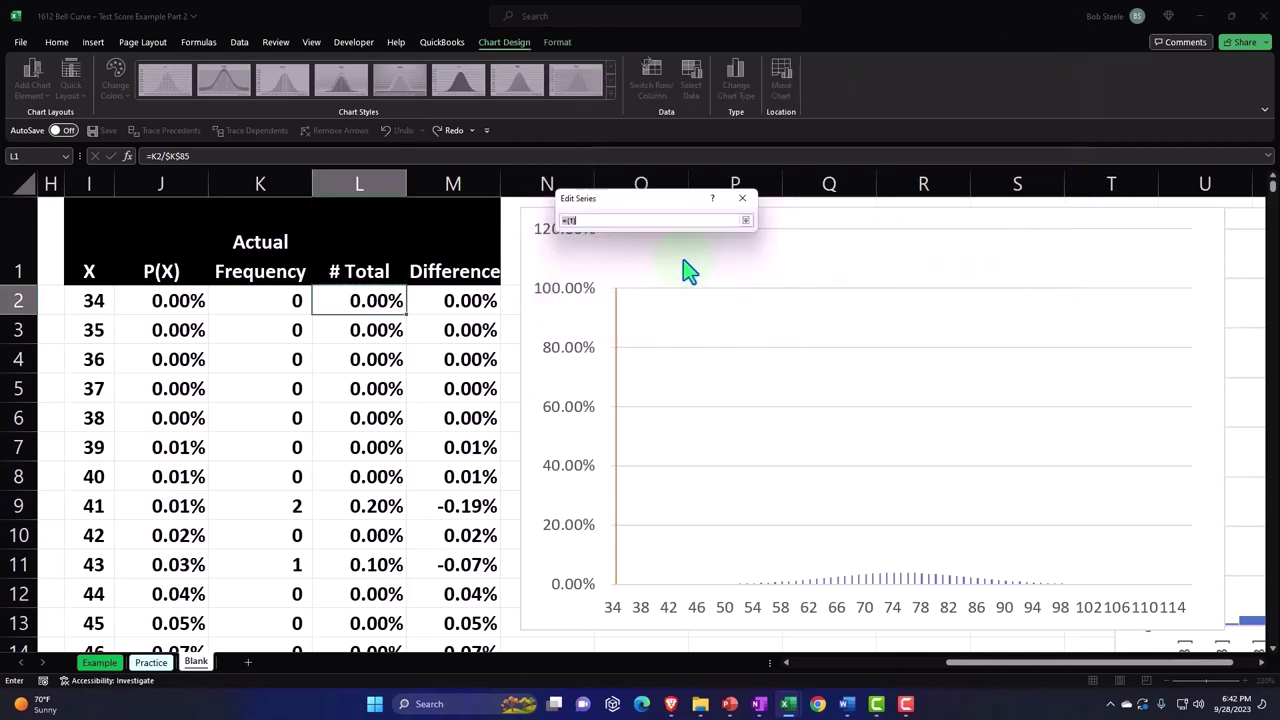
{"action": "key", "text": "BackSpace"}
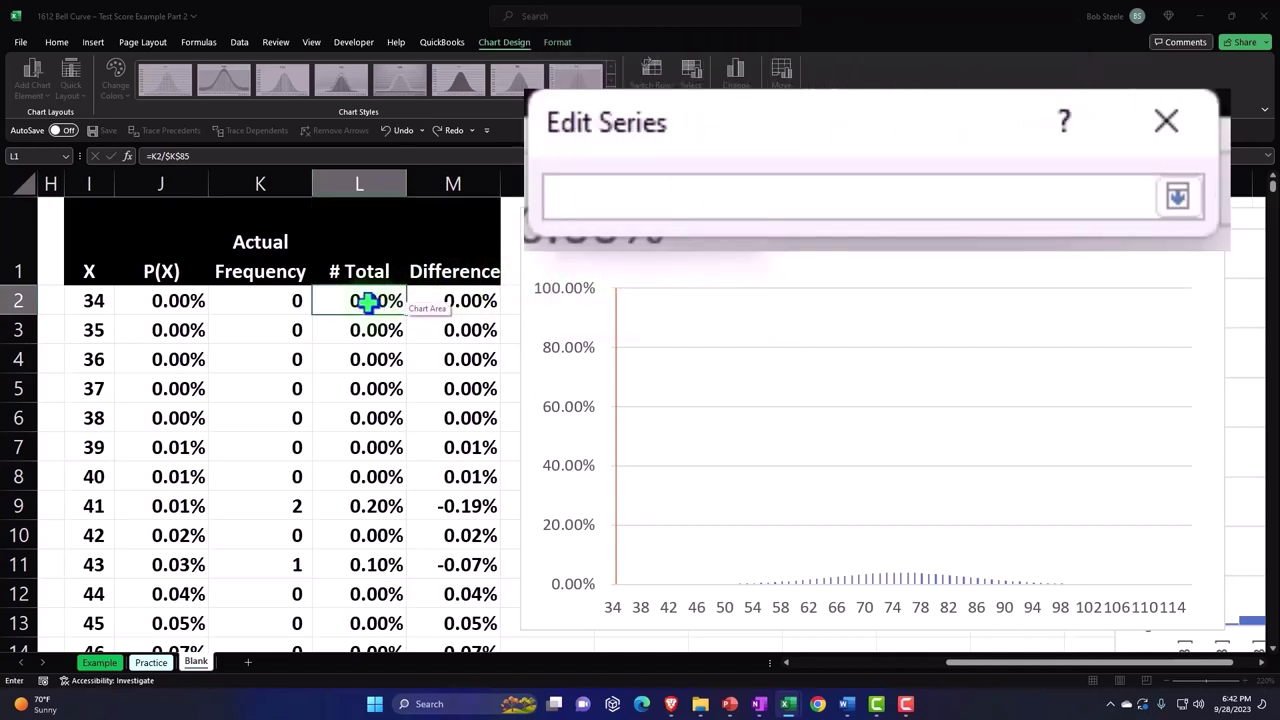
{"action": "left_click", "coordinate": [368, 303]}
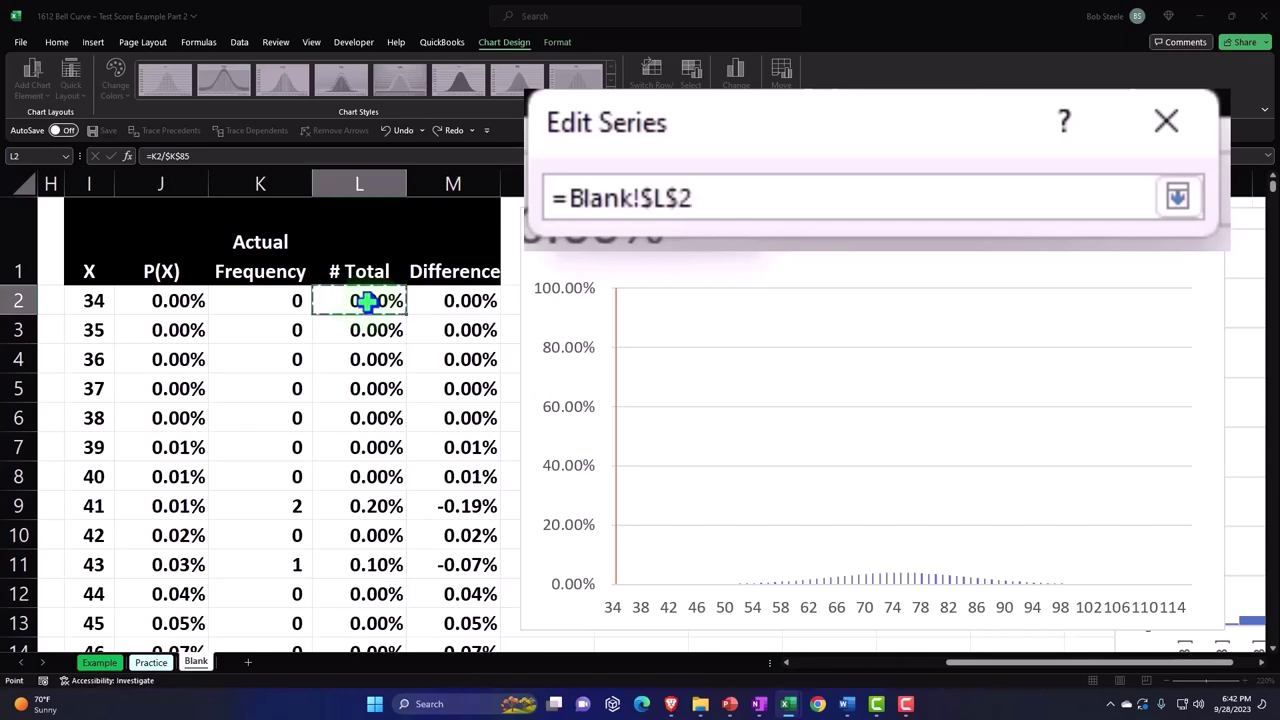
{"action": "key", "text": "ctrl+shift+Down"}
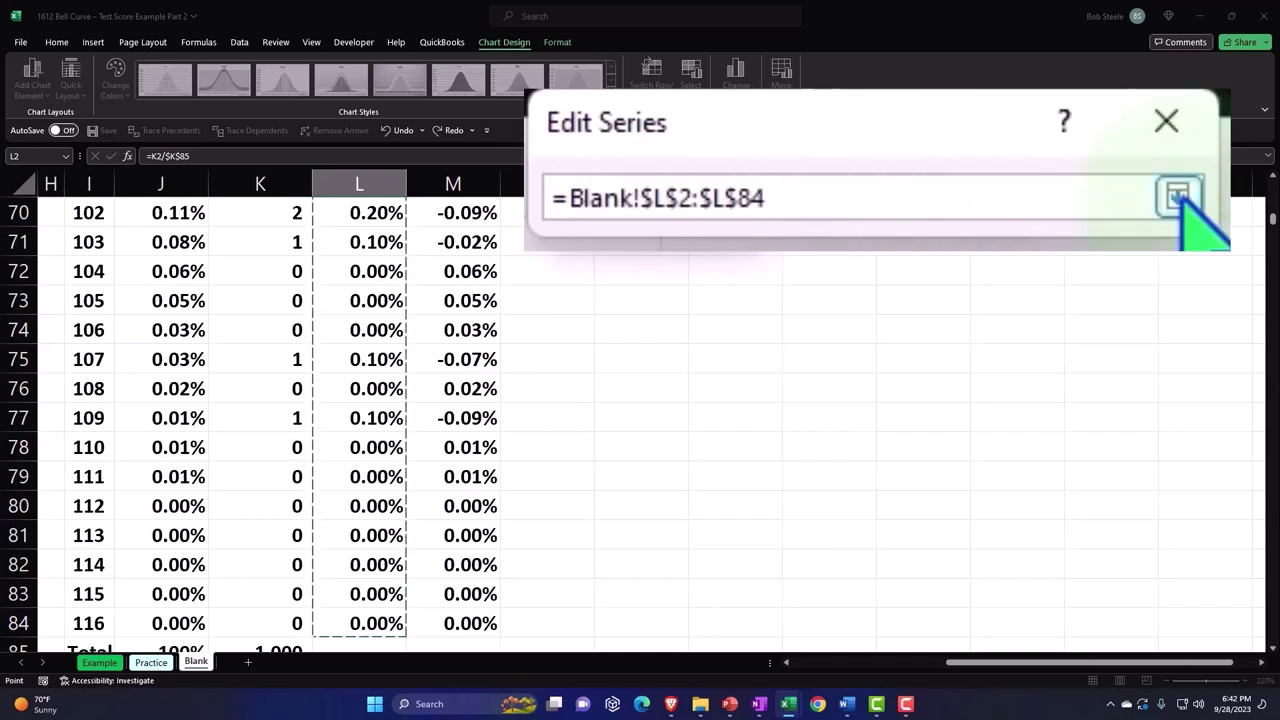
{"action": "left_click", "coordinate": [1178, 197]}
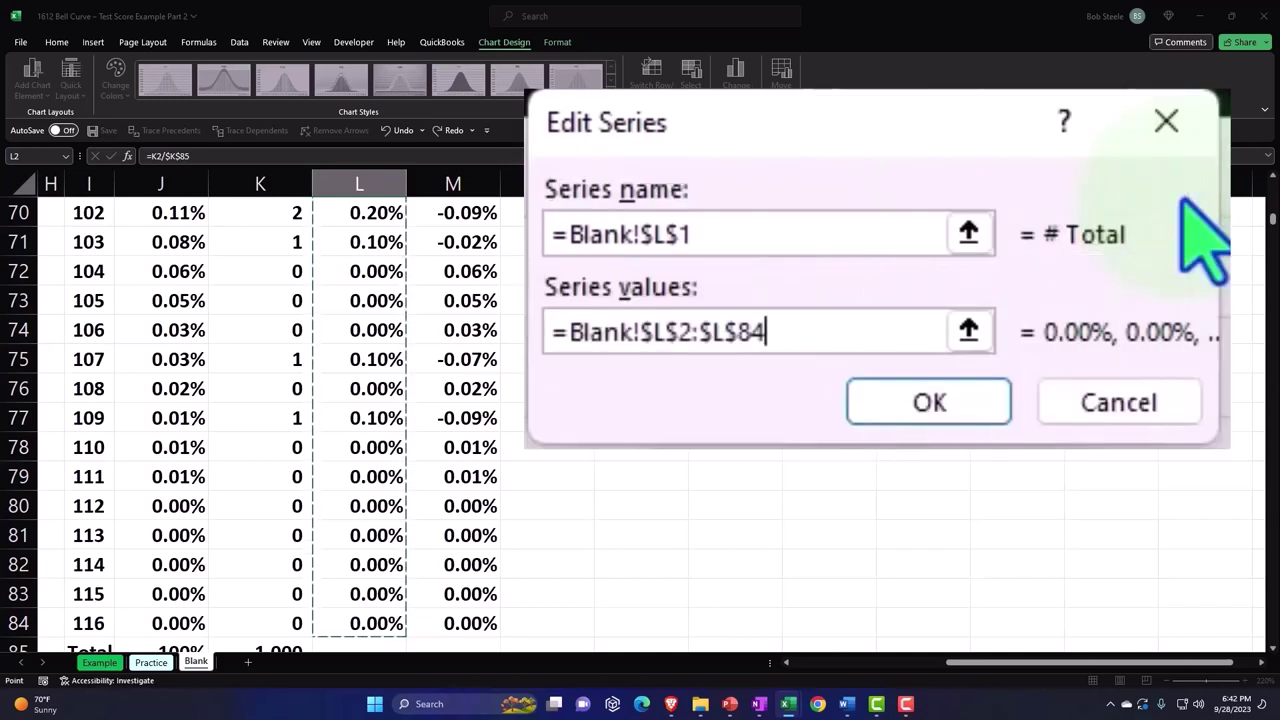
{"action": "left_click", "coordinate": [960, 405]}
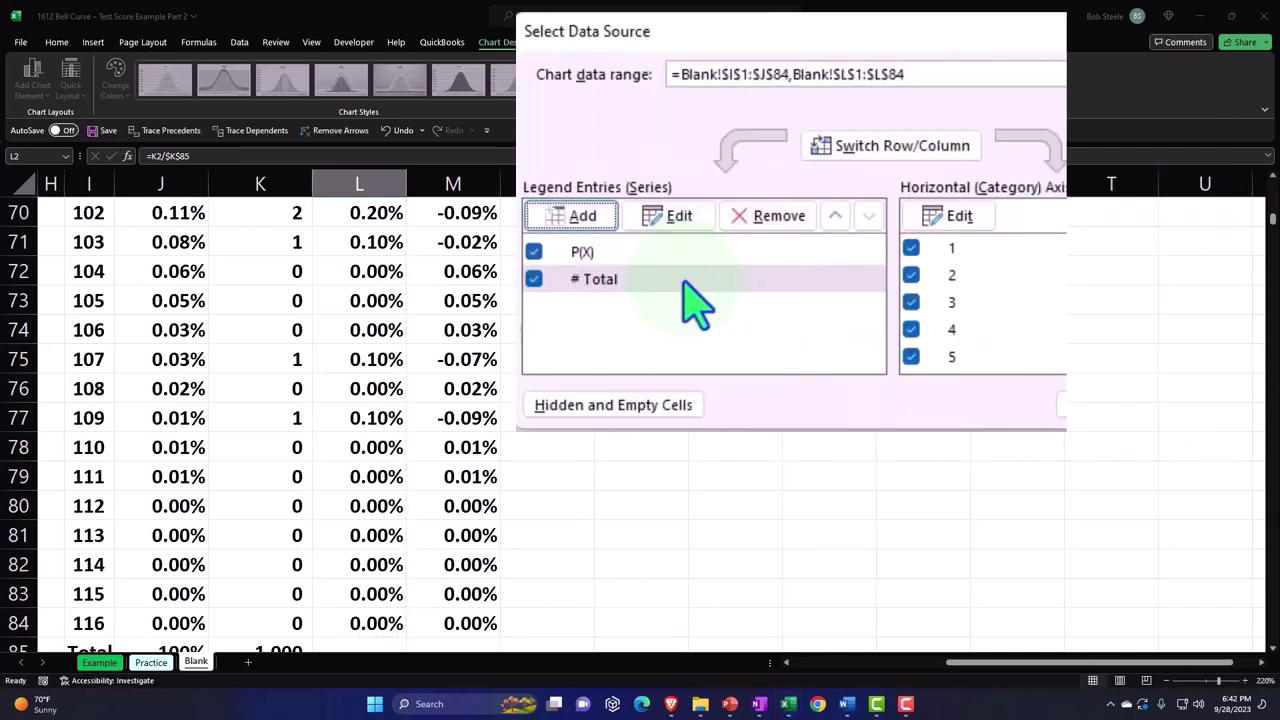
- Apply the data source changes and turn on the legend for P(X) and # Total, skipping the trendline
{"action": "left_click", "coordinate": [1104, 410]}
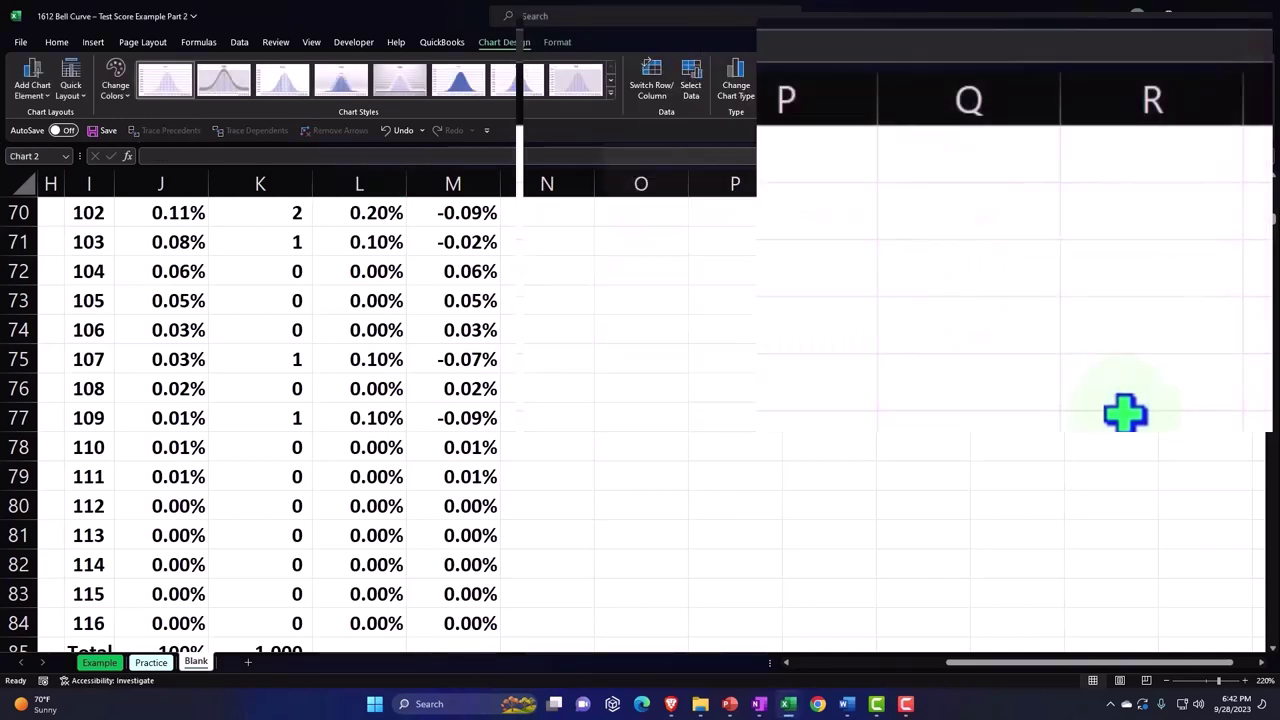
{"action": "left_click_drag", "start_coordinate": [1272, 225], "coordinate": [1272, 185]}
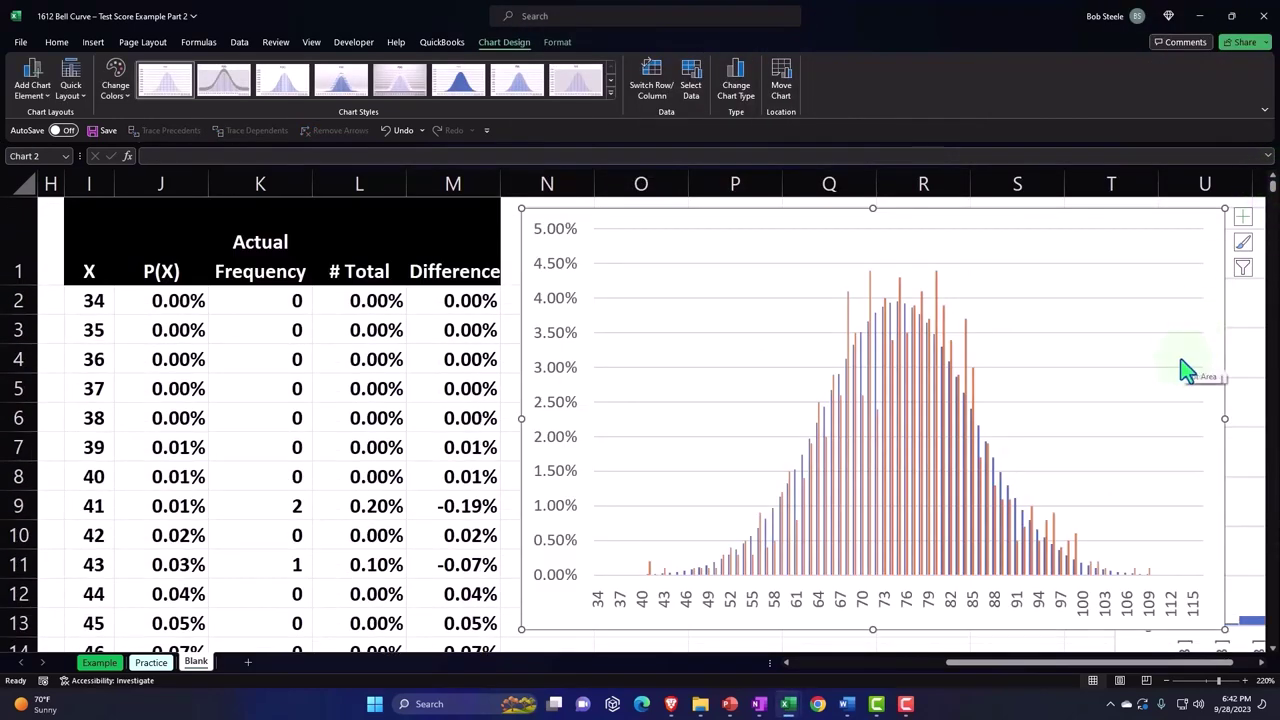
{"action": "left_click", "coordinate": [1243, 220]}
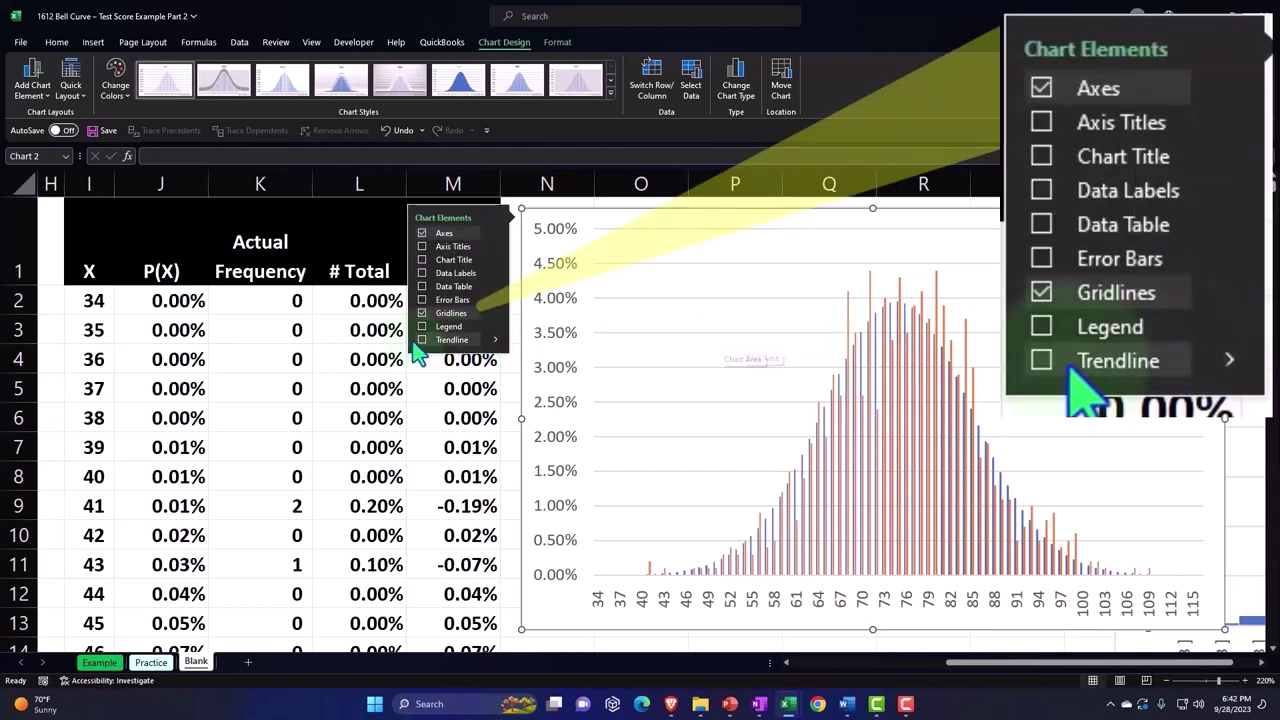
{"action": "mouse_move", "coordinate": [450, 340]}
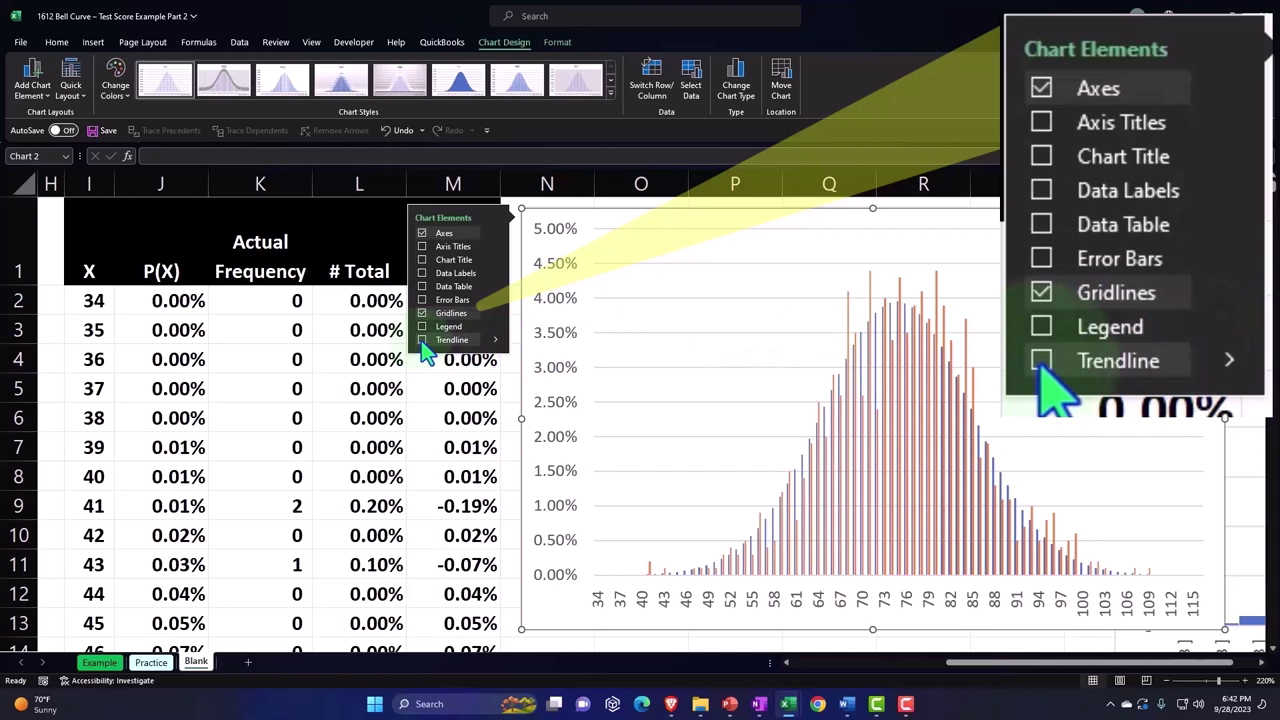
{"action": "left_click", "coordinate": [422, 341]}
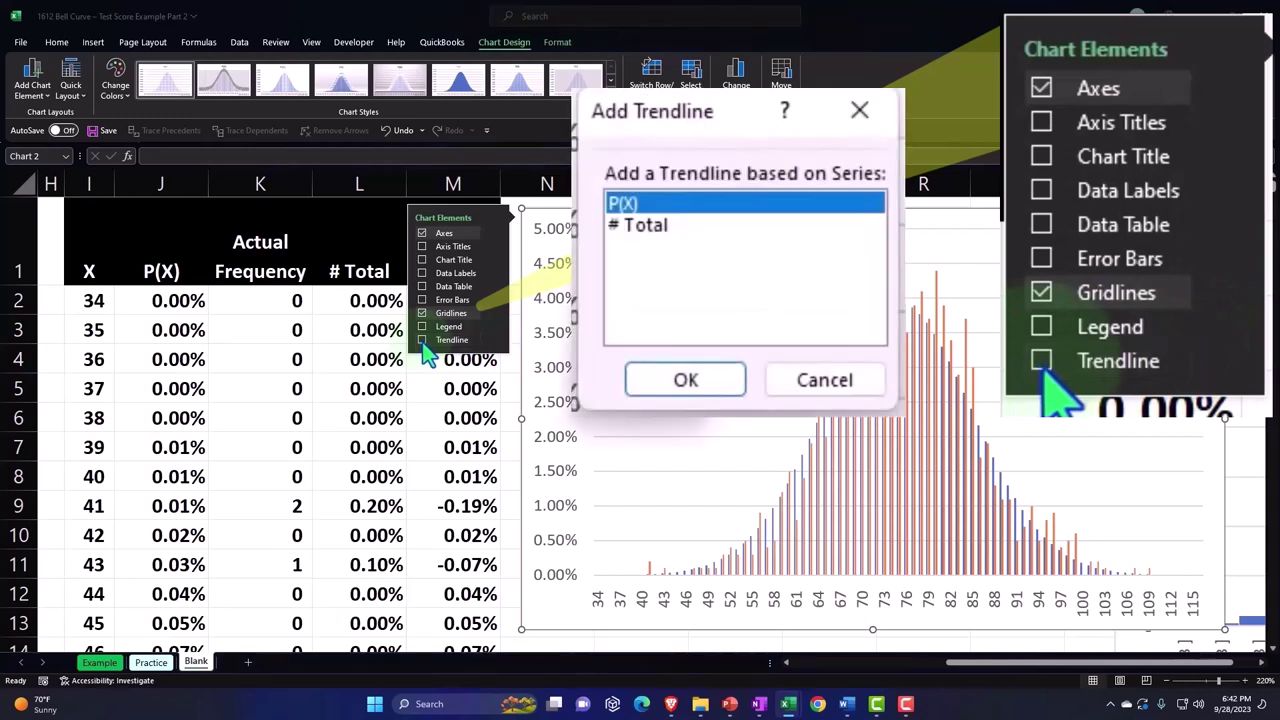
{"action": "left_click", "coordinate": [690, 290]}
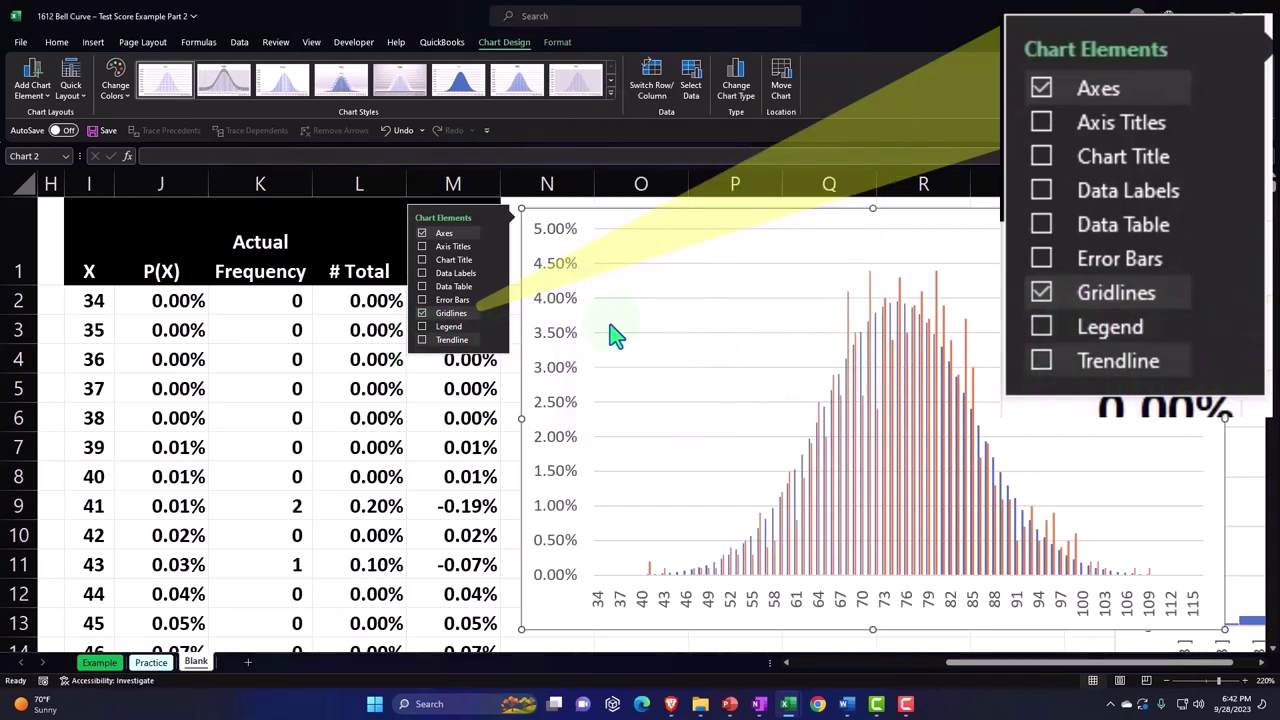
{"action": "left_click", "coordinate": [422, 328]}
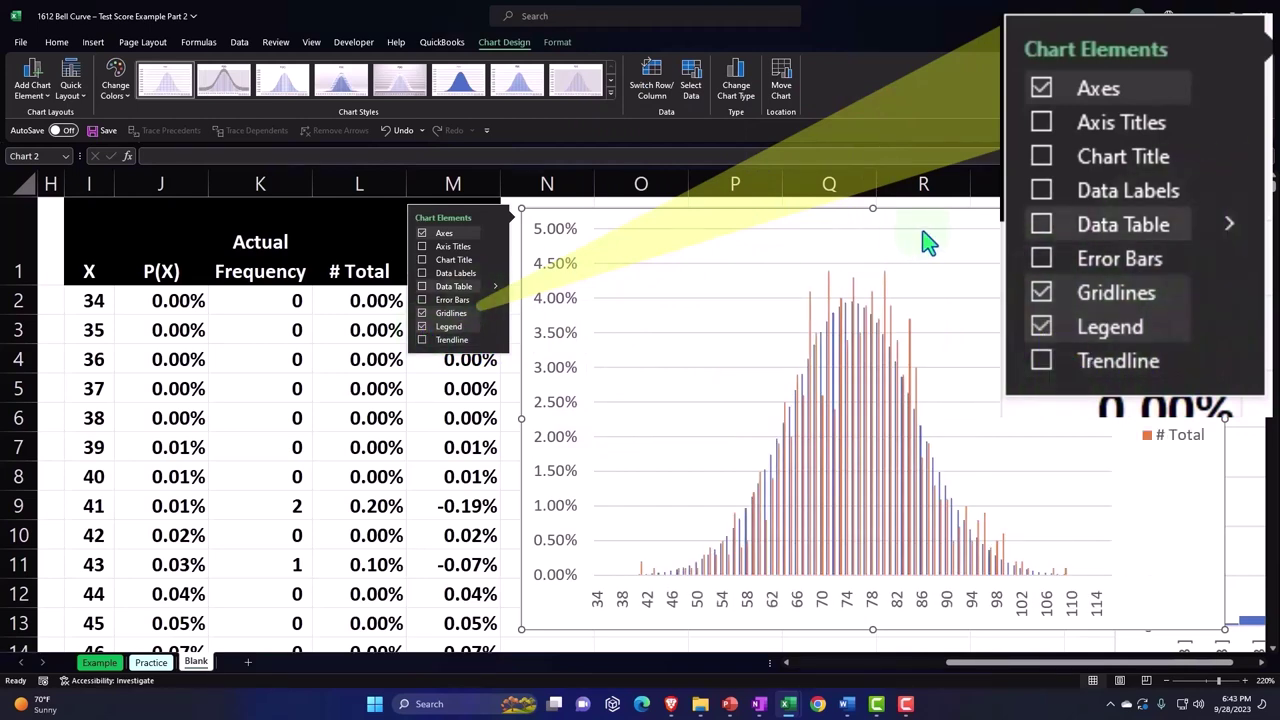
{"action": "left_click", "coordinate": [1230, 250]}
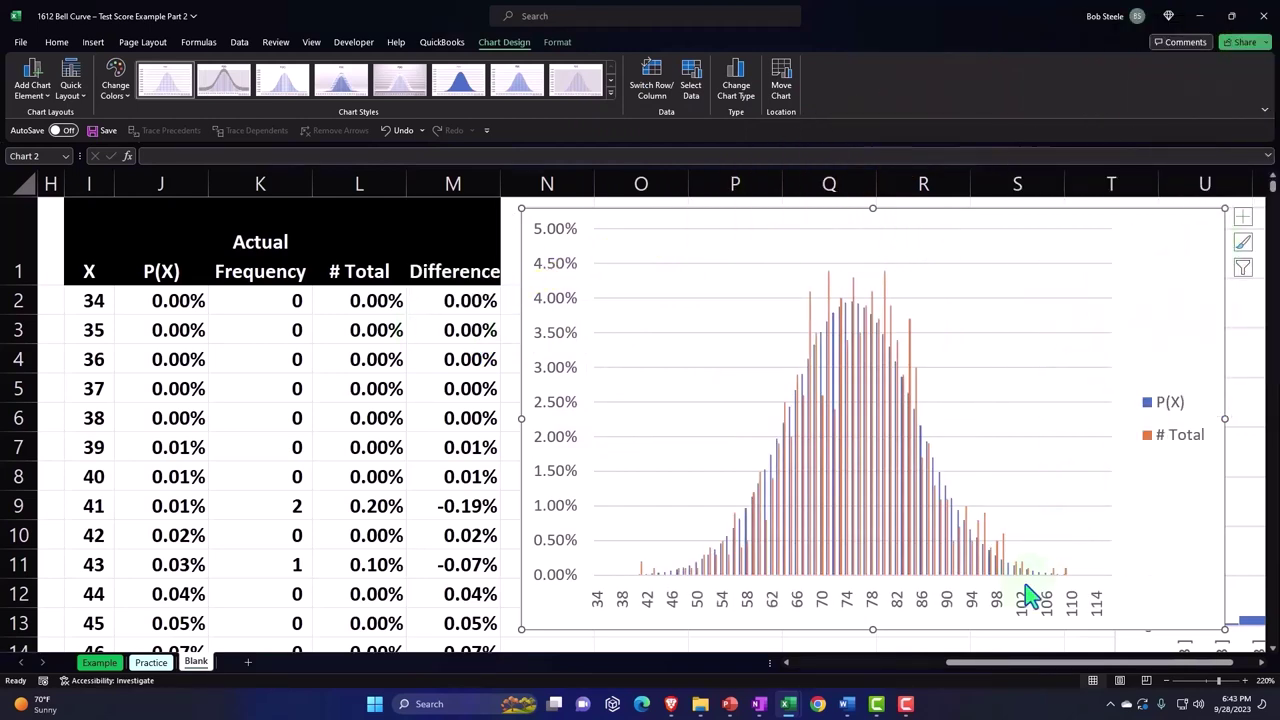
{"action": "left_click_drag", "start_coordinate": [1005, 662], "coordinate": [1105, 665]}
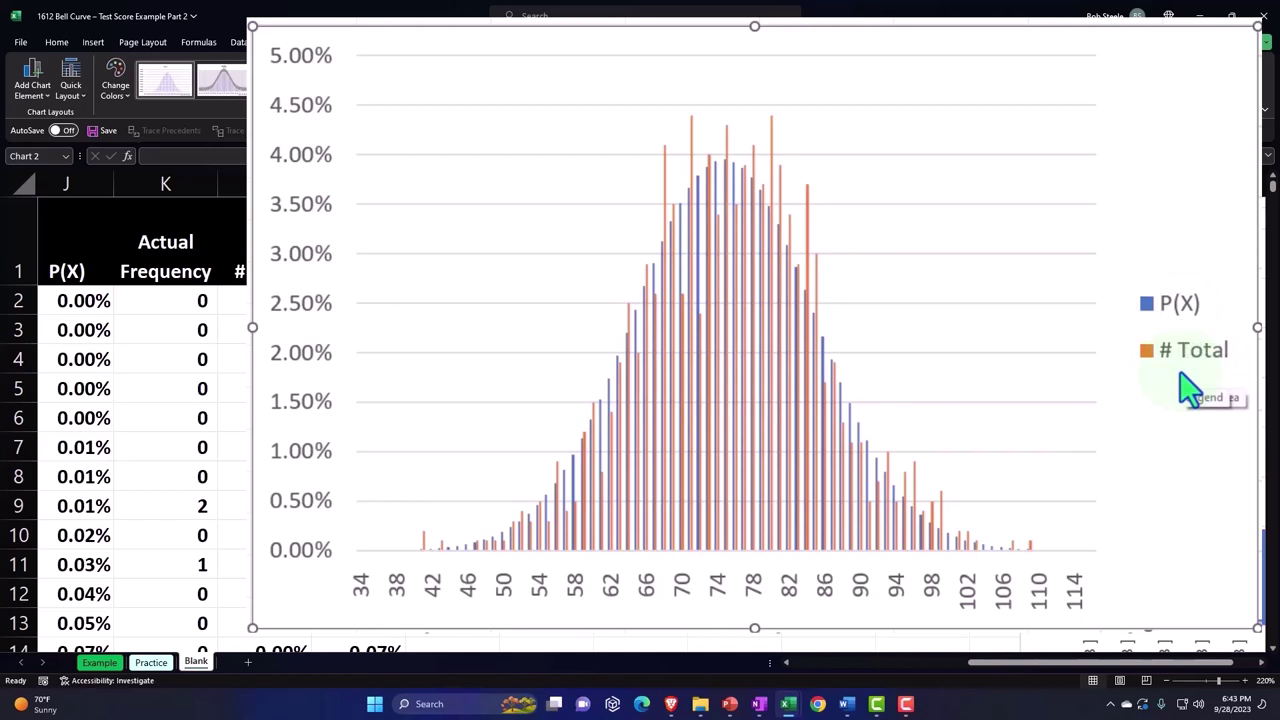
- Move the column chart down and sideways to uncover the other charts
{"action": "left_click_drag", "start_coordinate": [1062, 230], "coordinate": [789, 397]}
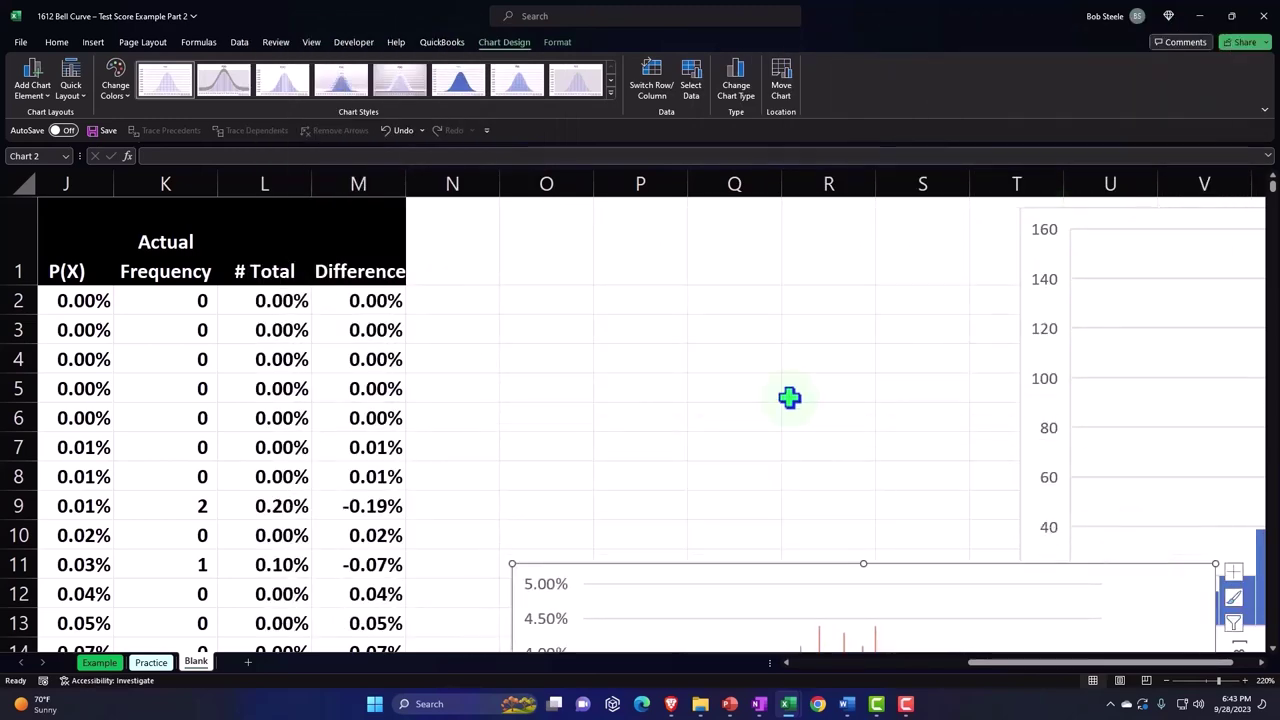
{"action": "scroll", "coordinate": [789, 397], "scroll_direction": "down", "scroll_amount": 3}
{"action": "mouse_move", "coordinate": [1134, 246]}
{"action": "left_mouse_down"}
{"action": "mouse_move", "coordinate": [1183, 423]}
{"action": "mouse_move", "coordinate": [957, 384]}
{"action": "left_mouse_up"}
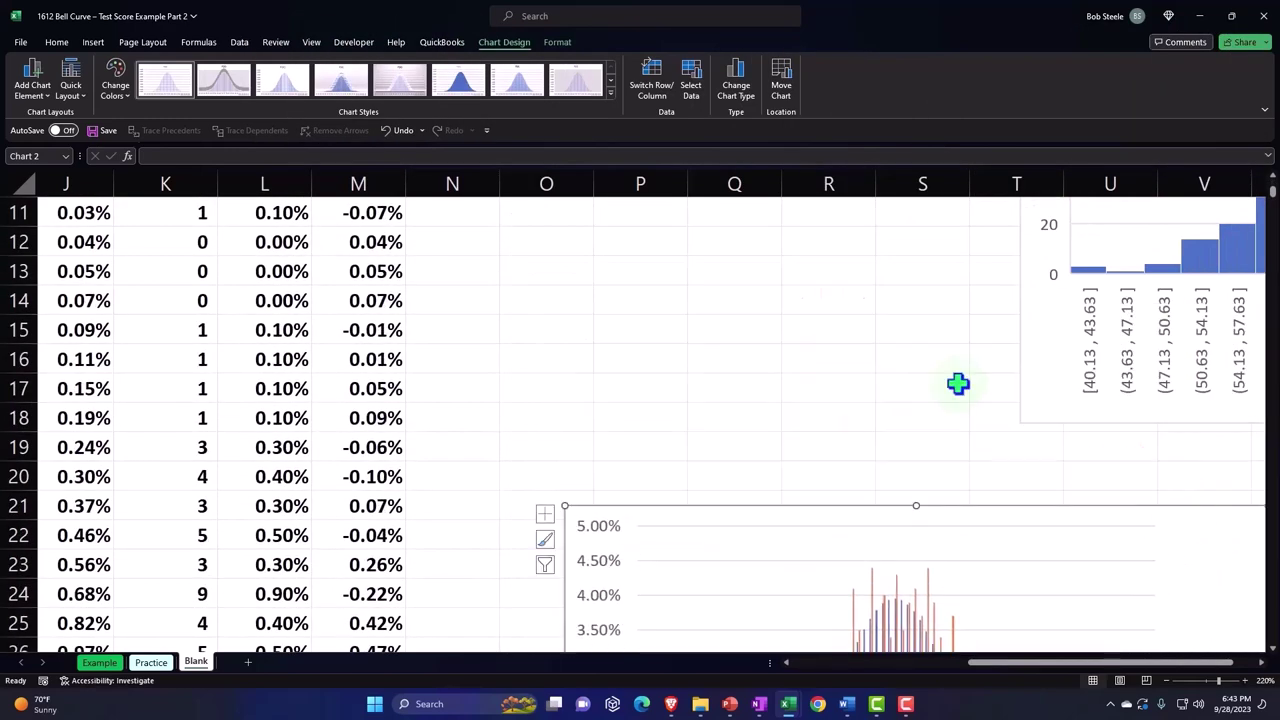
{"action": "mouse_move", "coordinate": [1063, 515]}
{"action": "left_mouse_down"}
{"action": "mouse_move", "coordinate": [841, 508]}
{"action": "mouse_move", "coordinate": [968, 449]}
{"action": "left_mouse_up"}
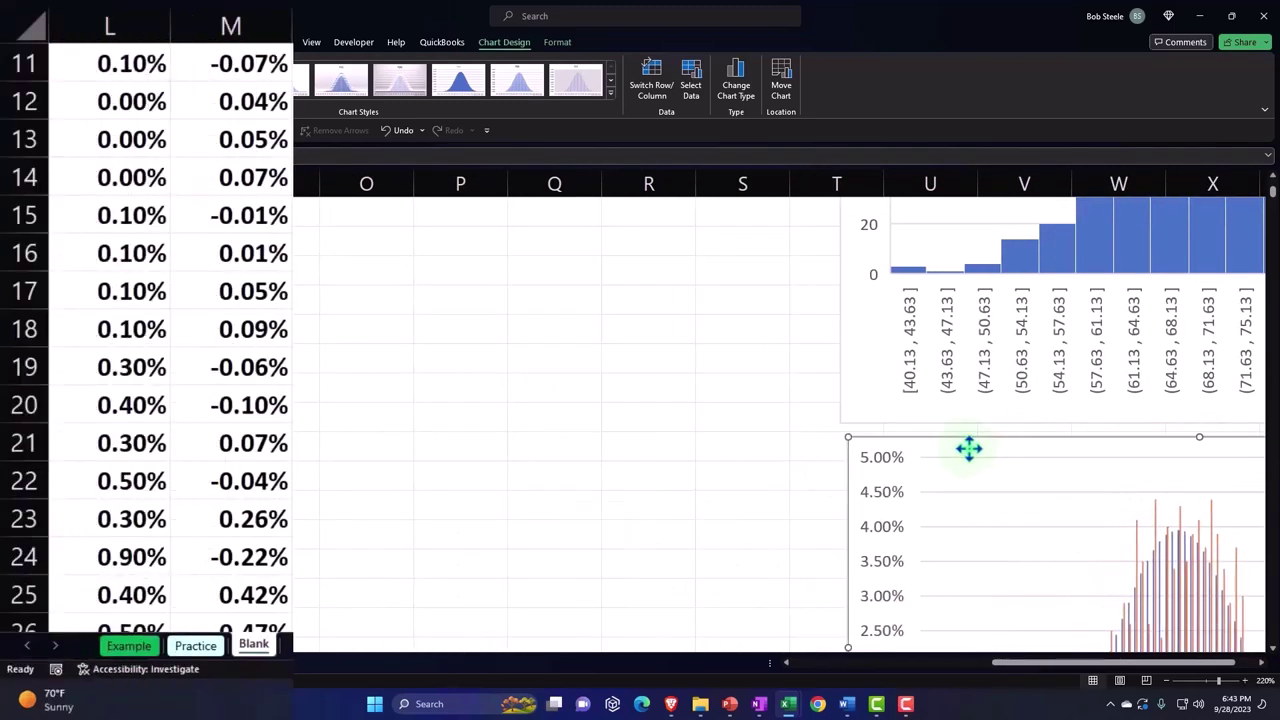
{"action": "scroll", "coordinate": [968, 449], "scroll_direction": "up", "scroll_amount": 3}
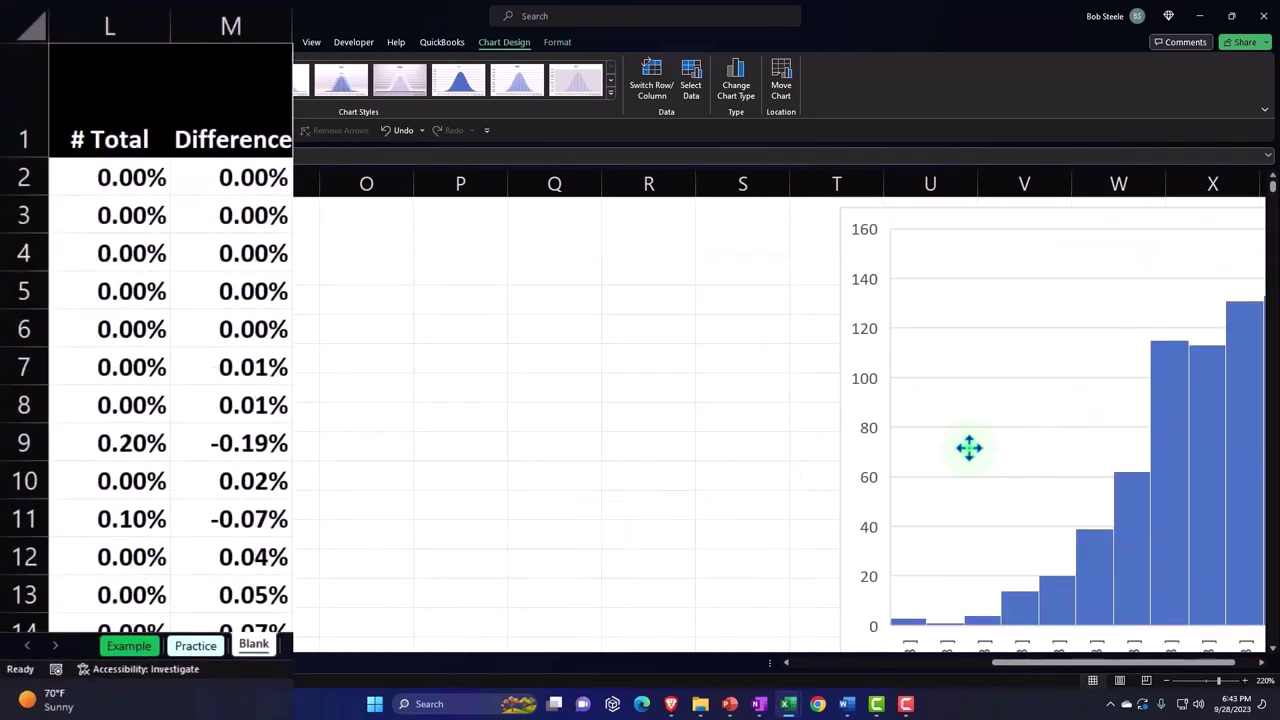
{"action": "scroll", "coordinate": [968, 449], "scroll_direction": "down", "scroll_amount": 5}
{"action": "scroll", "coordinate": [968, 449], "scroll_direction": "down", "scroll_amount": 4}
- Reposition the P(X) area chart beside the data table
{"action": "left_click_drag", "start_coordinate": [968, 449], "coordinate": [579, 451]}
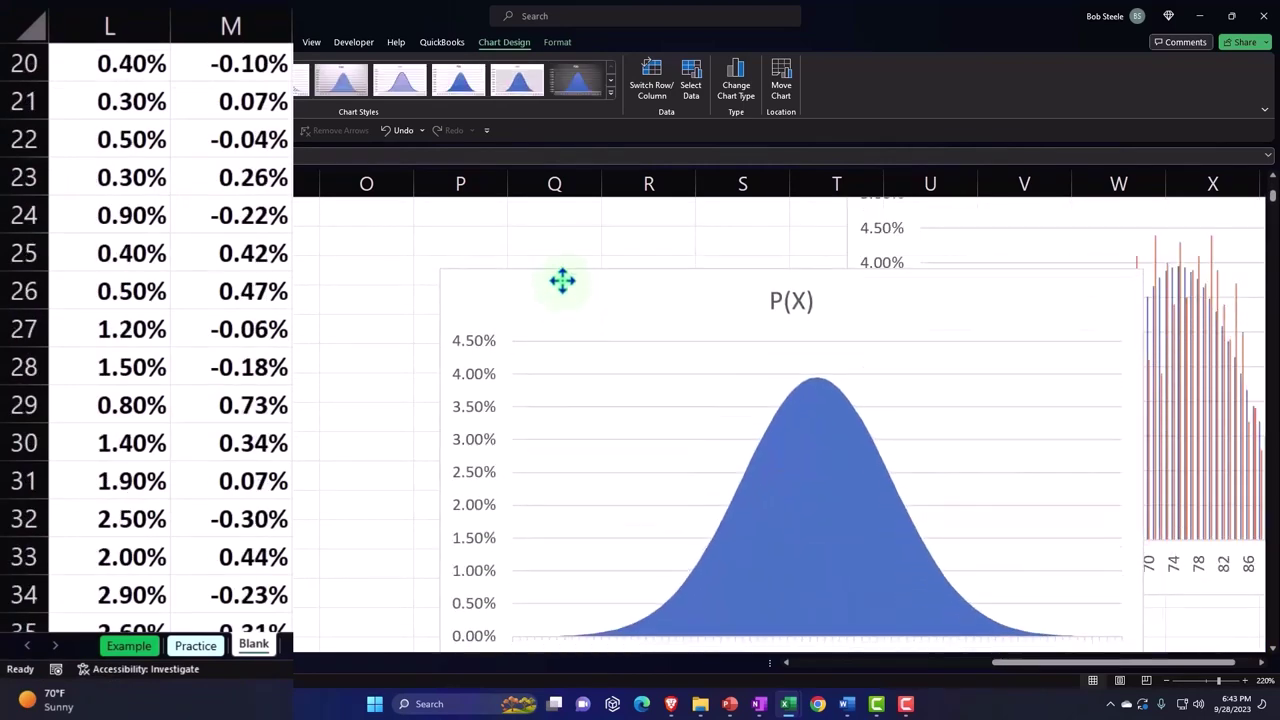
{"action": "left_click_drag", "start_coordinate": [580, 503], "coordinate": [560, 210]}
{"action": "scroll", "coordinate": [545, 400], "scroll_direction": "up", "scroll_amount": 3}
{"action": "left_click_drag", "start_coordinate": [570, 543], "coordinate": [463, 226]}
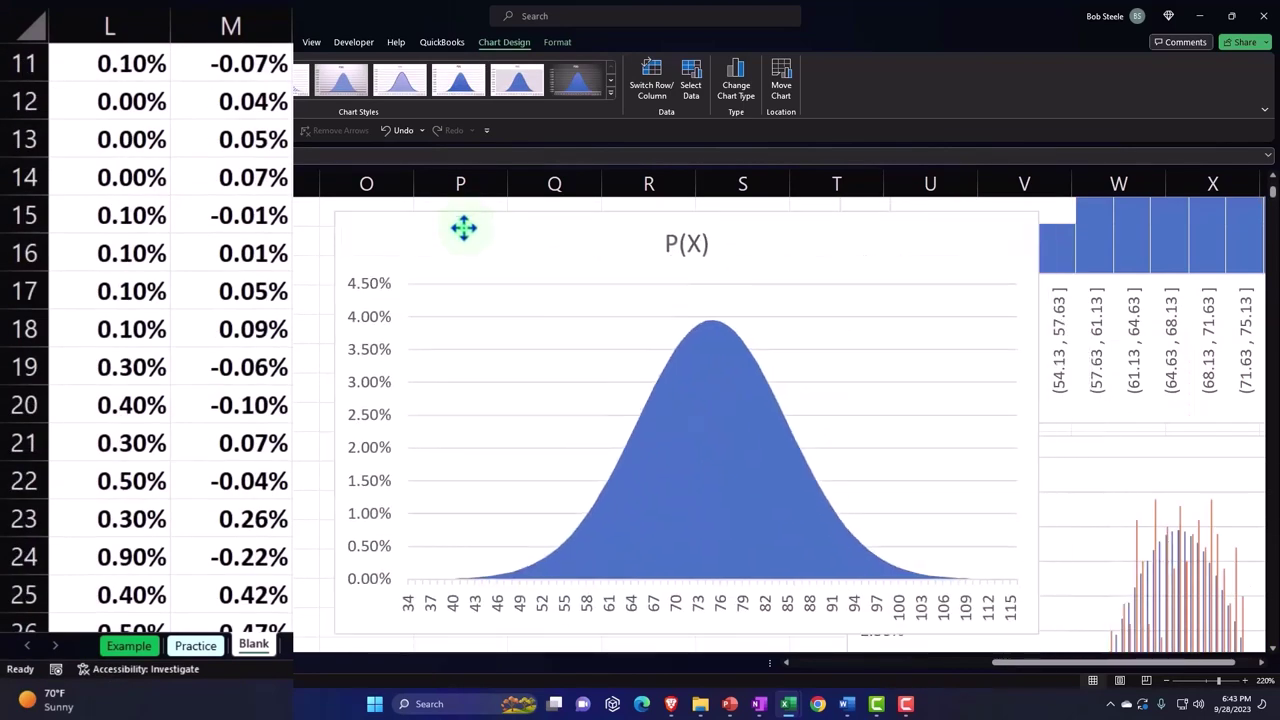
{"action": "scroll", "coordinate": [494, 366], "scroll_direction": "up", "scroll_amount": 2}
{"action": "scroll", "coordinate": [520, 420], "scroll_direction": "up", "scroll_amount": 2}
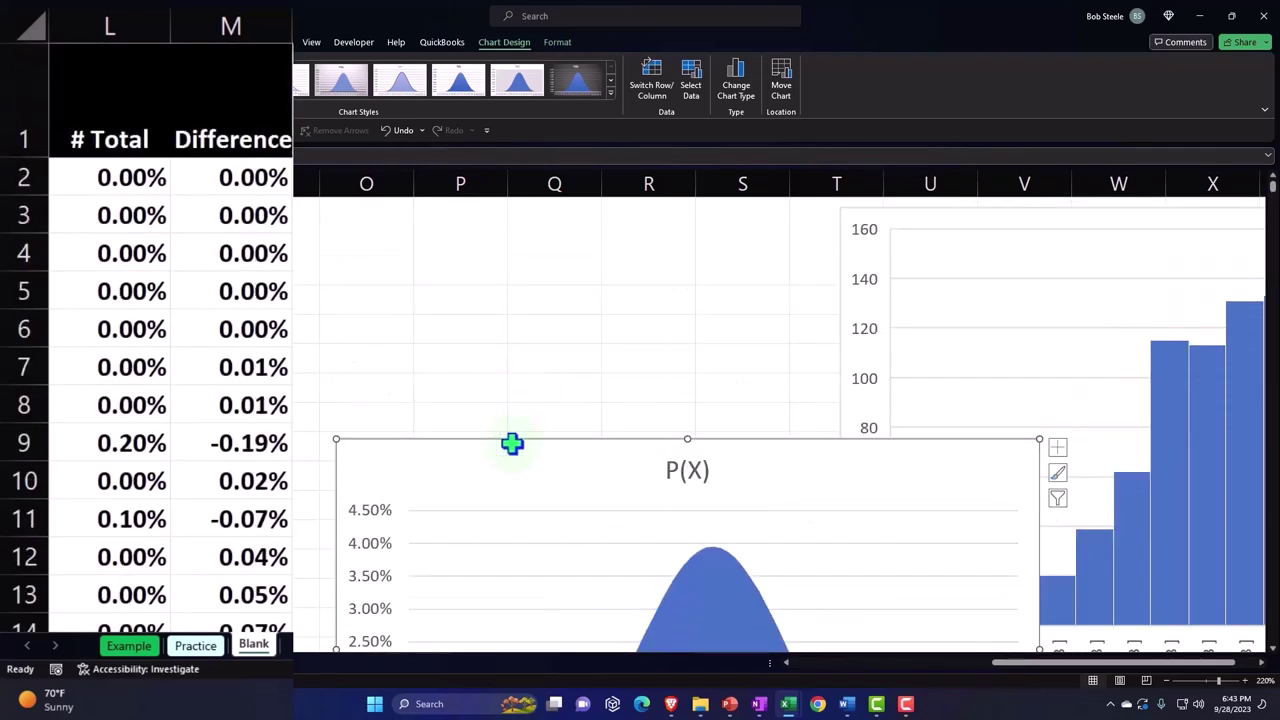
{"action": "mouse_move", "coordinate": [511, 443]}
{"action": "left_mouse_down"}
{"action": "mouse_move", "coordinate": [553, 250]}
{"action": "mouse_move", "coordinate": [631, 266]}
{"action": "left_mouse_up"}
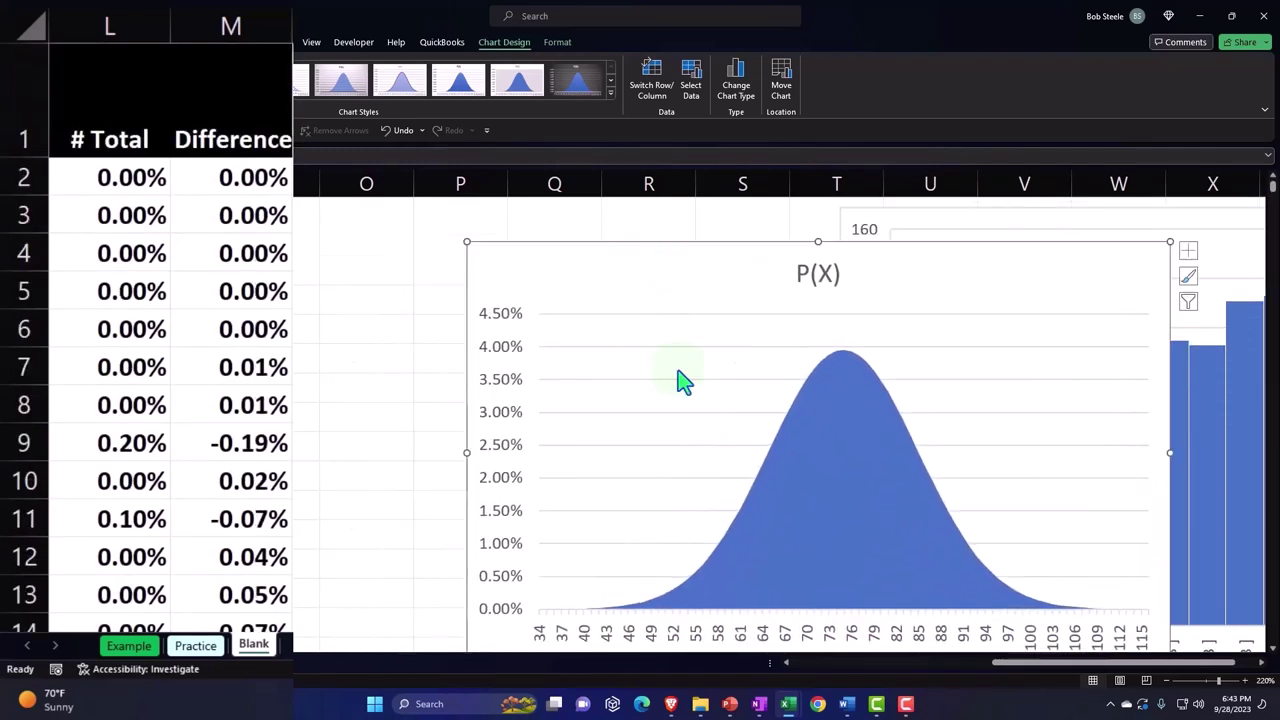
{"action": "left_click", "coordinate": [786, 663]}
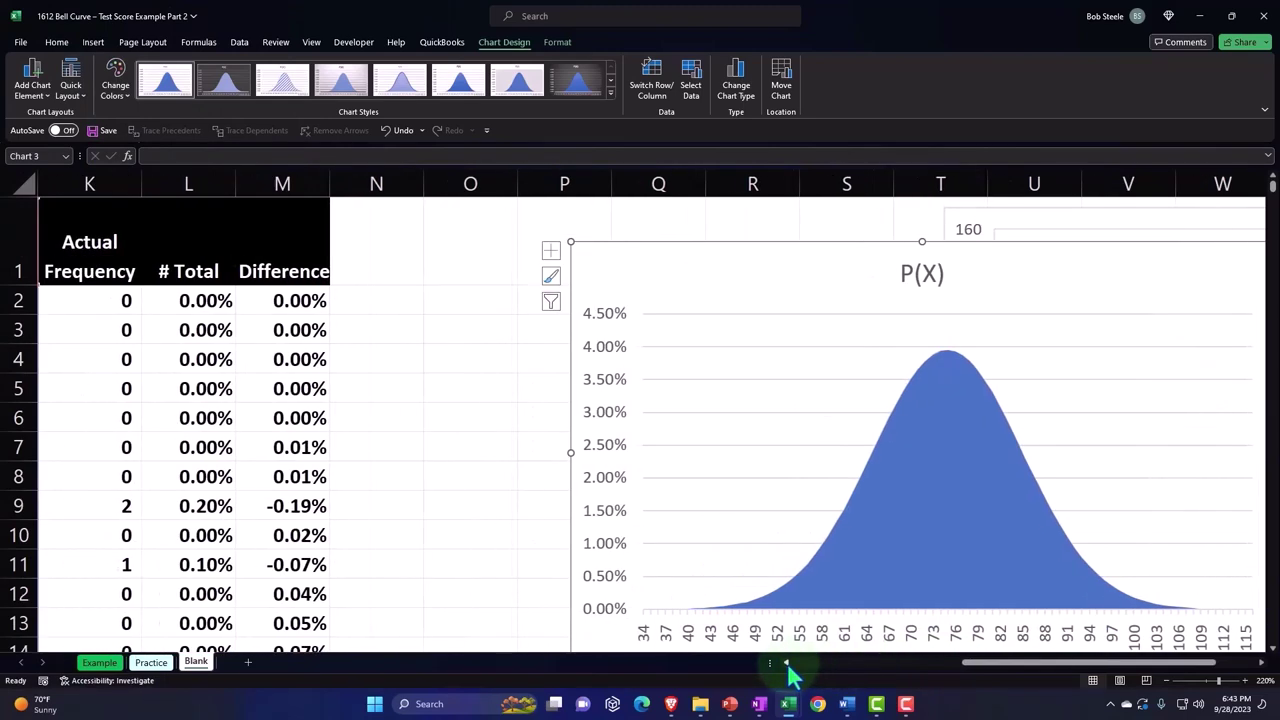
{"action": "left_click_drag", "start_coordinate": [986, 663], "coordinate": [1140, 665]}
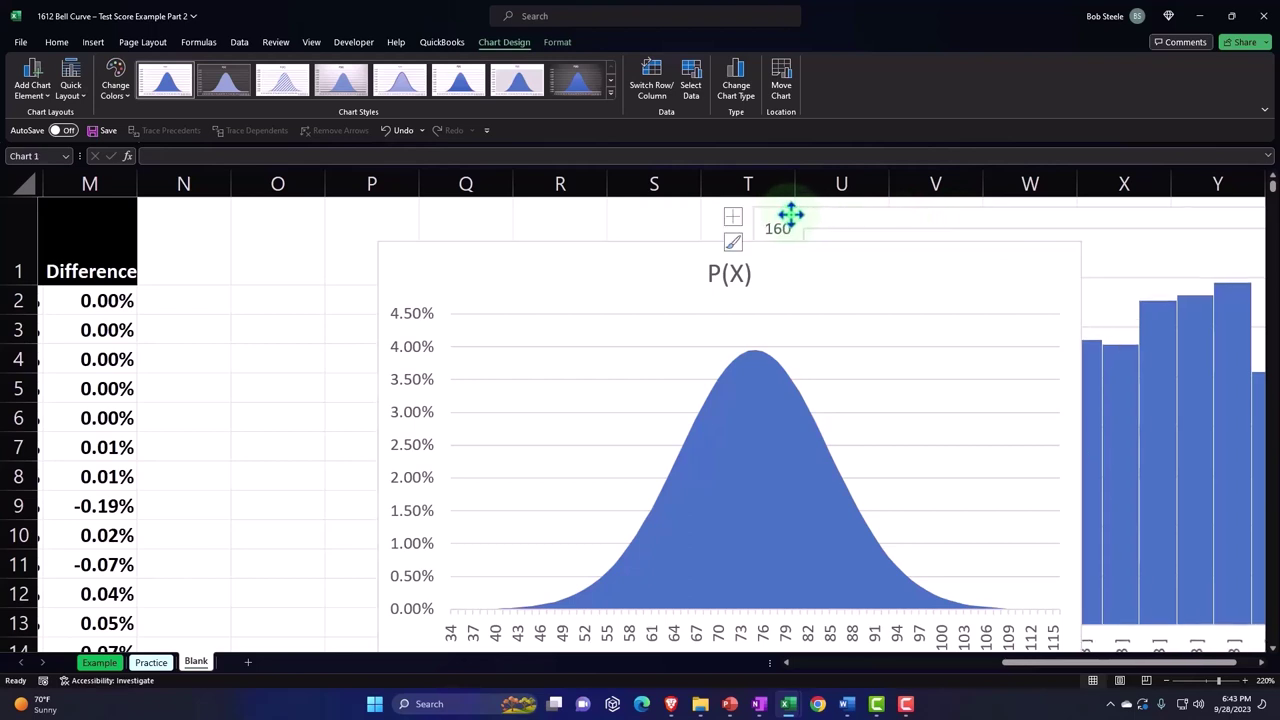
- Shift the histogram chart further right, undo a bad move, and scroll back left
{"action": "left_click_drag", "start_coordinate": [788, 228], "coordinate": [1168, 220]}
{"action": "scroll", "coordinate": [1171, 457], "scroll_direction": "down", "scroll_amount": 2}
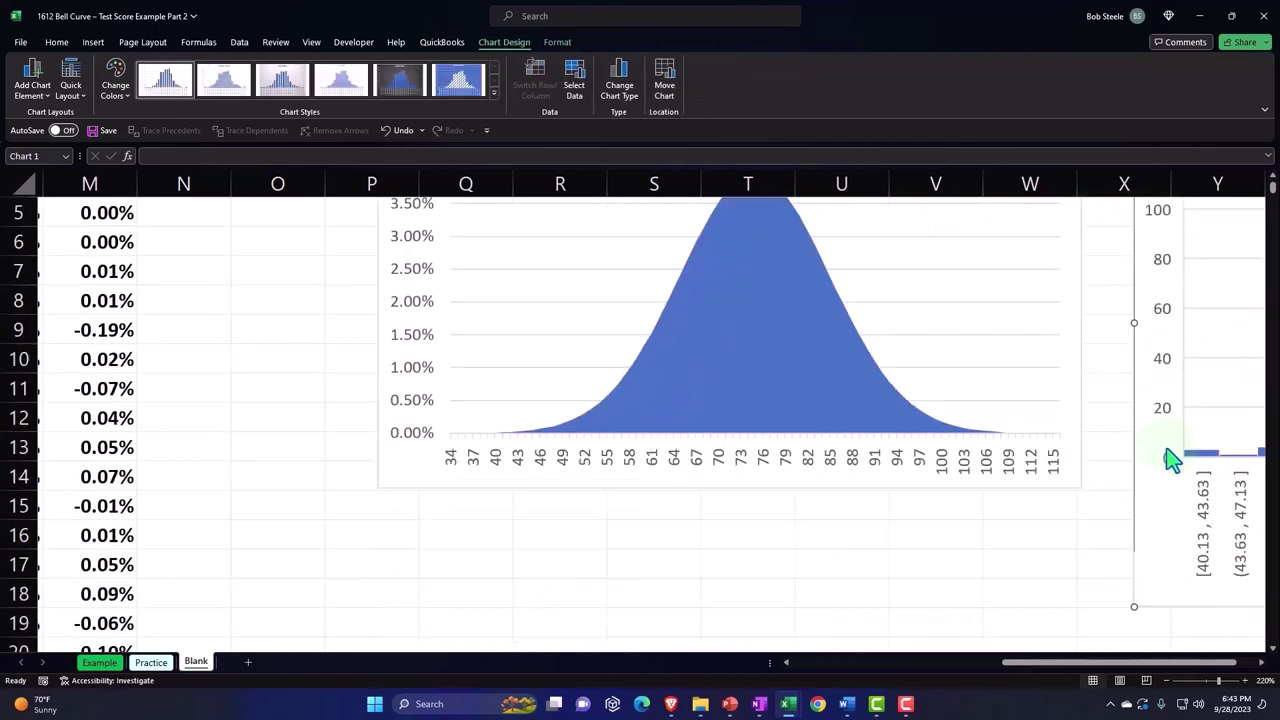
{"action": "scroll", "coordinate": [1160, 520], "scroll_direction": "down", "scroll_amount": 2}
{"action": "scroll", "coordinate": [1148, 577], "scroll_direction": "down", "scroll_amount": 3}
{"action": "left_click_drag", "start_coordinate": [780, 365], "coordinate": [1146, 366]}
{"action": "scroll", "coordinate": [1098, 388], "scroll_direction": "down", "scroll_amount": 4}
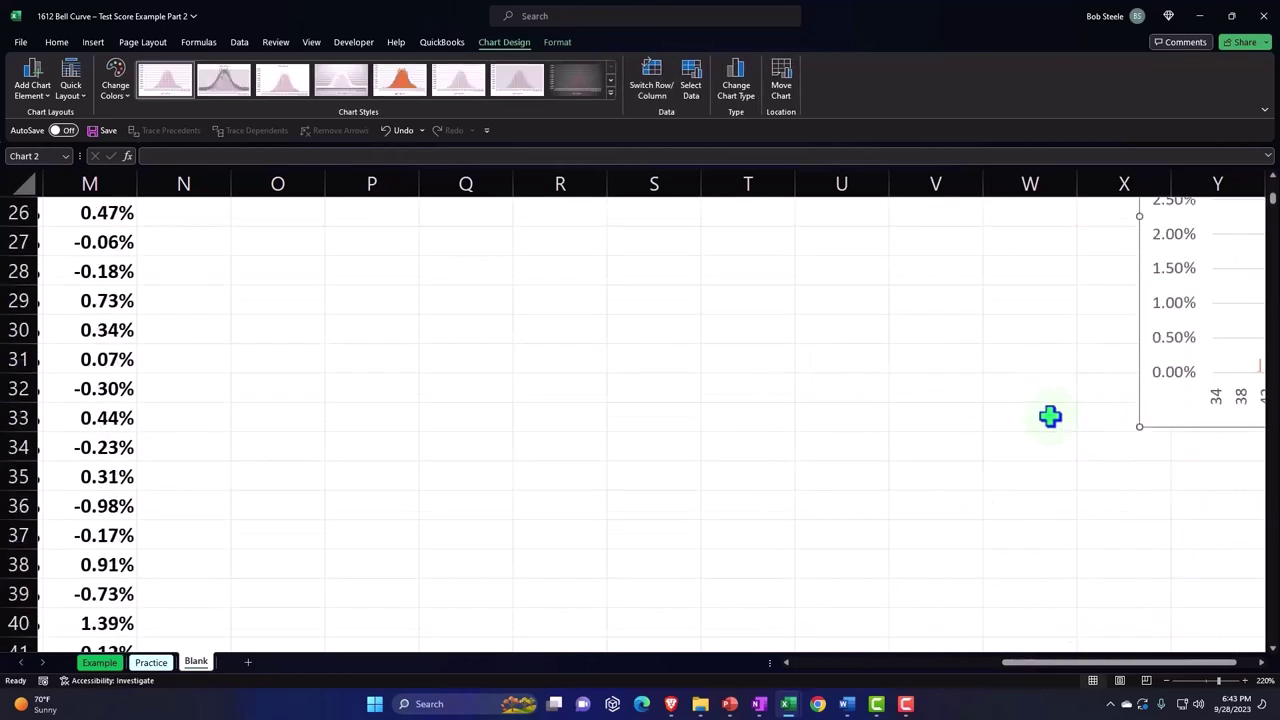
{"action": "key", "text": "ctrl+z"}
{"action": "left_click_drag", "start_coordinate": [1020, 670], "coordinate": [893, 680]}
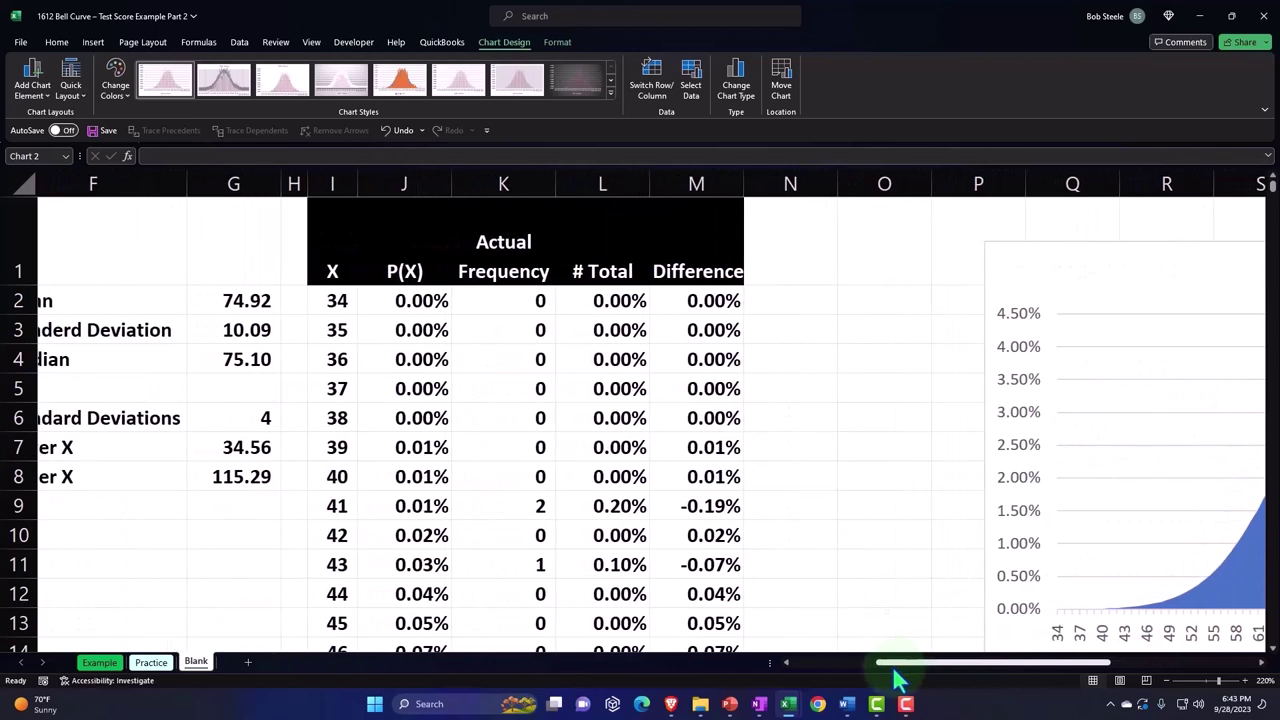
- Enter the label 'X=Test Score' in F10 and the value 80 in G10
{"action": "left_click", "coordinate": [760, 250]}
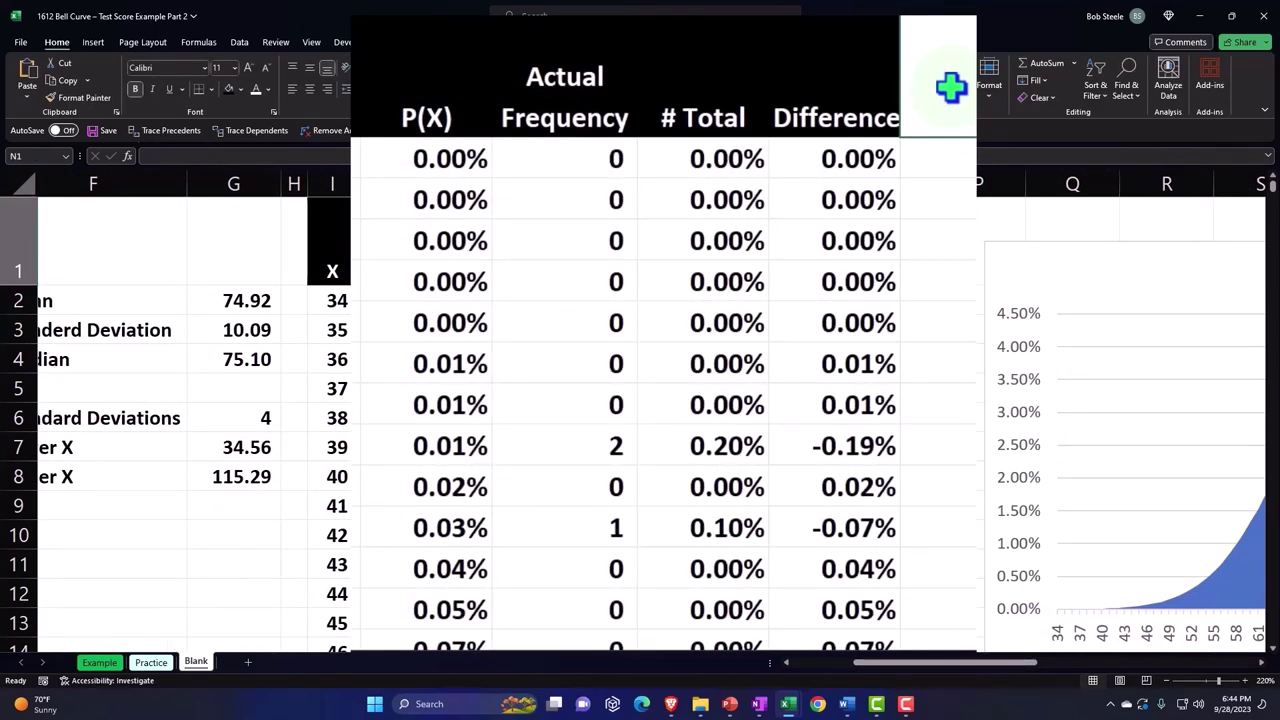
{"action": "key", "text": "Down"}
{"action": "key", "text": "Down"}
{"action": "key", "text": "Down"}
{"action": "key", "text": "Down"}
{"action": "key", "text": "Down"}
{"action": "key", "text": "Left"}
{"action": "key", "text": "Left"}
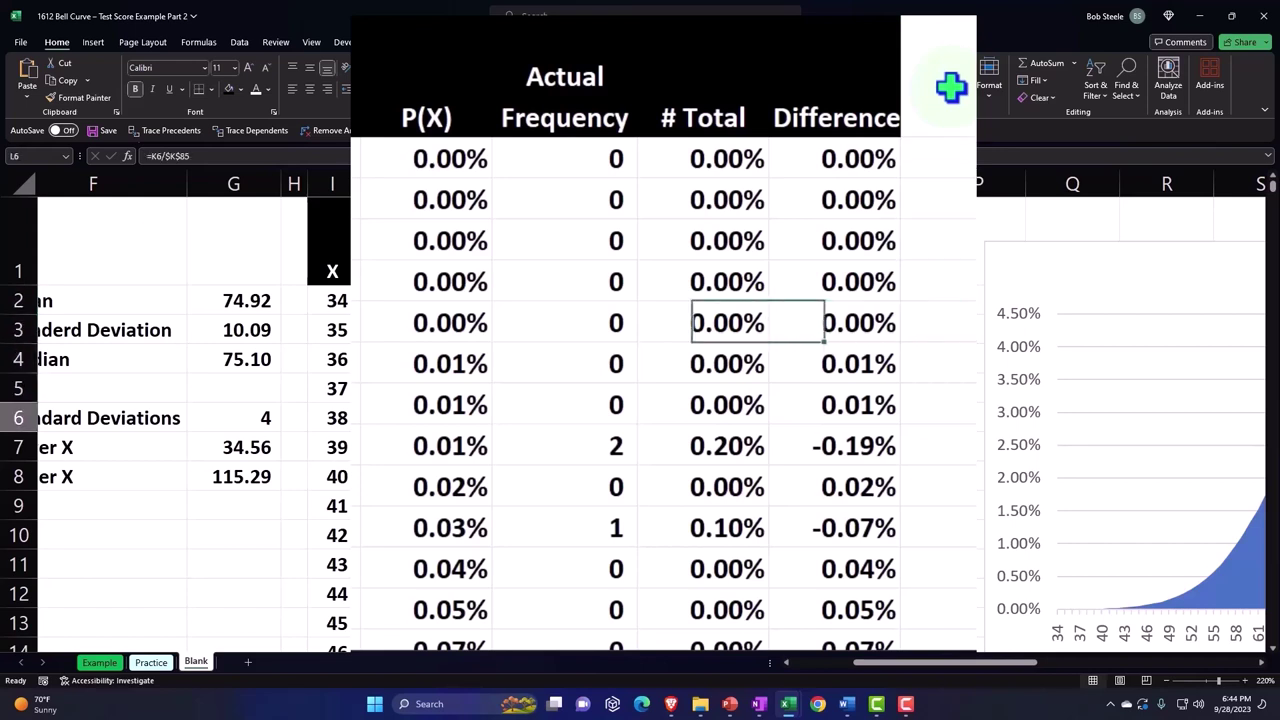
{"action": "key", "text": "Left"}
{"action": "key", "text": "Left"}
{"action": "key", "text": "Left"}
{"action": "key", "text": "Left"}
{"action": "key", "text": "Left"}
{"action": "key", "text": "Down"}
{"action": "key", "text": "Down"}
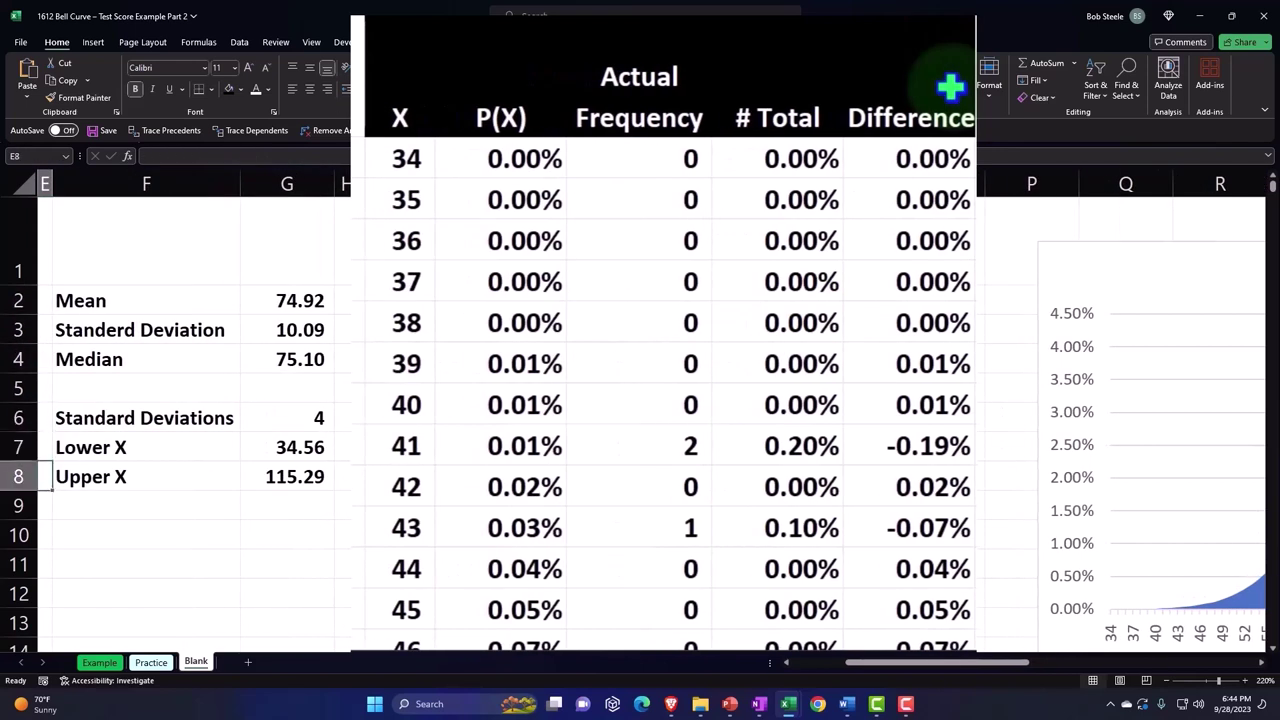
{"action": "key", "text": "Down"}
{"action": "key", "text": "Down"}
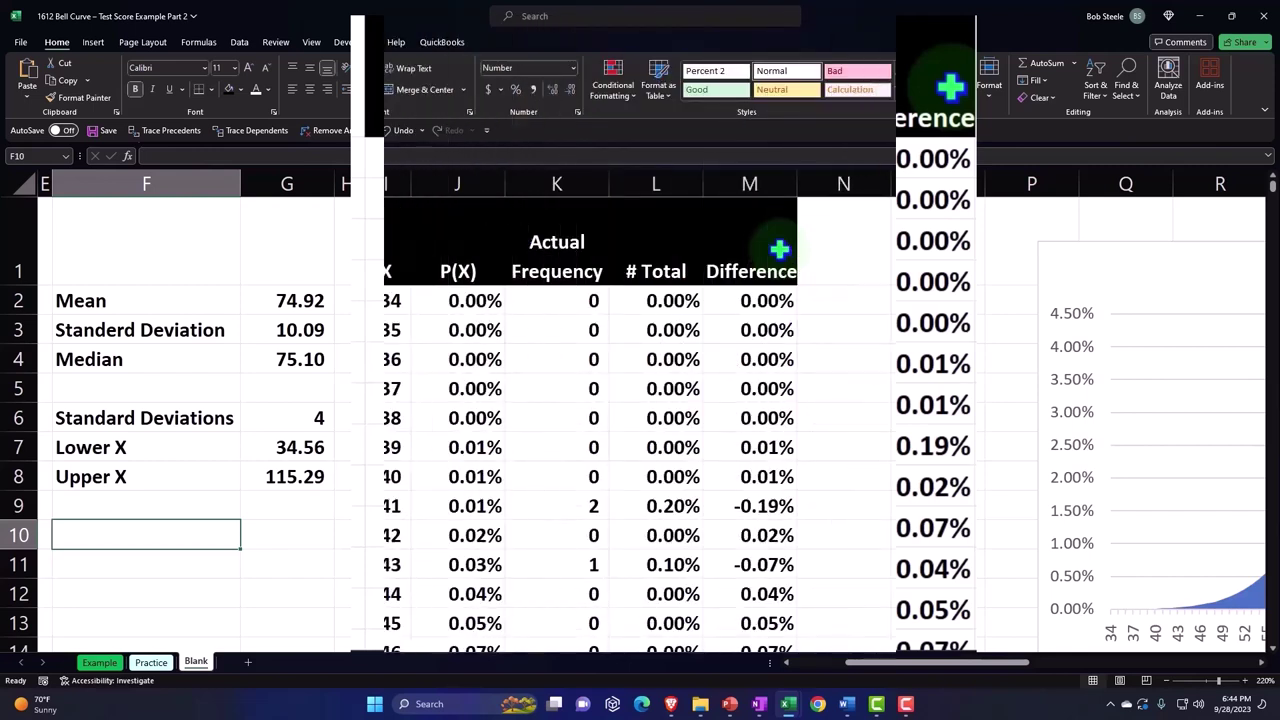
{"action": "type", "text": "X="}
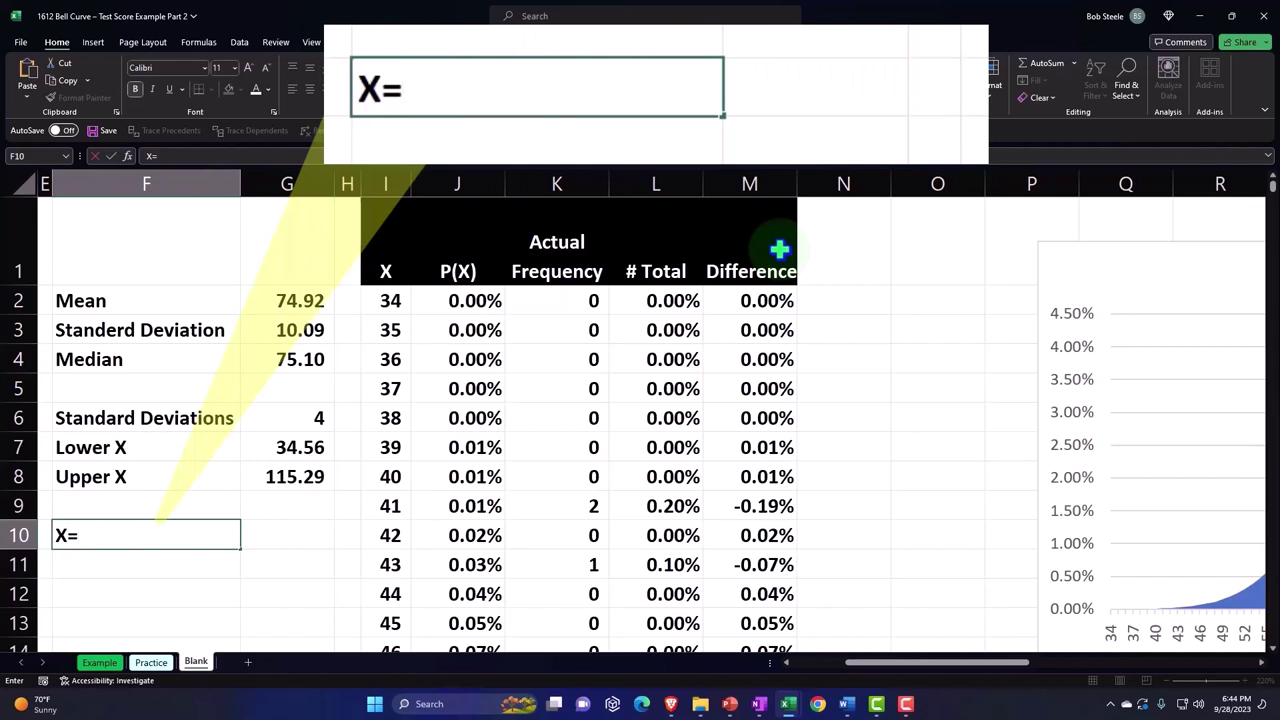
{"action": "type", "text": "Test"}
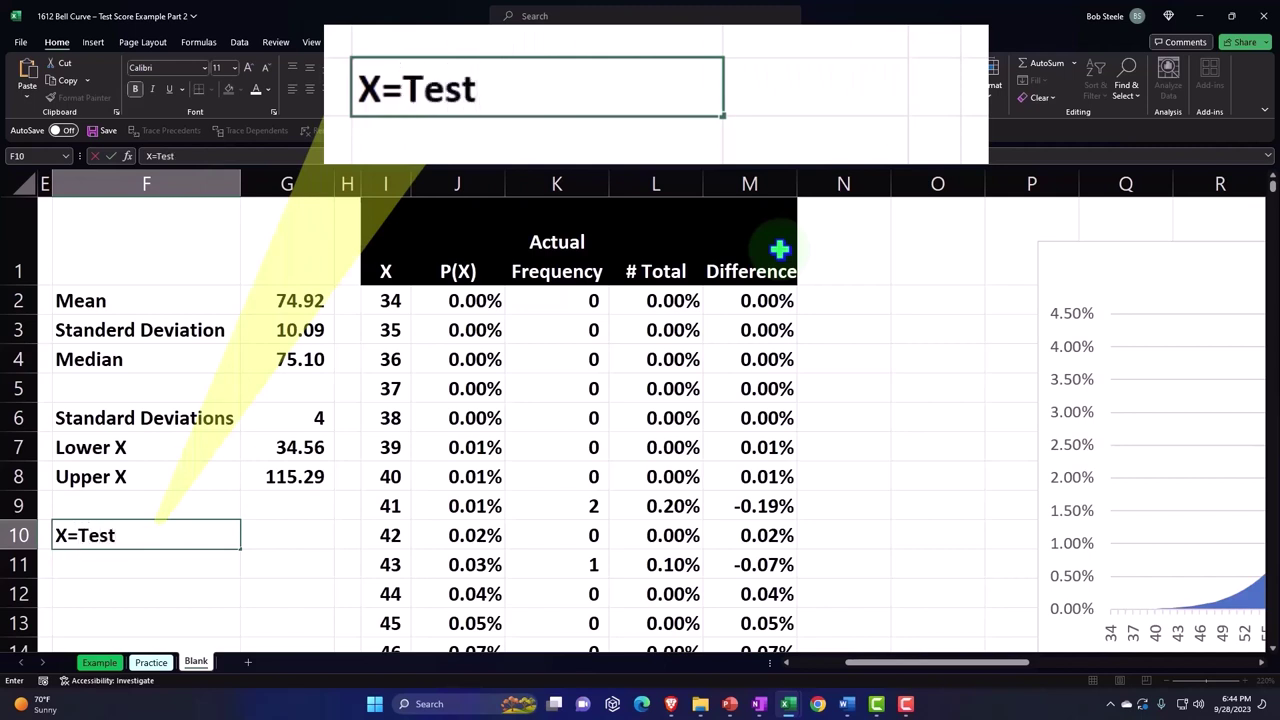
{"action": "type", "text": " Score"}
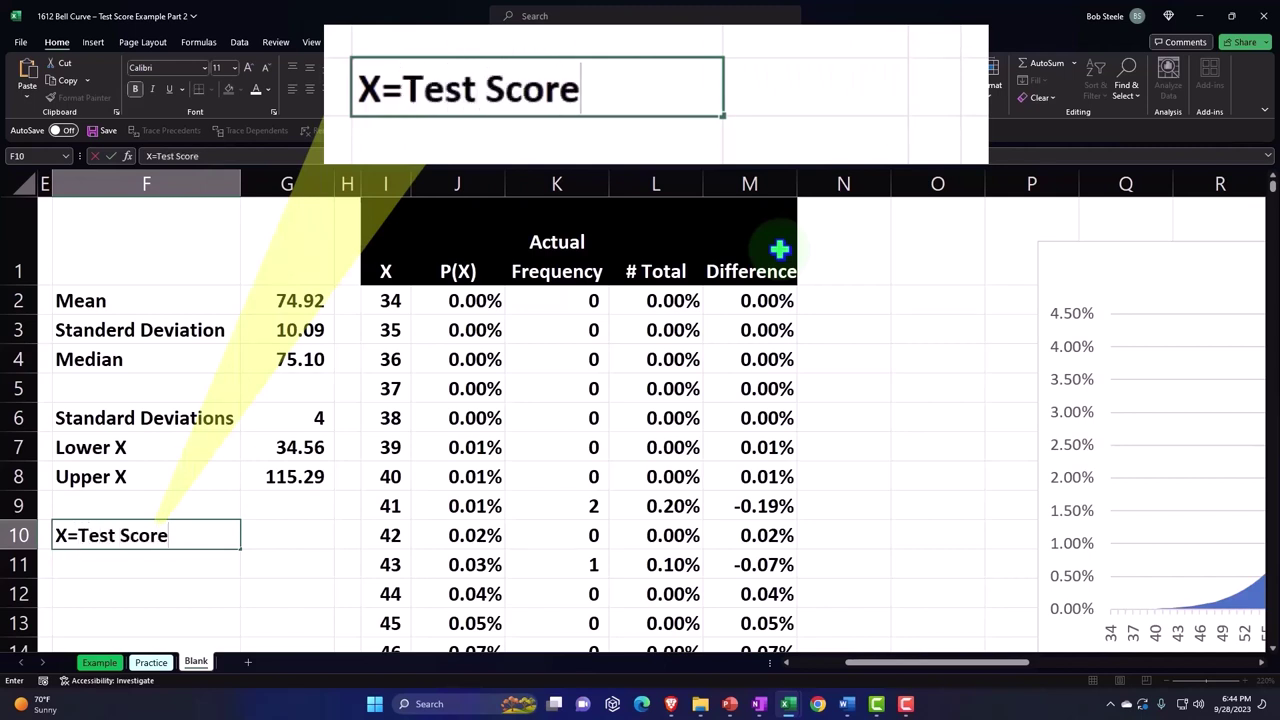
{"action": "key", "text": "Tab"}
{"action": "type", "text": "8"}
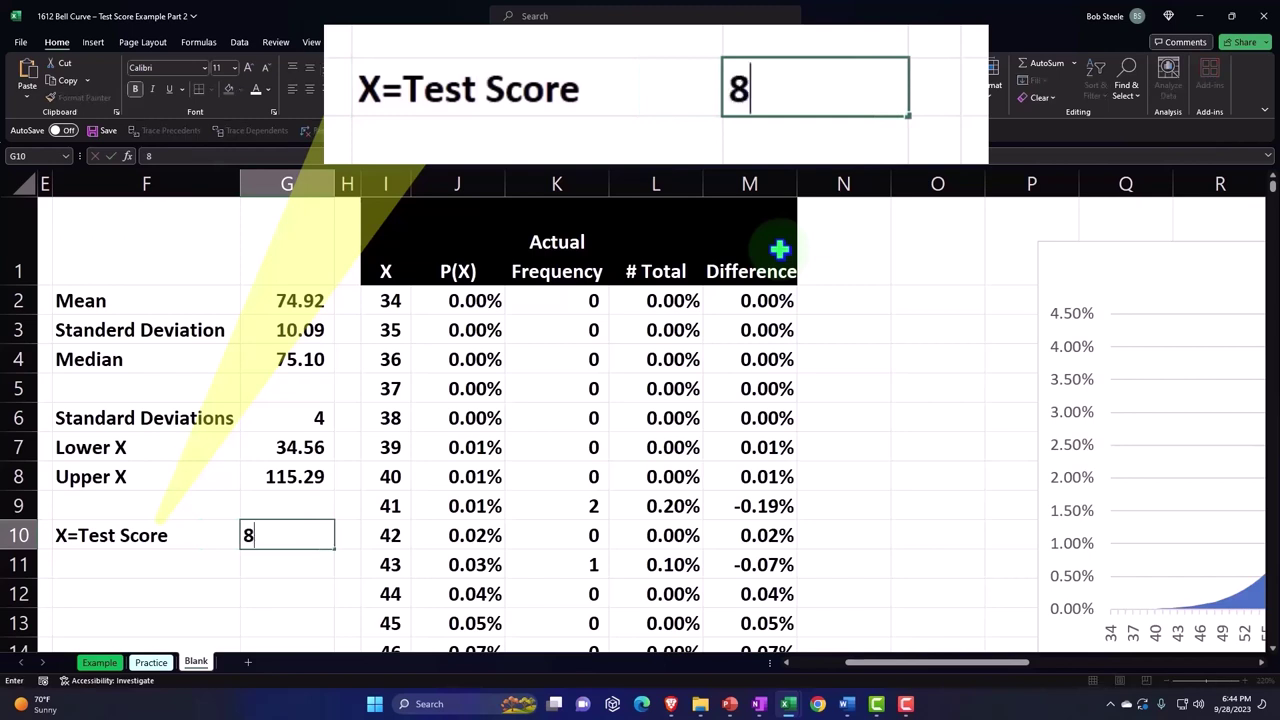
{"action": "type", "text": "0"}
{"action": "key", "text": "Return"}
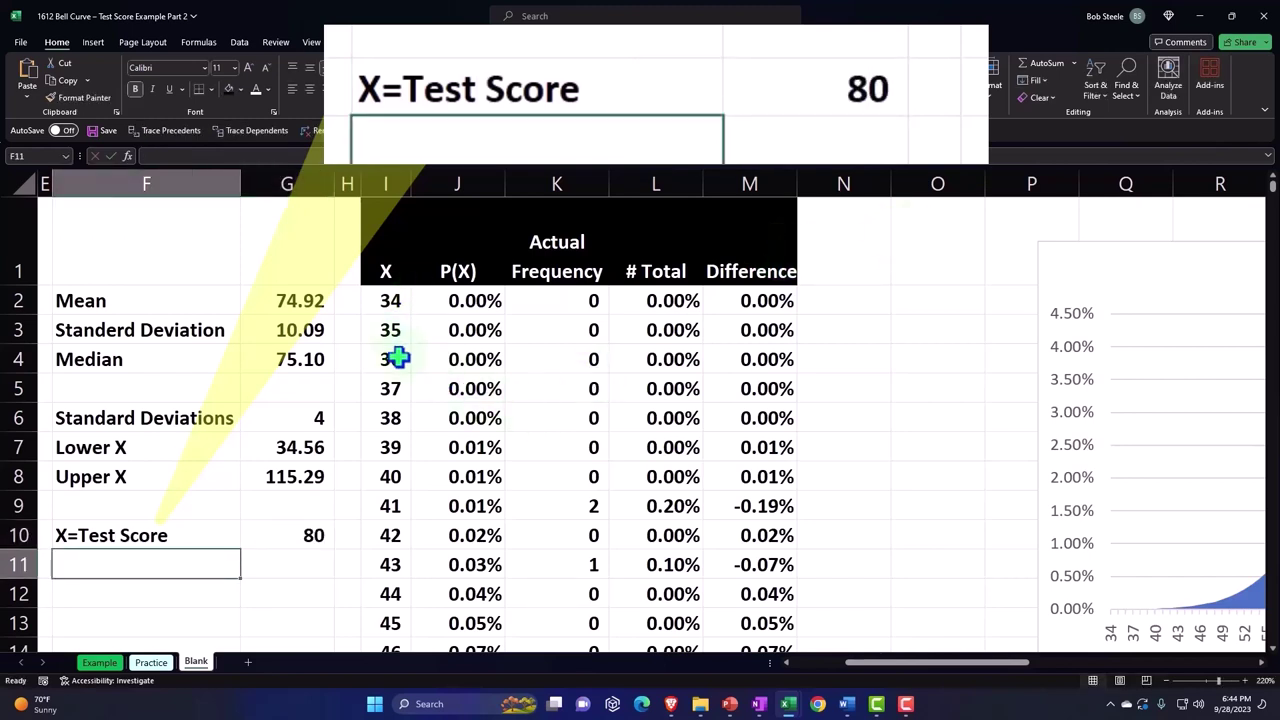
- Scroll to X=80 and recommit its NORM.DIST formula, showing 3.48%
{"action": "scroll", "coordinate": [397, 358], "scroll_direction": "down", "scroll_amount": 2}
{"action": "scroll", "coordinate": [397, 358], "scroll_direction": "down", "scroll_amount": 1}
{"action": "scroll", "coordinate": [397, 358], "scroll_direction": "down", "scroll_amount": 1}
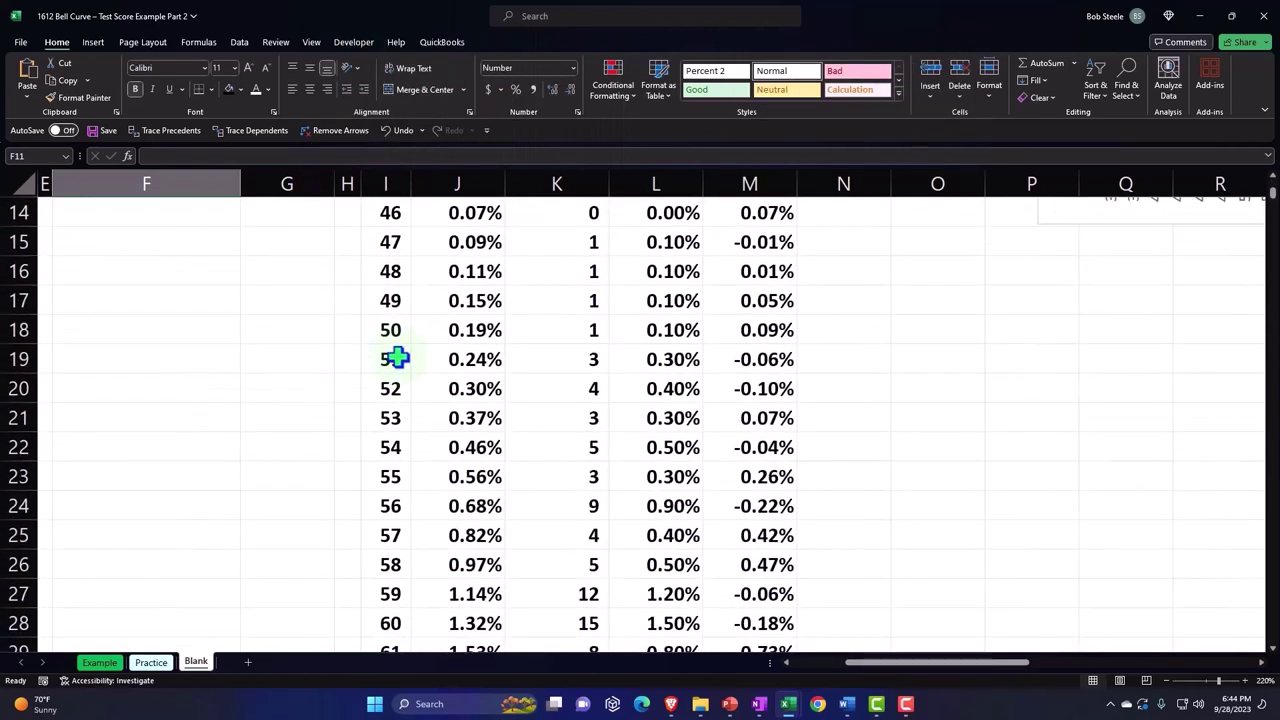
{"action": "scroll", "coordinate": [397, 358], "scroll_direction": "down", "scroll_amount": 3}
{"action": "scroll", "coordinate": [397, 358], "scroll_direction": "down", "scroll_amount": 1}
{"action": "scroll", "coordinate": [397, 358], "scroll_direction": "down", "scroll_amount": 1}
{"action": "scroll", "coordinate": [397, 358], "scroll_direction": "down", "scroll_amount": 2}
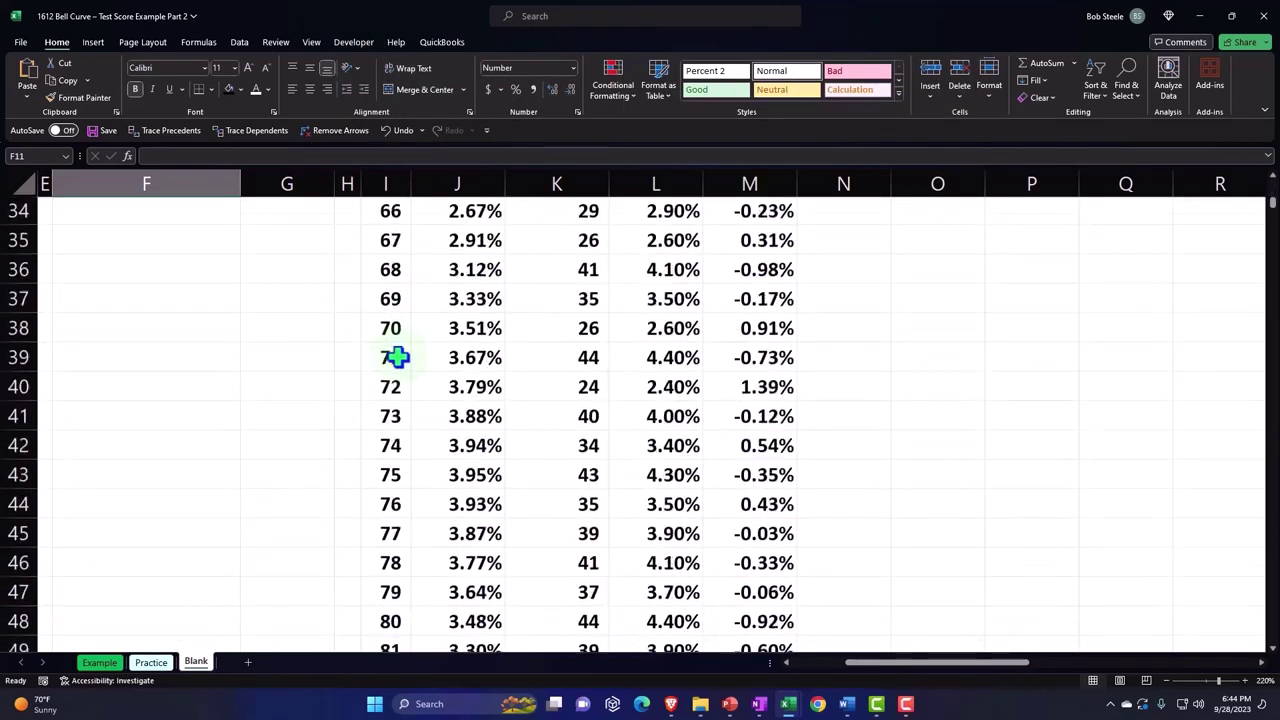
{"action": "scroll", "coordinate": [397, 358], "scroll_direction": "down", "scroll_amount": 2}
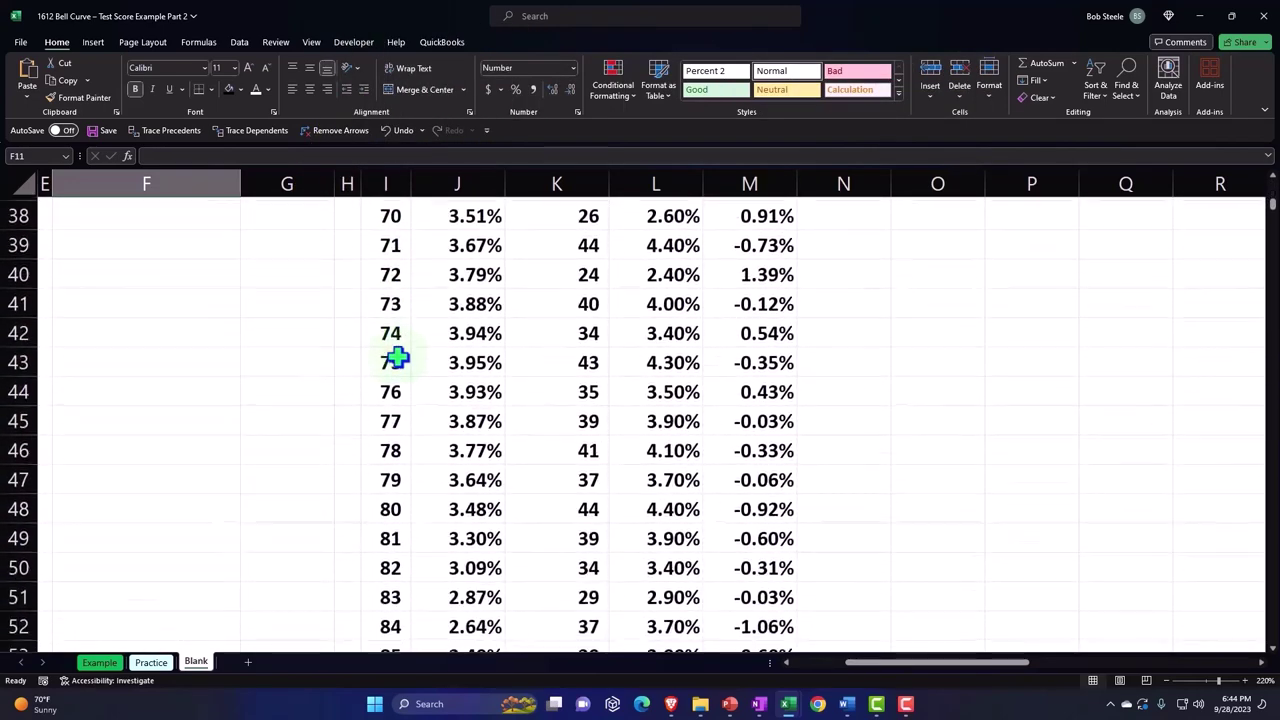
{"action": "double_click", "coordinate": [487, 507]}
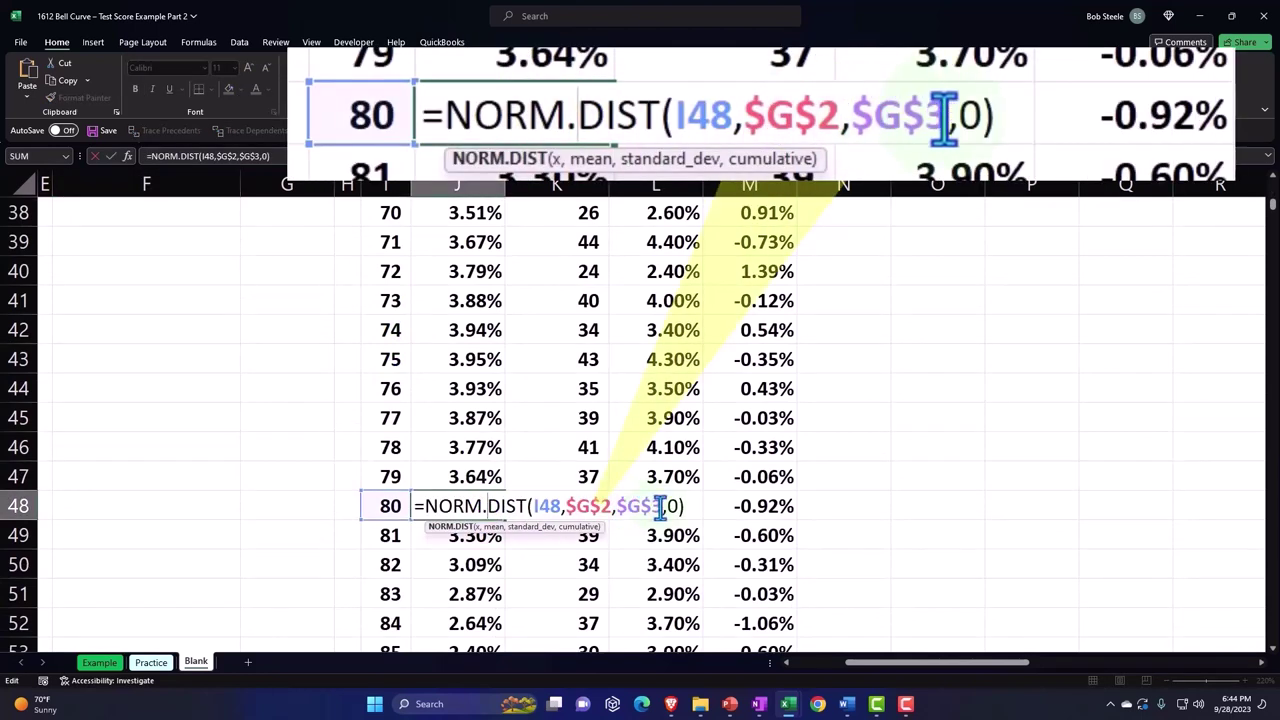
{"action": "left_click", "coordinate": [416, 506]}
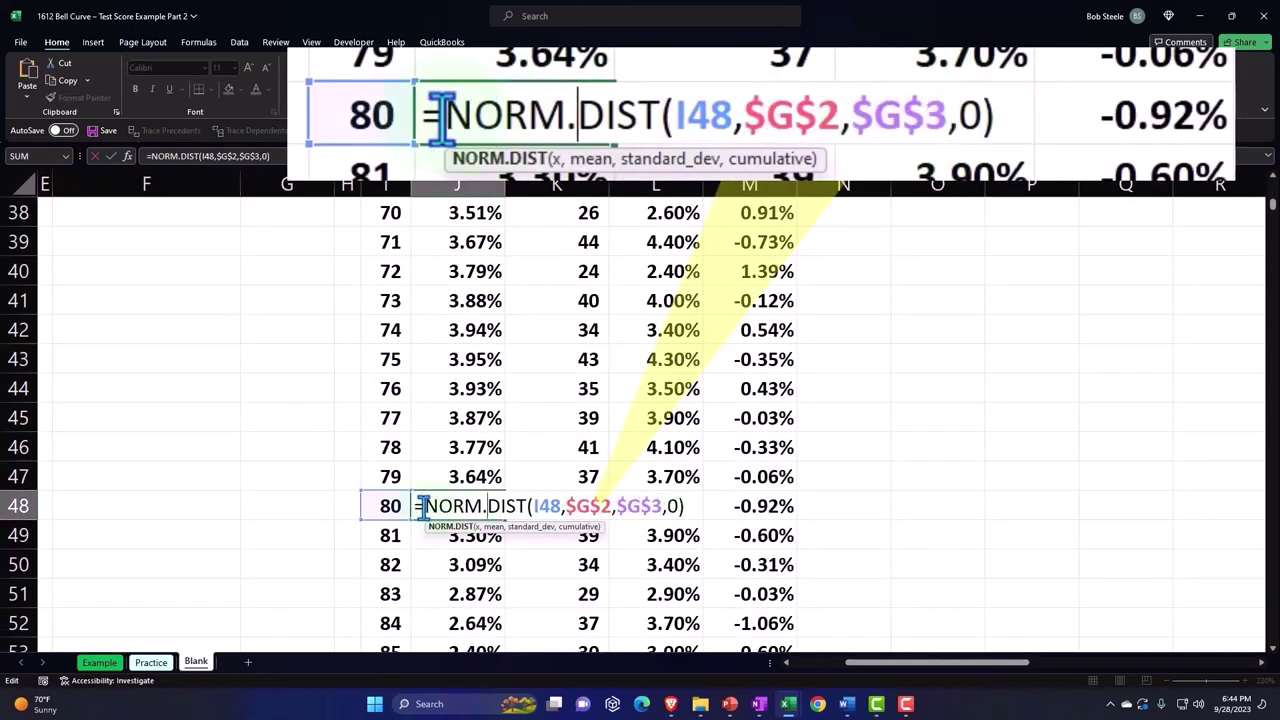
{"action": "key", "text": "Return"}
{"action": "key", "text": "Up"}
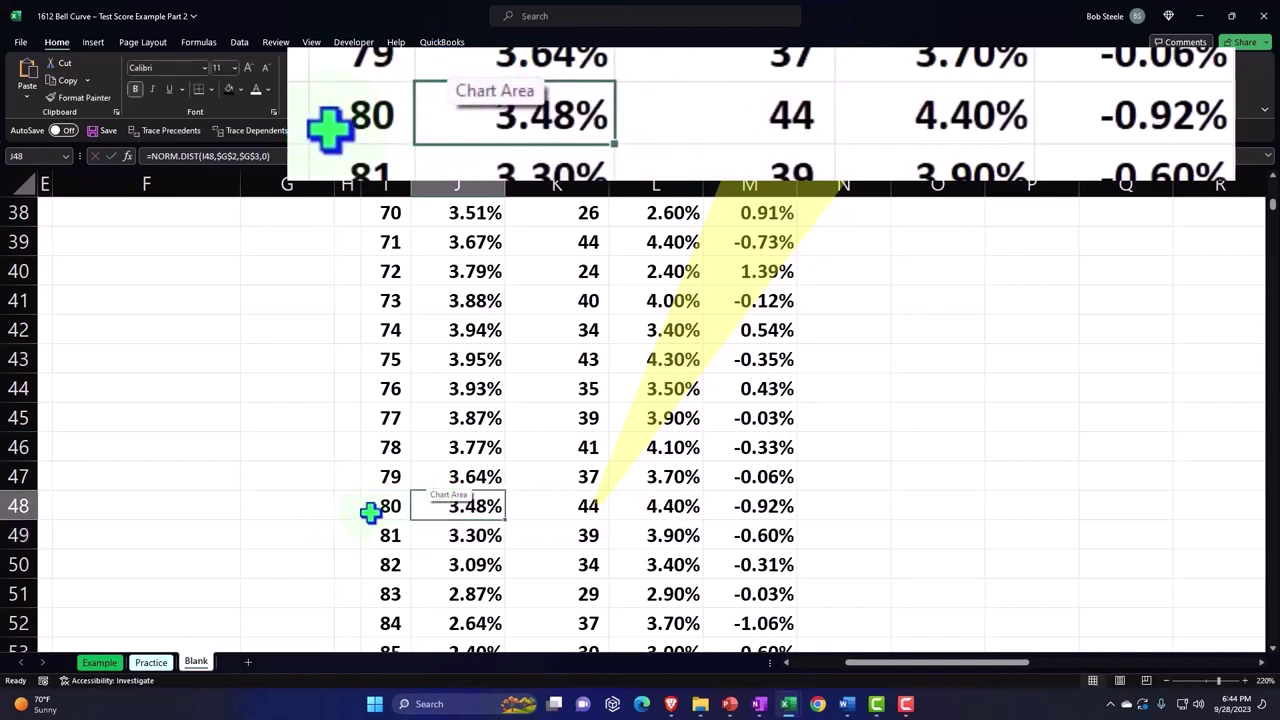
- Compare I48's x value 80 with J48, then select J48 up to J2 to sum about 70.99%
{"action": "left_click", "coordinate": [370, 512]}
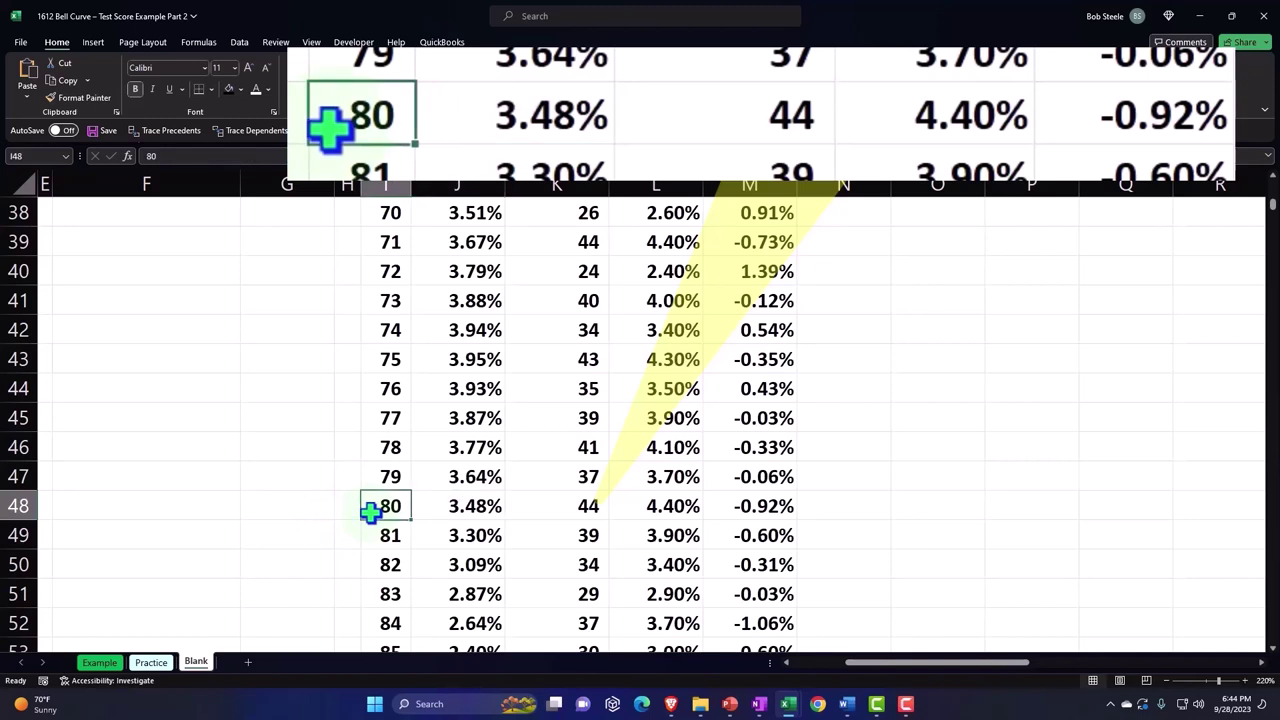
{"action": "left_click", "coordinate": [451, 508]}
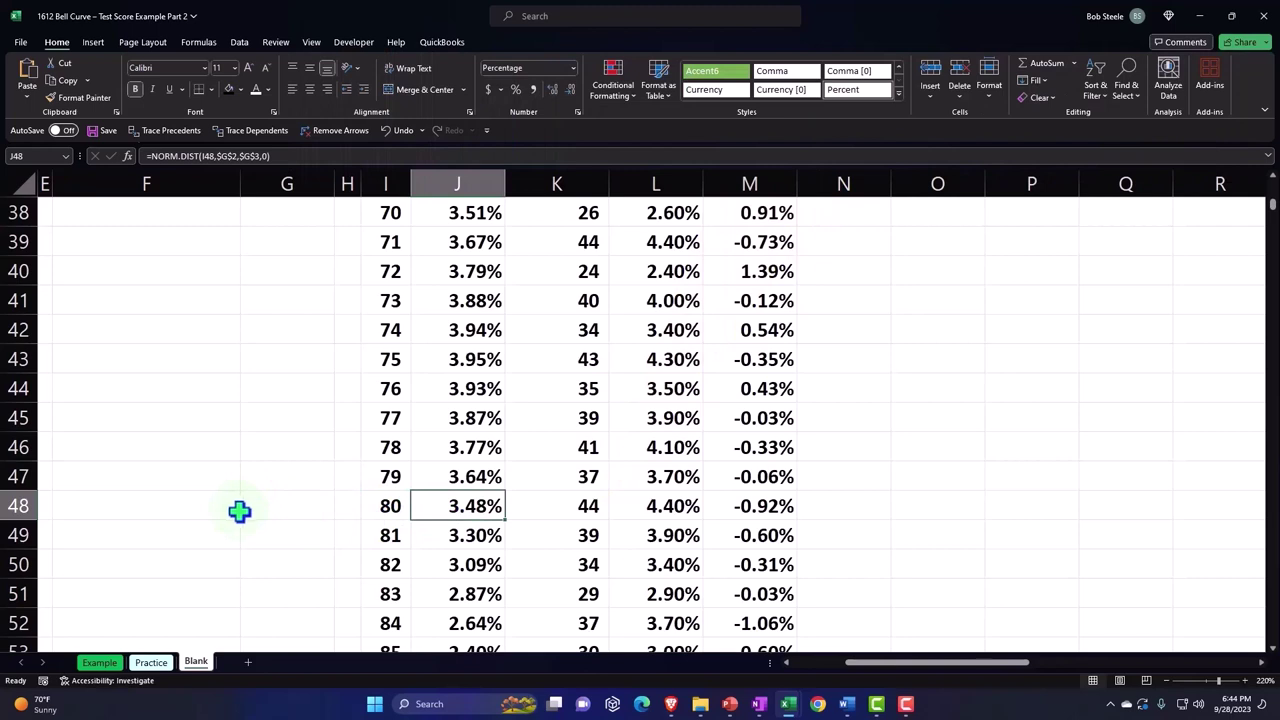
{"action": "left_click", "coordinate": [371, 512]}
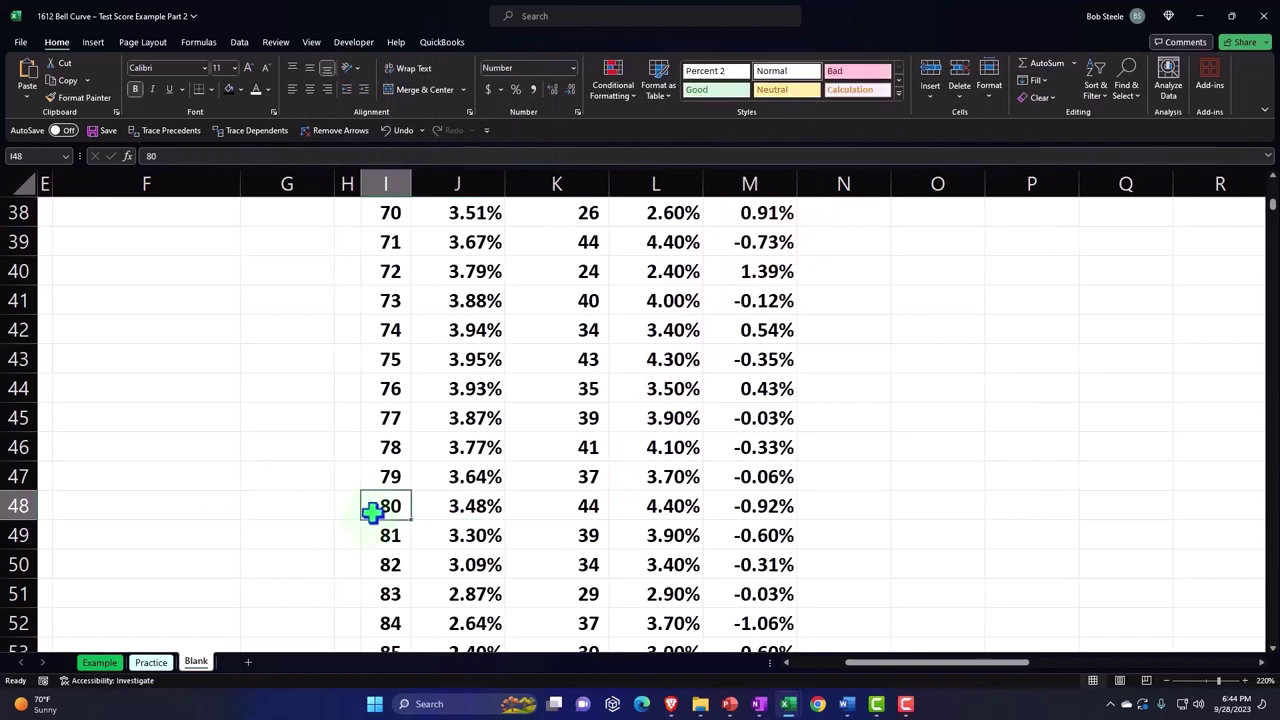
{"action": "left_click", "coordinate": [419, 508]}
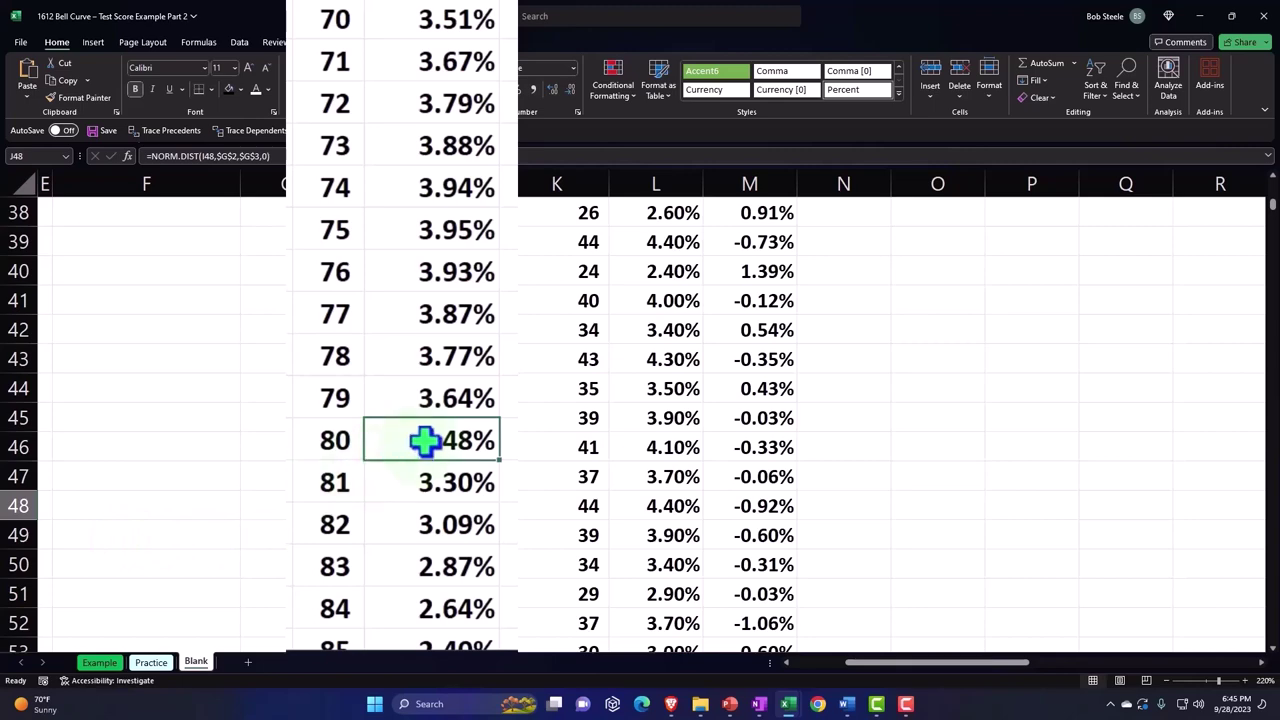
{"action": "mouse_move", "coordinate": [425, 441]}
{"action": "left_mouse_down"}
{"action": "mouse_move", "coordinate": [430, 140]}
{"action": "mouse_move", "coordinate": [403, 145]}
{"action": "left_mouse_up"}
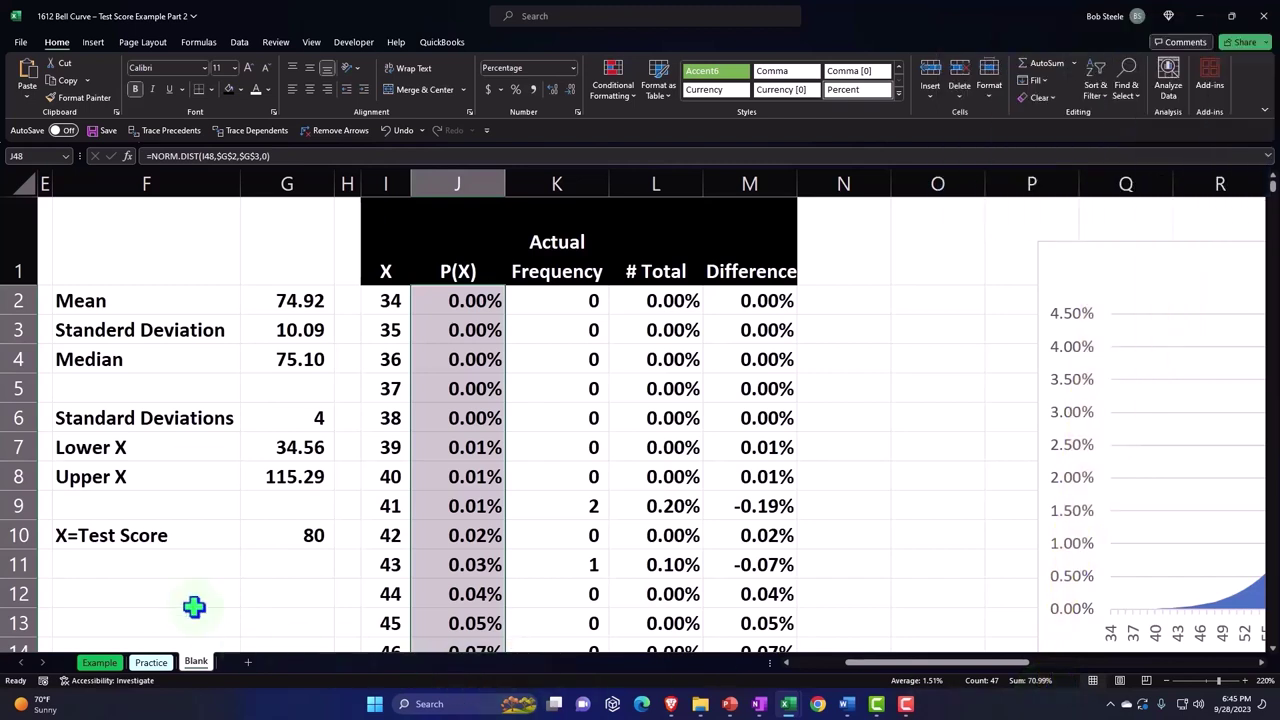
- Type 'Operator (Oragne)' in F11 and '<=' in G11
{"action": "left_click", "coordinate": [150, 592]}
{"action": "left_click", "coordinate": [129, 569]}
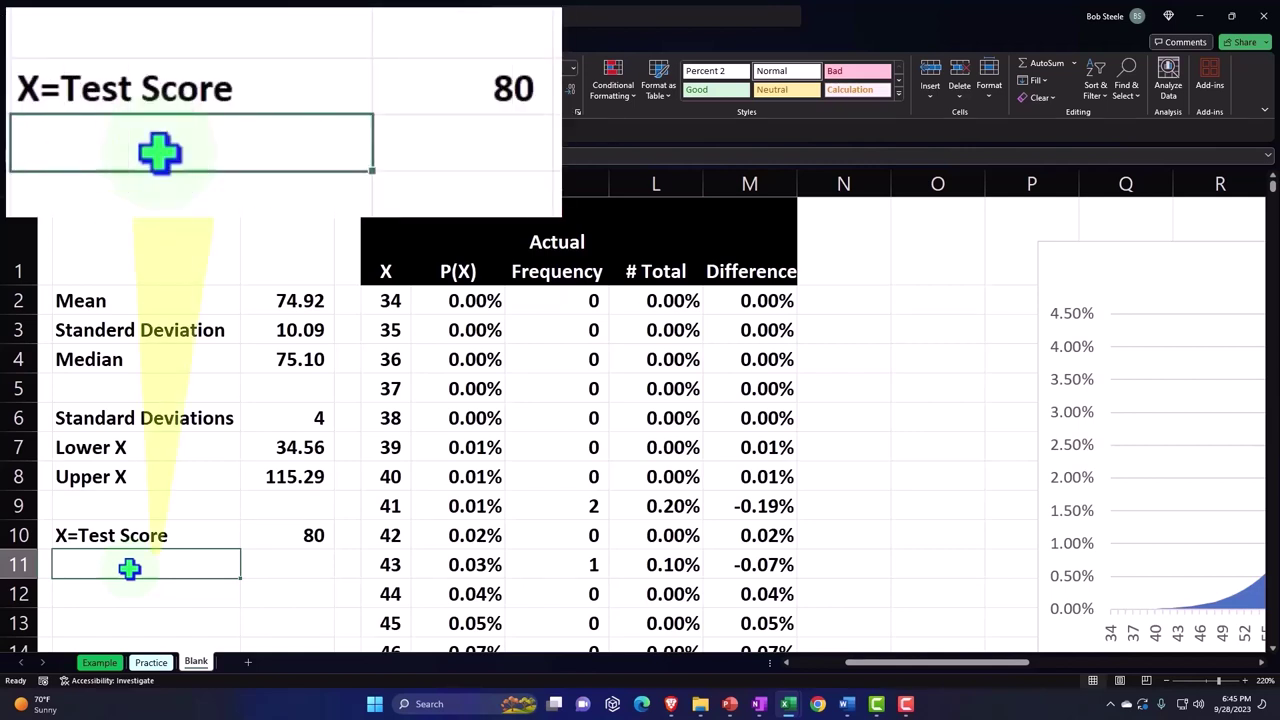
{"action": "type", "text": "Oop"}
{"action": "key", "text": "BackSpace"}
{"action": "key", "text": "BackSpace"}
{"action": "type", "text": "p"}
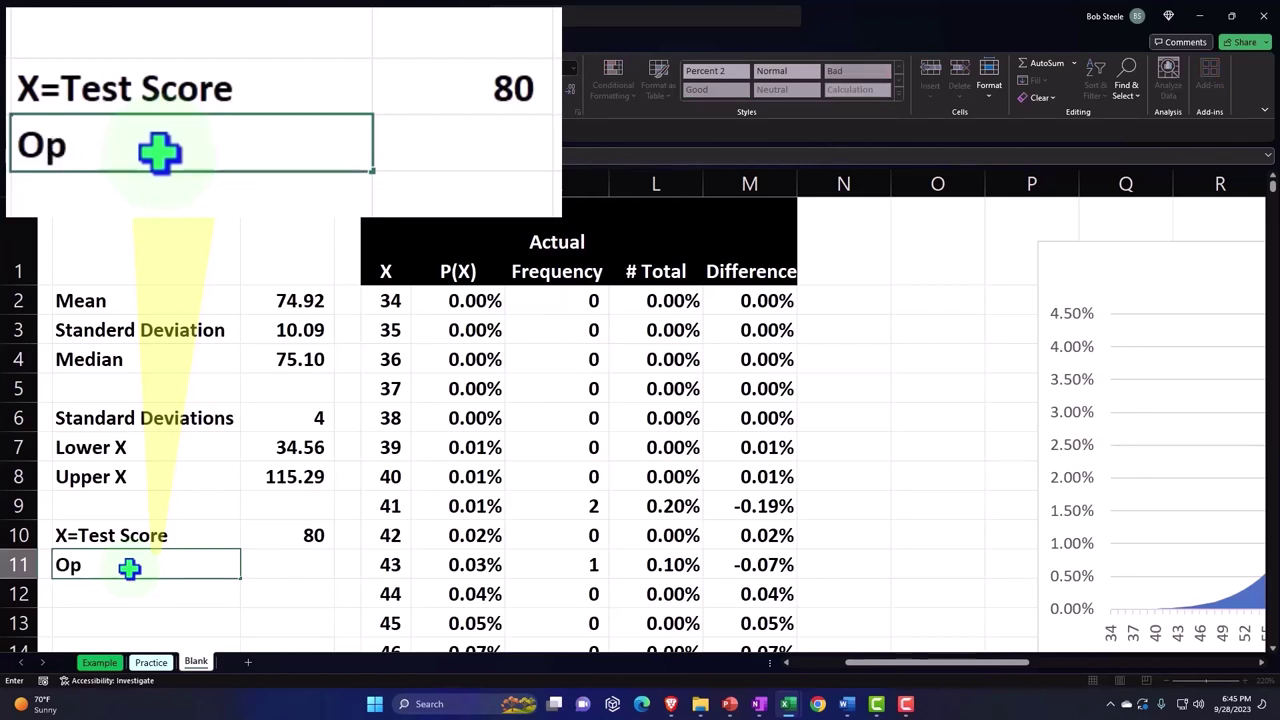
{"action": "type", "text": "erat"}
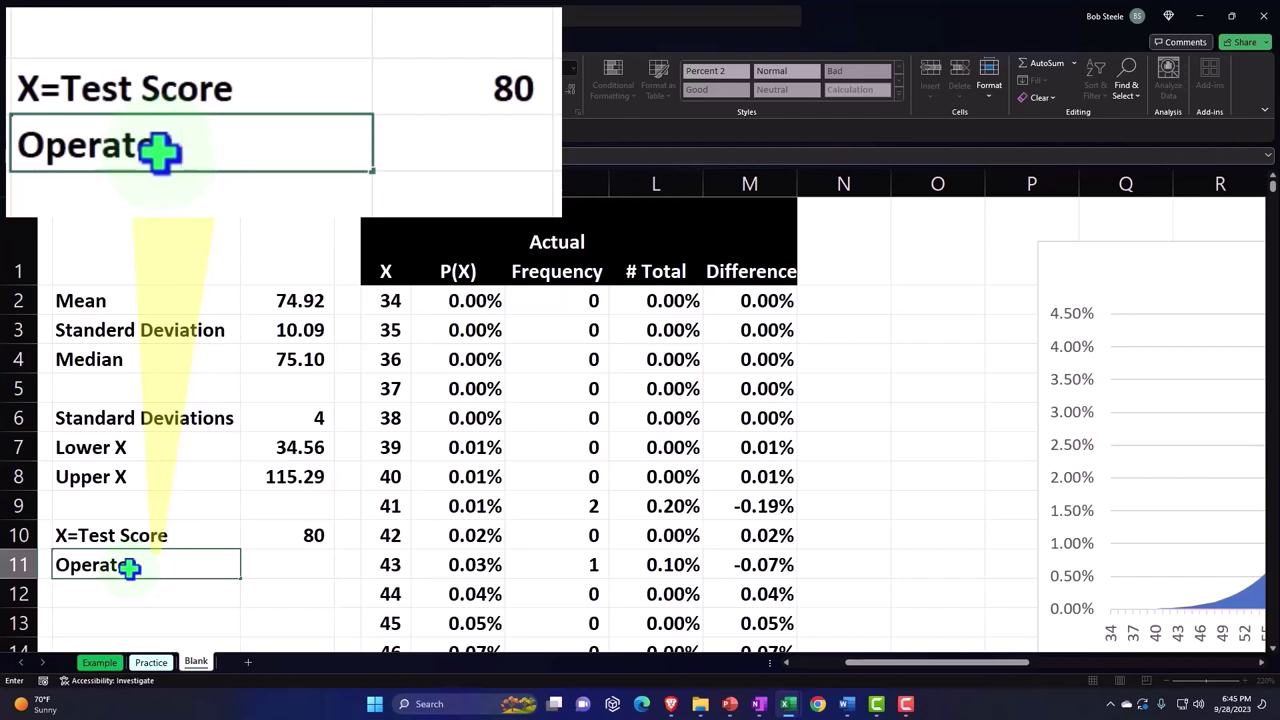
{"action": "type", "text": "or (Oragn"}
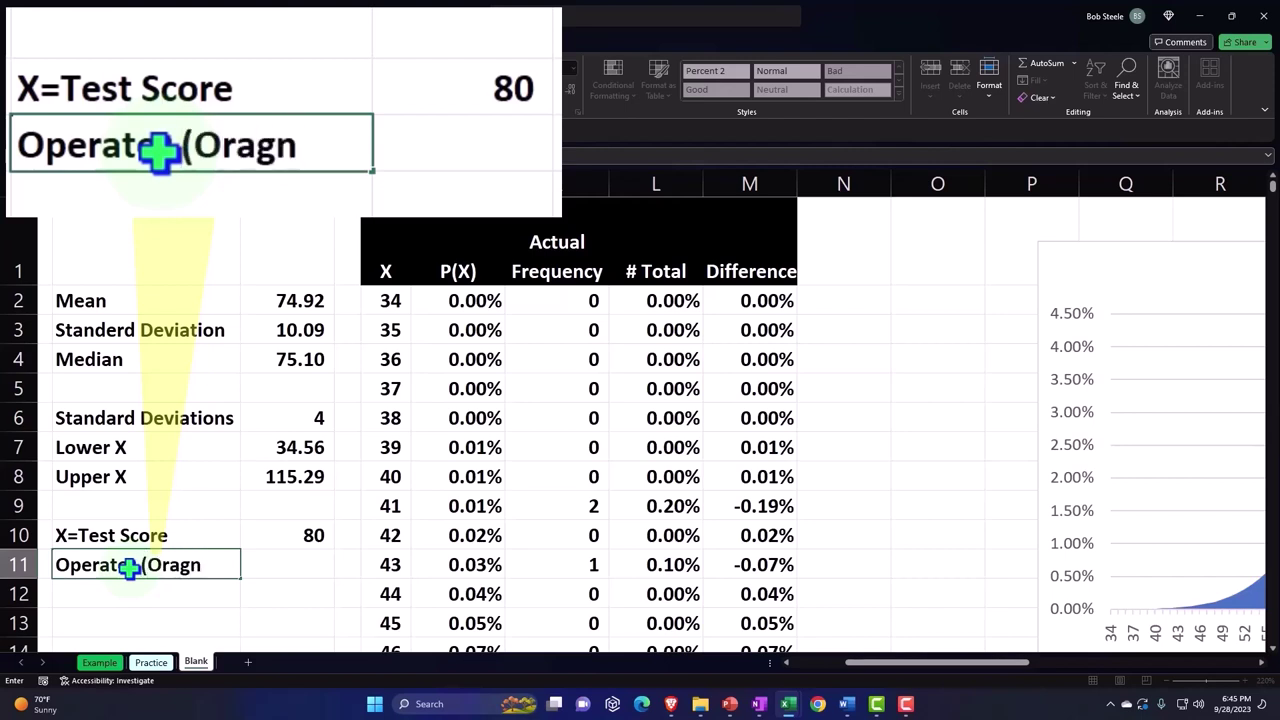
{"action": "type", "text": "e)"}
{"action": "key", "text": "Tab"}
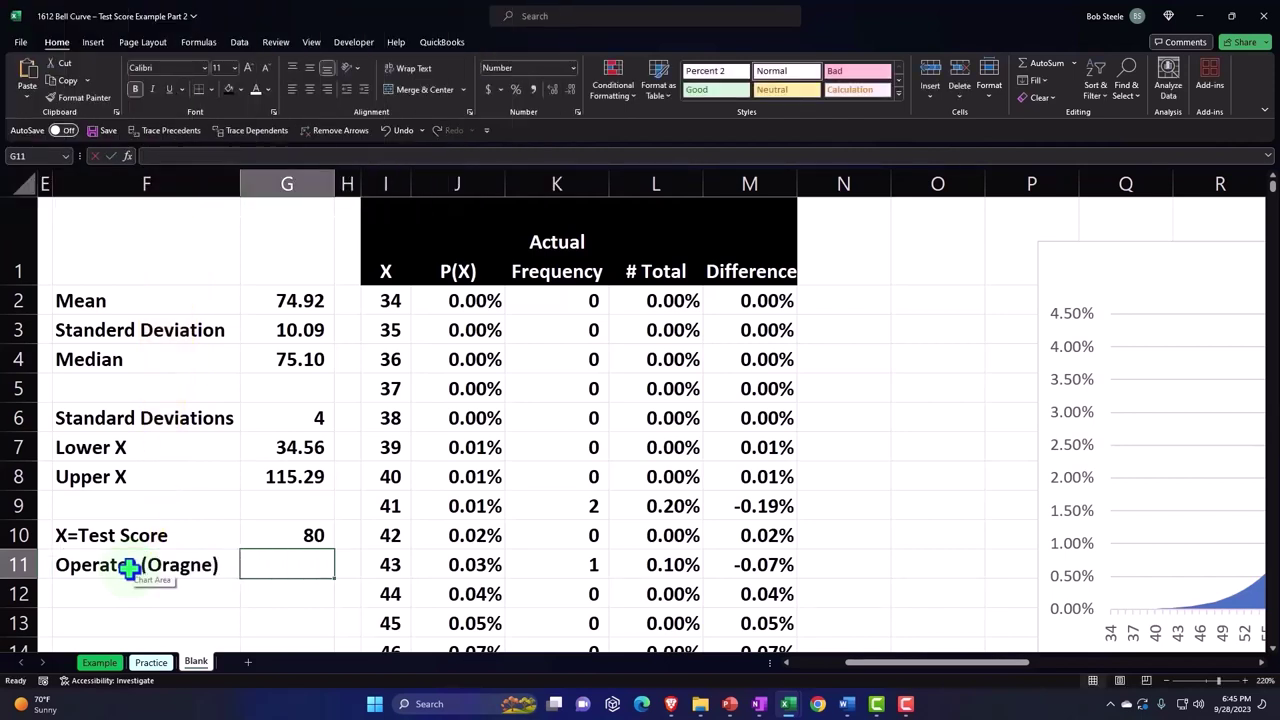
{"action": "type", "text": "<"}
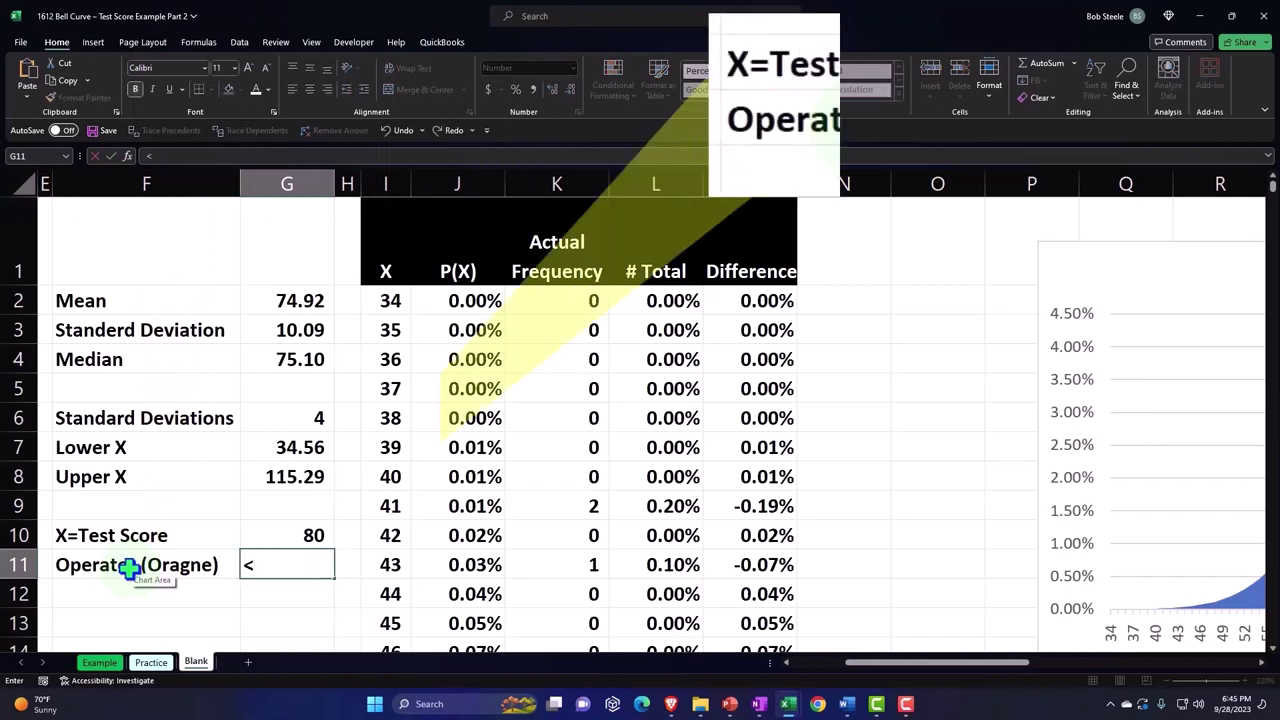
{"action": "type", "text": "="}
{"action": "key", "text": "Return"}
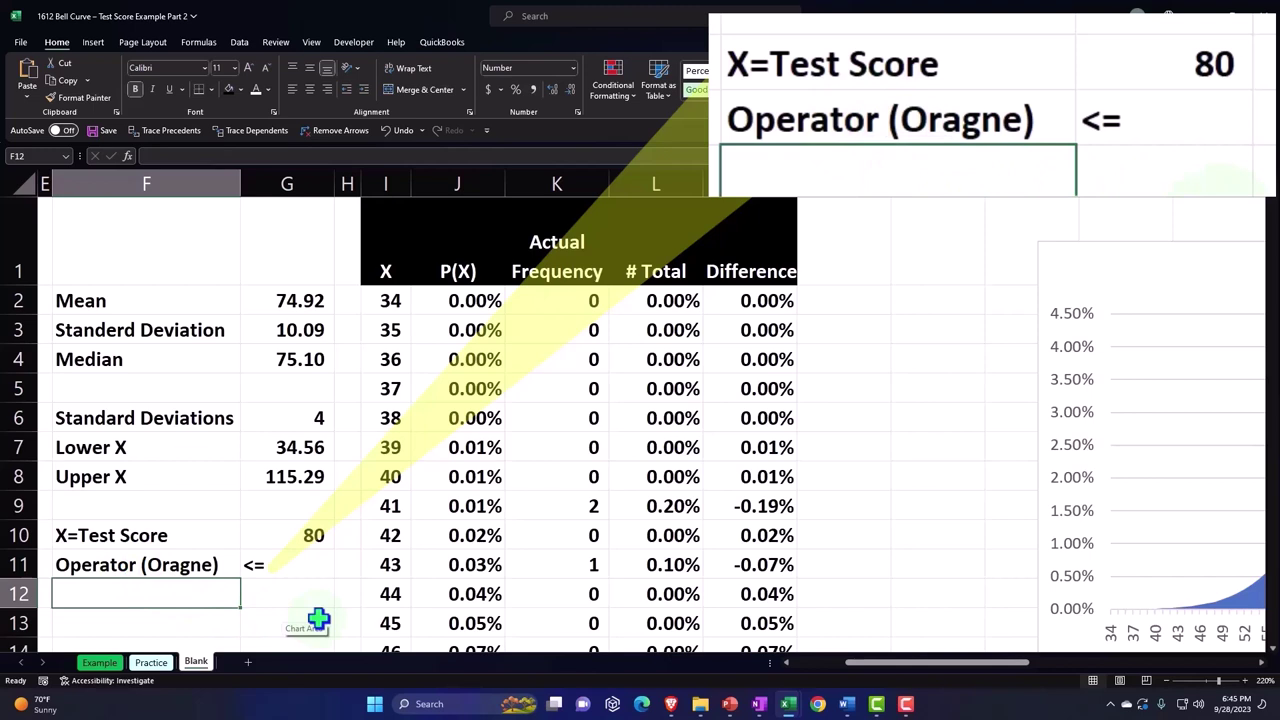
- Fill cells F11:G11 with orange
{"action": "left_click_drag", "start_coordinate": [171, 563], "coordinate": [291, 585]}
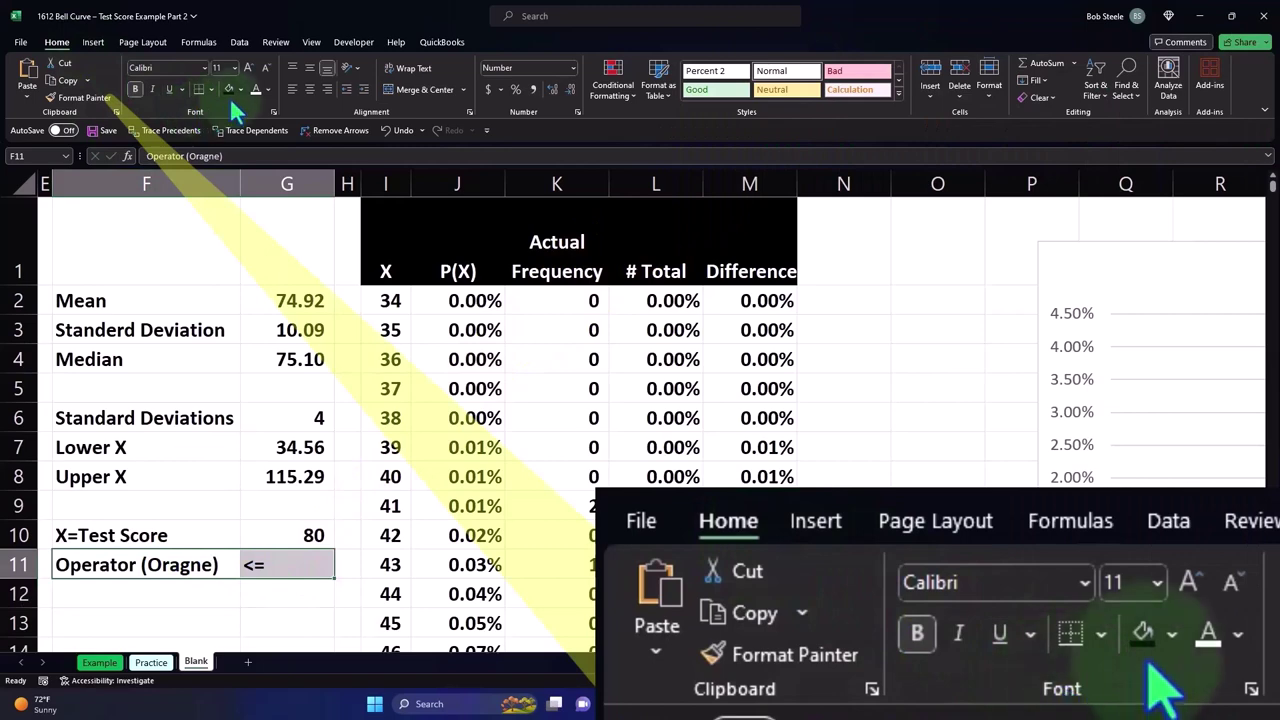
{"action": "left_click", "coordinate": [240, 89]}
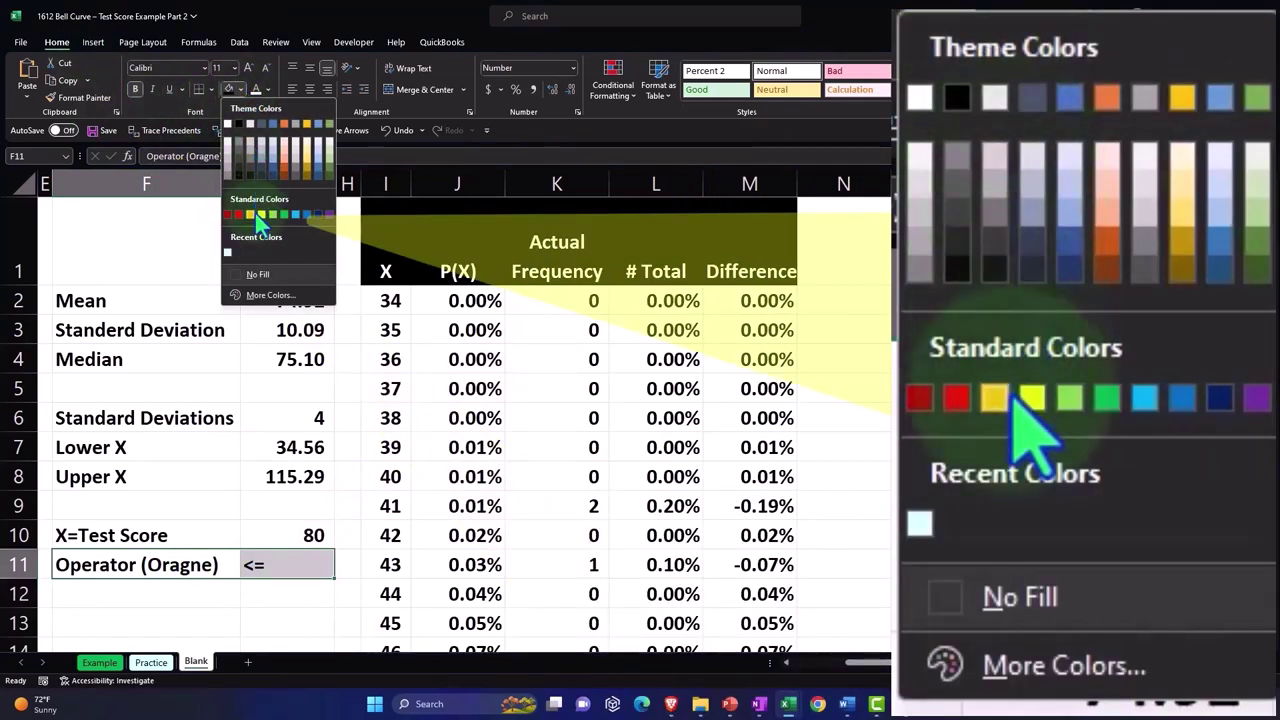
{"action": "left_click", "coordinate": [253, 214]}
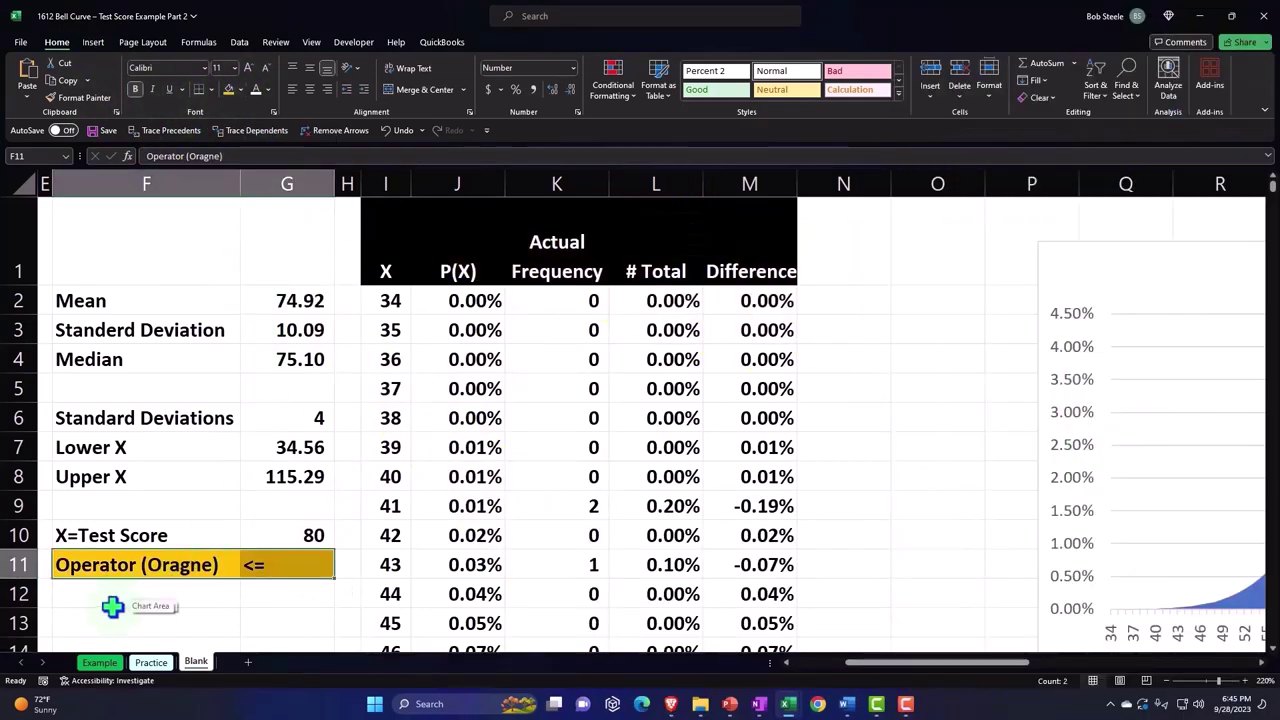
{"action": "left_click", "coordinate": [112, 600]}
{"action": "scroll", "coordinate": [126, 507], "scroll_direction": "down", "scroll_amount": 1}
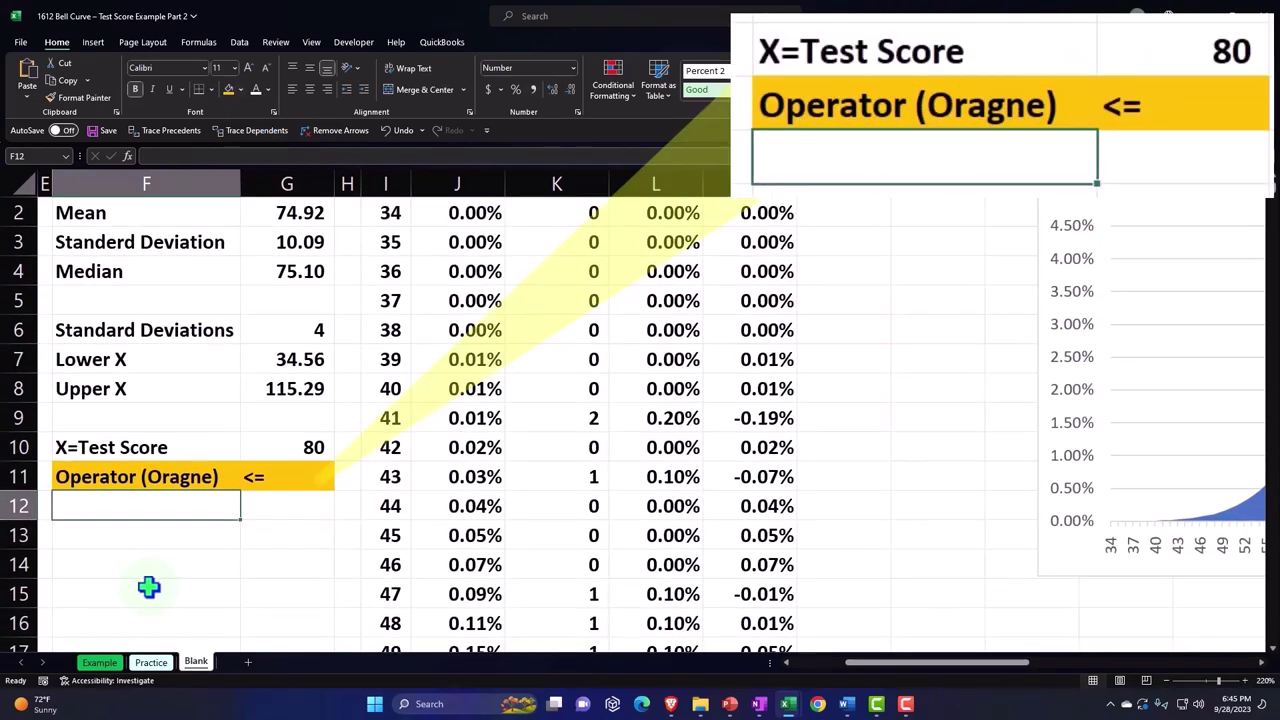
- Enter P(x<=80) in F12 and reselect that cell
{"action": "type", "text": "P("}
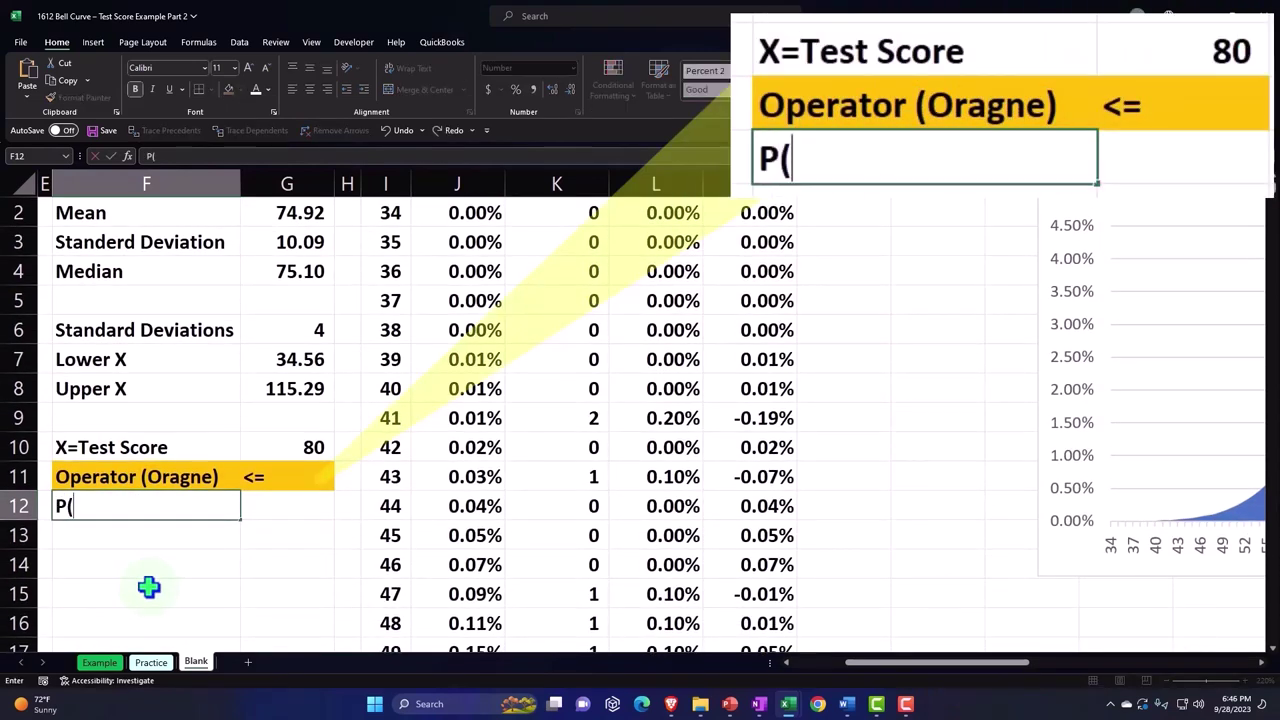
{"action": "type", "text": "x"}
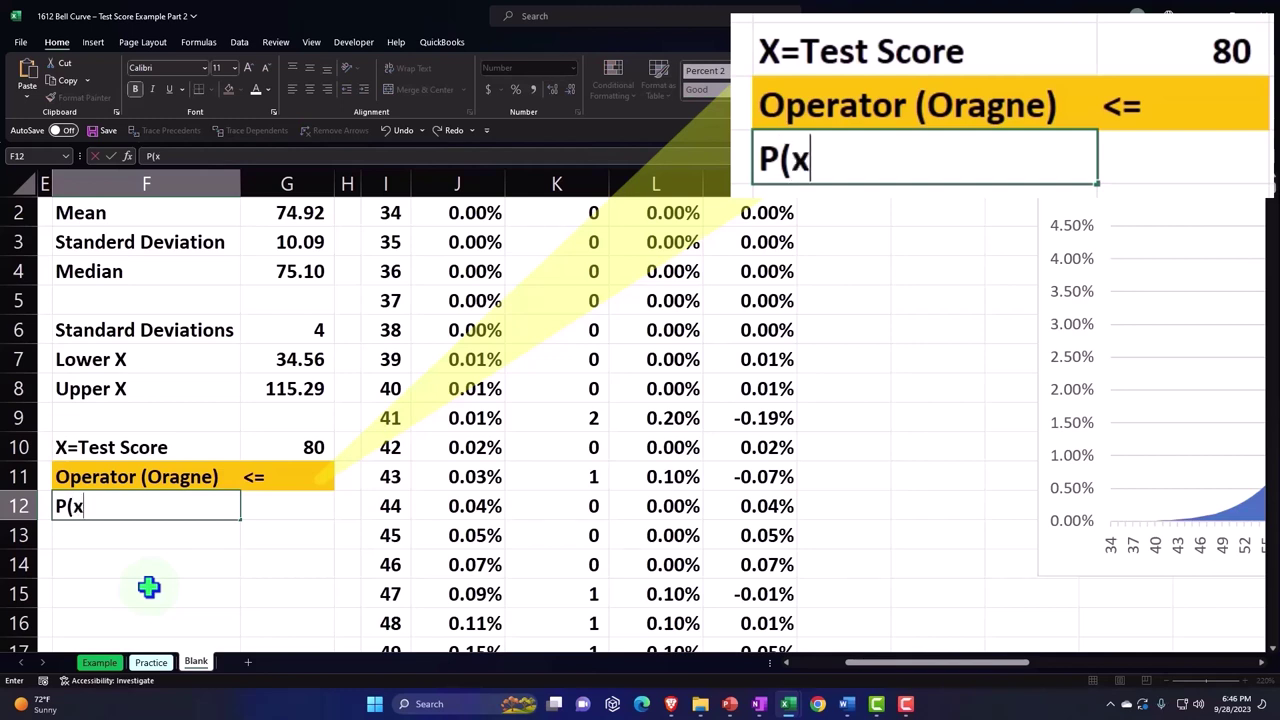
{"action": "type", "text": "<"}
{"action": "type", "text": "="}
{"action": "type", "text": "80"}
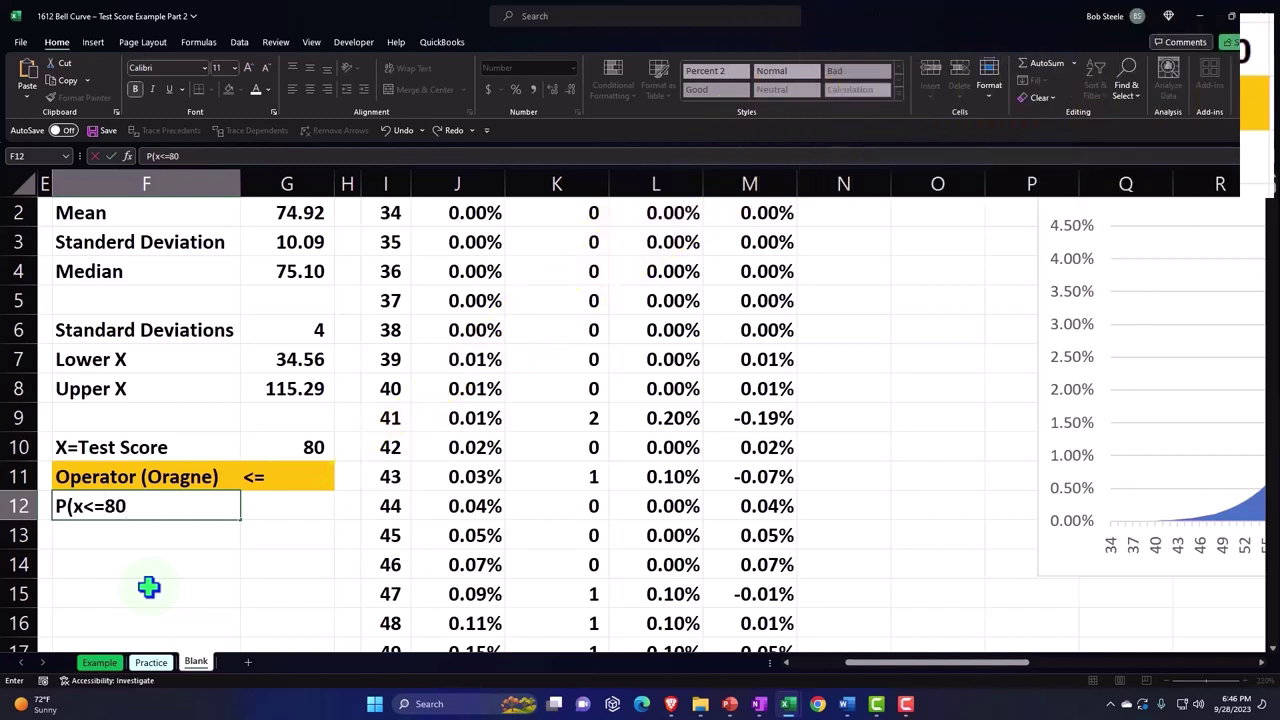
{"action": "type", "text": ")"}
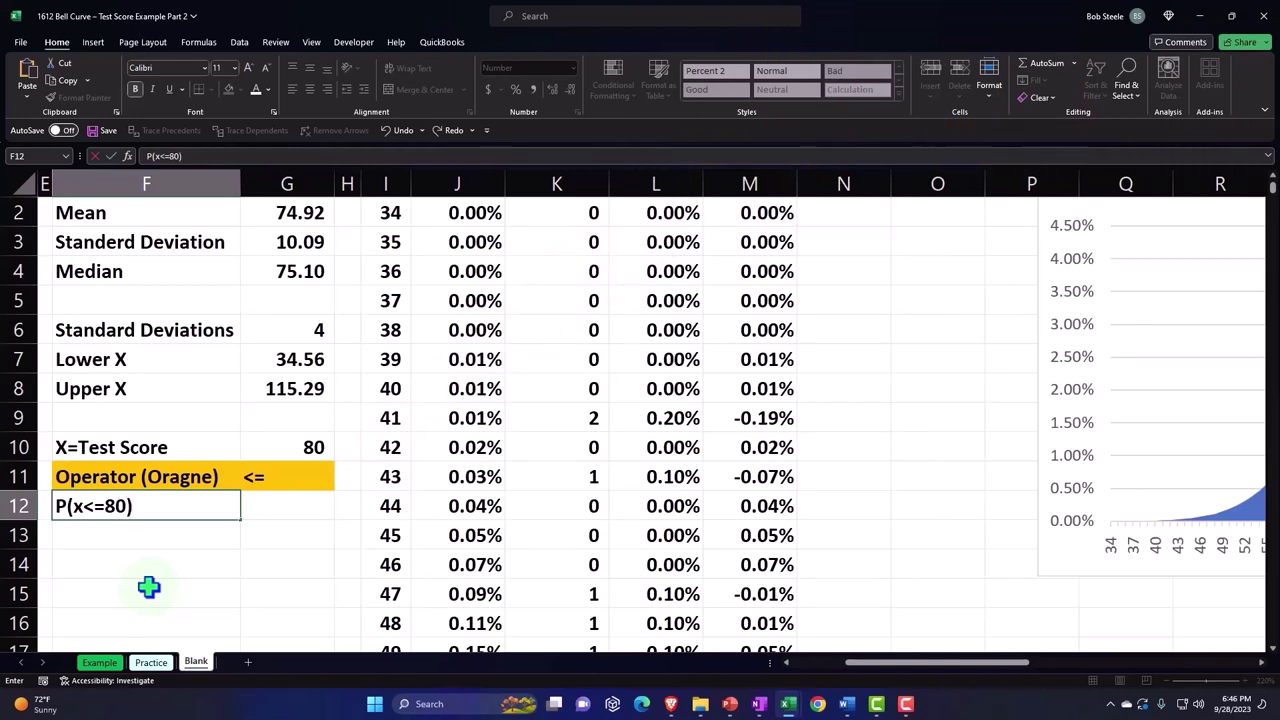
{"action": "key", "text": "Return"}
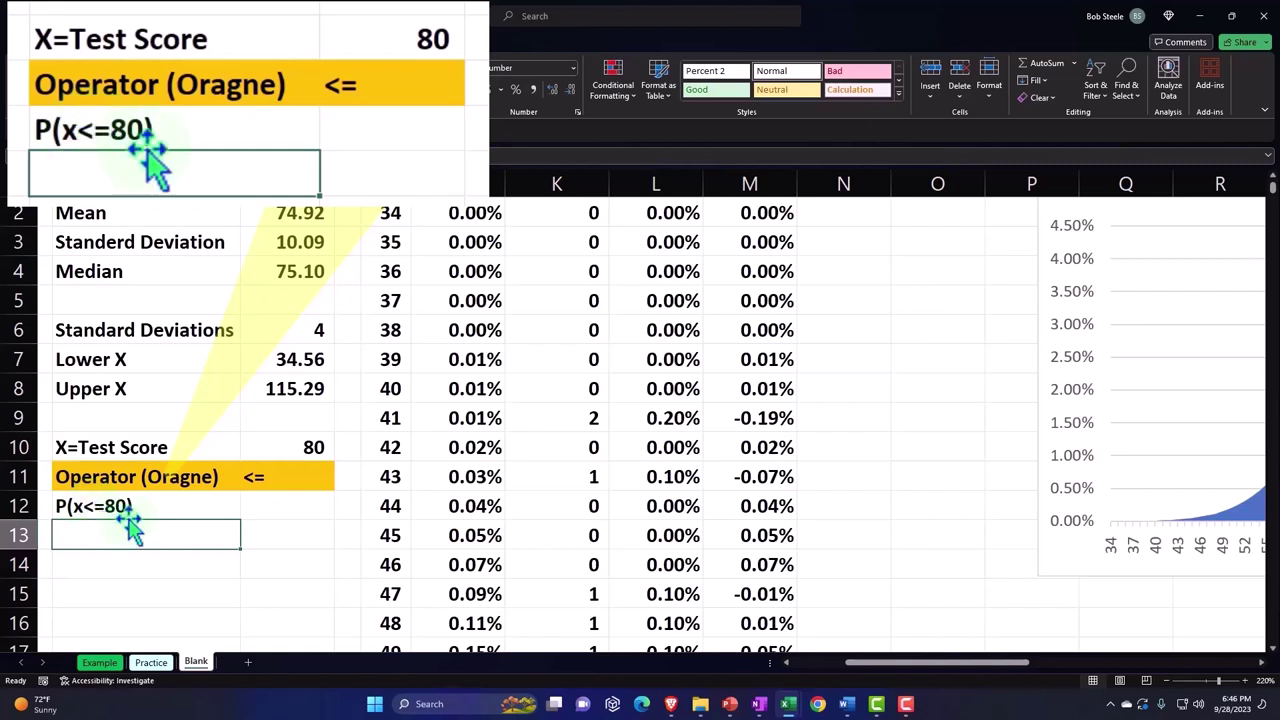
{"action": "left_click", "coordinate": [127, 506]}
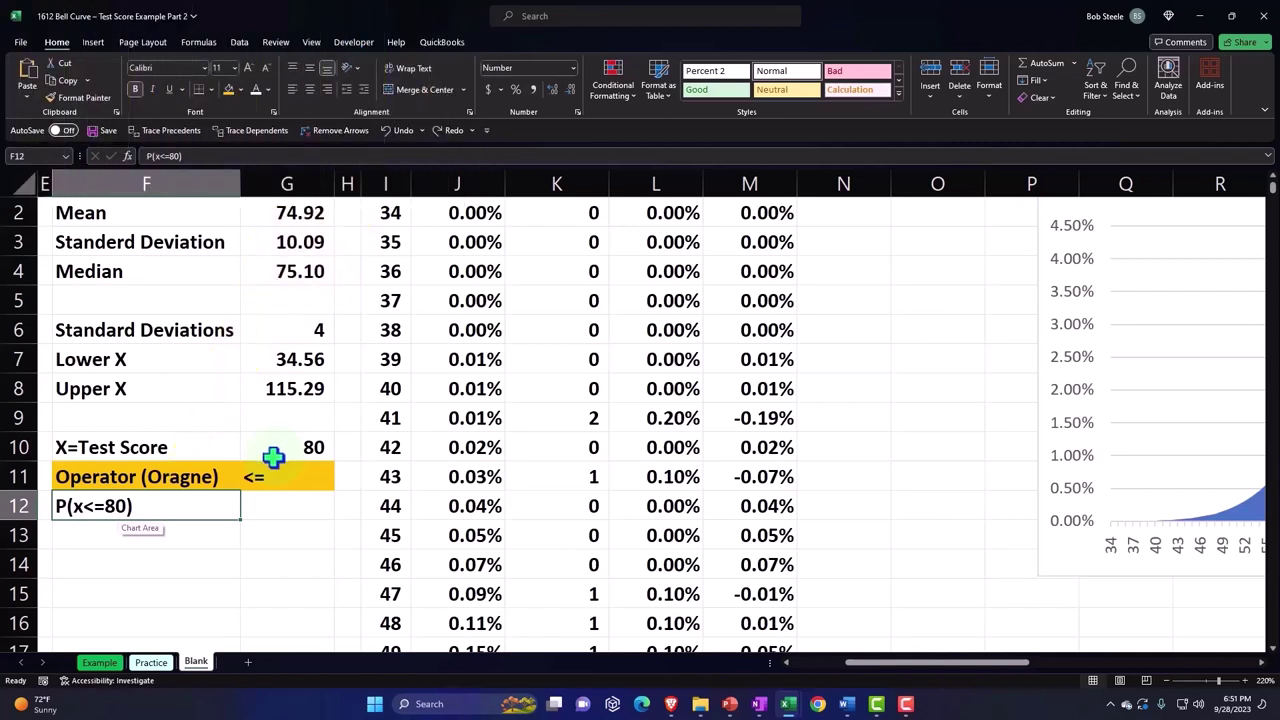
- Rewrite F12 as the formula ="P(x<="&G10&")"
{"action": "double_click", "coordinate": [153, 506]}
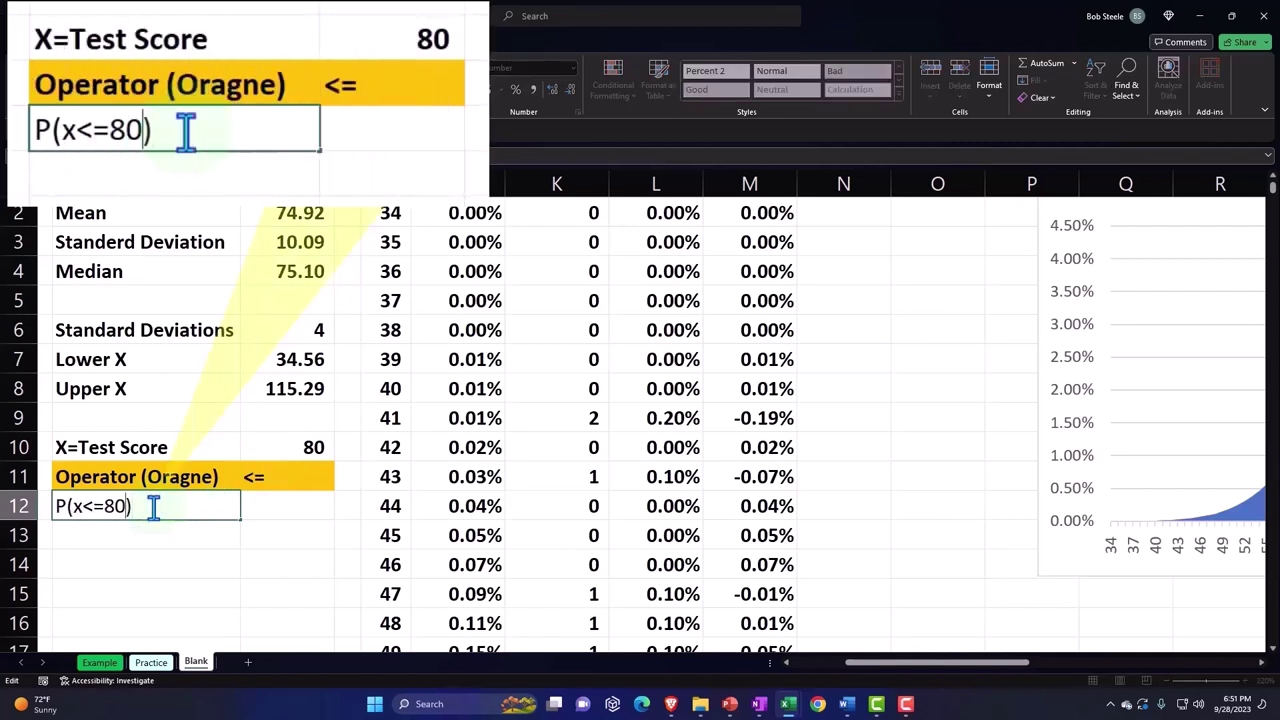
{"action": "key", "text": "Home"}
{"action": "type", "text": "="}
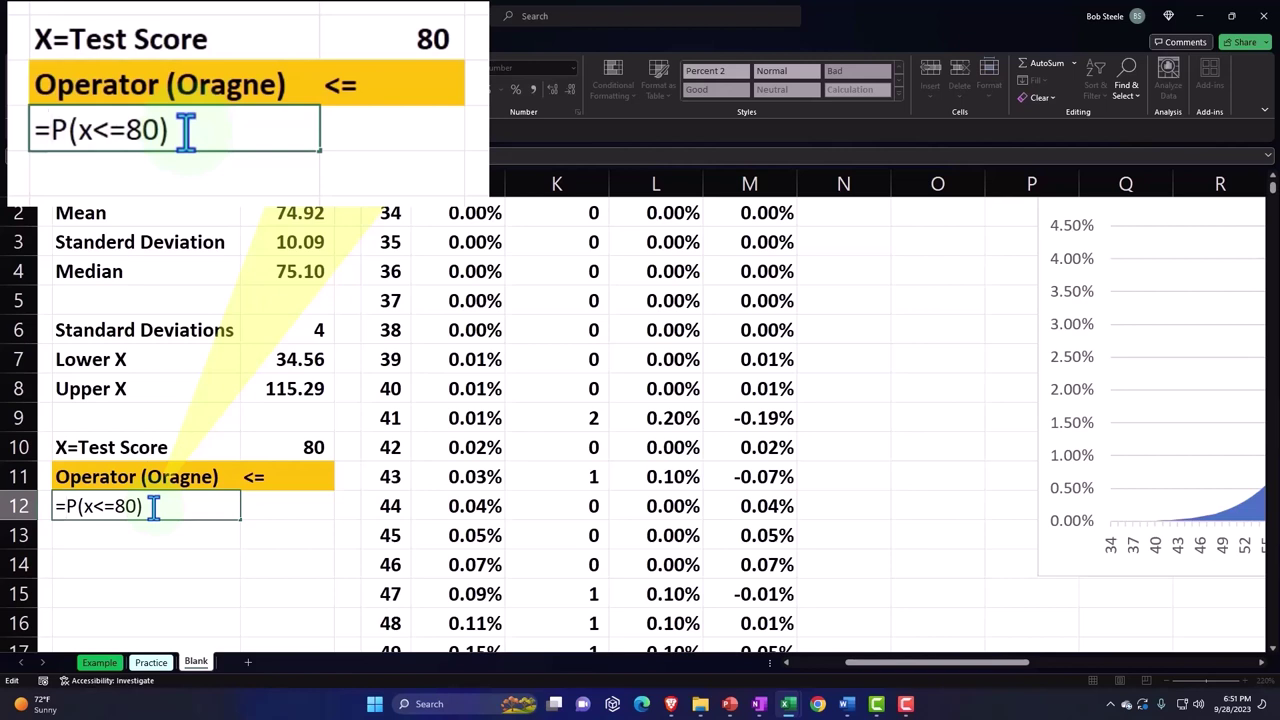
{"action": "type", "text": "\""}
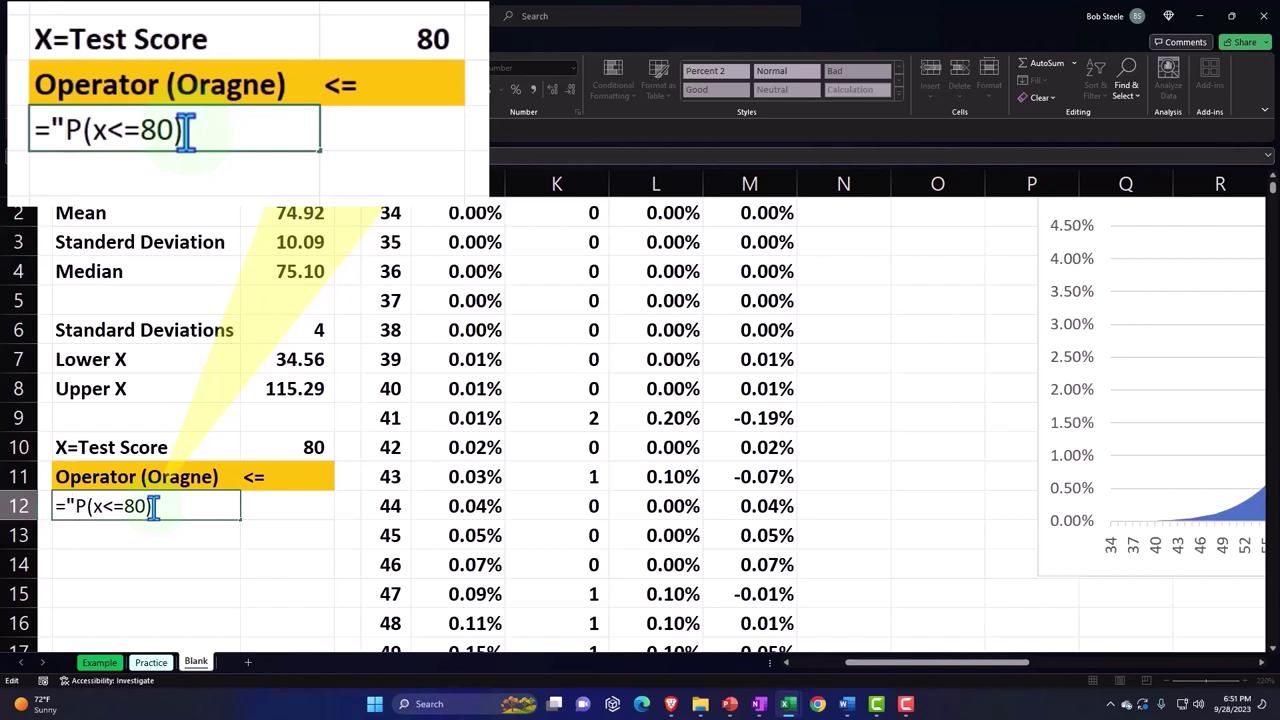
{"action": "left_click", "coordinate": [123, 505]}
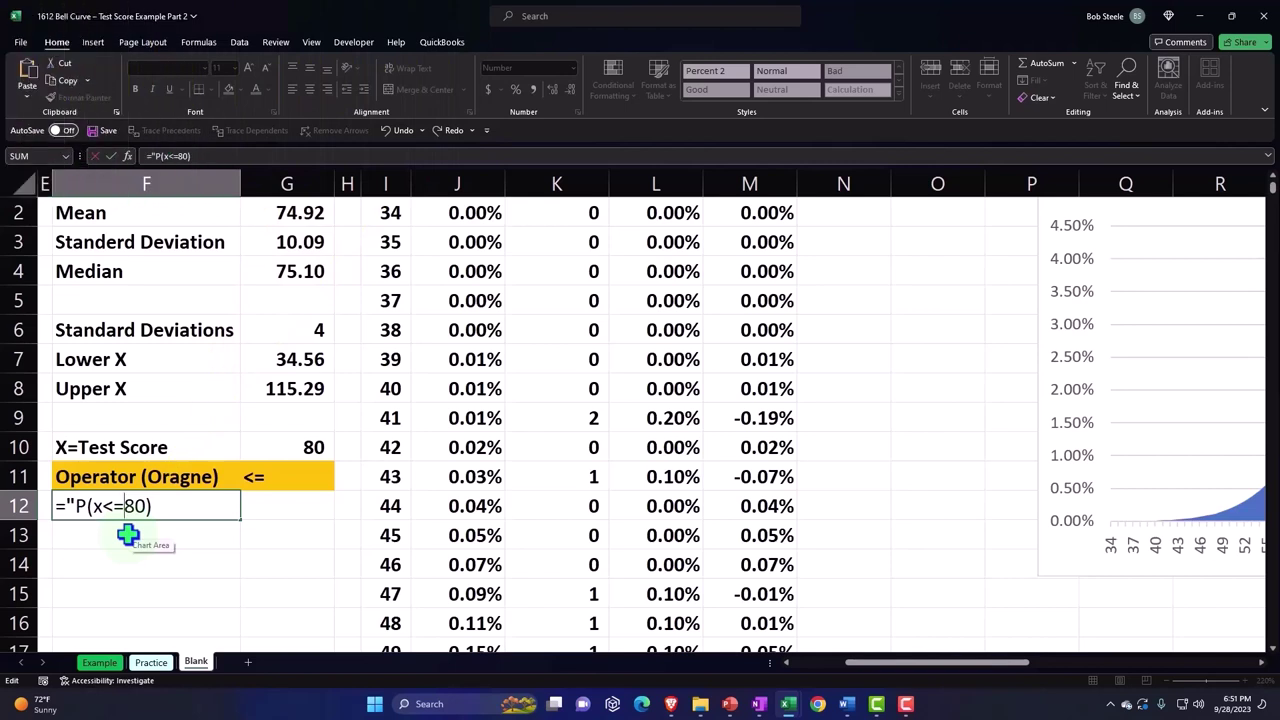
{"action": "type", "text": "\""}
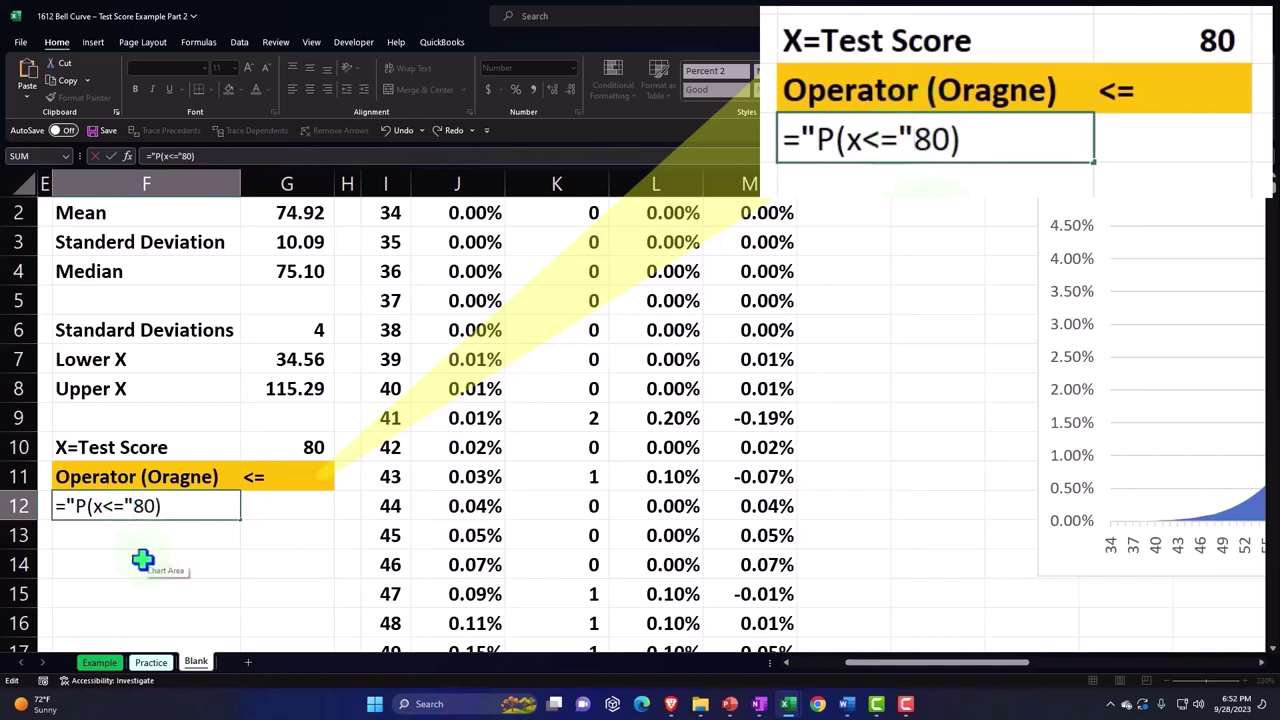
{"action": "type", "text": "&"}
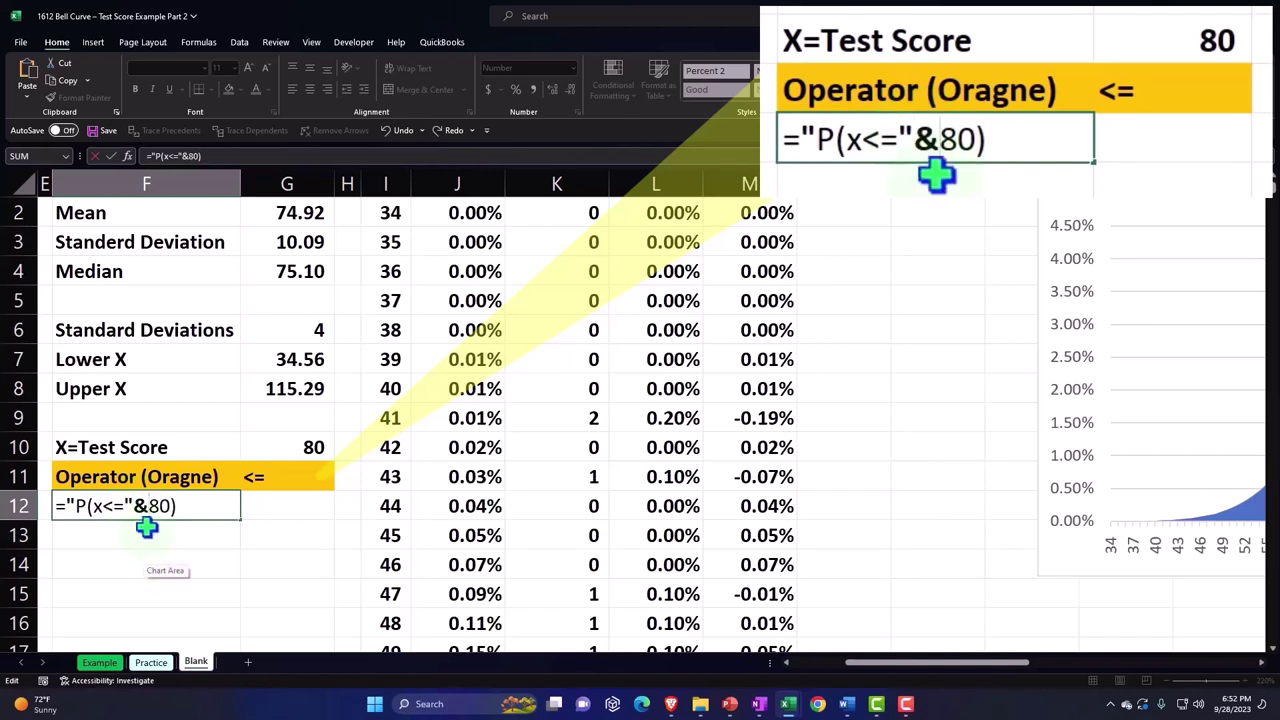
{"action": "left_click_drag", "start_coordinate": [146, 506], "coordinate": [168, 506]}
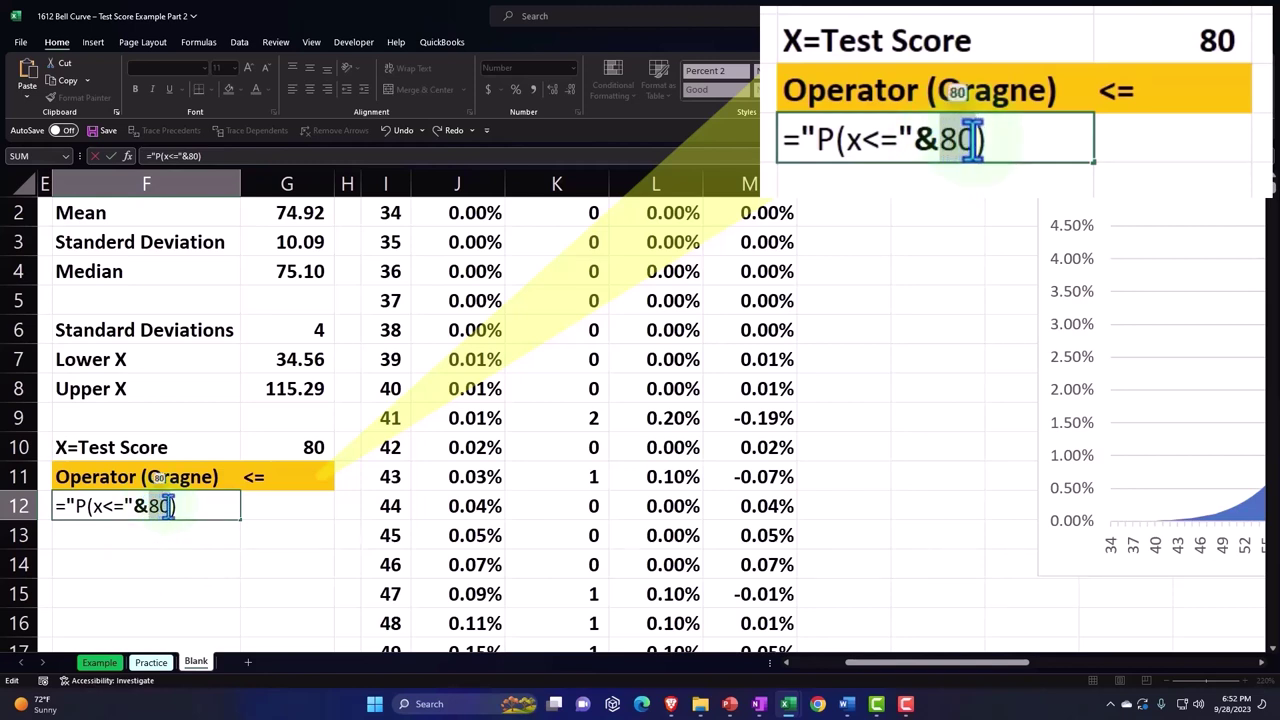
{"action": "left_click", "coordinate": [314, 447]}
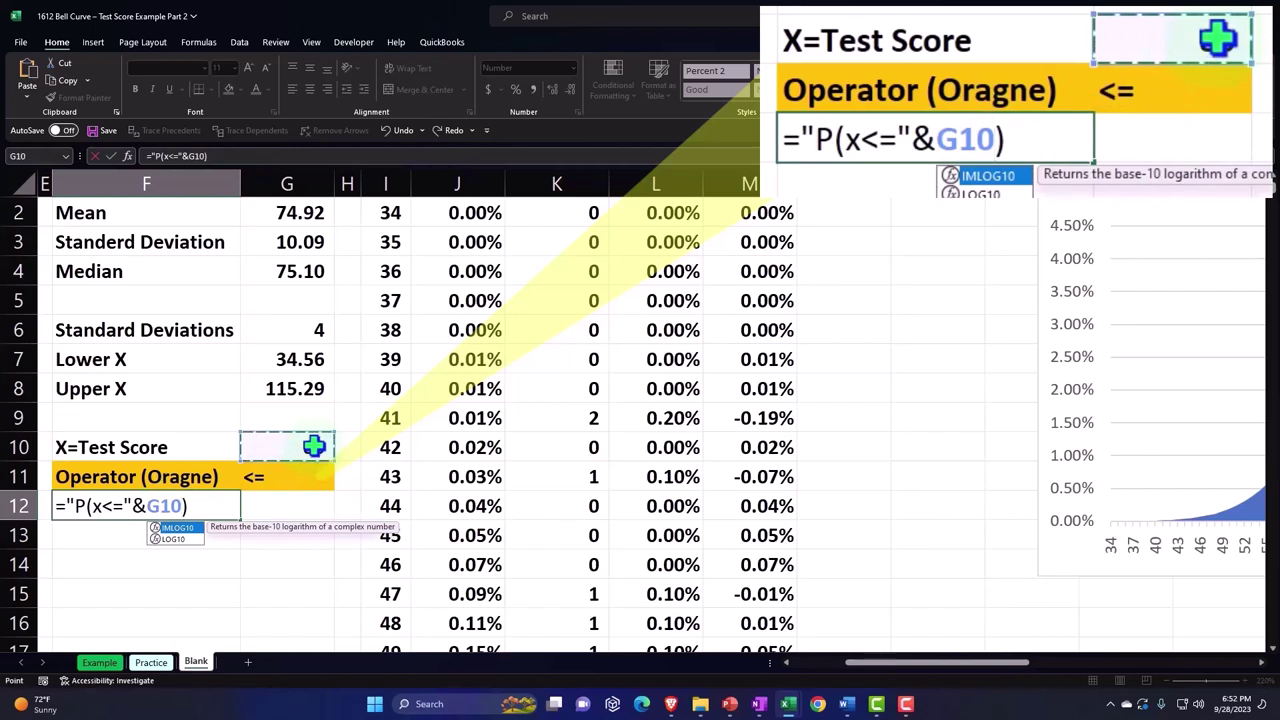
{"action": "type", "text": "&"}
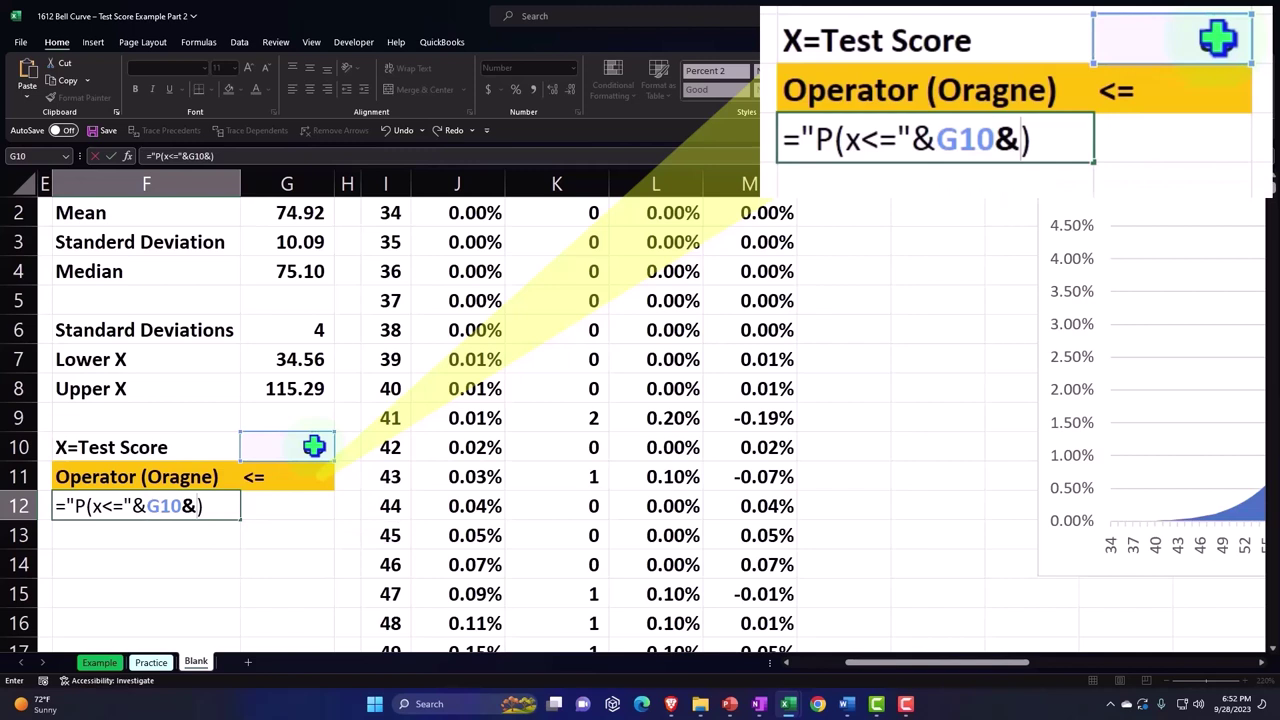
{"action": "type", "text": "\")"}
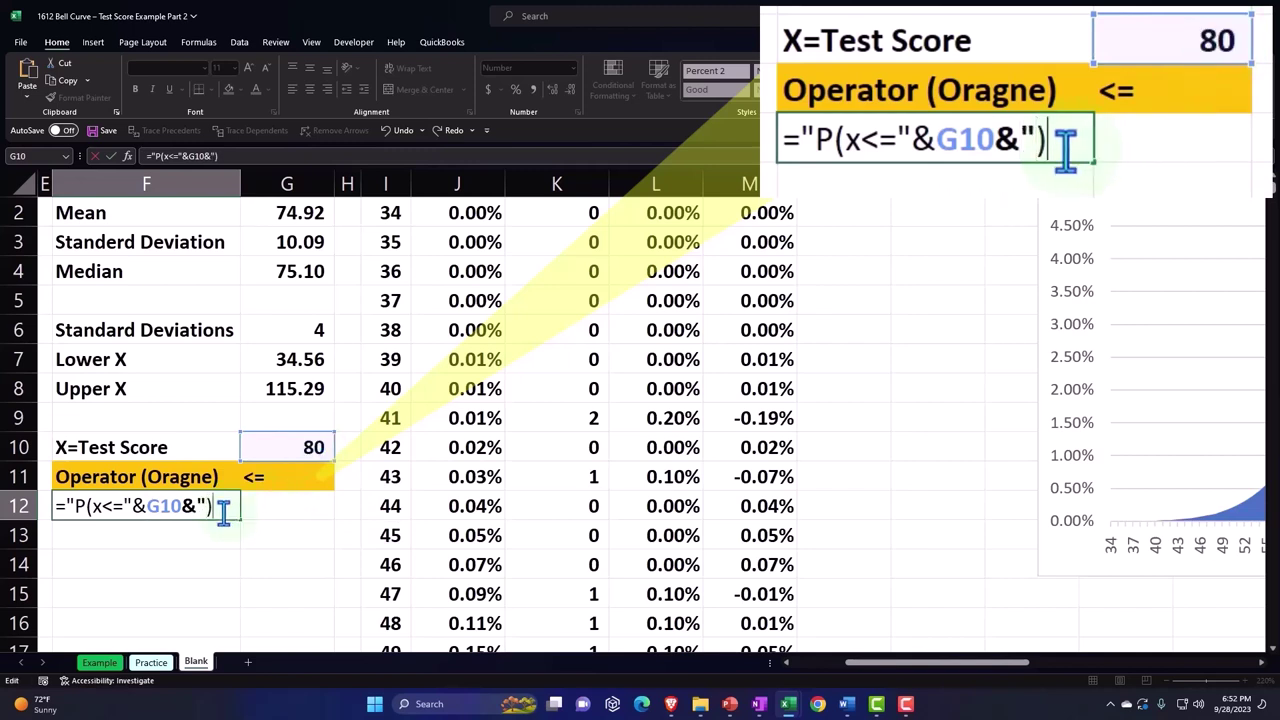
{"action": "type", "text": "\""}
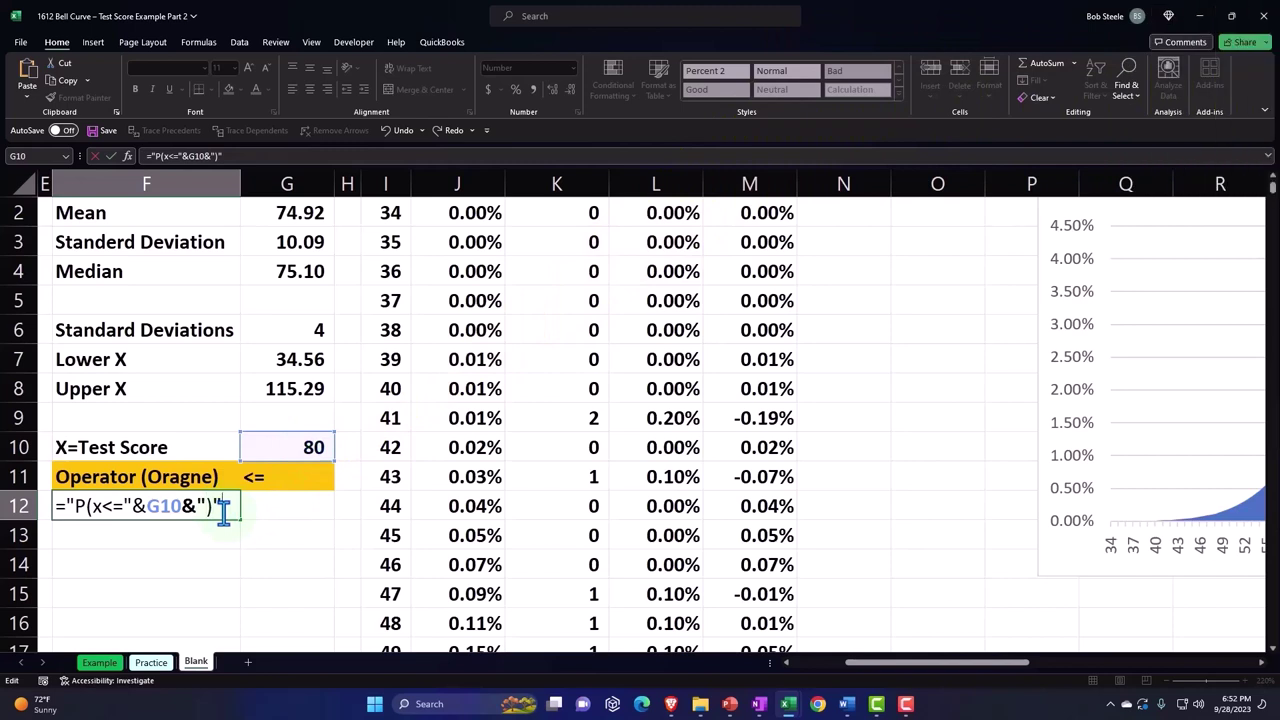
{"action": "key", "text": "Return"}
- Test the label by changing G10 to 90, then restore it to 80
{"action": "left_click", "coordinate": [274, 448]}
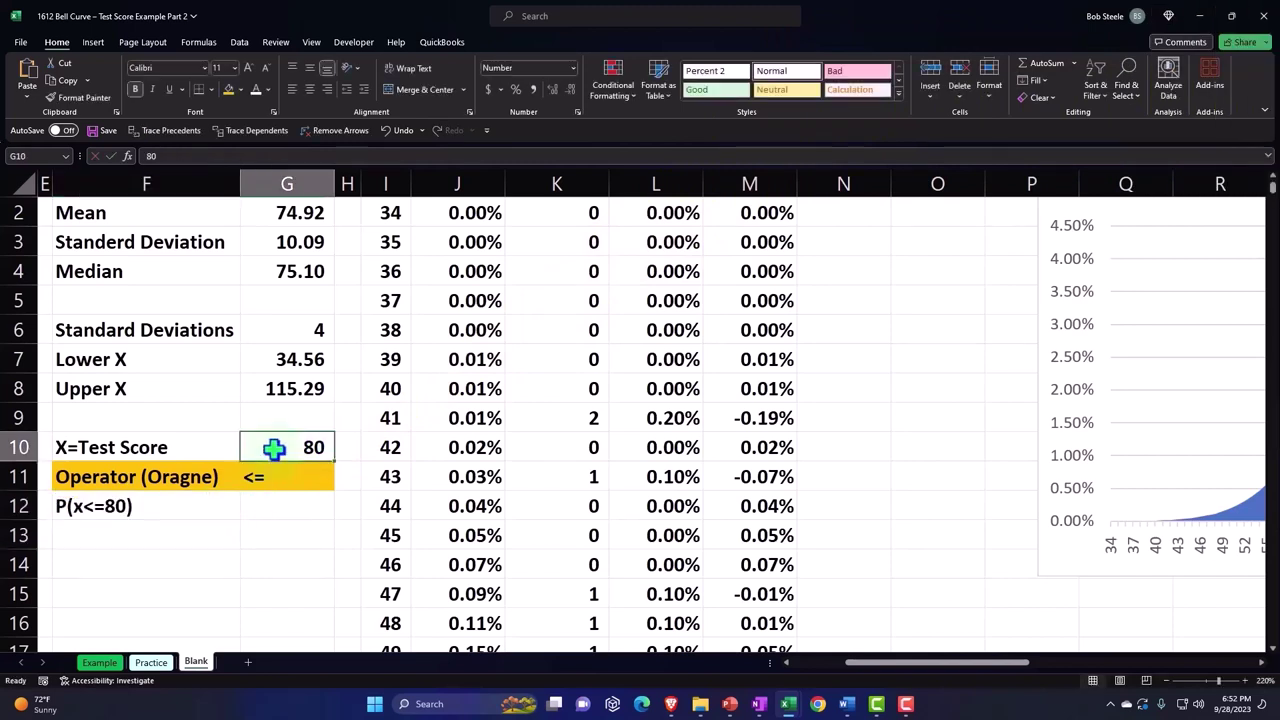
{"action": "type", "text": "90"}
{"action": "key", "text": "ctrl+Return"}
{"action": "type", "text": "80"}
{"action": "key", "text": "Return"}
{"action": "key", "text": "Return"}
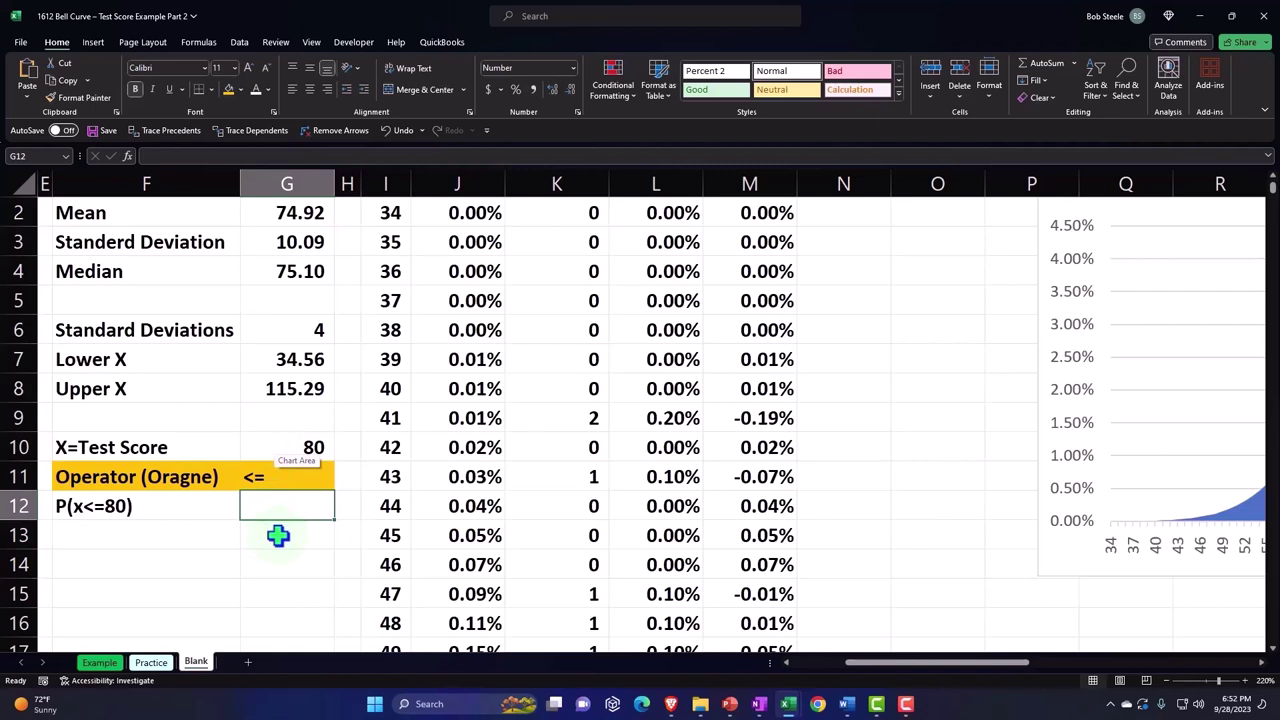
- Enter =NORM.DIST(G10,G2,G3,1) in G12 for the cumulative probability of the test score
{"action": "type", "text": "="}
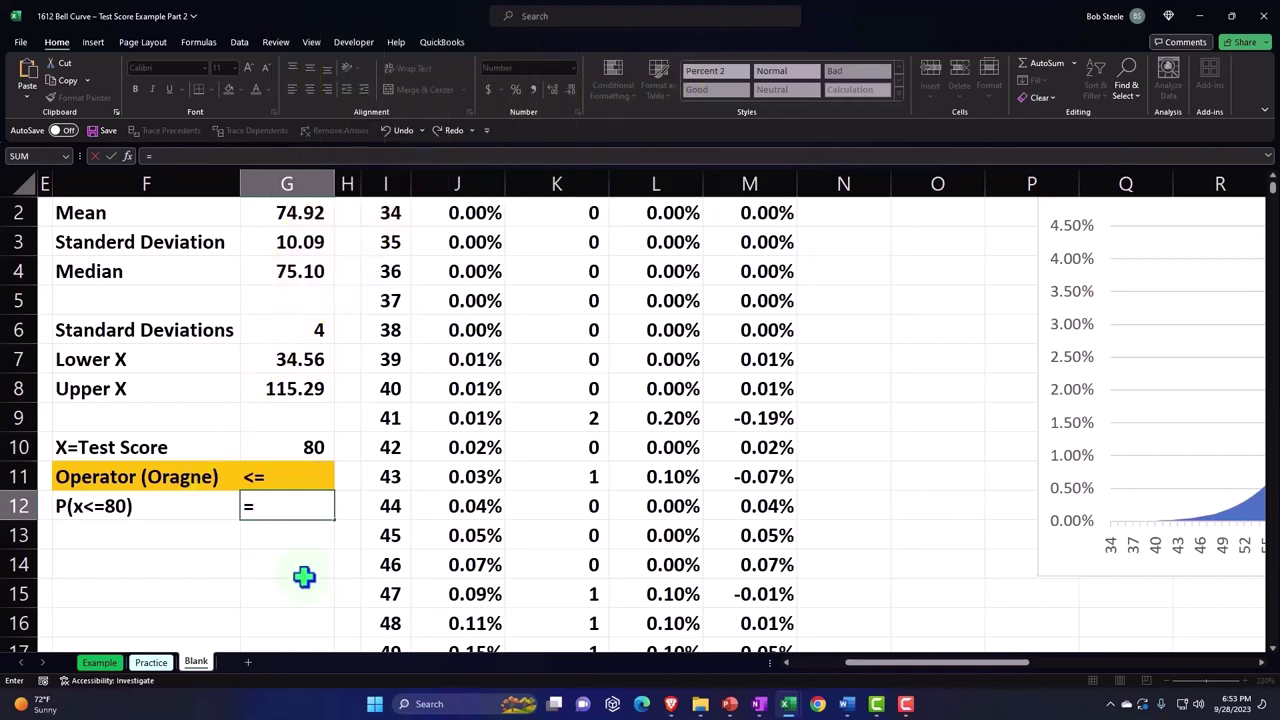
{"action": "type", "text": "nor"}
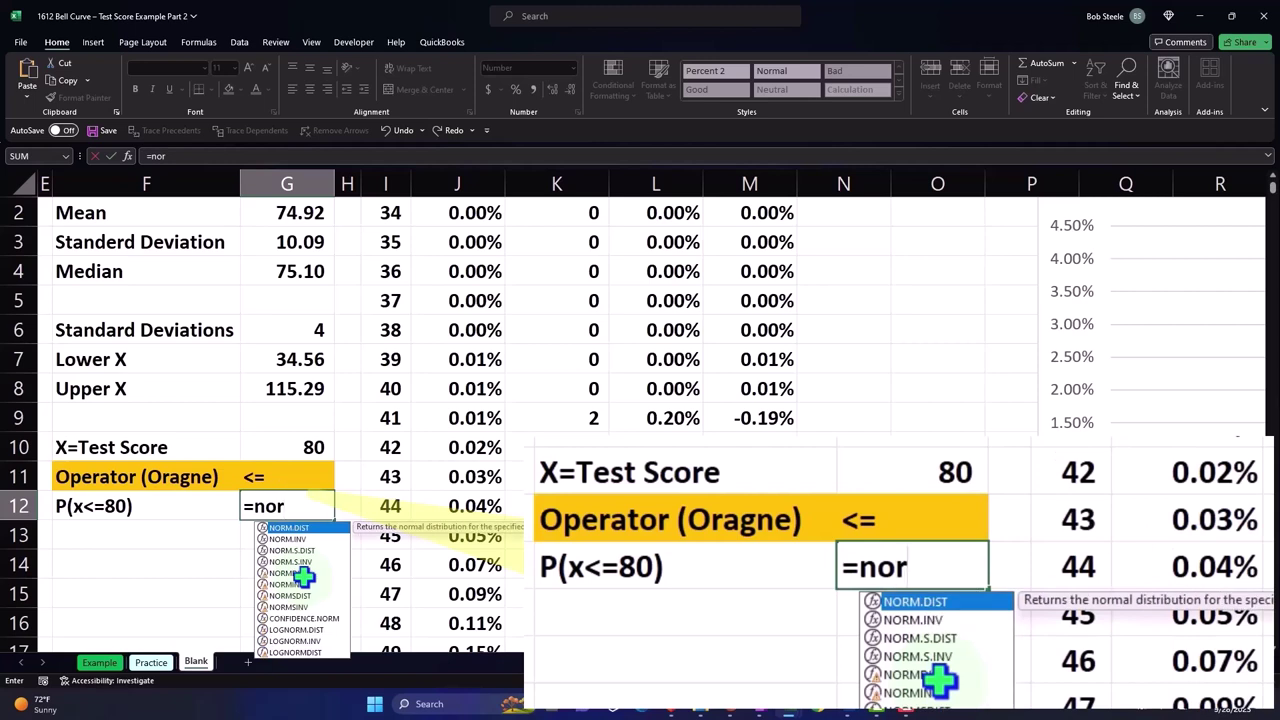
{"action": "key", "text": "Tab"}
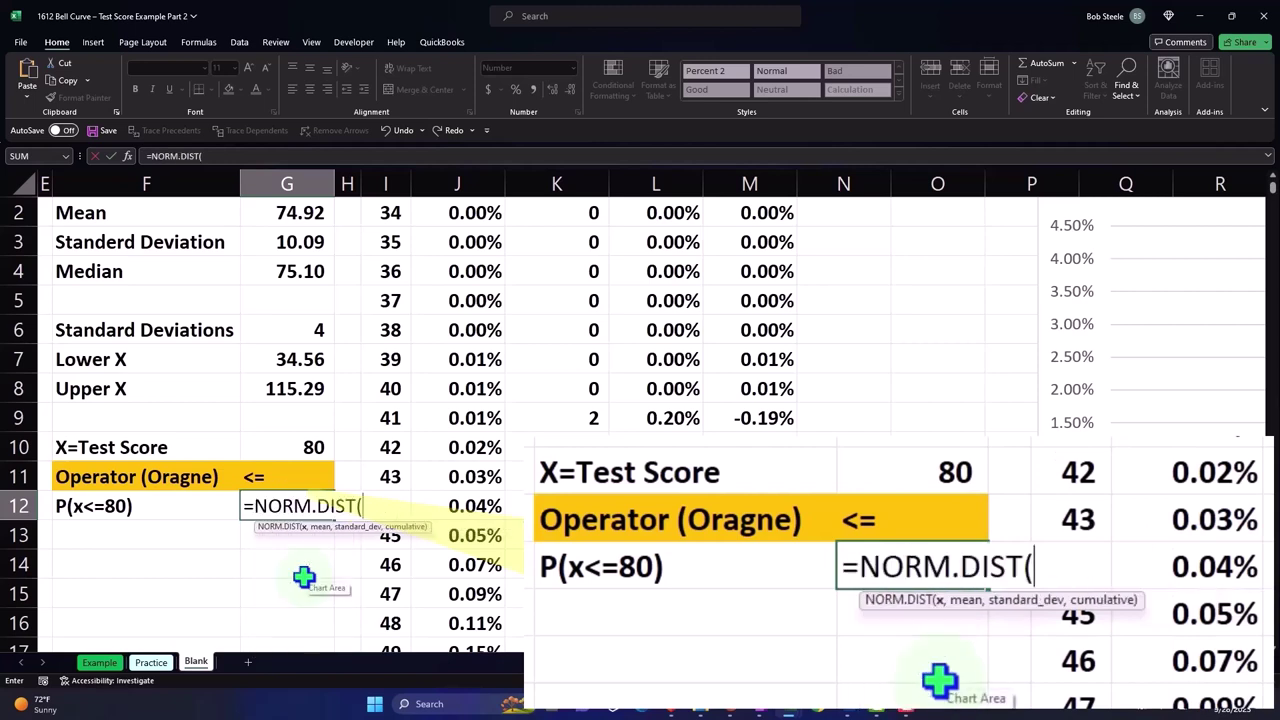
{"action": "left_click", "coordinate": [287, 445]}
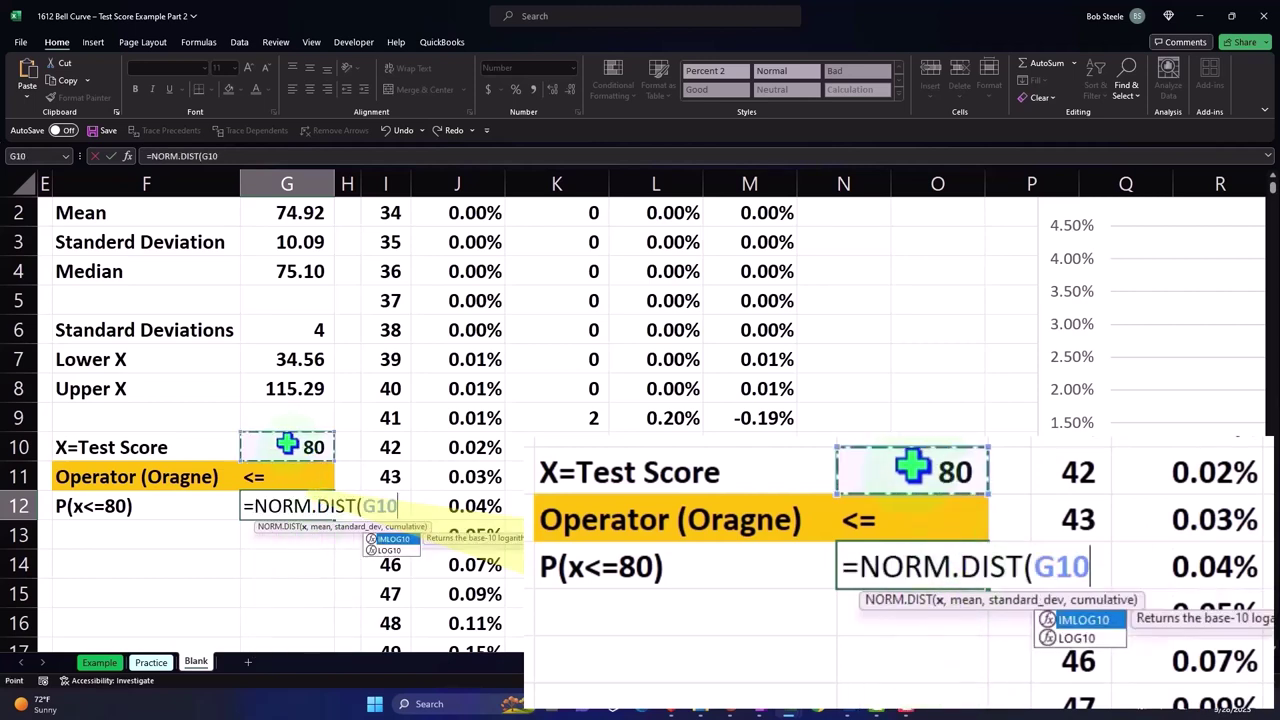
{"action": "type", "text": ","}
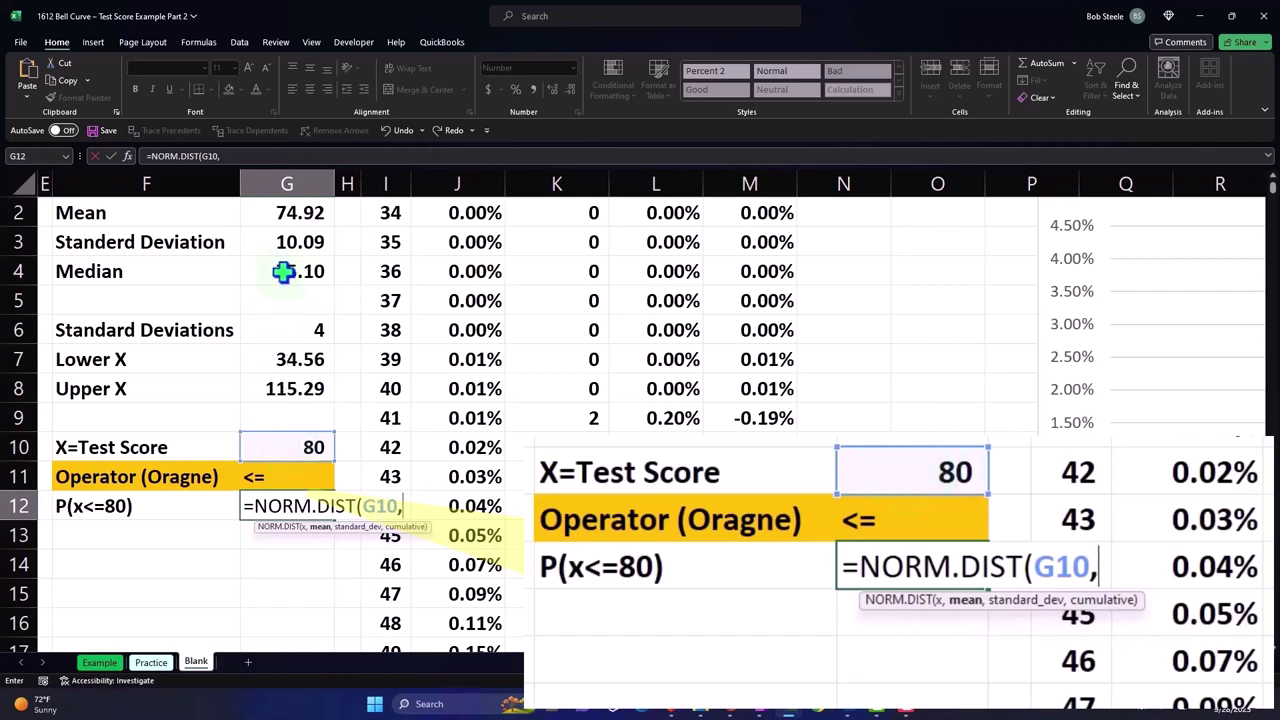
{"action": "left_click", "coordinate": [284, 216]}
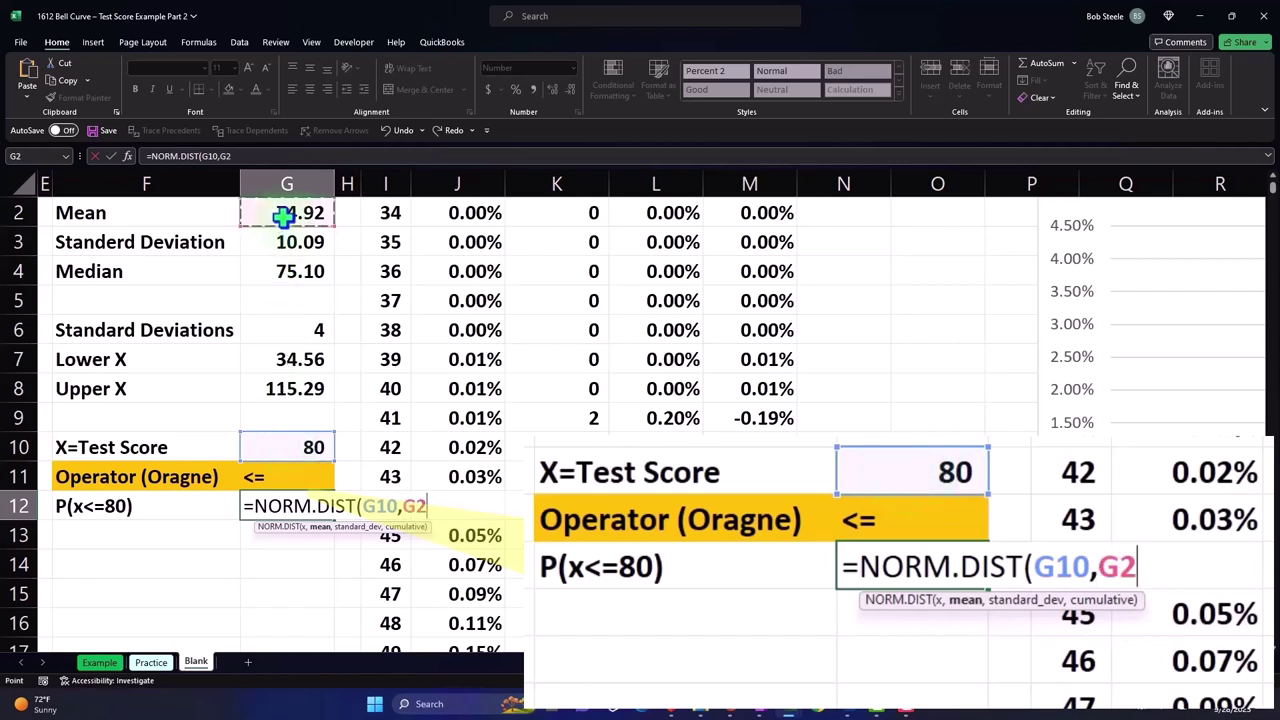
{"action": "type", "text": ","}
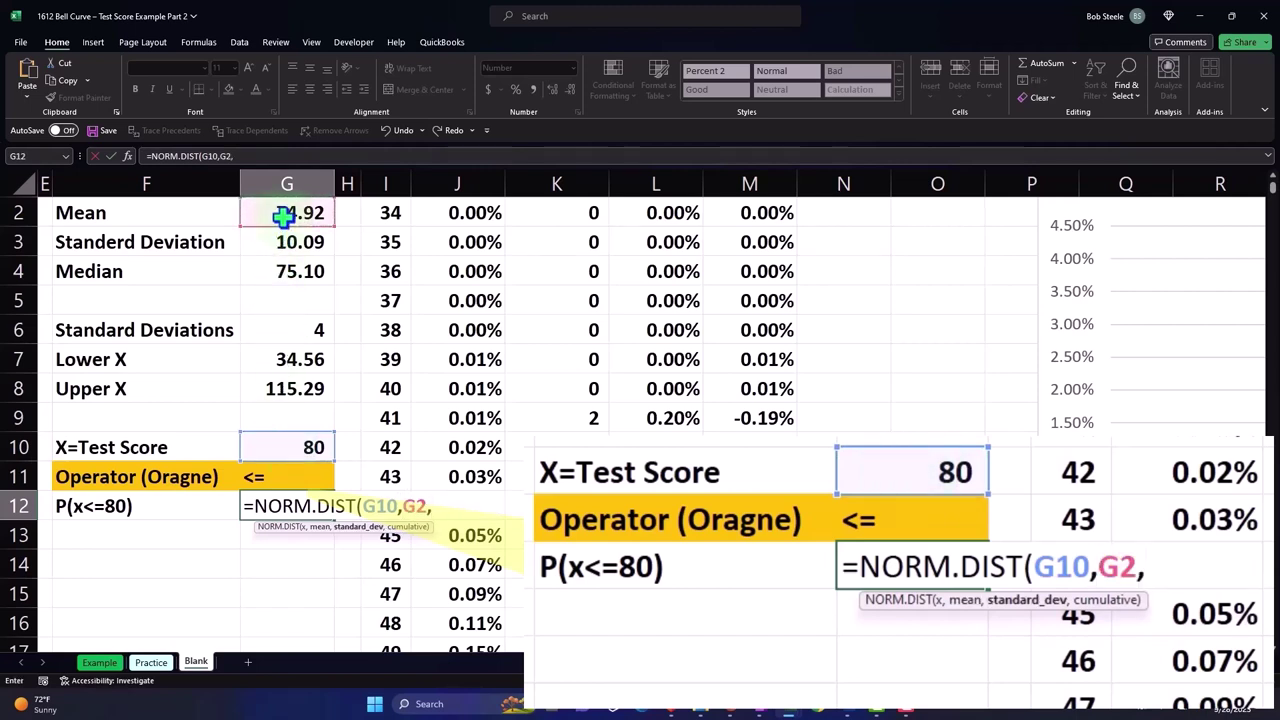
{"action": "left_click", "coordinate": [281, 238]}
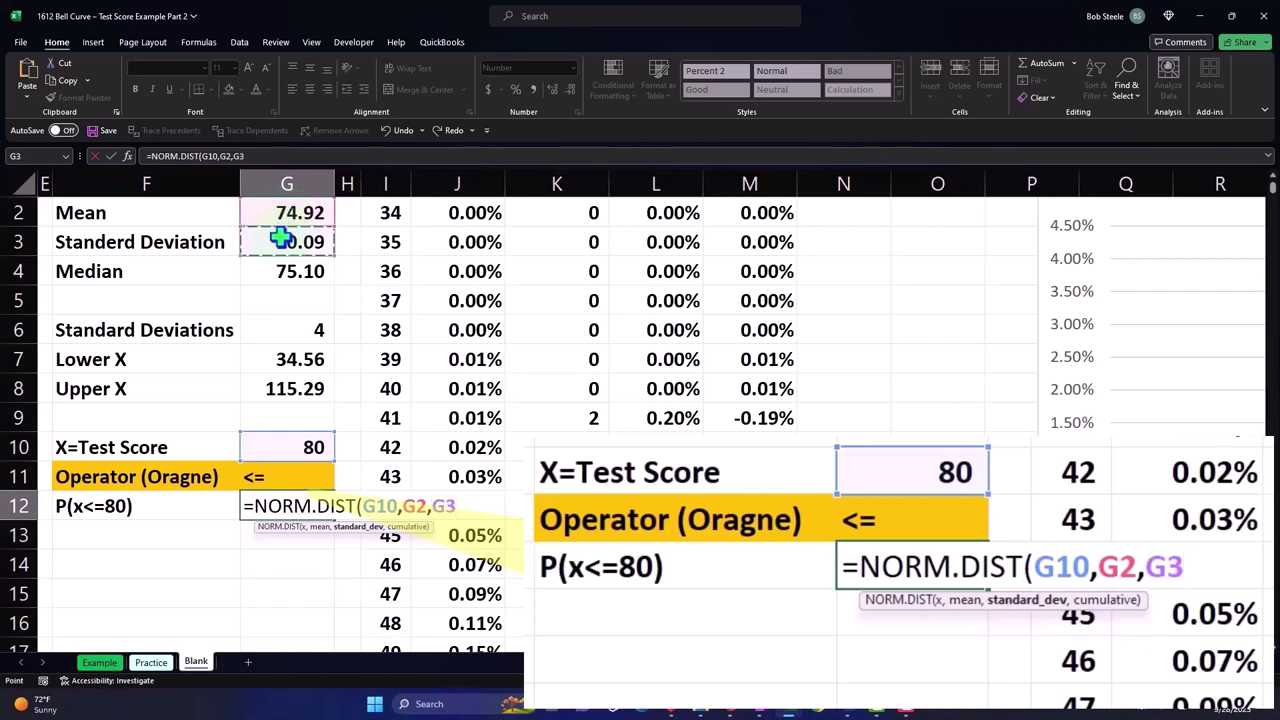
{"action": "type", "text": ","}
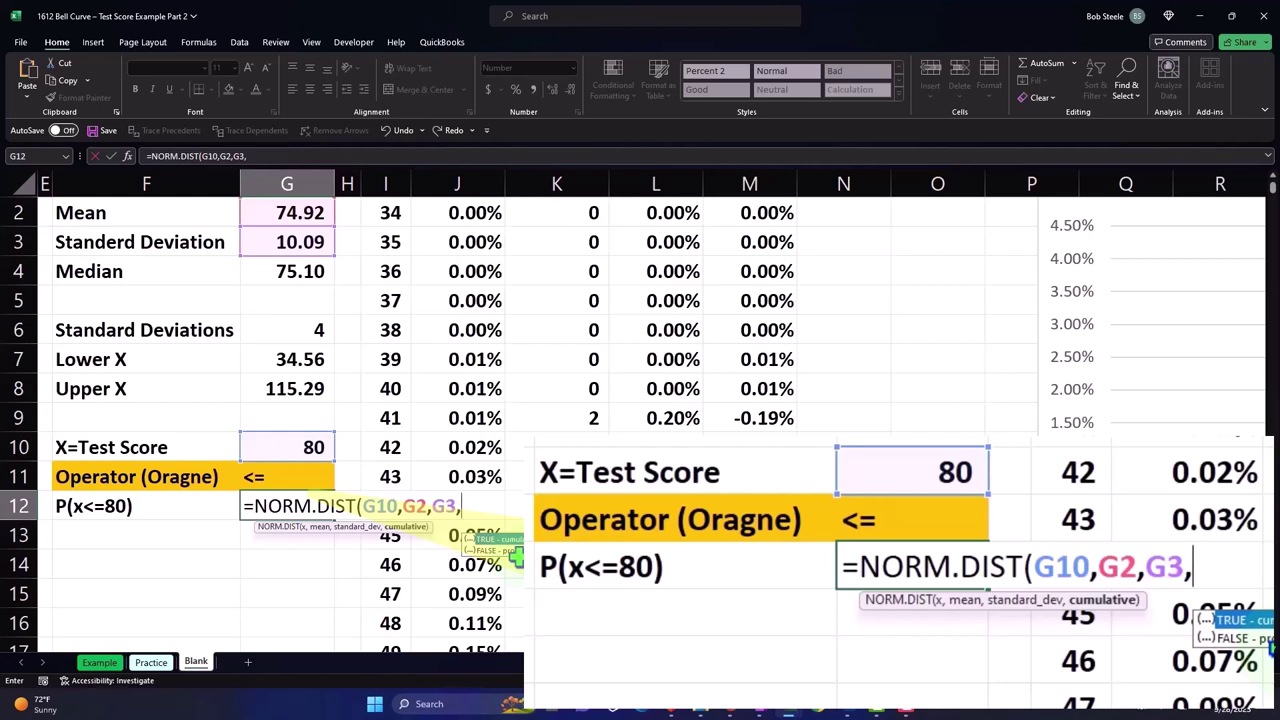
{"action": "type", "text": "1"}
{"action": "type", "text": ")"}
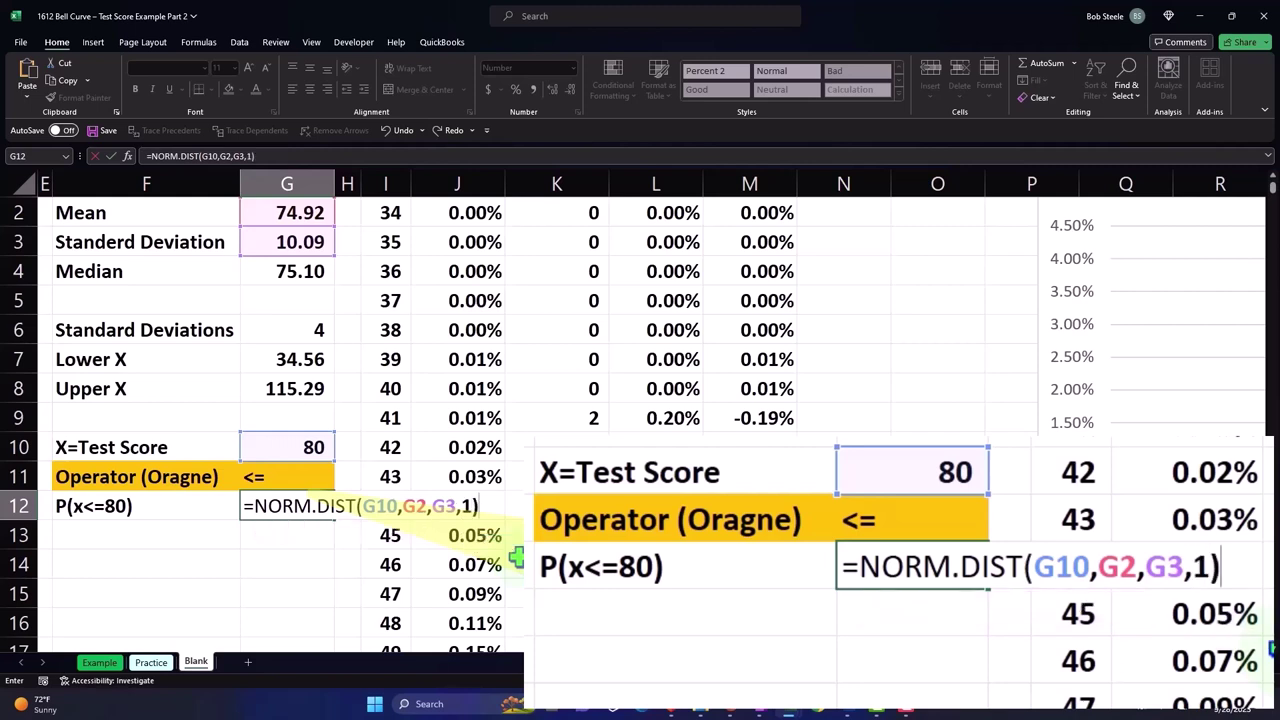
{"action": "key", "text": "Return"}
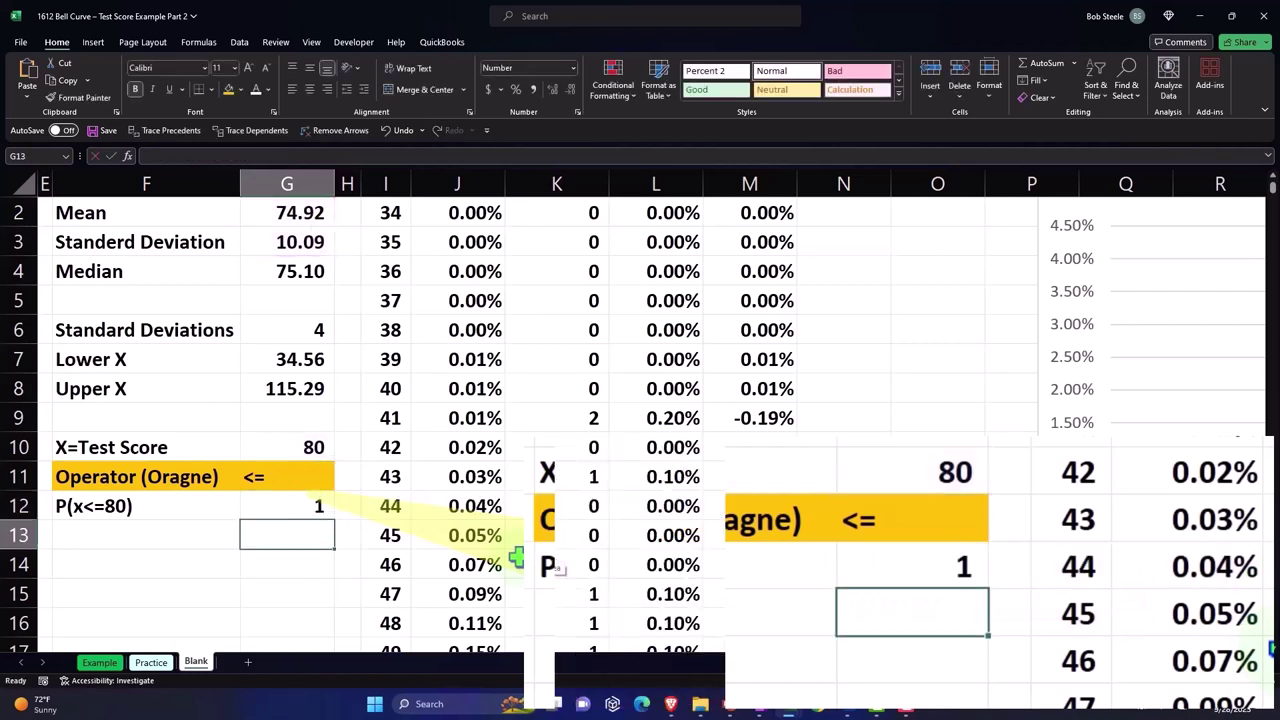
- Format G12 as a percentage with two decimals, showing 69.26%
{"action": "left_click", "coordinate": [316, 507]}
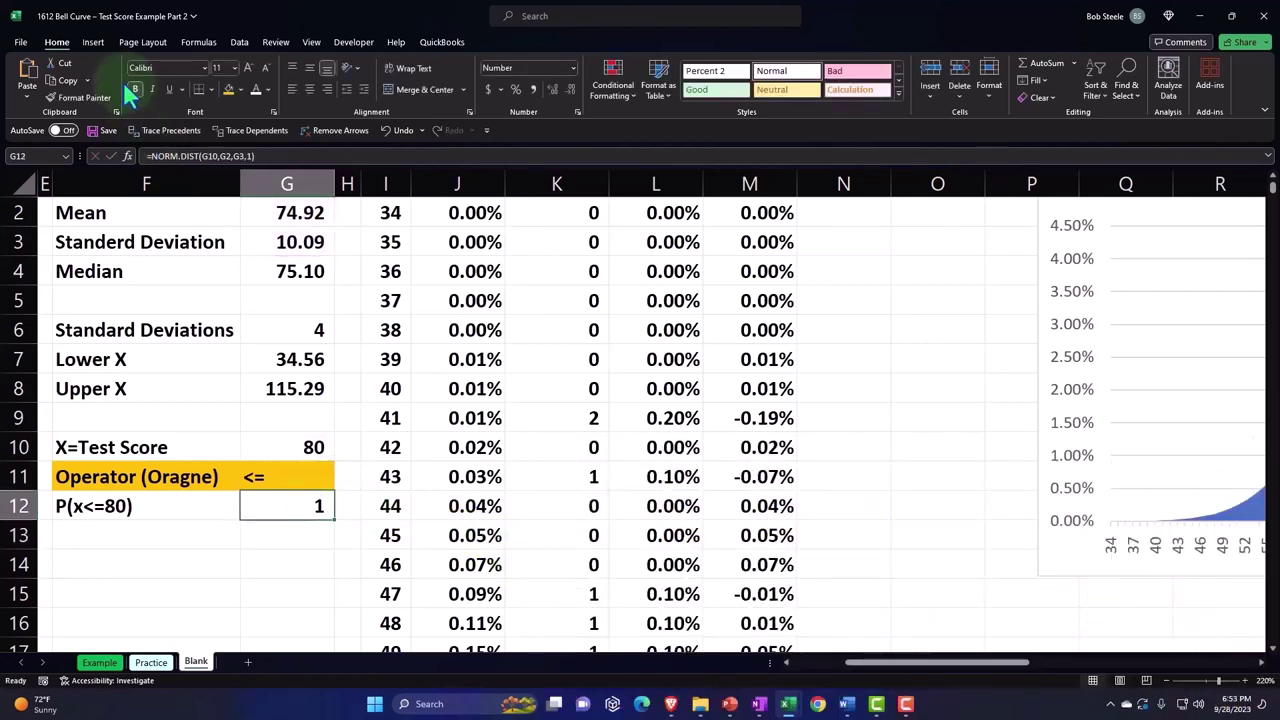
{"action": "left_click", "coordinate": [516, 89]}
{"action": "left_click", "coordinate": [551, 89]}
{"action": "left_click", "coordinate": [552, 89]}
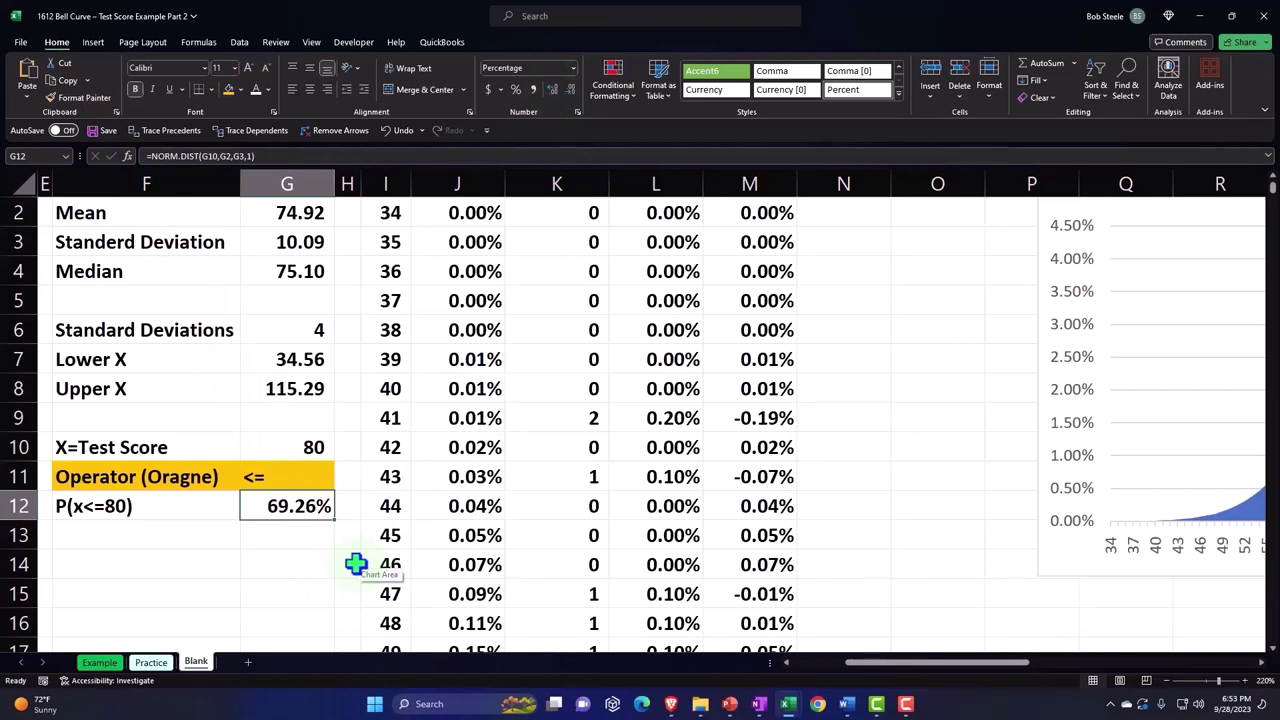
{"action": "key", "text": "Return"}
{"action": "scroll", "coordinate": [334, 553], "scroll_direction": "down", "scroll_amount": 2}
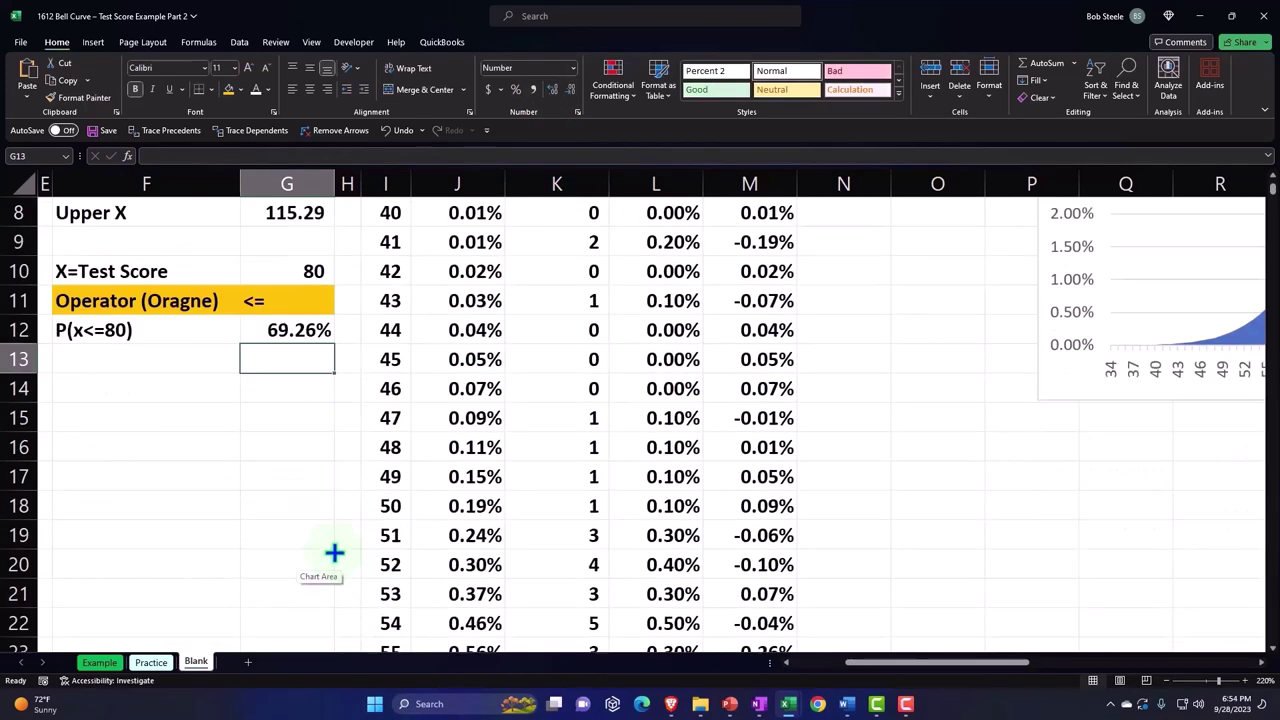
{"action": "scroll", "coordinate": [334, 553], "scroll_direction": "down", "scroll_amount": 2}
{"action": "scroll", "coordinate": [334, 553], "scroll_direction": "down", "scroll_amount": 2}
{"action": "scroll", "coordinate": [334, 553], "scroll_direction": "down", "scroll_amount": 2}
{"action": "scroll", "coordinate": [334, 553], "scroll_direction": "down", "scroll_amount": 2}
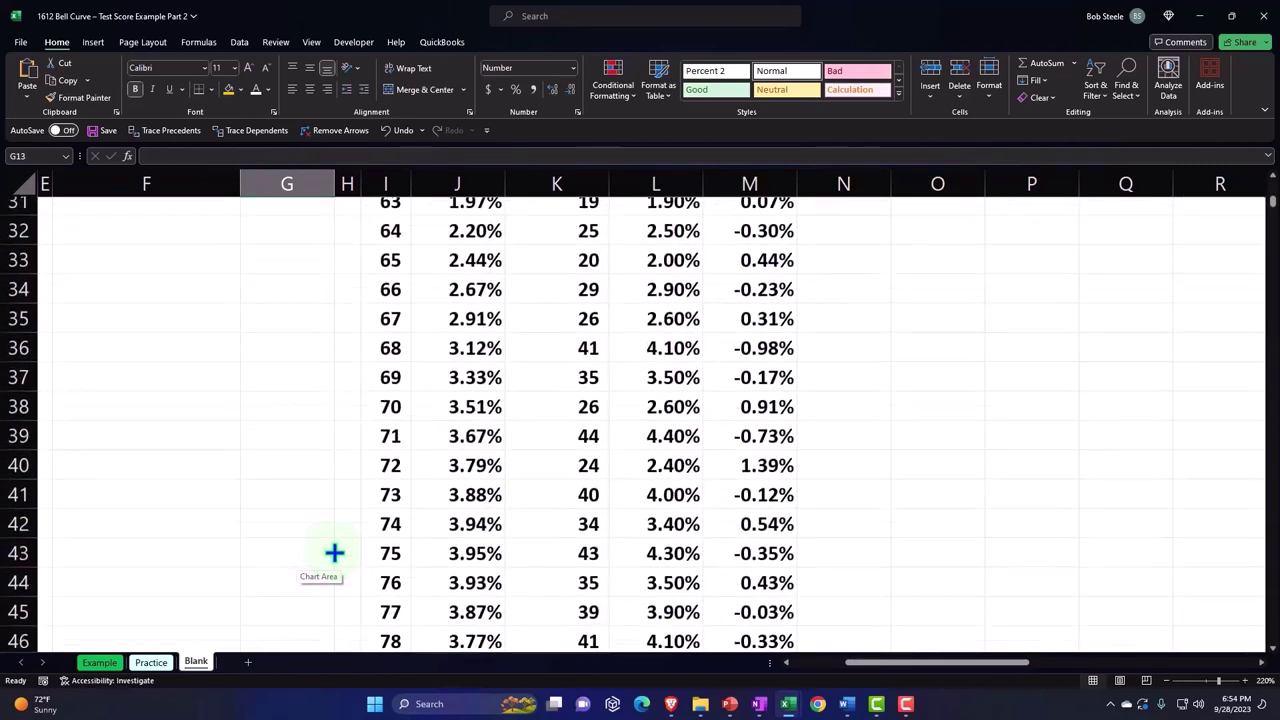
{"action": "scroll", "coordinate": [334, 553], "scroll_direction": "down", "scroll_amount": 1}
{"action": "scroll", "coordinate": [334, 553], "scroll_direction": "down", "scroll_amount": 2}
{"action": "left_click", "coordinate": [449, 477]}
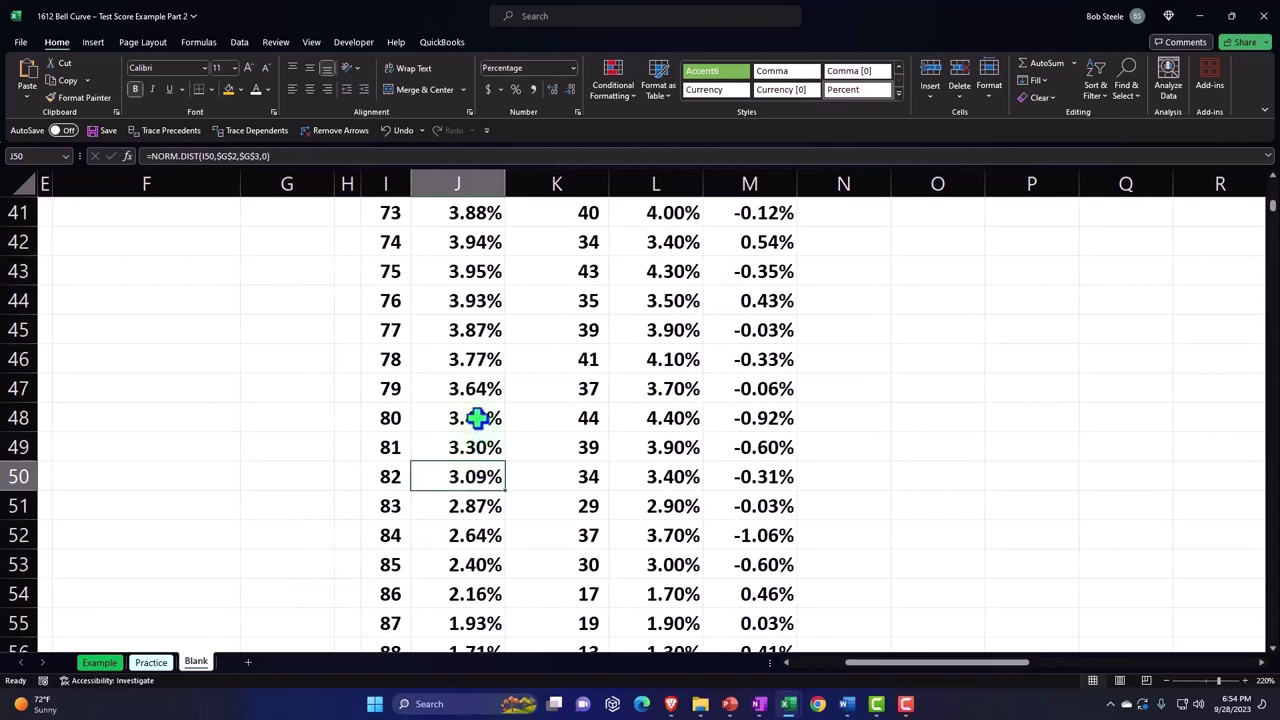
{"action": "left_click", "coordinate": [472, 418]}
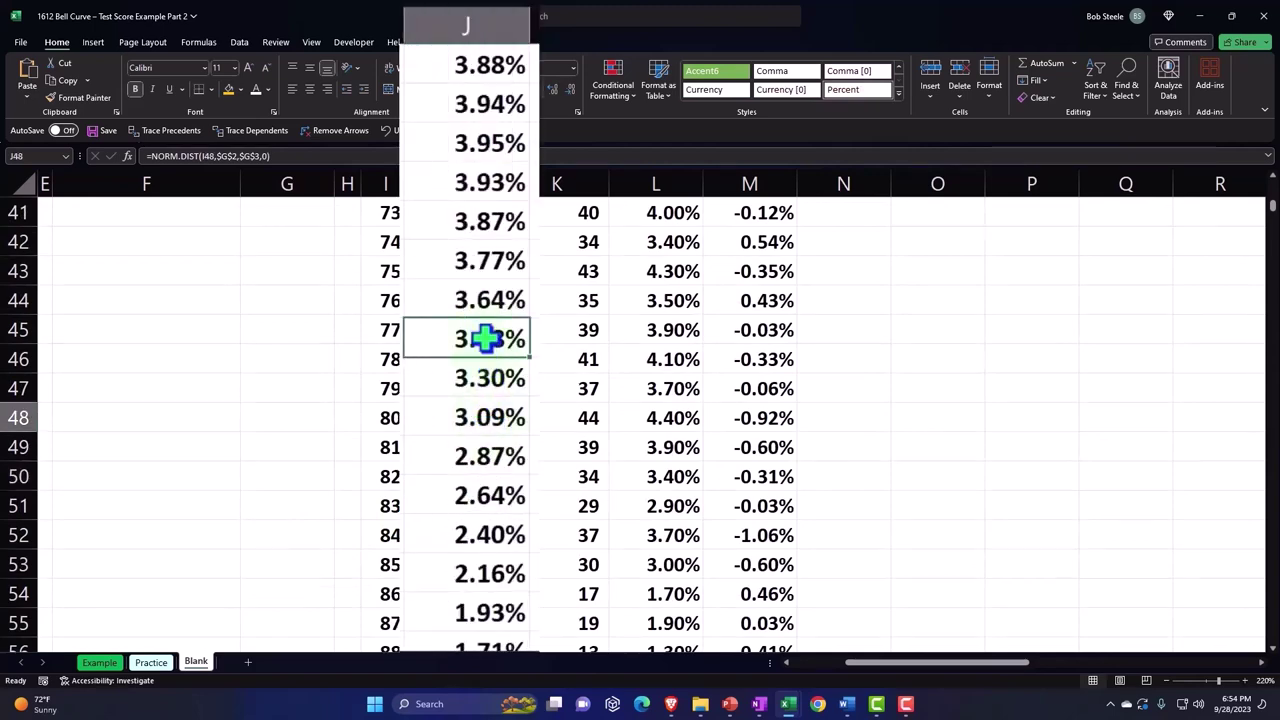
{"action": "mouse_move", "coordinate": [488, 340]}
{"action": "left_mouse_down"}
{"action": "mouse_move", "coordinate": [488, 195]}
{"action": "mouse_move", "coordinate": [446, 300]}
{"action": "left_mouse_up"}
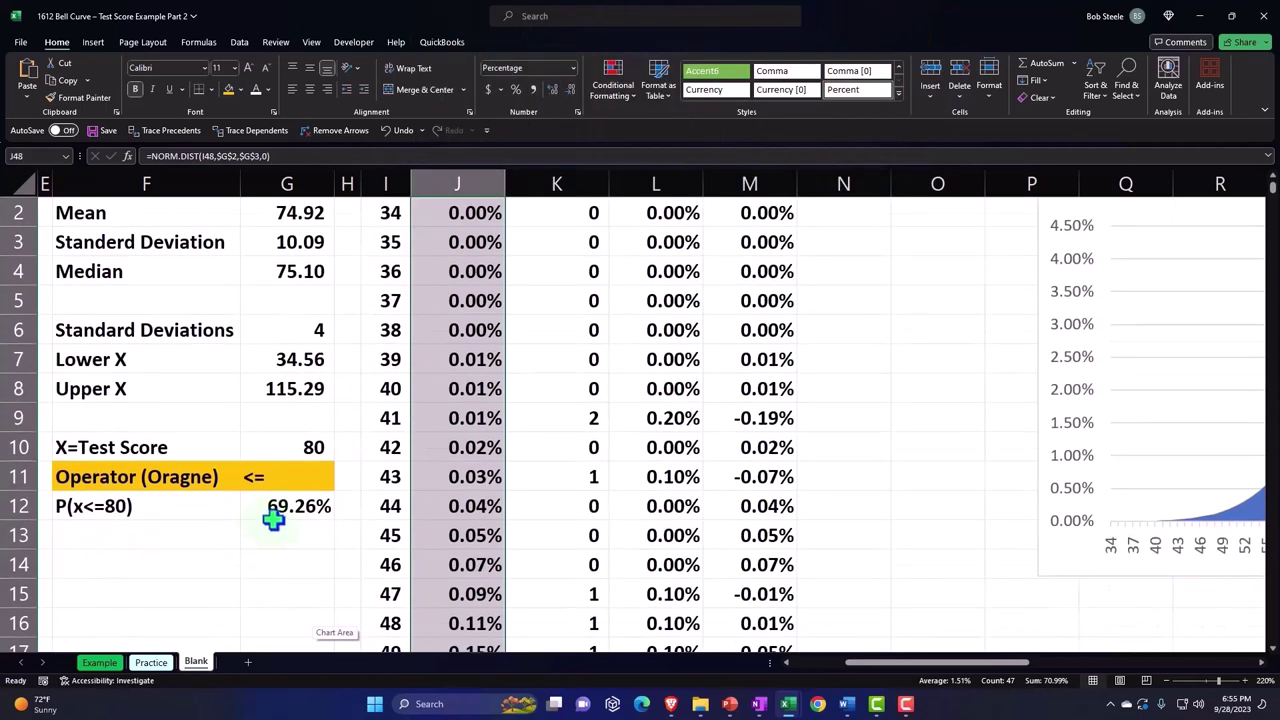
{"action": "left_click", "coordinate": [278, 510]}
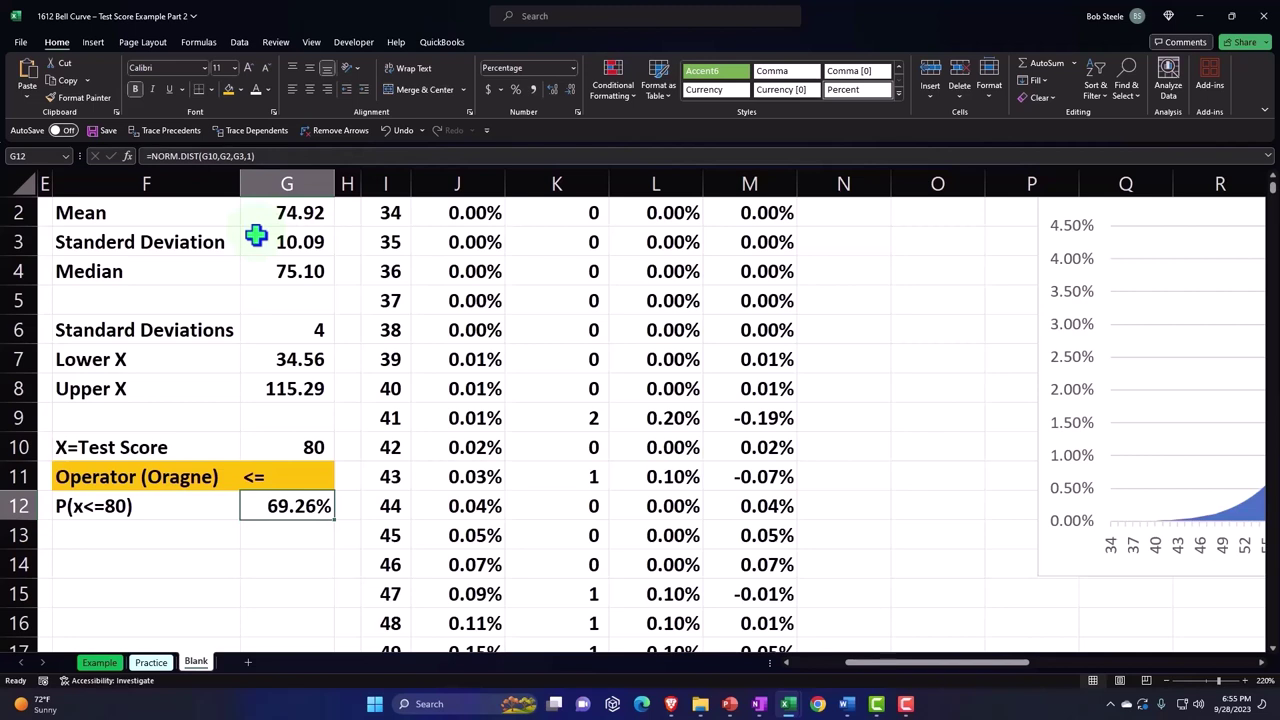
- Add a 'Z' label in the cell below the P(x<=80) label
{"action": "left_click", "coordinate": [157, 533]}
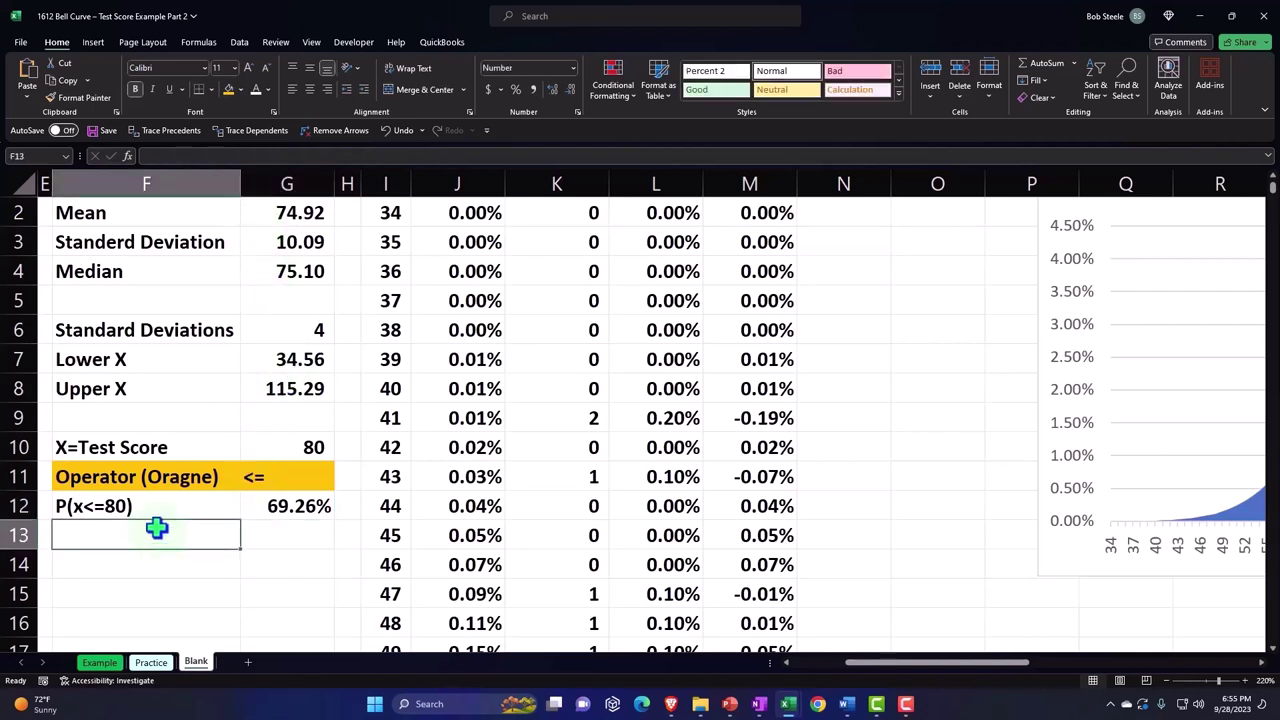
{"action": "type", "text": "Z"}
{"action": "key", "text": "Tab"}
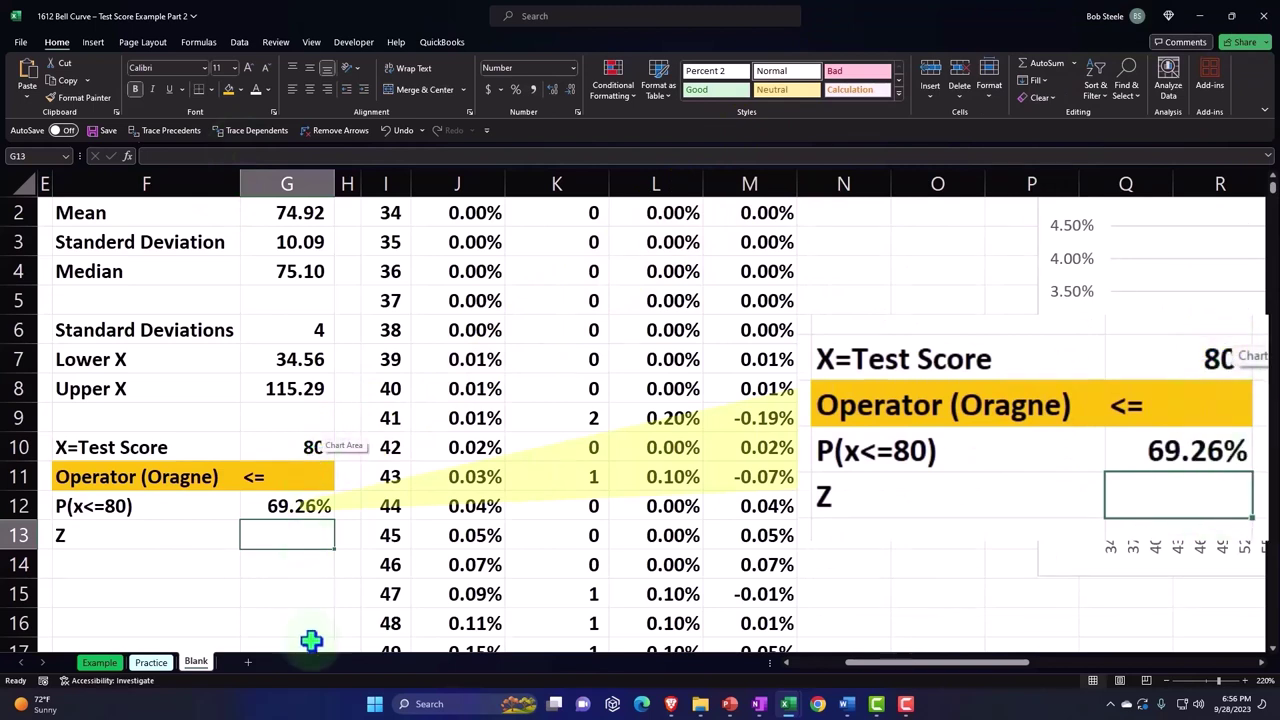
- Compute the Z score with =(G10-G2)/G3, displayed as 0.50 at two decimals
{"action": "type", "text": "="}
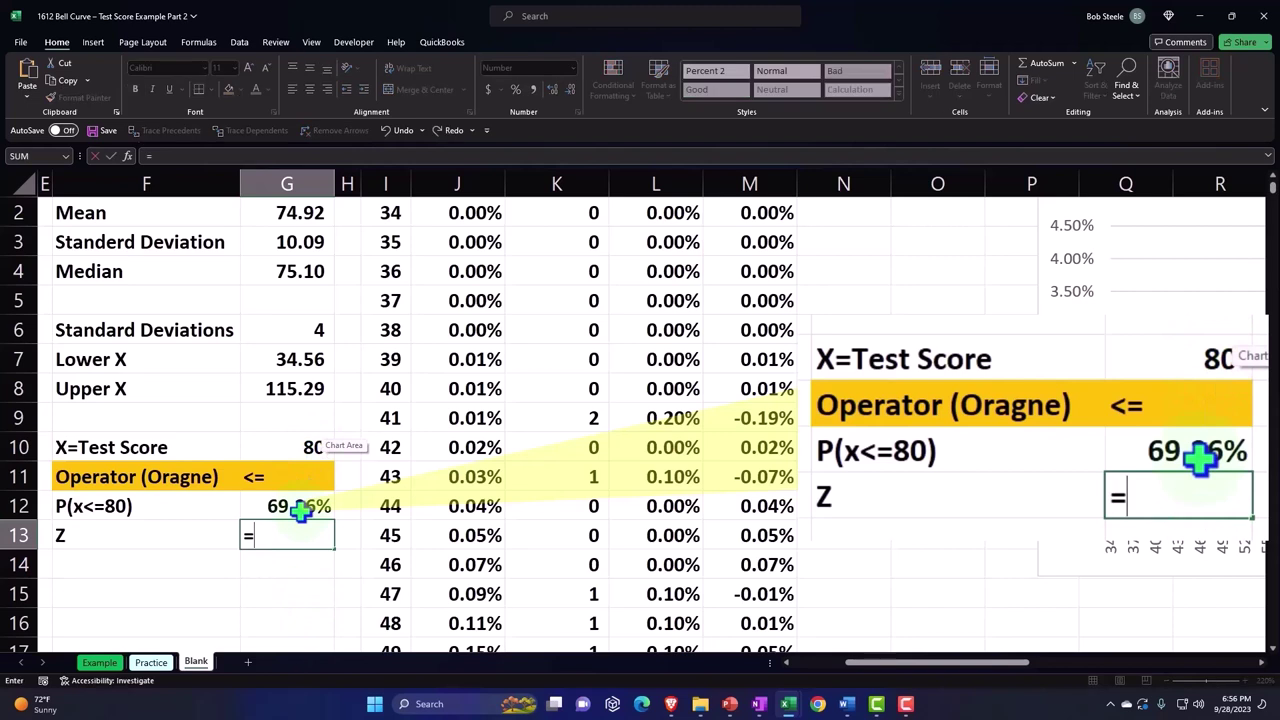
{"action": "type", "text": "("}
{"action": "left_click", "coordinate": [296, 447]}
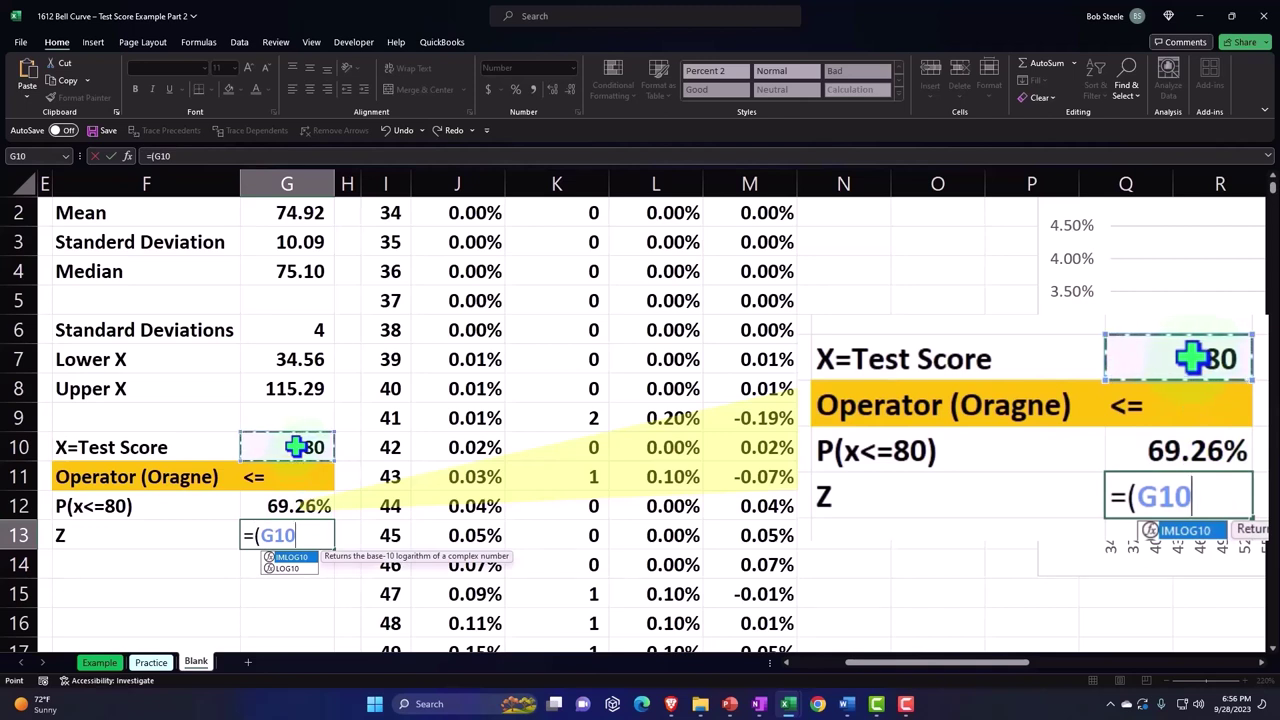
{"action": "type", "text": "-"}
{"action": "left_click", "coordinate": [287, 214]}
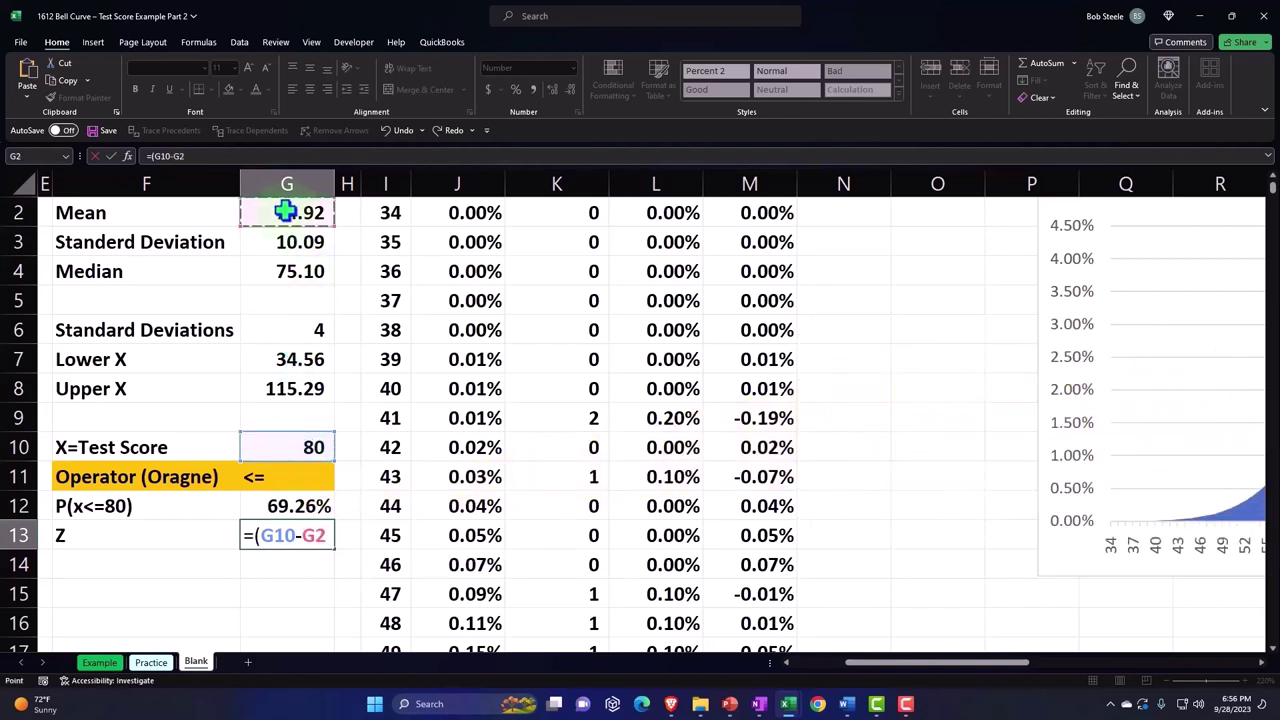
{"action": "type", "text": ")"}
{"action": "type", "text": "/"}
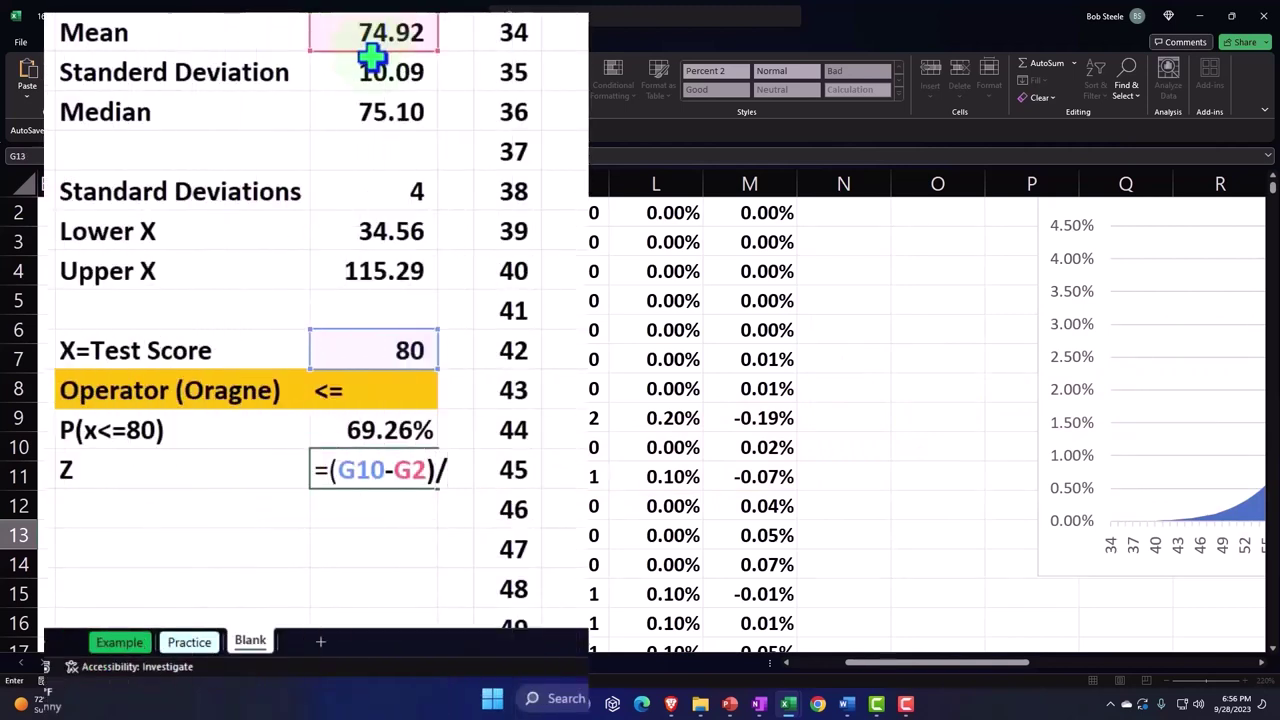
{"action": "left_click", "coordinate": [372, 75]}
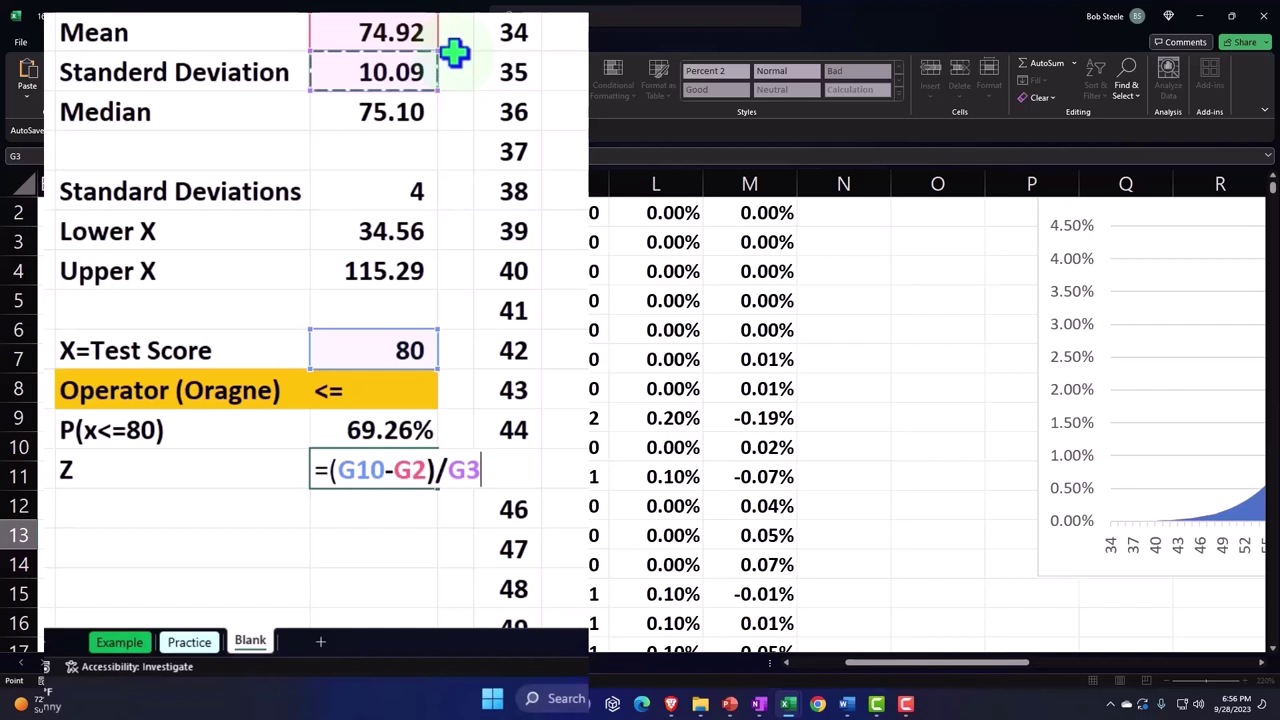
{"action": "key", "text": "Return"}
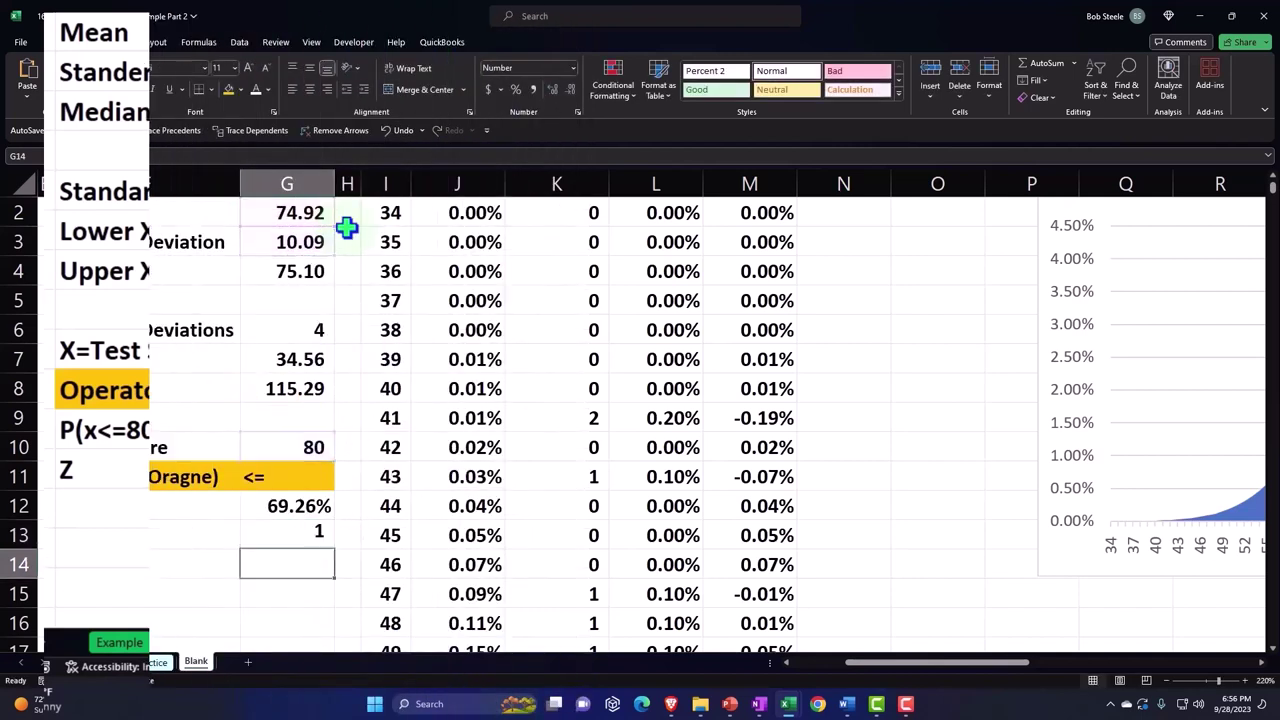
{"action": "left_click", "coordinate": [315, 535]}
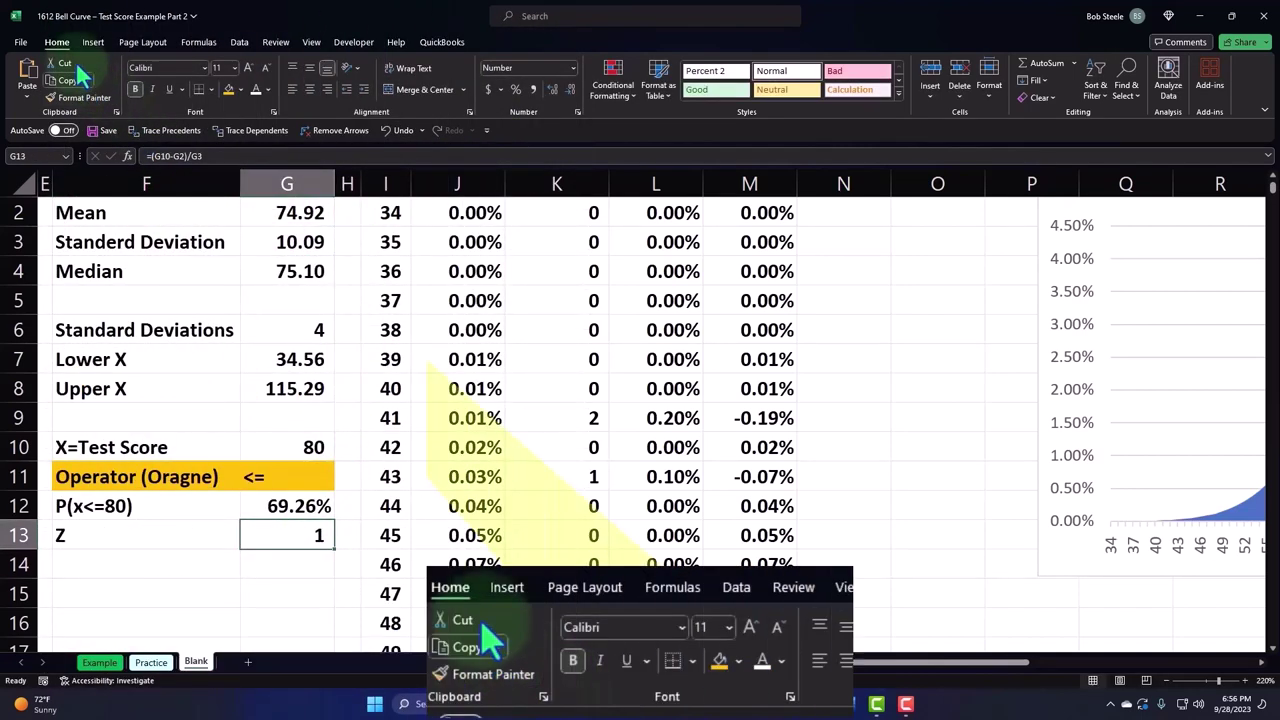
{"action": "left_click", "coordinate": [553, 88]}
{"action": "left_click", "coordinate": [553, 88]}
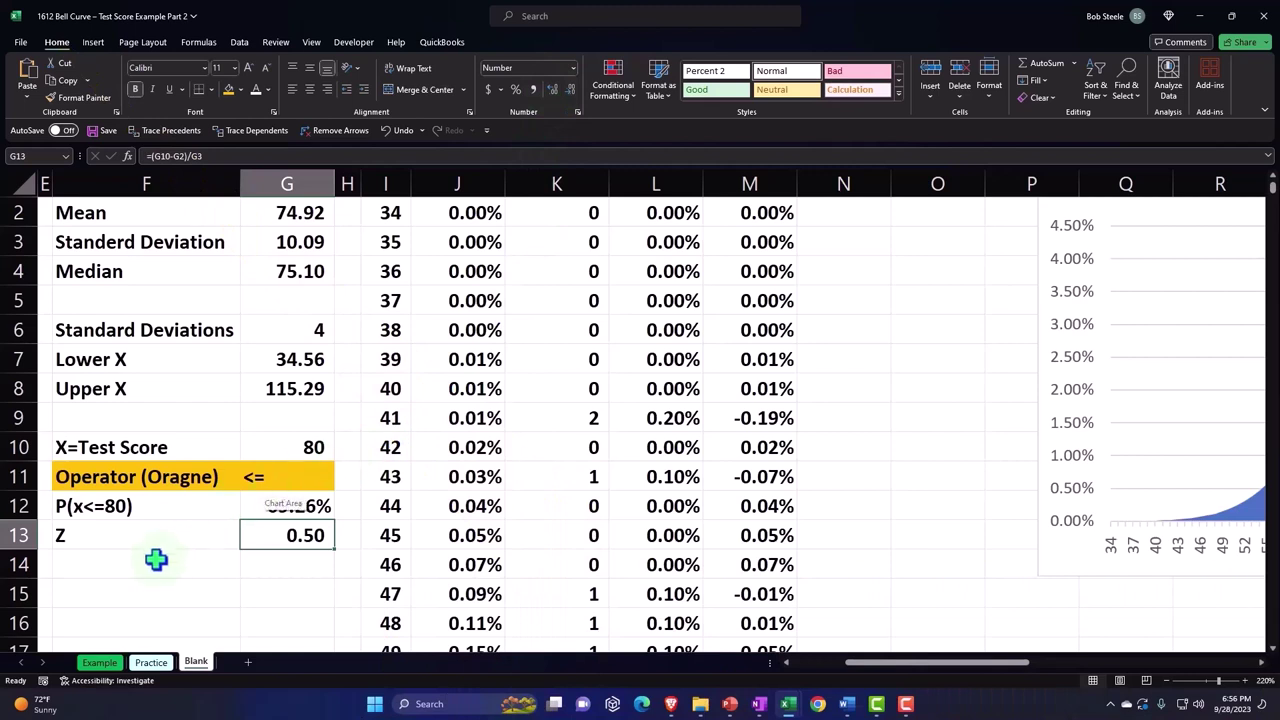
- Link the label cell under Z to the P(x<=80) label above it
{"action": "left_click", "coordinate": [152, 561]}
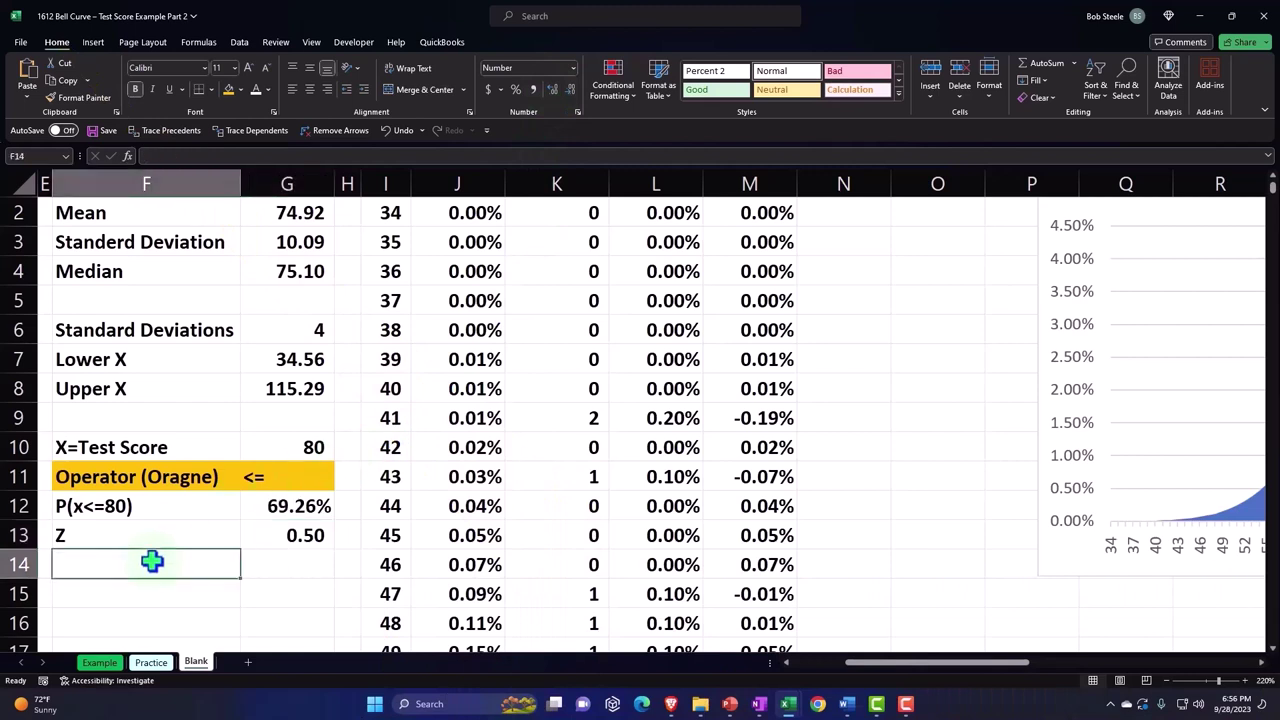
{"action": "type", "text": "="}
{"action": "key", "text": "Up"}
{"action": "key", "text": "Up"}
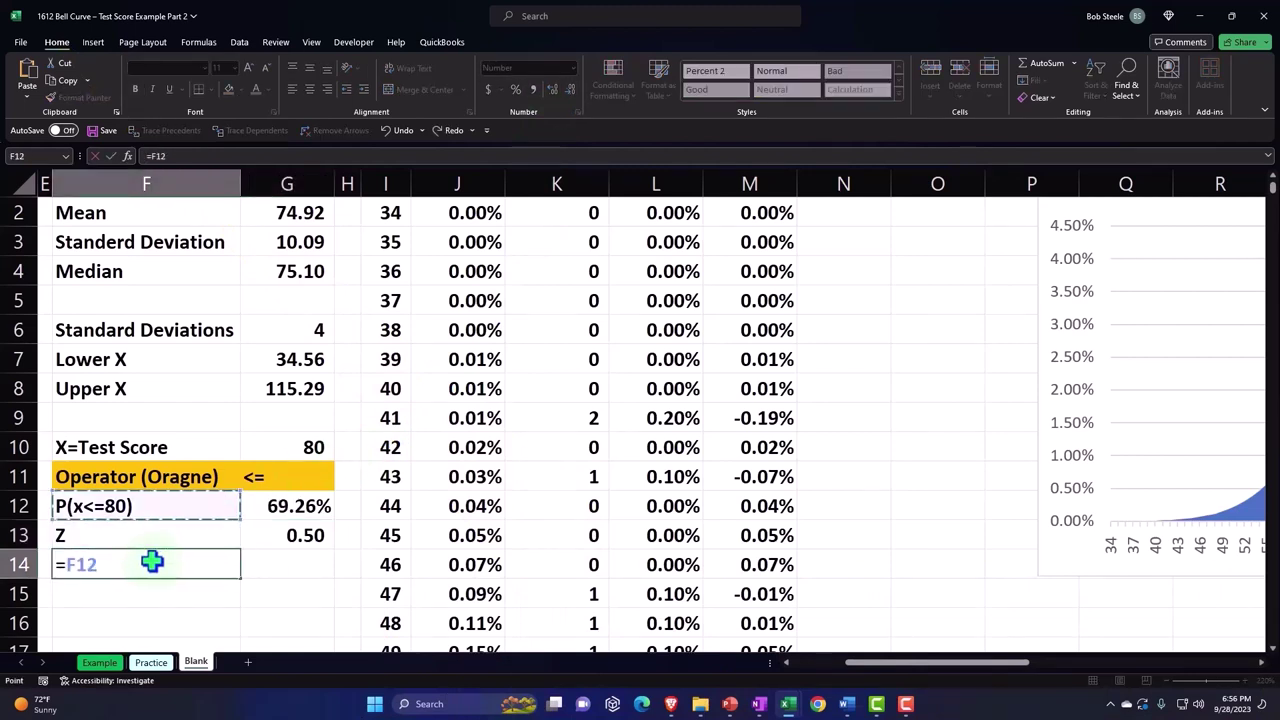
{"action": "key", "text": "Return"}
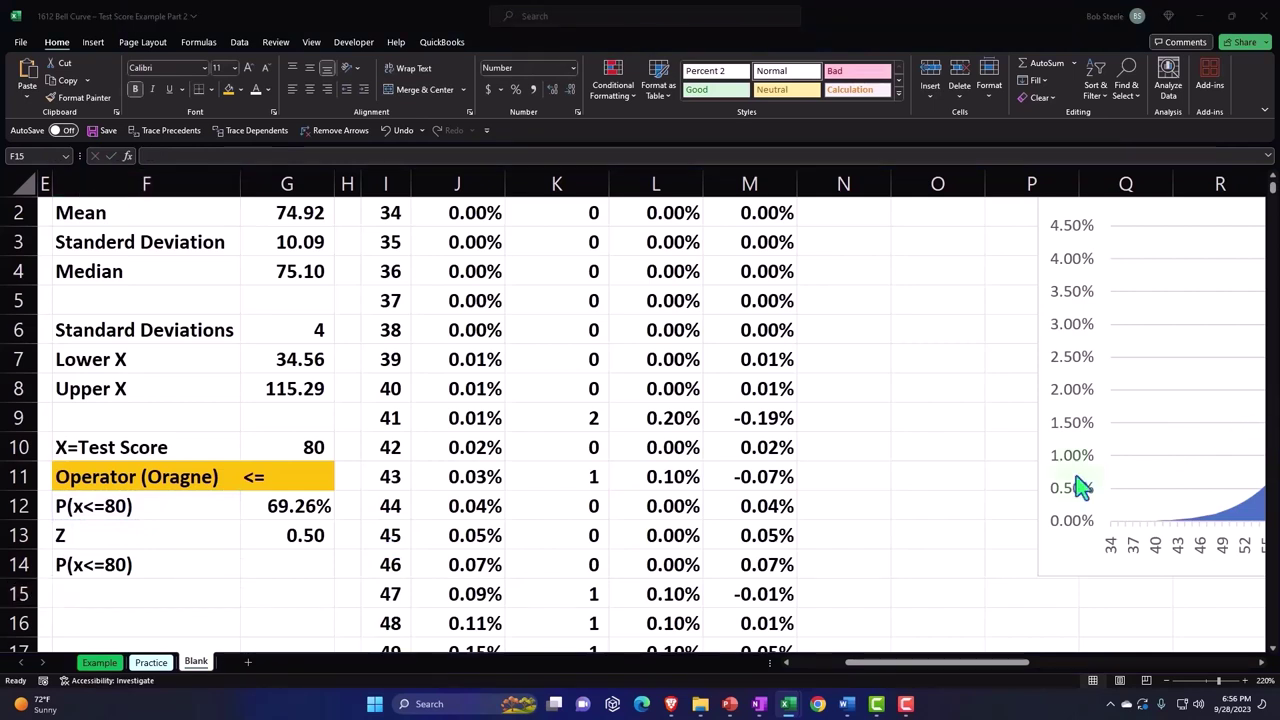
- Enter =NORM.S.DIST(G13,1) beside it, formatted as a percentage showing 69.26%
{"action": "left_click", "coordinate": [283, 560]}
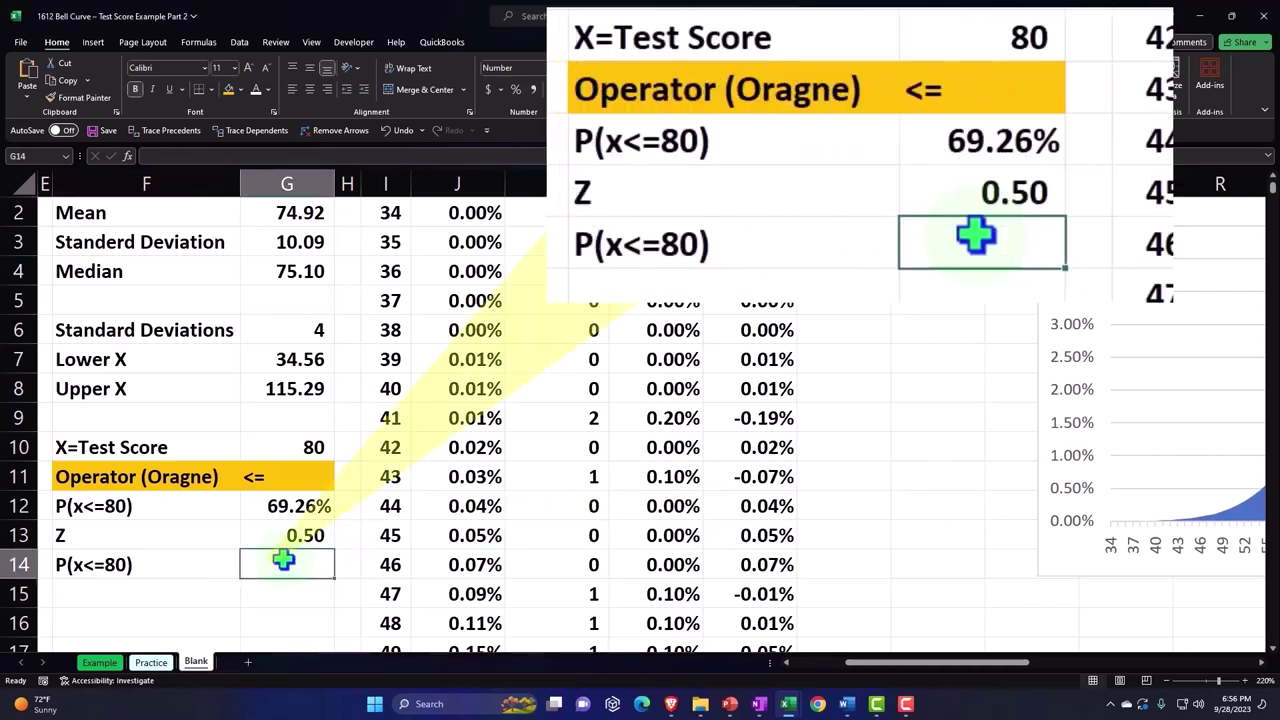
{"action": "type", "text": "=nor"}
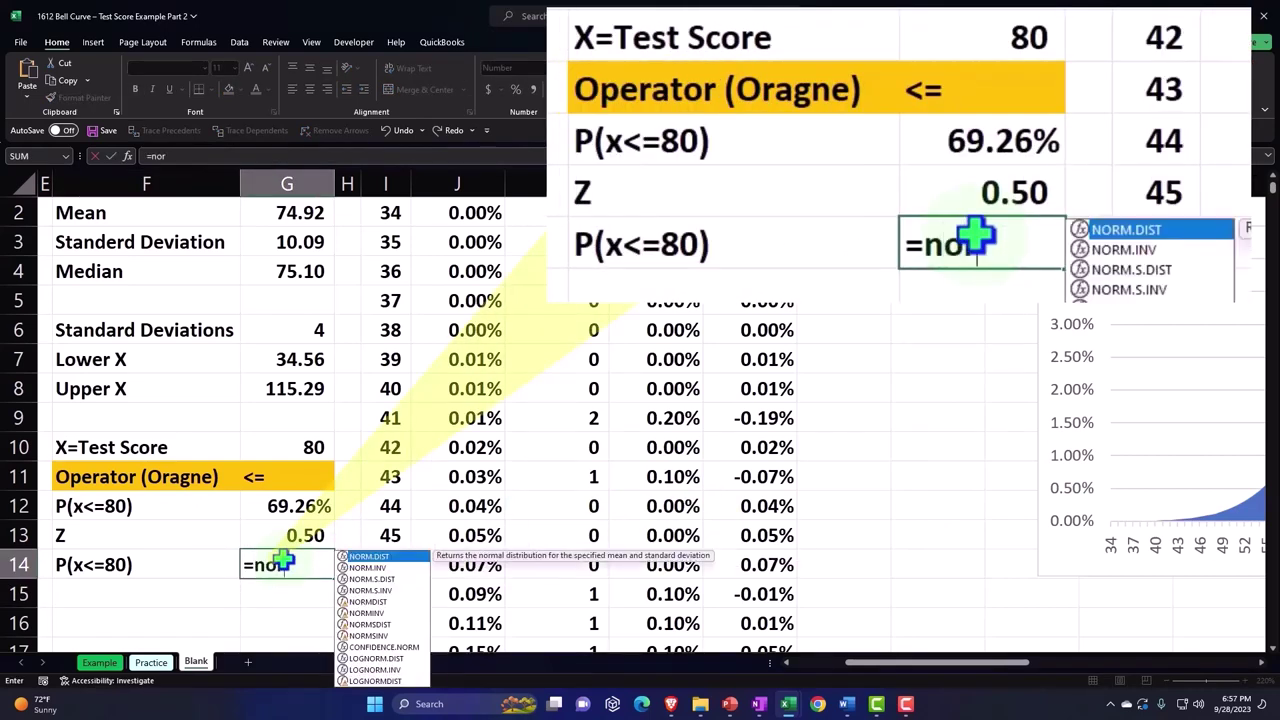
{"action": "type", "text": "m"}
{"action": "type", "text": ".s"}
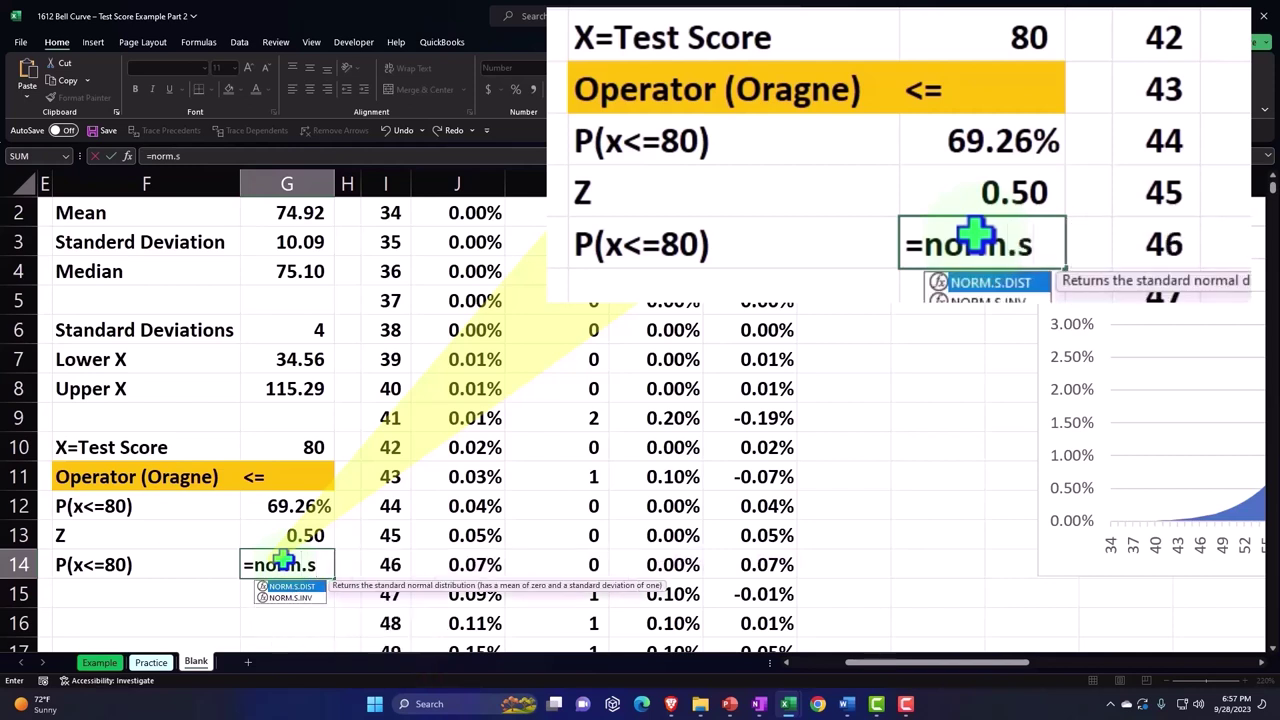
{"action": "key", "text": "Tab"}
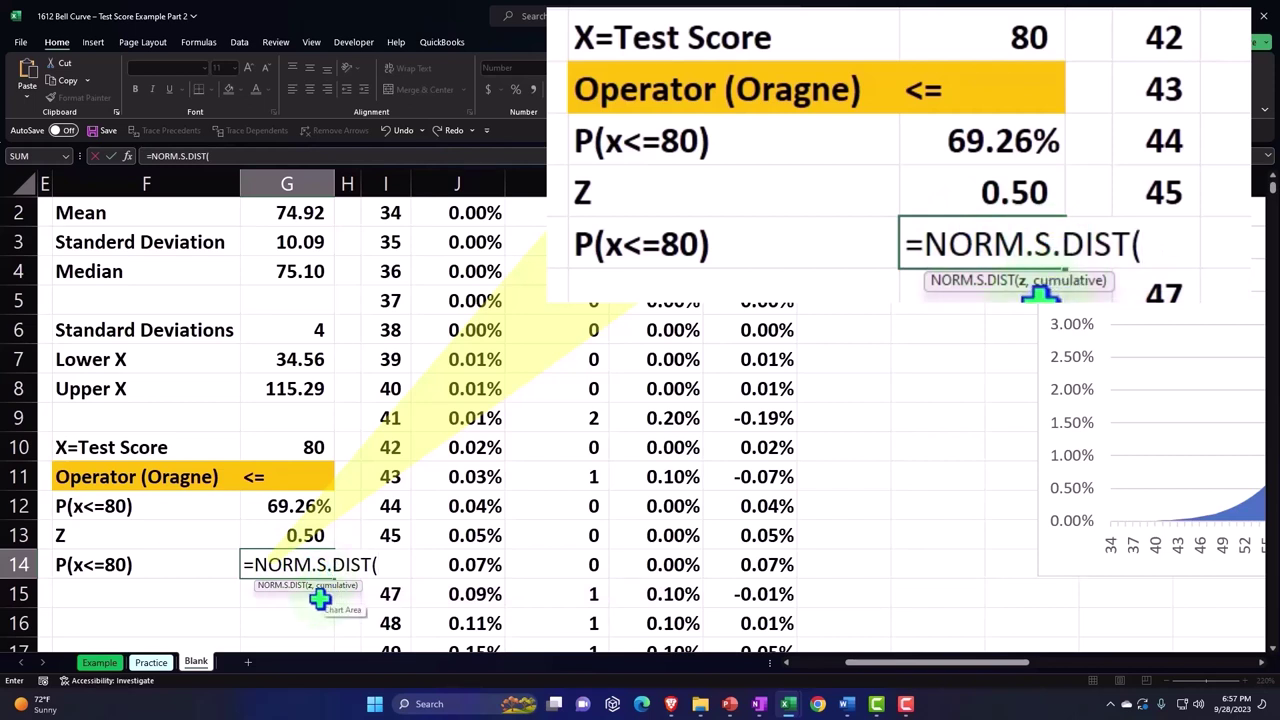
{"action": "left_click", "coordinate": [303, 535]}
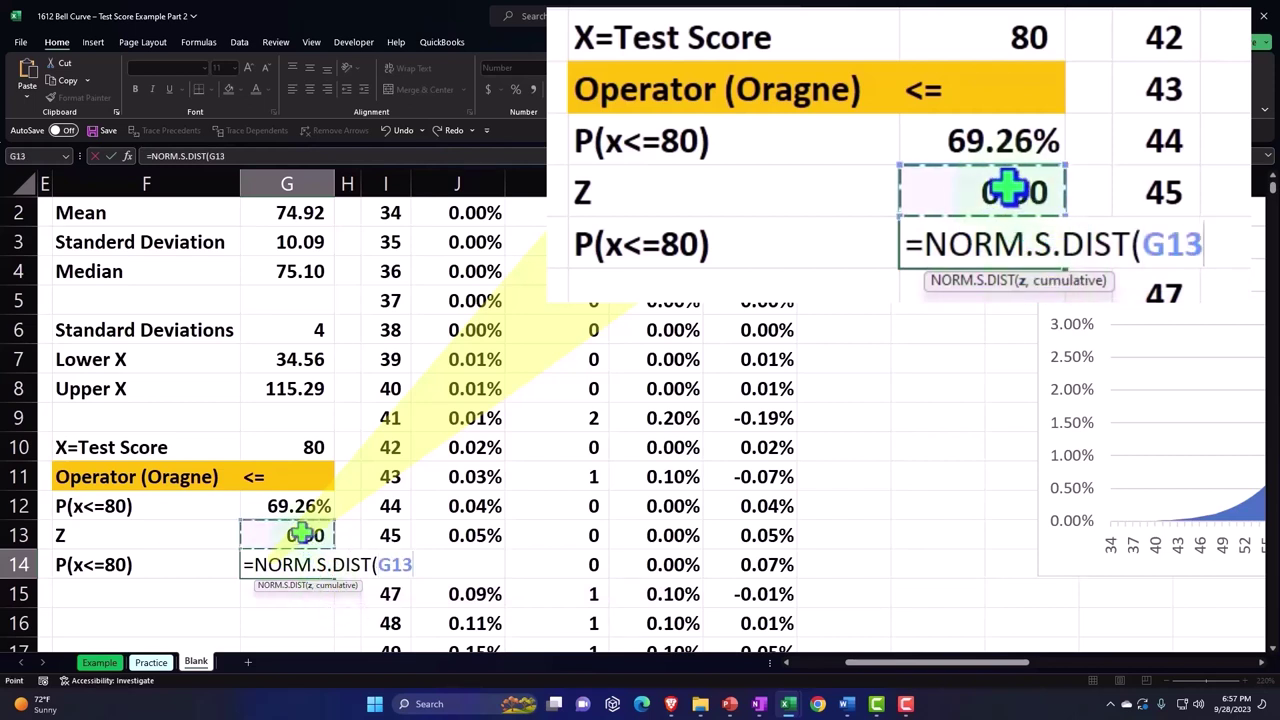
{"action": "type", "text": ","}
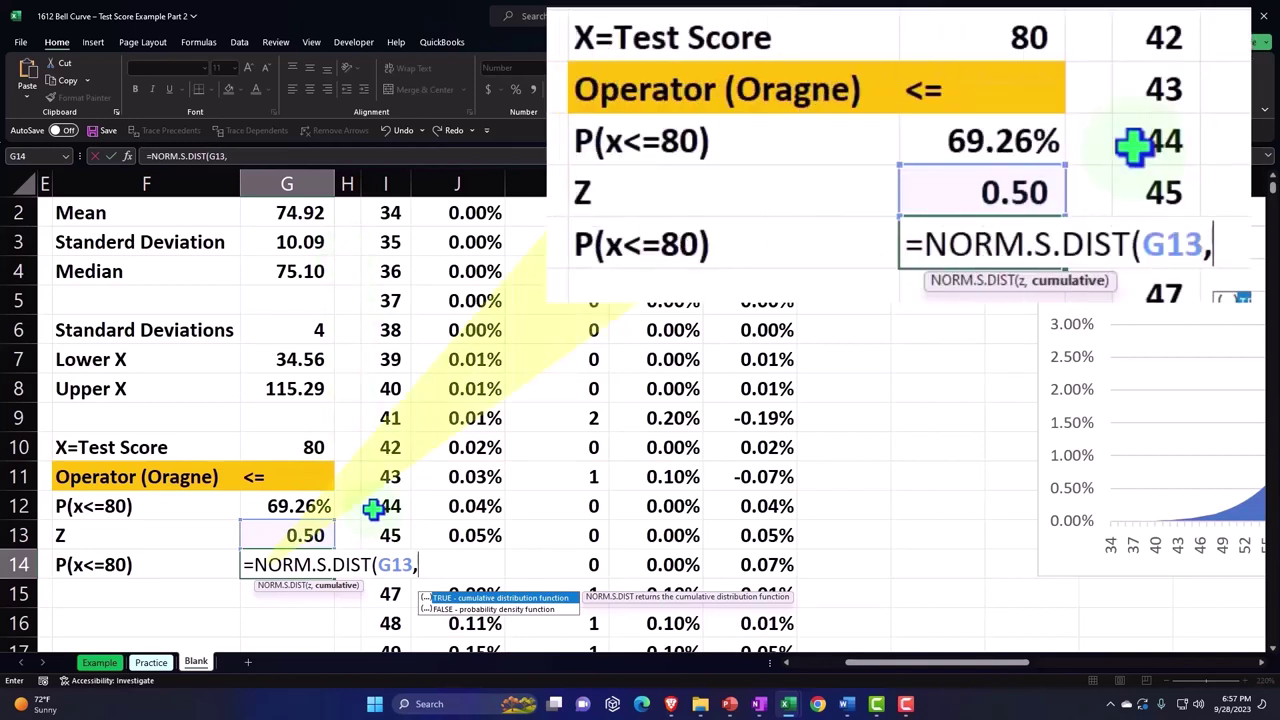
{"action": "type", "text": "1)"}
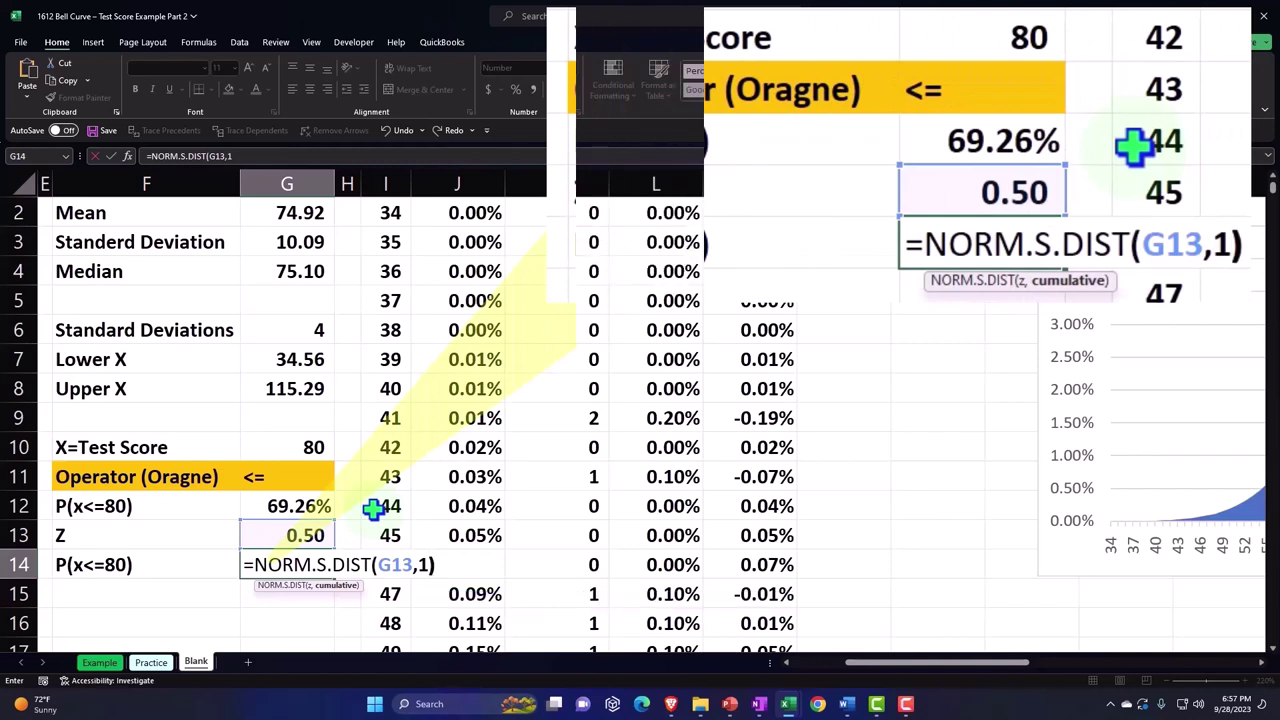
{"action": "key", "text": "Return"}
{"action": "key", "text": "Up"}
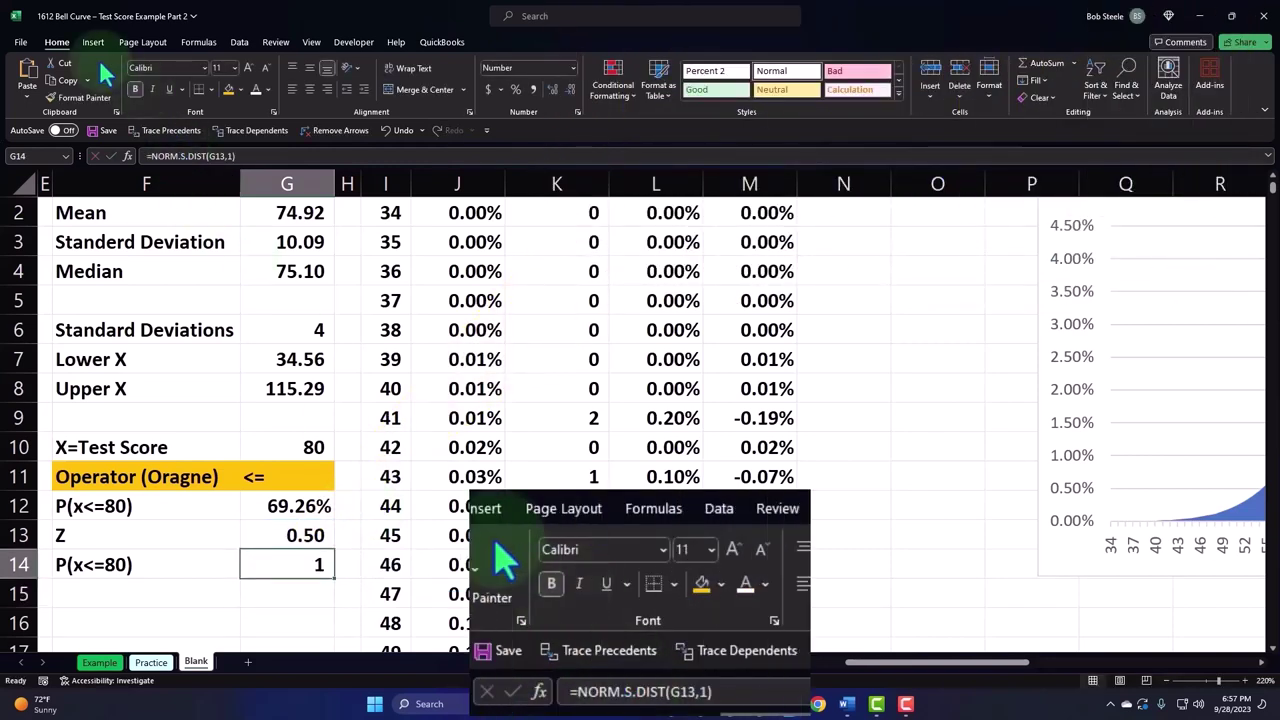
{"action": "left_click", "coordinate": [515, 89]}
{"action": "left_click", "coordinate": [554, 88]}
{"action": "left_click", "coordinate": [554, 88]}
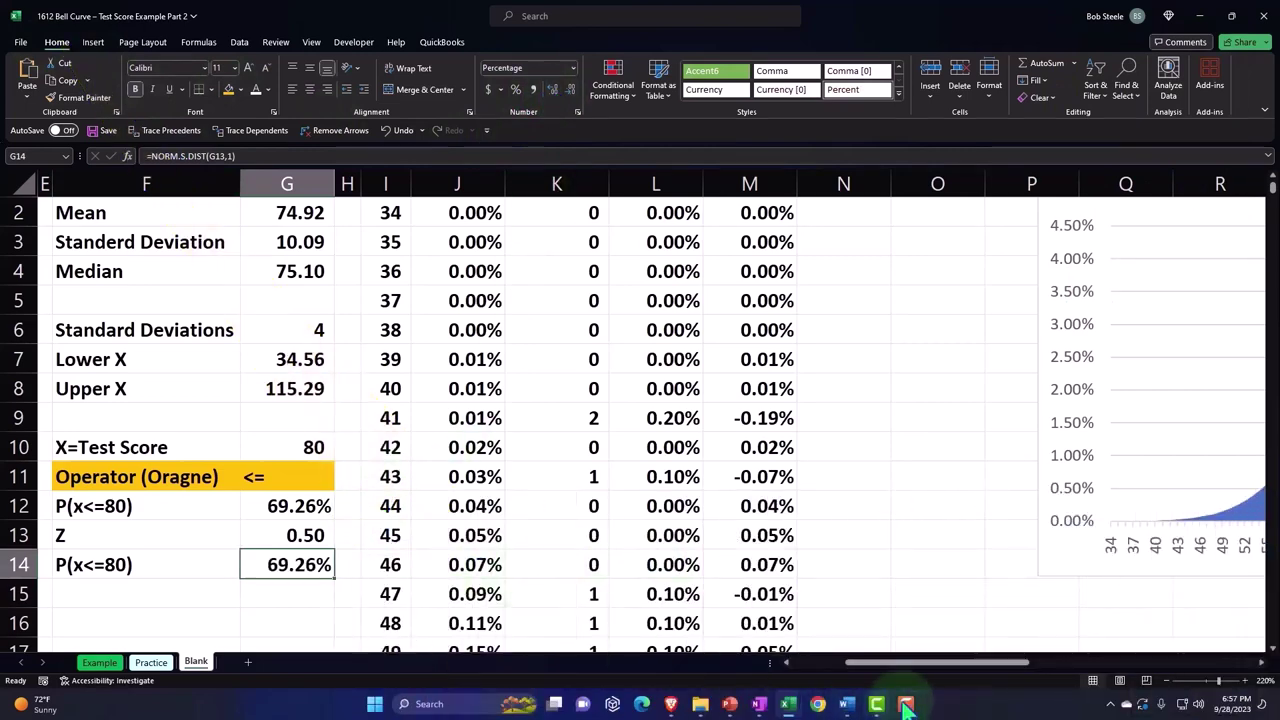
- Add a 'z' header in N1 with black fill and centred text
{"action": "left_click_drag", "start_coordinate": [903, 664], "coordinate": [975, 664]}
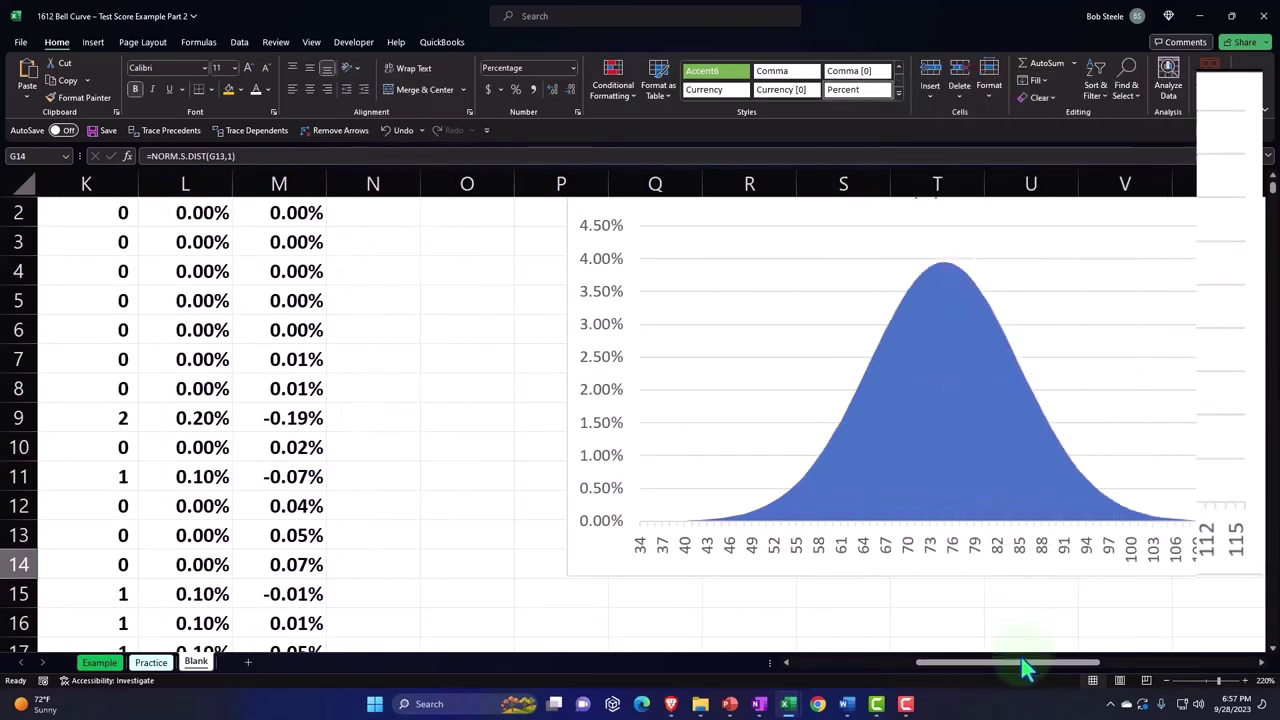
{"action": "mouse_move", "coordinate": [1020, 668]}
{"action": "left_mouse_down"}
{"action": "mouse_move", "coordinate": [960, 685]}
{"action": "mouse_move", "coordinate": [1035, 683]}
{"action": "mouse_move", "coordinate": [980, 686]}
{"action": "left_mouse_up"}
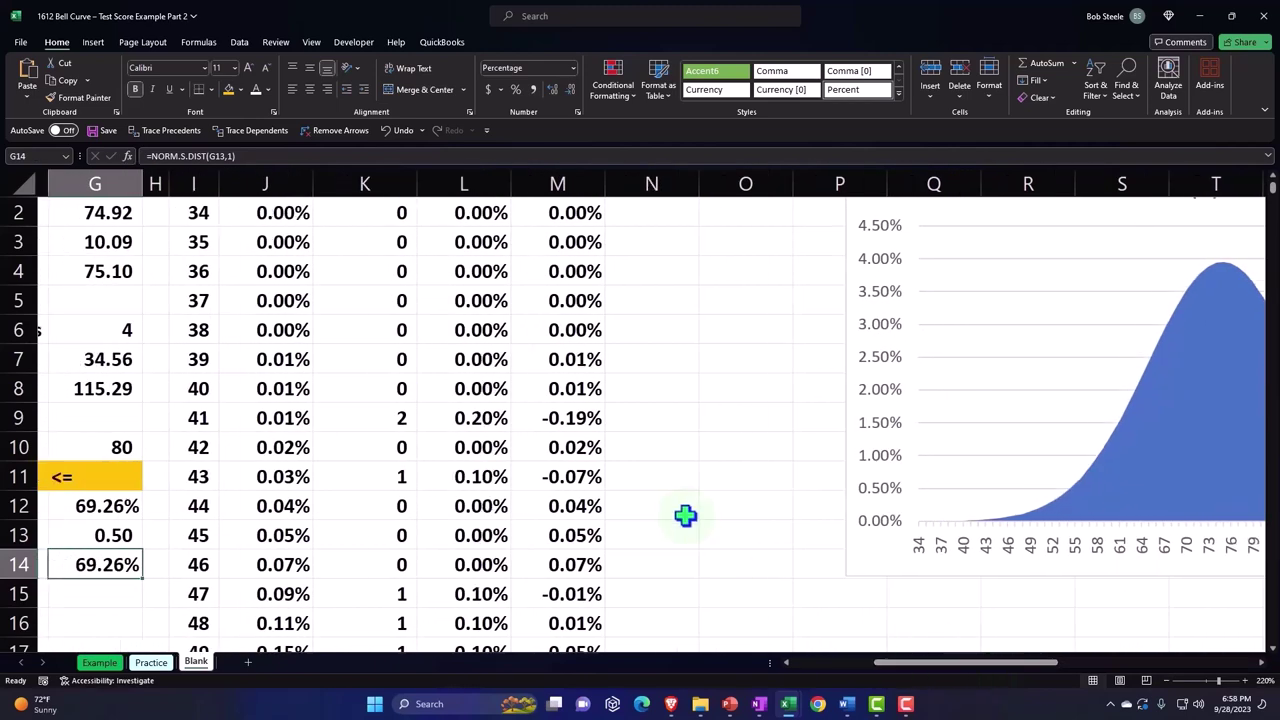
{"action": "scroll", "coordinate": [685, 515], "scroll_direction": "up", "scroll_amount": 1}
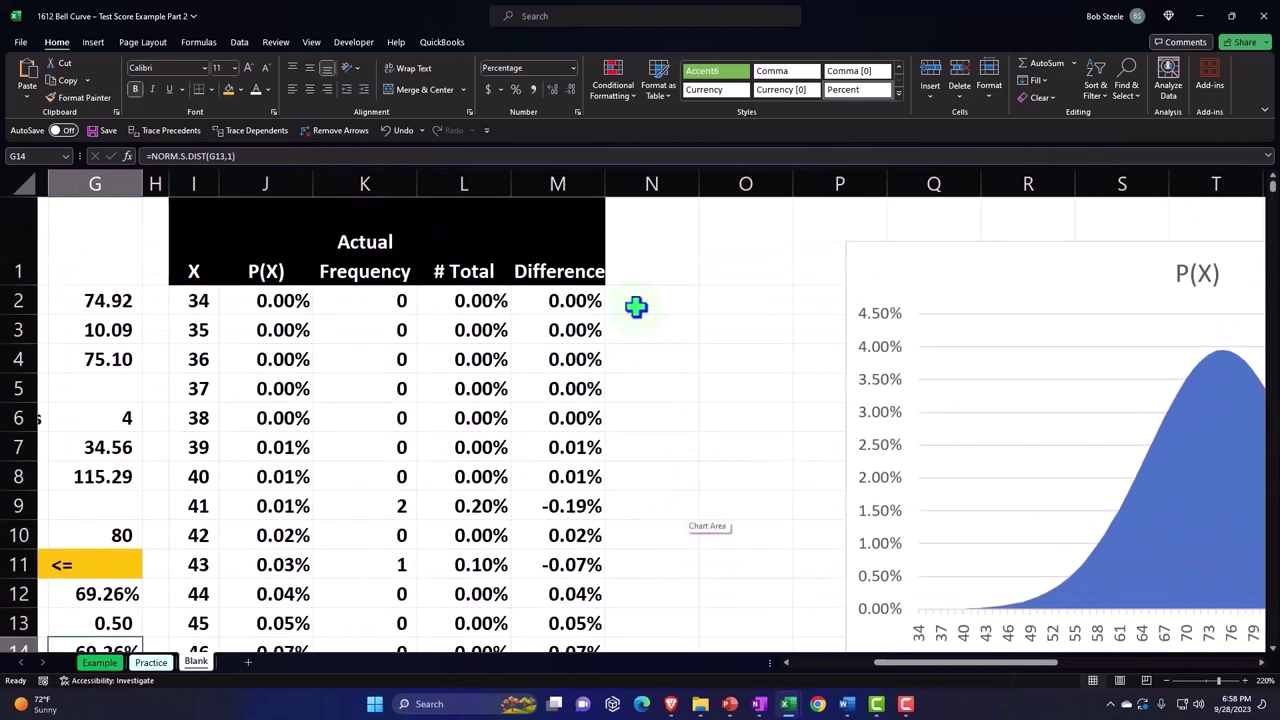
{"action": "left_click", "coordinate": [634, 264]}
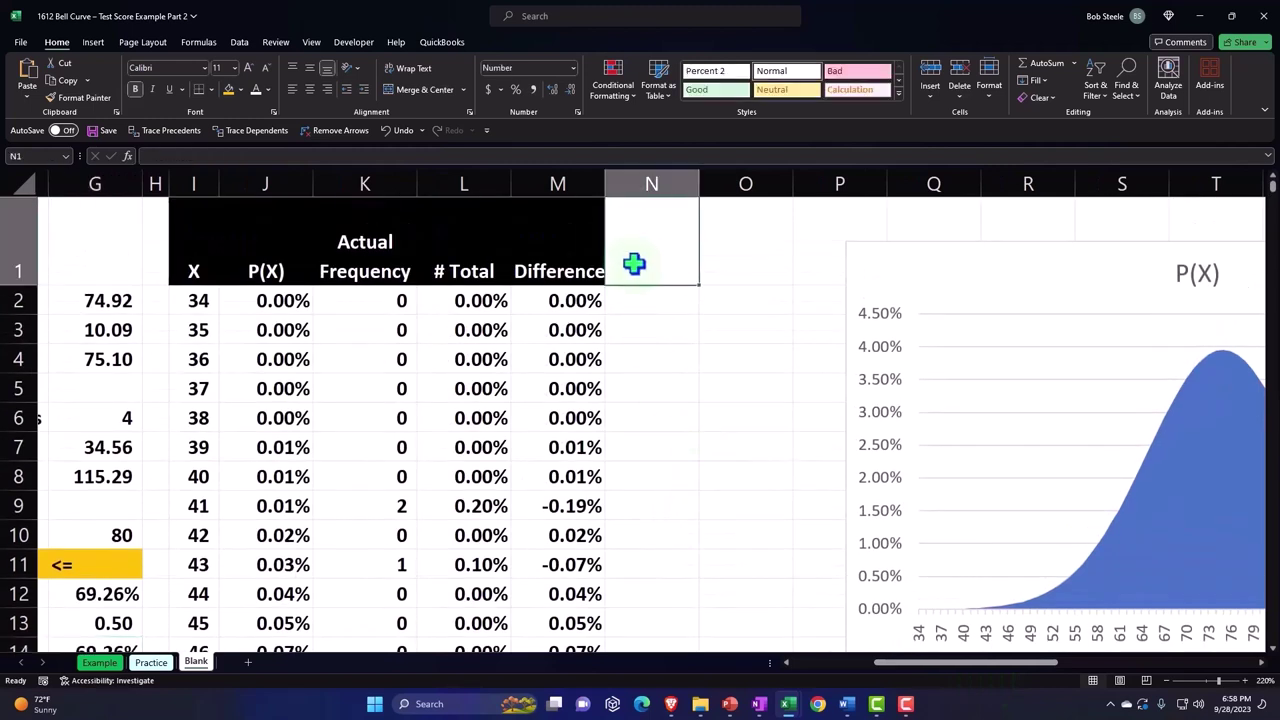
{"action": "type", "text": "z"}
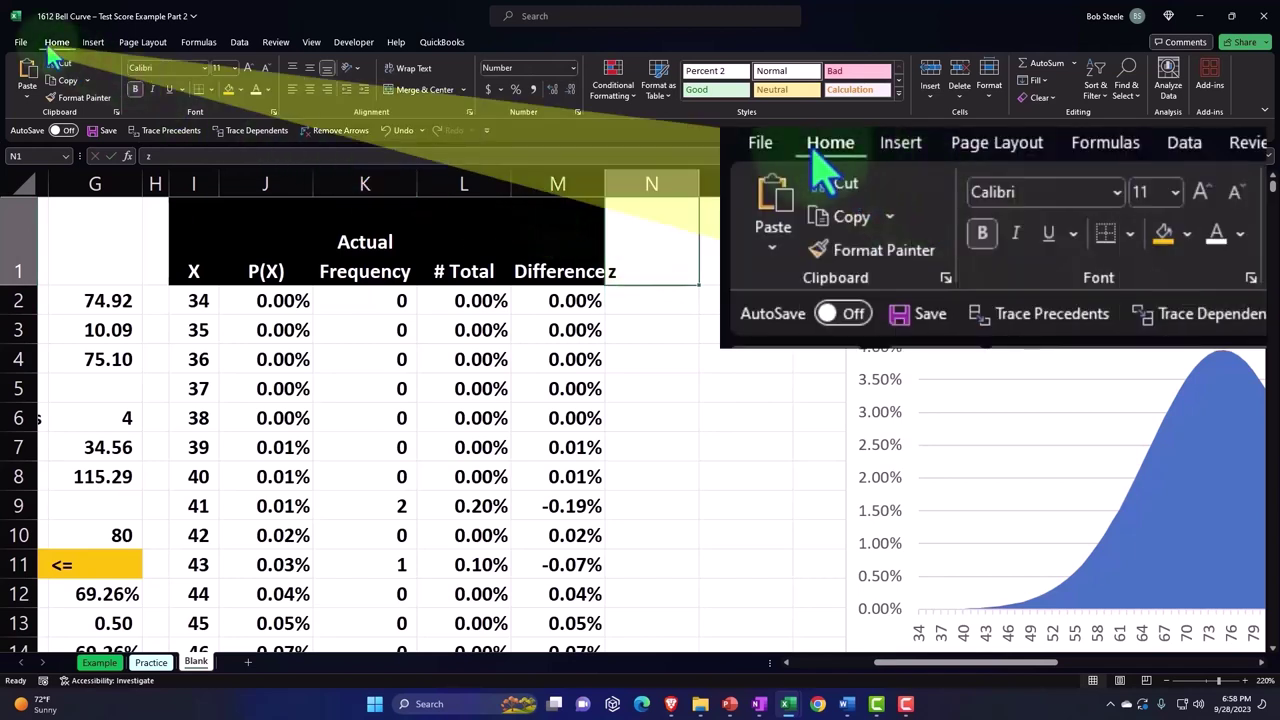
{"action": "left_click", "coordinate": [239, 89]}
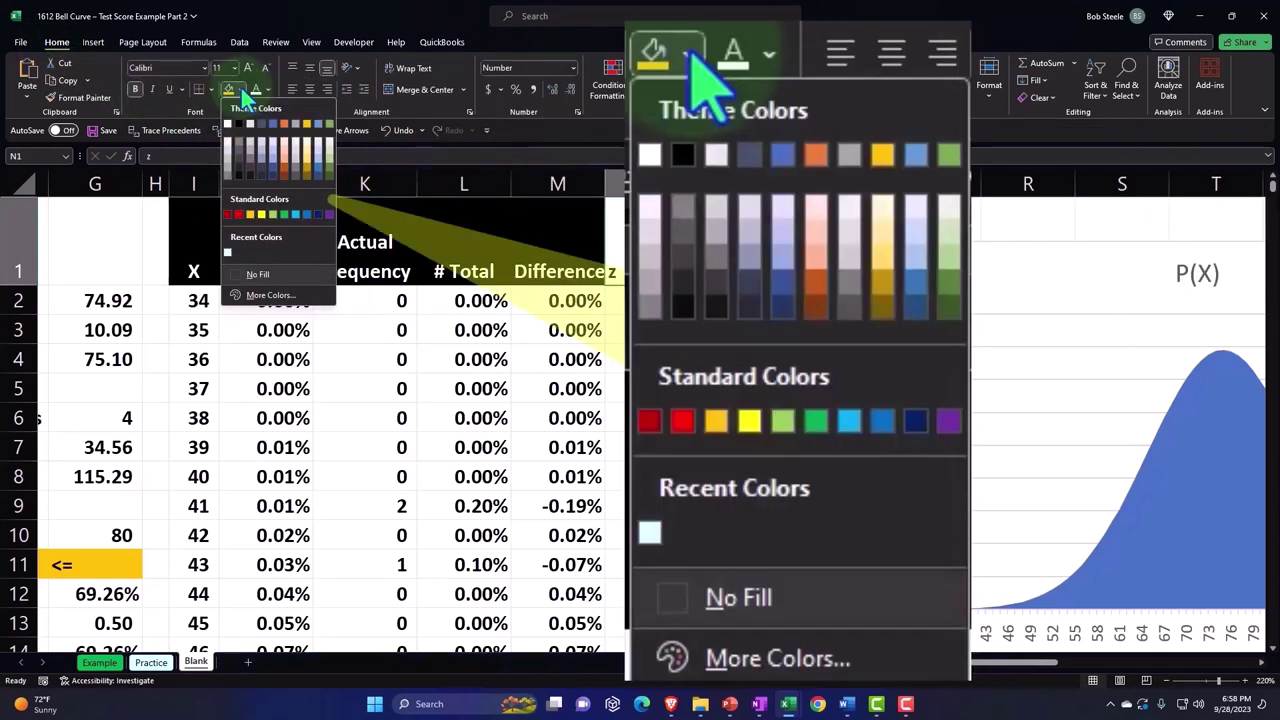
{"action": "left_click", "coordinate": [237, 123]}
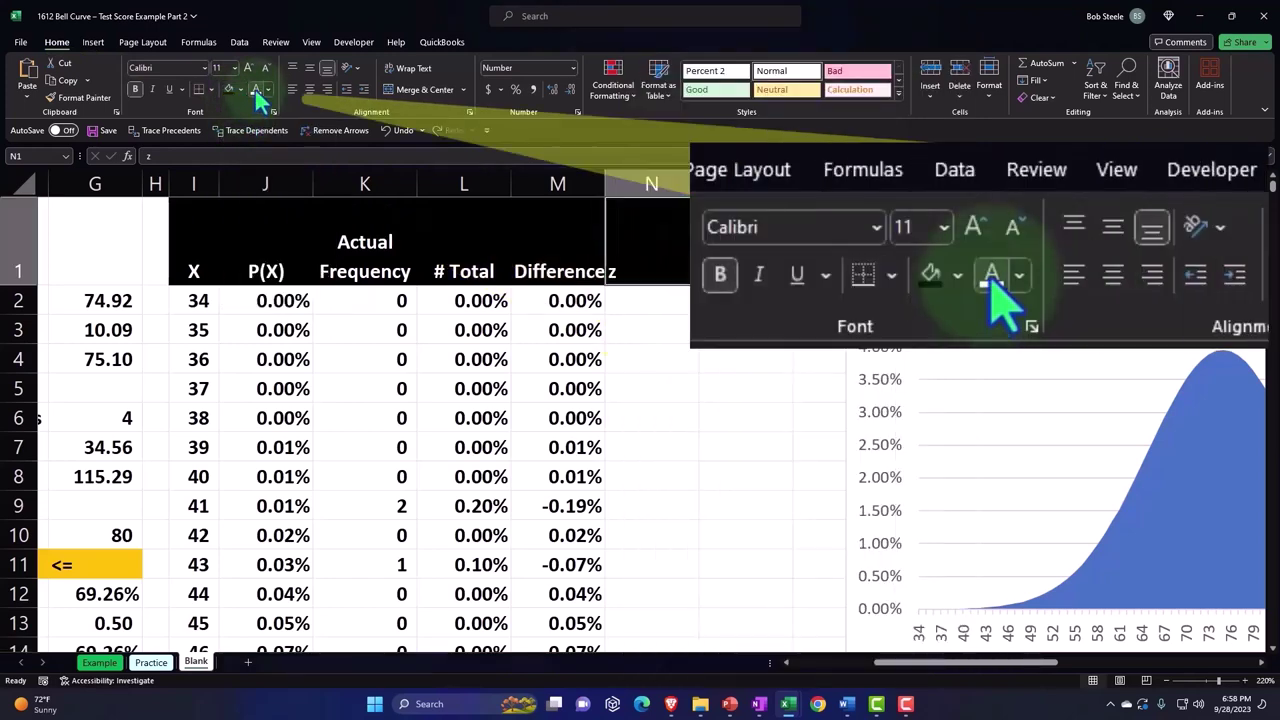
{"action": "left_click", "coordinate": [309, 90]}
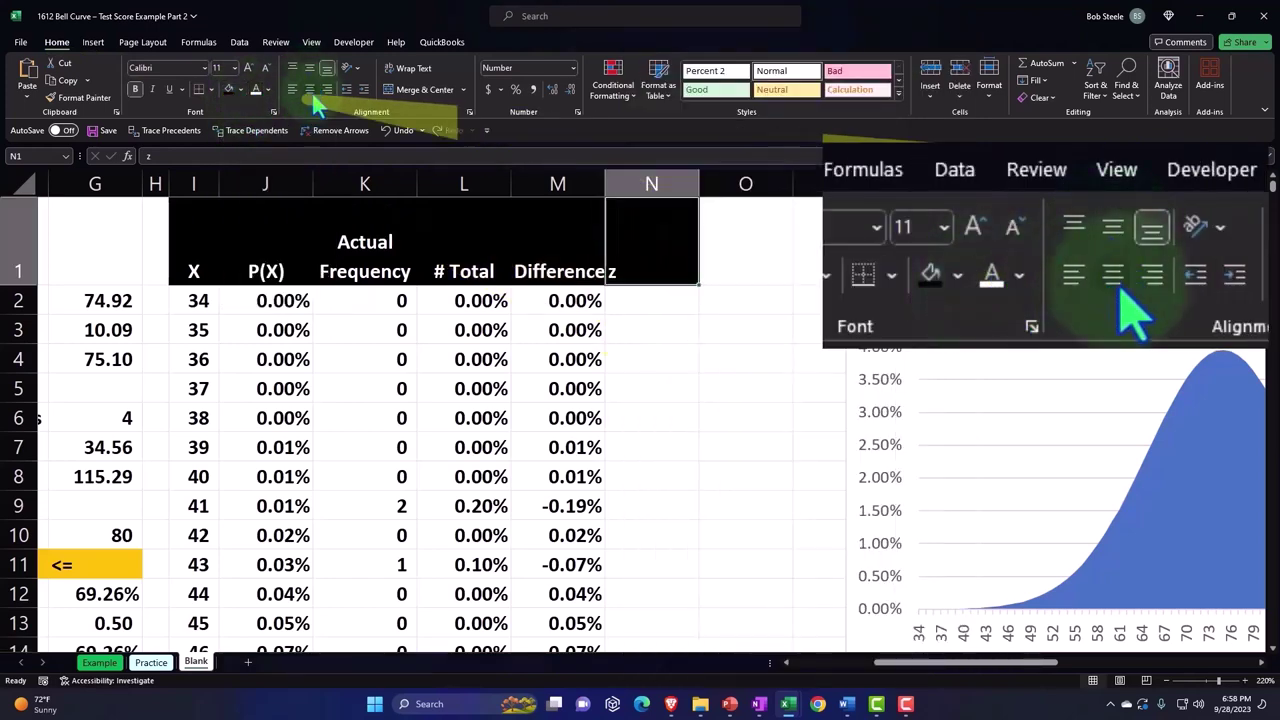
- Start a formula in N2 that references the X value in I2
{"action": "left_click", "coordinate": [647, 304]}
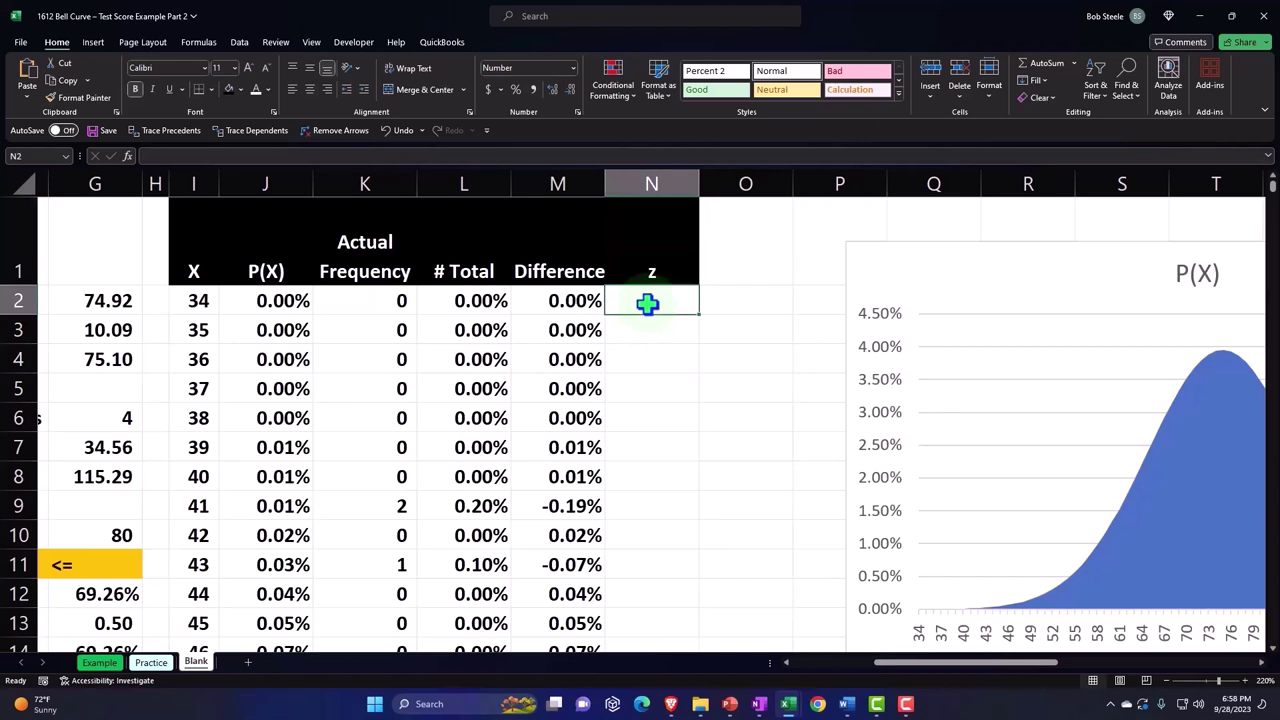
{"action": "type", "text": "=("}
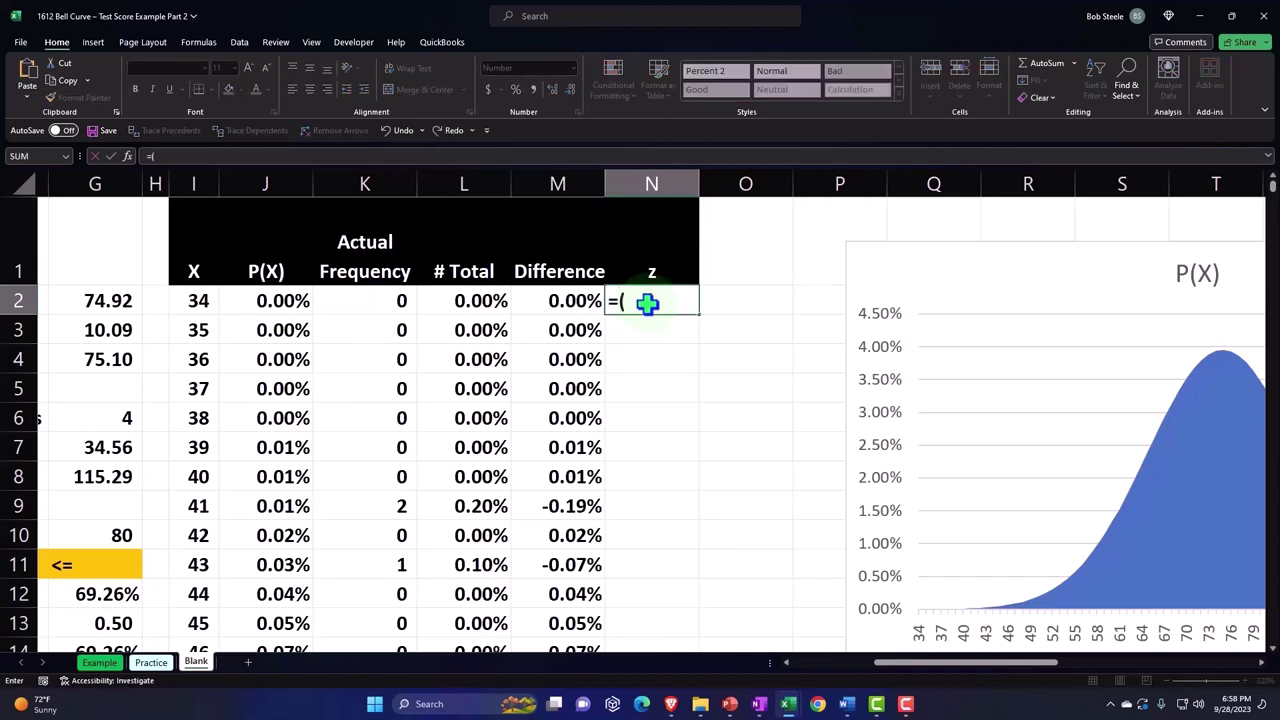
{"action": "key", "text": "Left"}
{"action": "key", "text": "Left"}
{"action": "key", "text": "Left"}
{"action": "key", "text": "Left"}
{"action": "key", "text": "Left"}
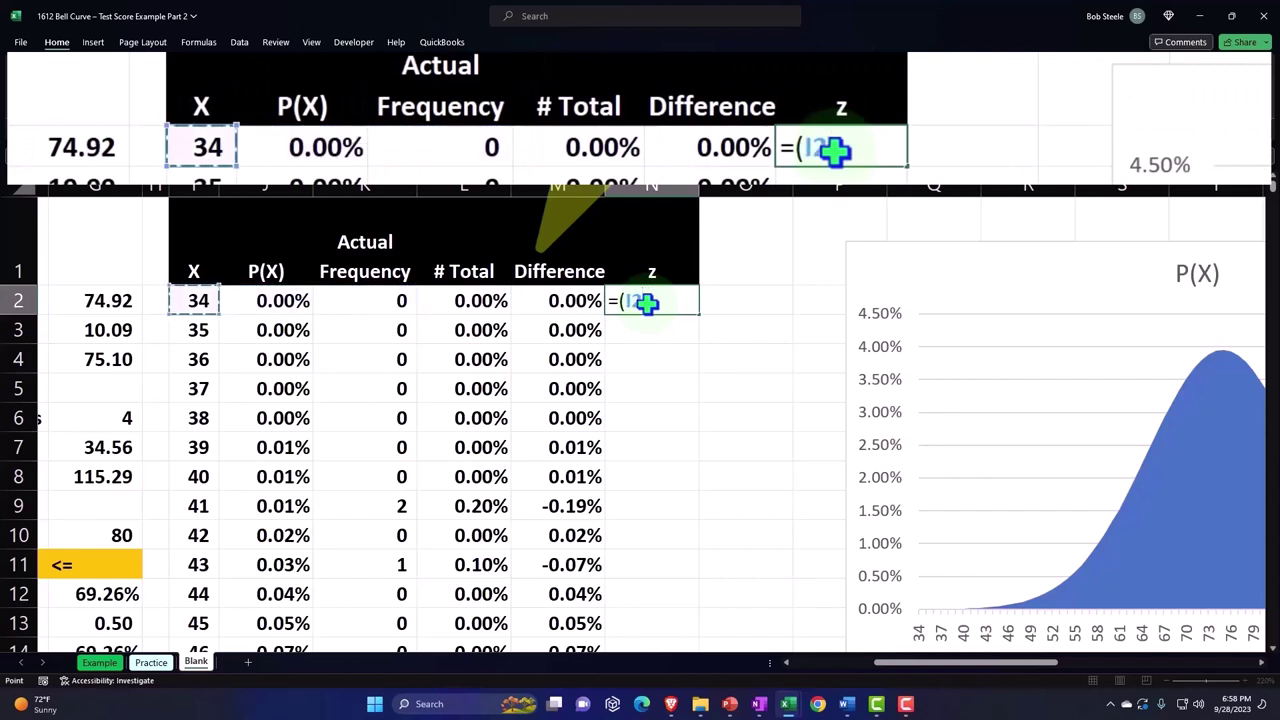
- Complete N2 as =(I2-$G$2)/$G$3, locking the mean and standard deviation references
{"action": "type", "text": "-"}
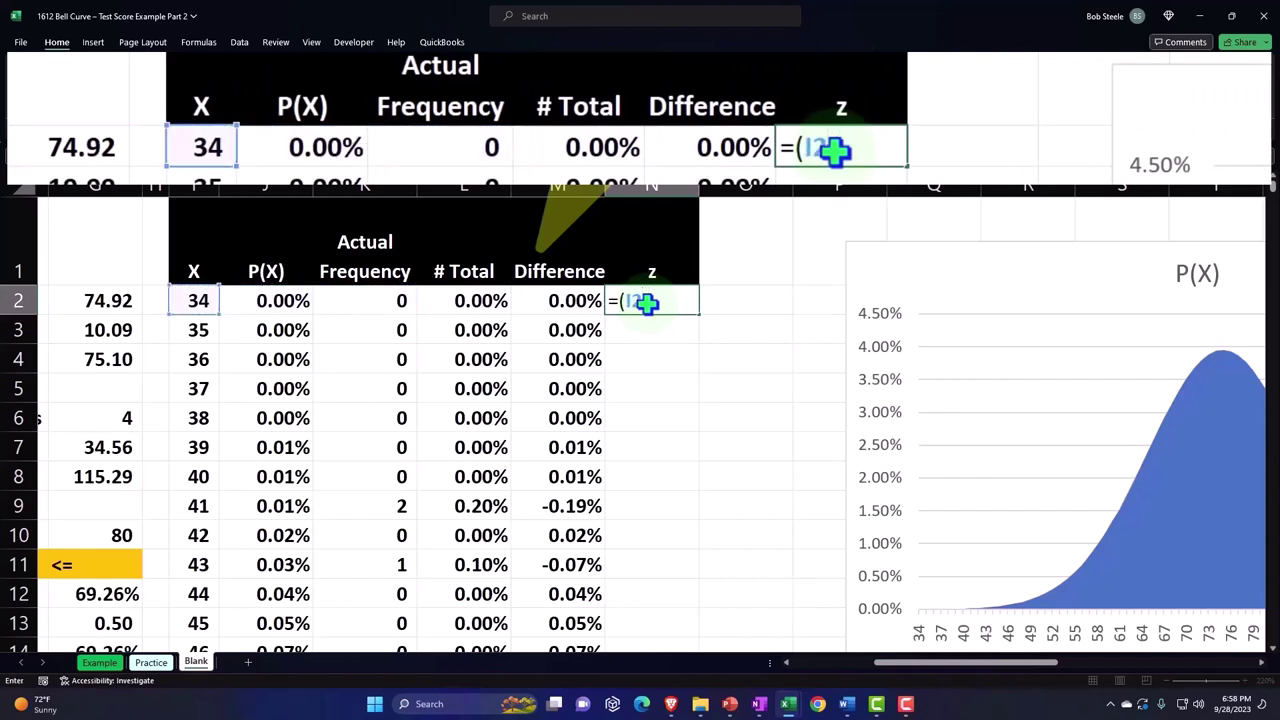
{"action": "key", "text": "Left"}
{"action": "key", "text": "Left"}
{"action": "key", "text": "Left"}
{"action": "key", "text": "Left"}
{"action": "key", "text": "Left"}
{"action": "key", "text": "Left"}
{"action": "key", "text": "Left"}
{"action": "key", "text": "Left"}
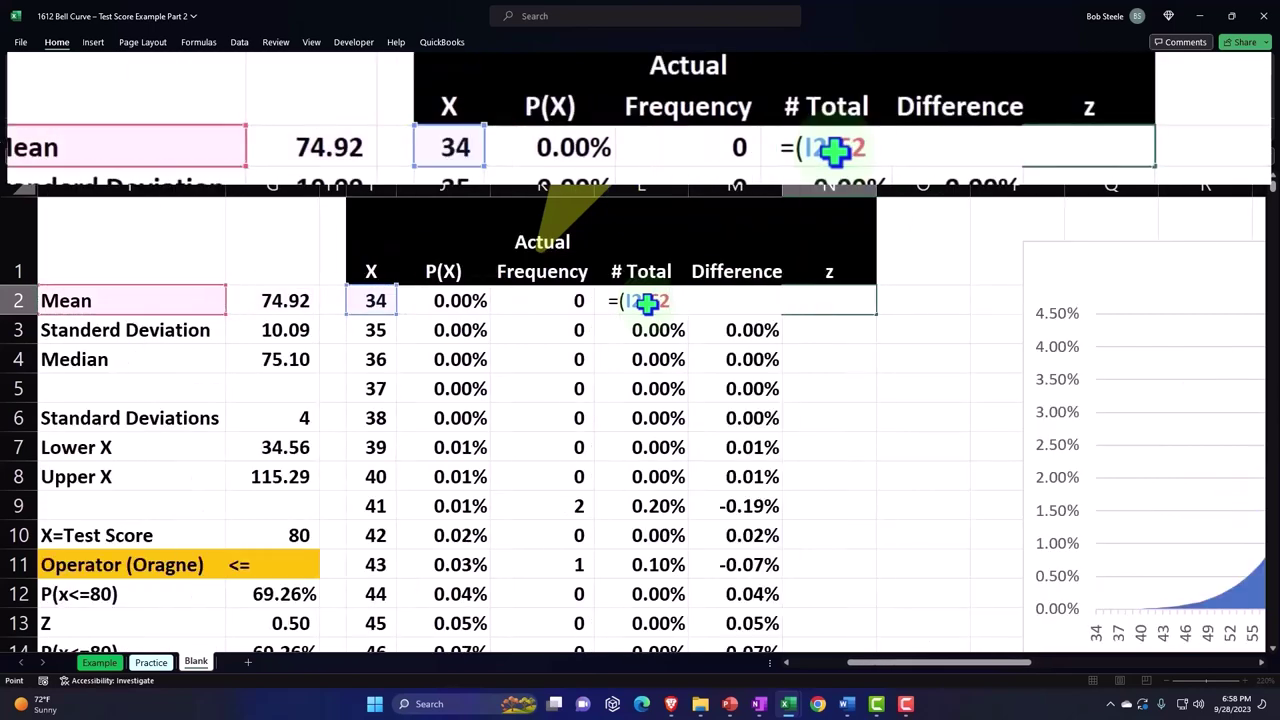
{"action": "key", "text": "Right"}
{"action": "key", "text": "Right"}
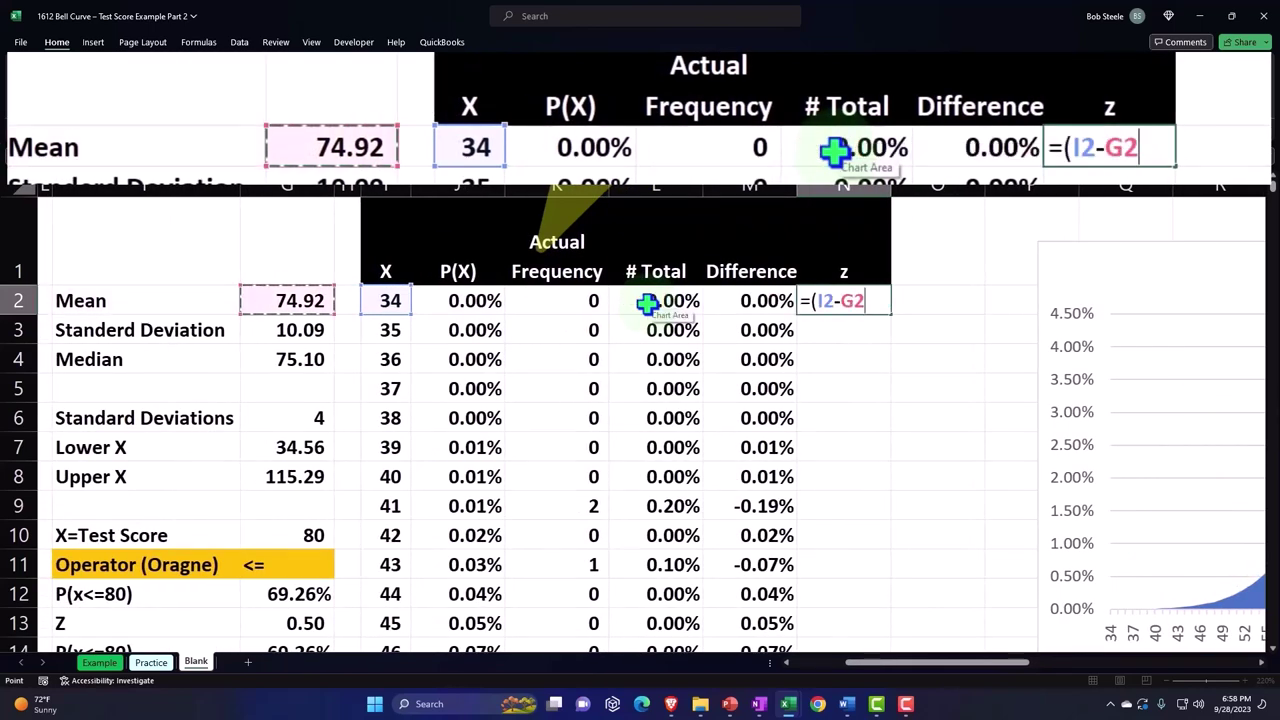
{"action": "key", "text": "F4"}
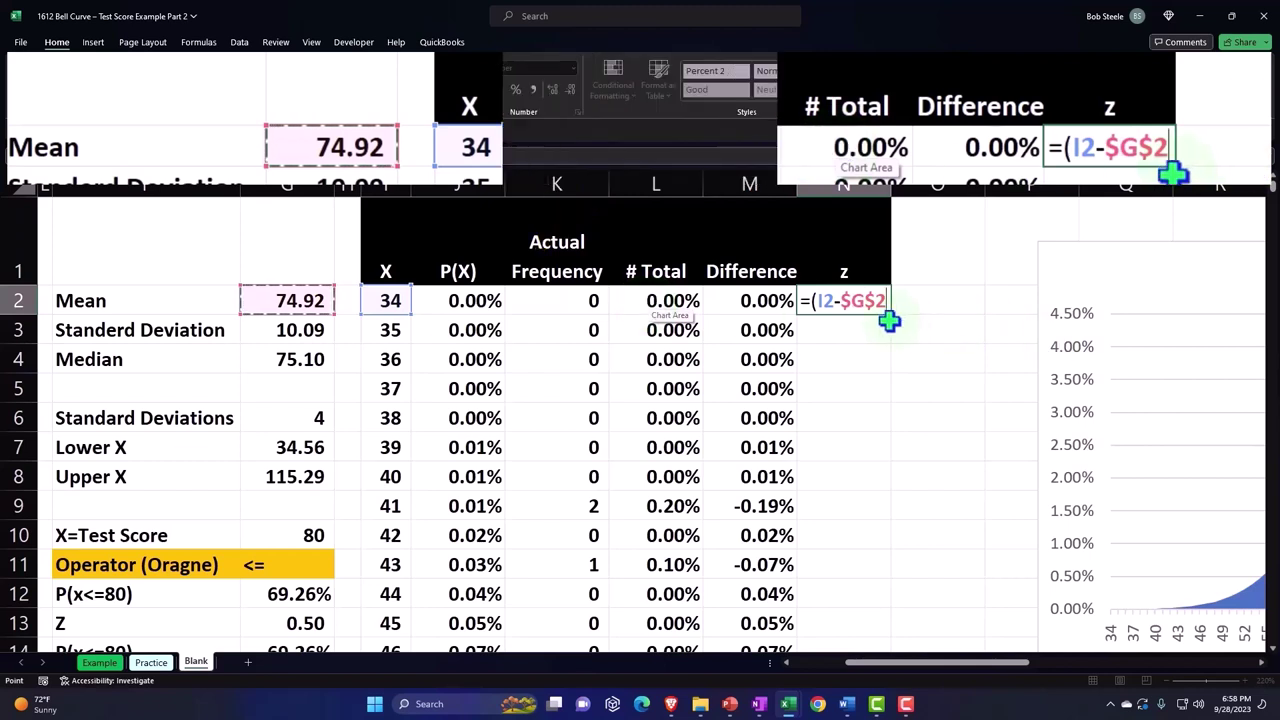
{"action": "type", "text": ")/"}
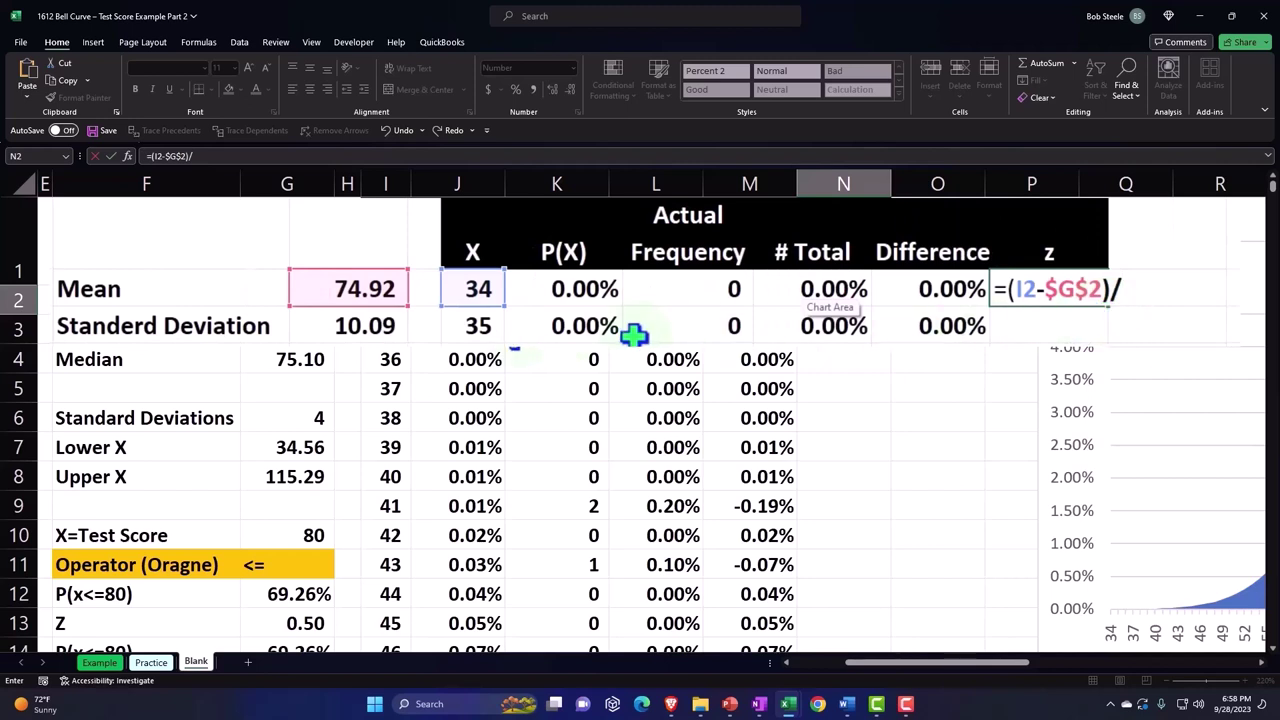
{"action": "left_click", "coordinate": [393, 321]}
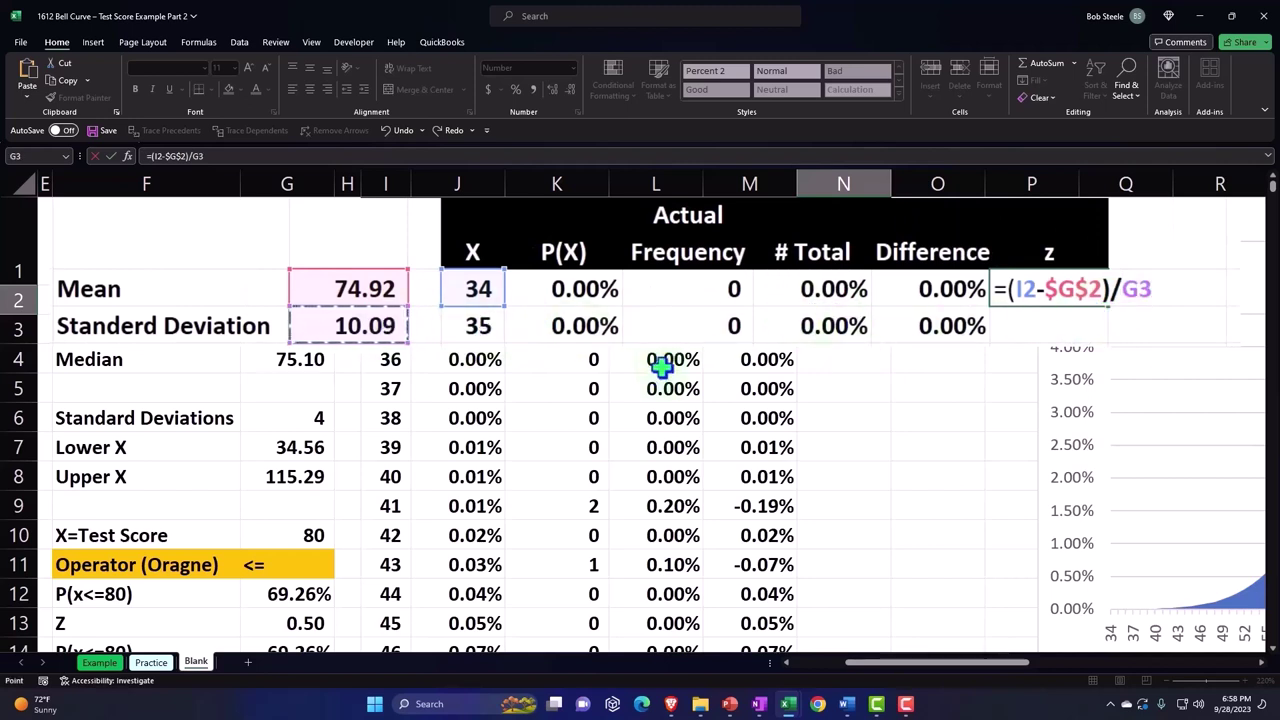
{"action": "key", "text": "F4"}
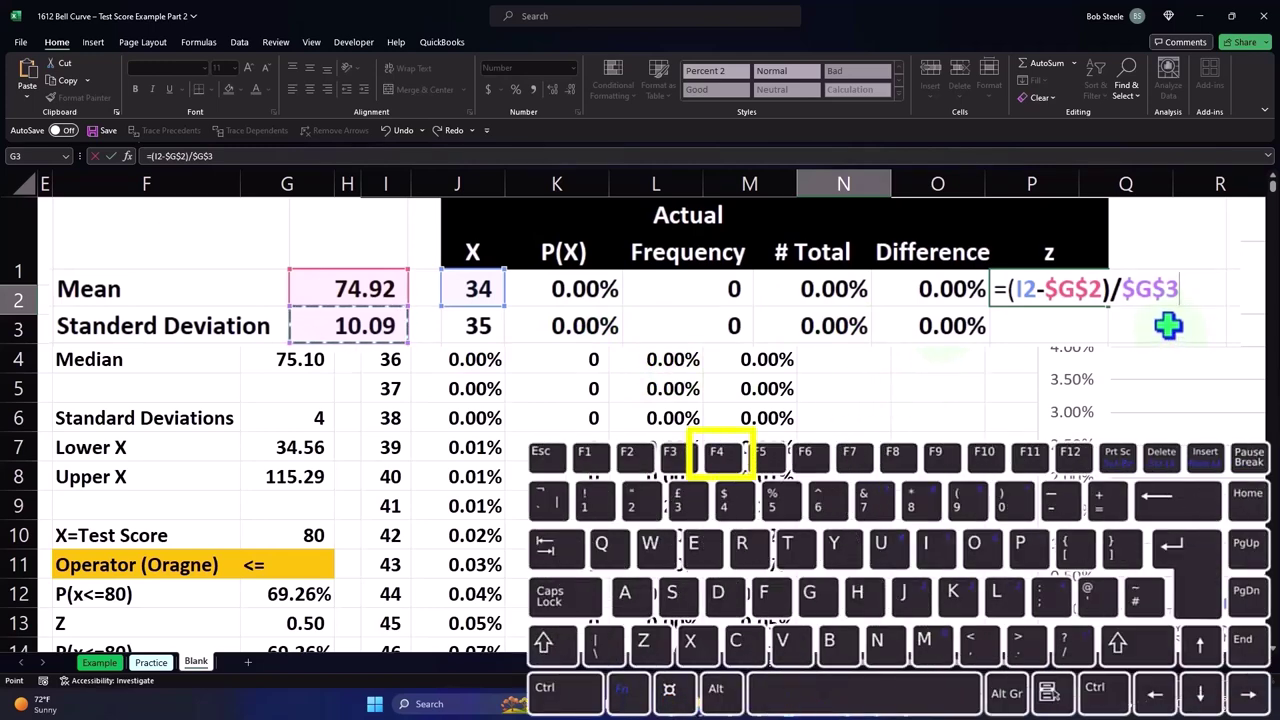
{"action": "key", "text": "Return"}
{"action": "left_click", "coordinate": [857, 301]}
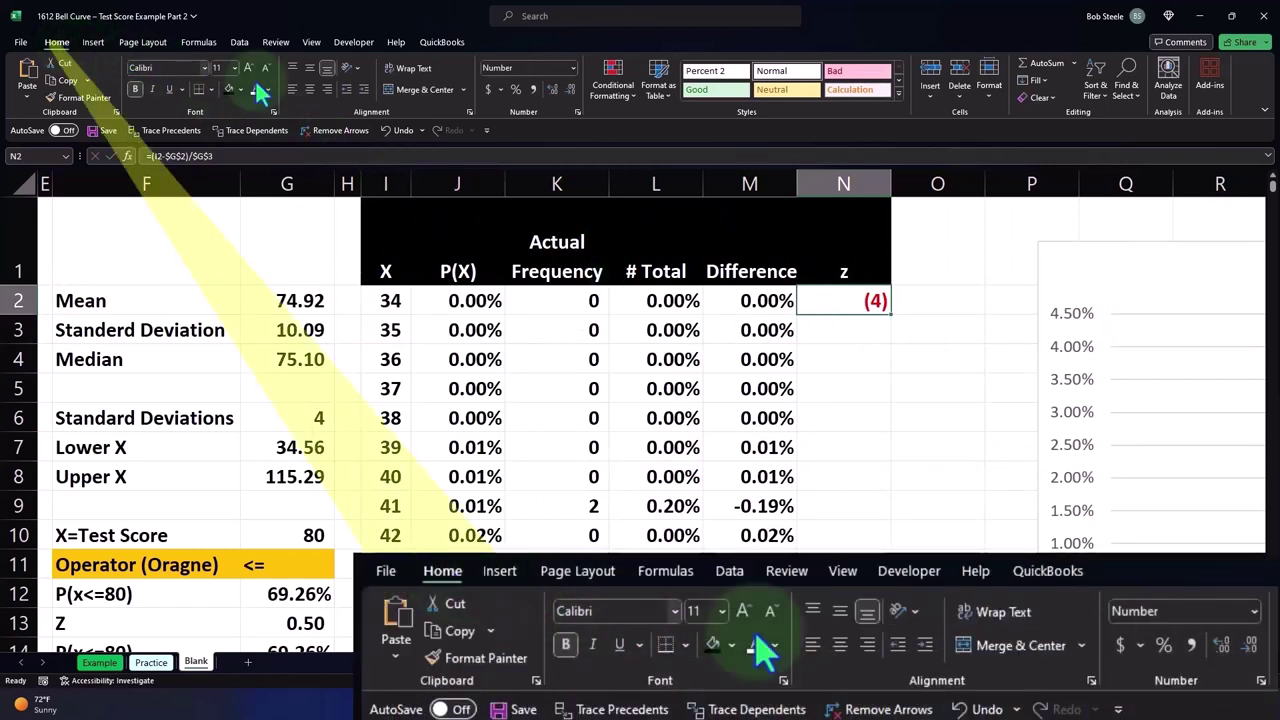
- Show N2 at two decimals and fill the z formula down the whole column
{"action": "left_click", "coordinate": [553, 89]}
{"action": "left_click", "coordinate": [553, 89]}
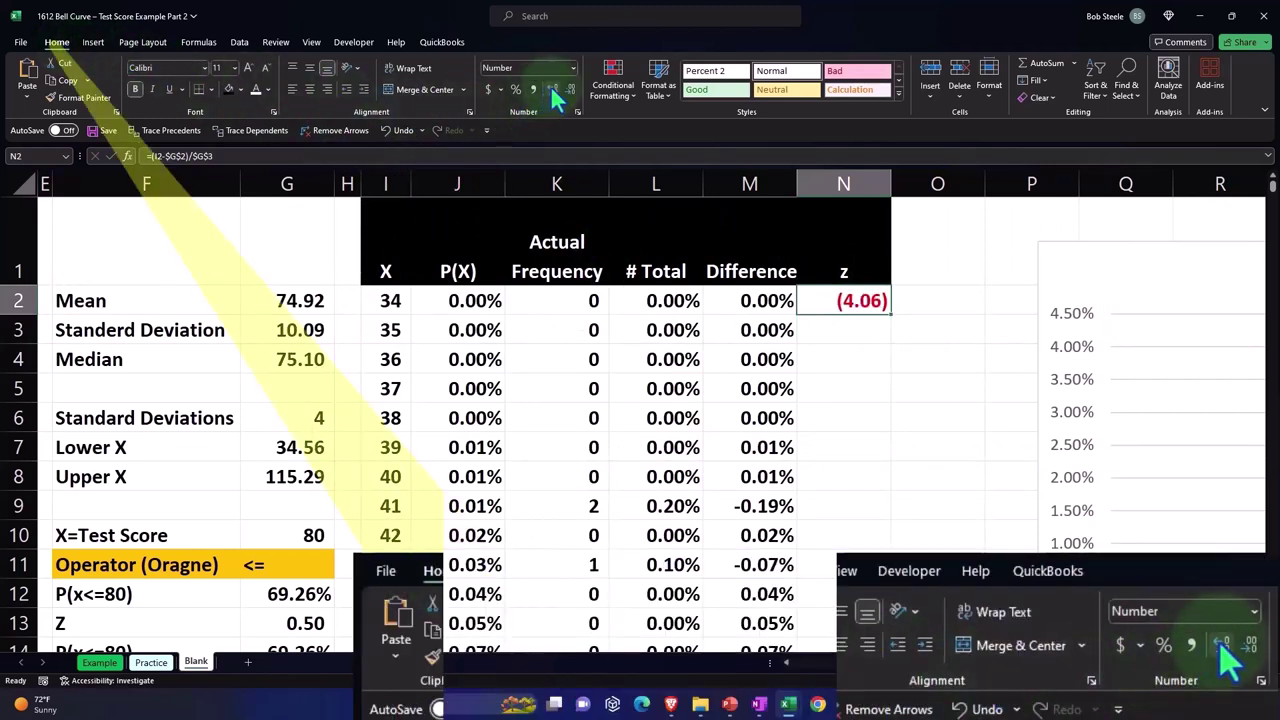
{"action": "double_click", "coordinate": [891, 314]}
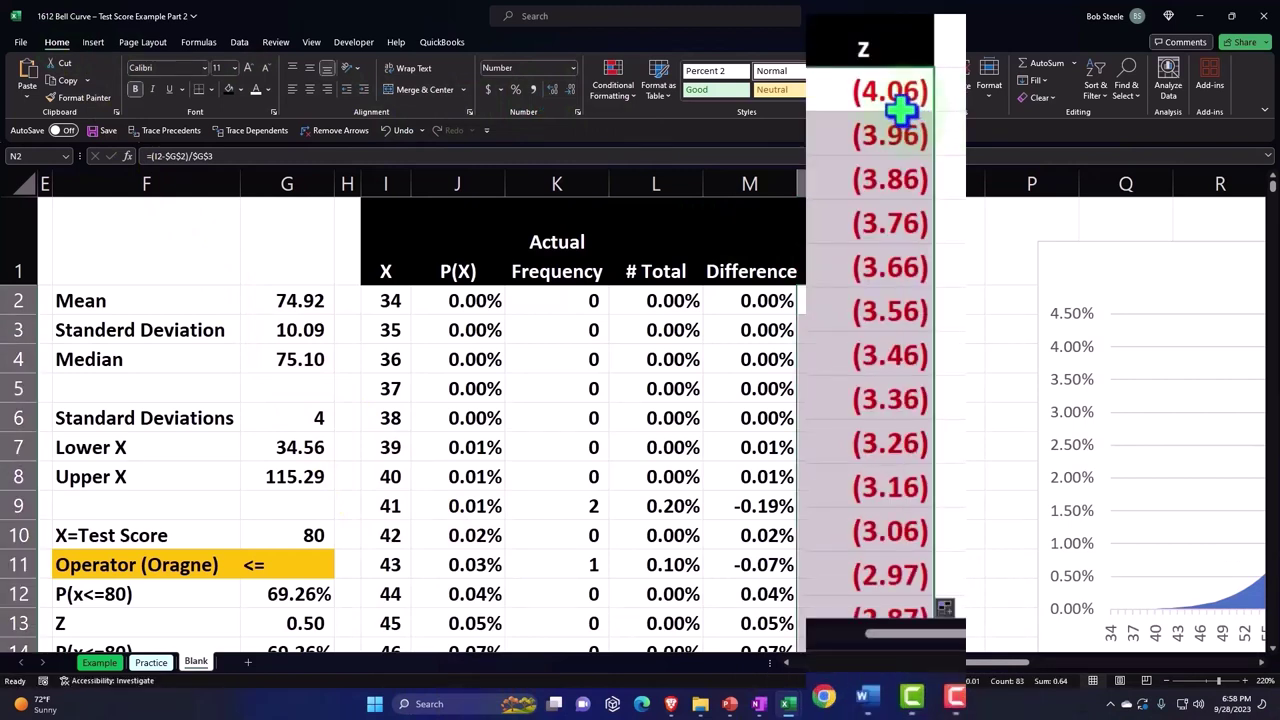
{"action": "left_click", "coordinate": [891, 93]}
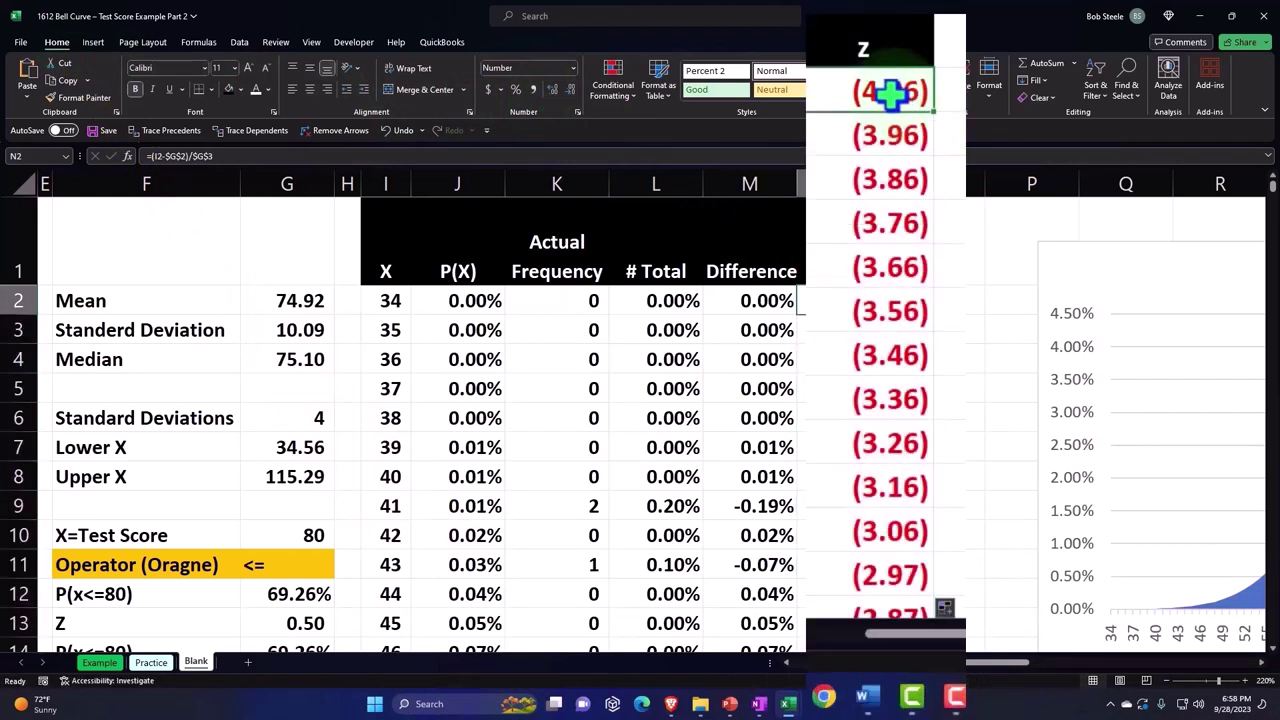
- Scroll down column N to check the z values, ending at 4.07 for X 116
{"action": "scroll", "coordinate": [891, 93], "scroll_direction": "down", "scroll_amount": 2}
{"action": "scroll", "coordinate": [891, 93], "scroll_direction": "down", "scroll_amount": 2}
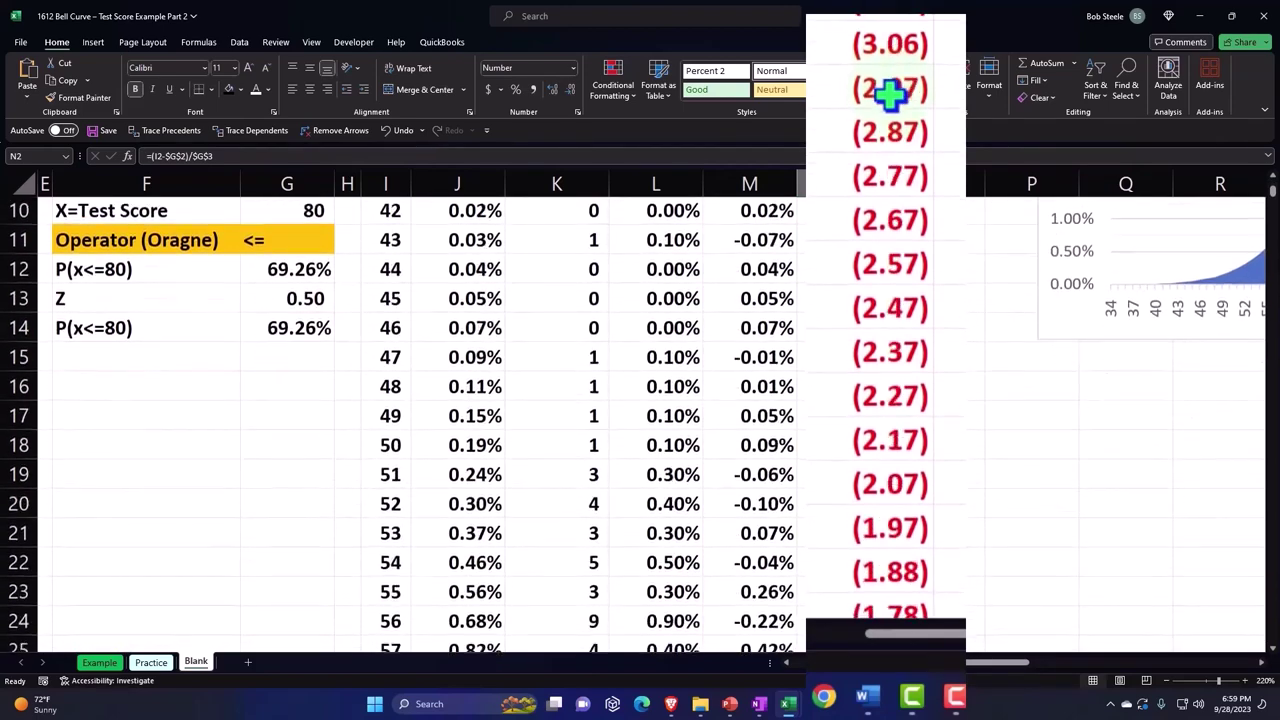
{"action": "scroll", "coordinate": [891, 93], "scroll_direction": "down", "scroll_amount": 3}
{"action": "scroll", "coordinate": [891, 93], "scroll_direction": "down", "scroll_amount": 2}
{"action": "scroll", "coordinate": [886, 95], "scroll_direction": "down", "scroll_amount": 3}
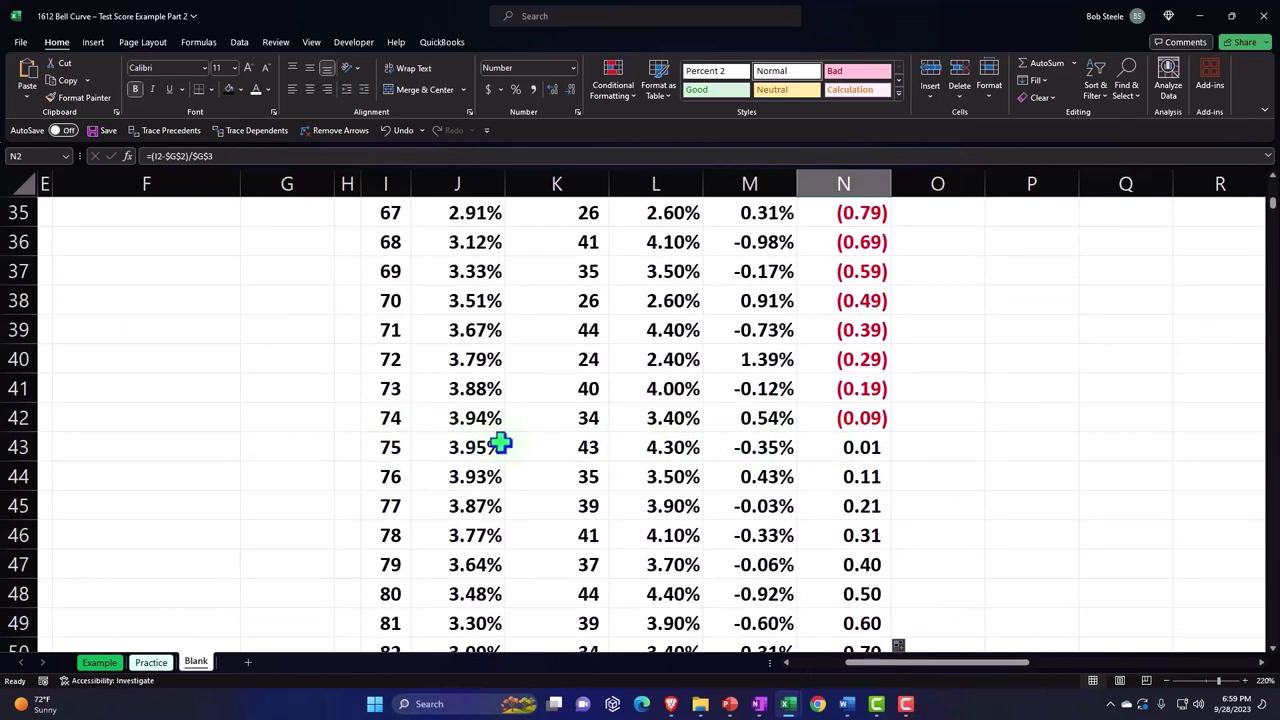
{"action": "scroll", "coordinate": [826, 436], "scroll_direction": "down", "scroll_amount": 1}
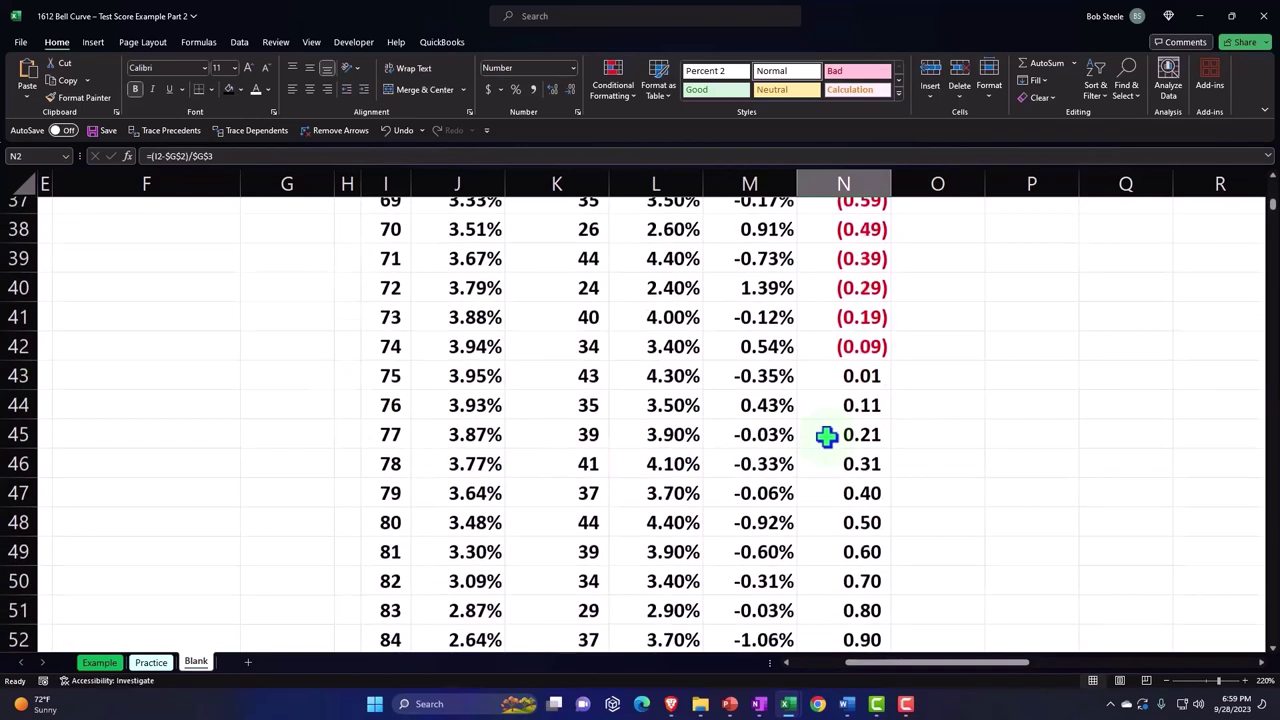
{"action": "scroll", "coordinate": [826, 436], "scroll_direction": "down", "scroll_amount": 2}
{"action": "scroll", "coordinate": [826, 436], "scroll_direction": "down", "scroll_amount": 2}
{"action": "scroll", "coordinate": [826, 436], "scroll_direction": "down", "scroll_amount": 2}
{"action": "scroll", "coordinate": [826, 436], "scroll_direction": "down", "scroll_amount": 2}
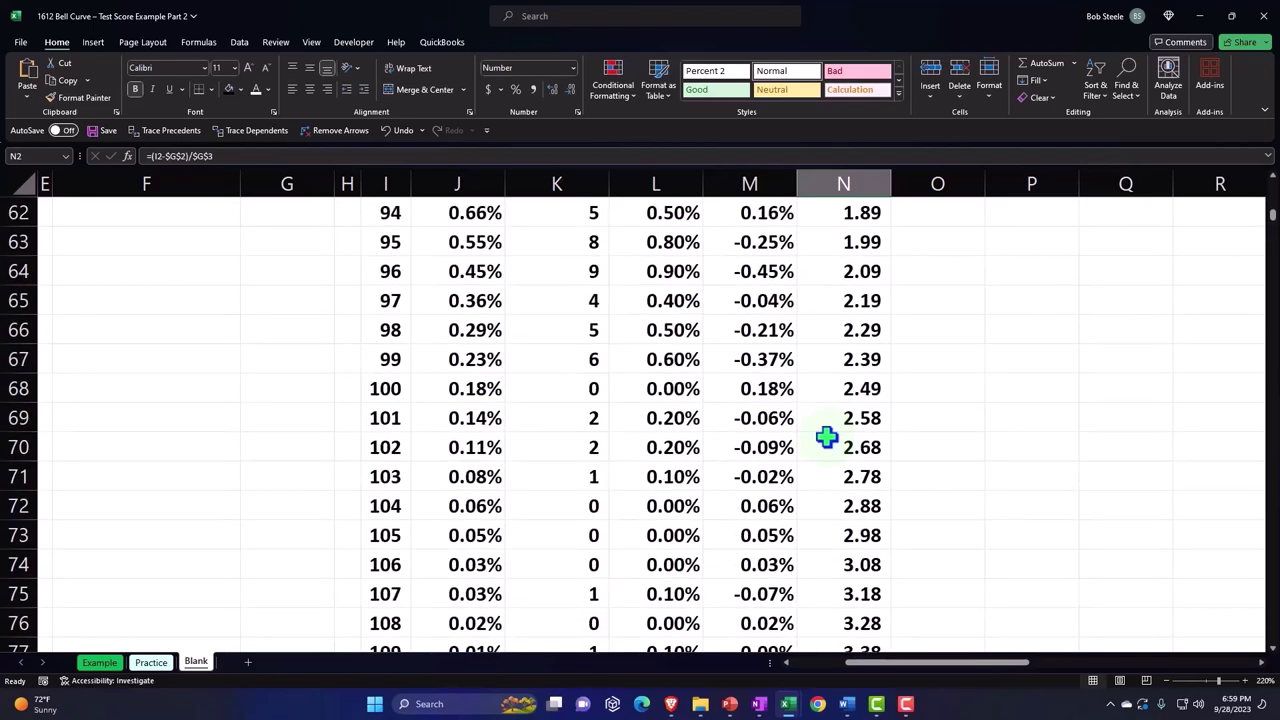
{"action": "scroll", "coordinate": [826, 436], "scroll_direction": "down", "scroll_amount": 3}
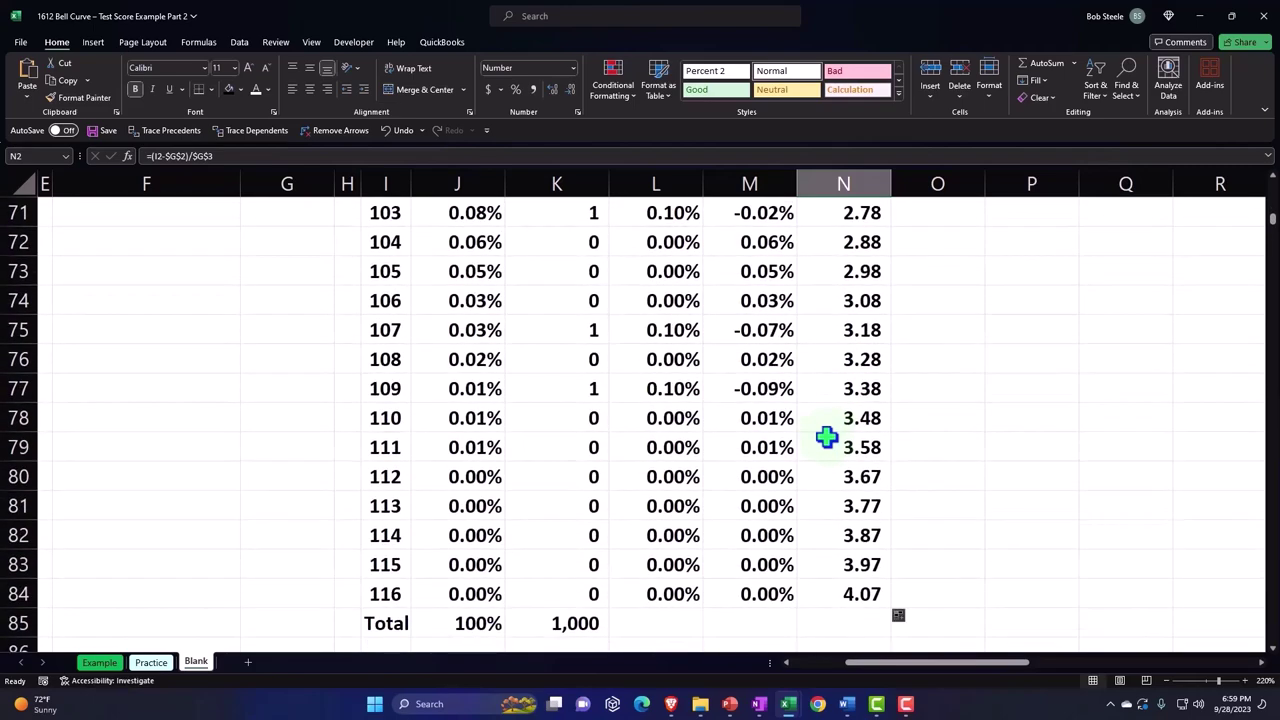
{"action": "left_click_drag", "start_coordinate": [1273, 228], "coordinate": [1268, 185]}
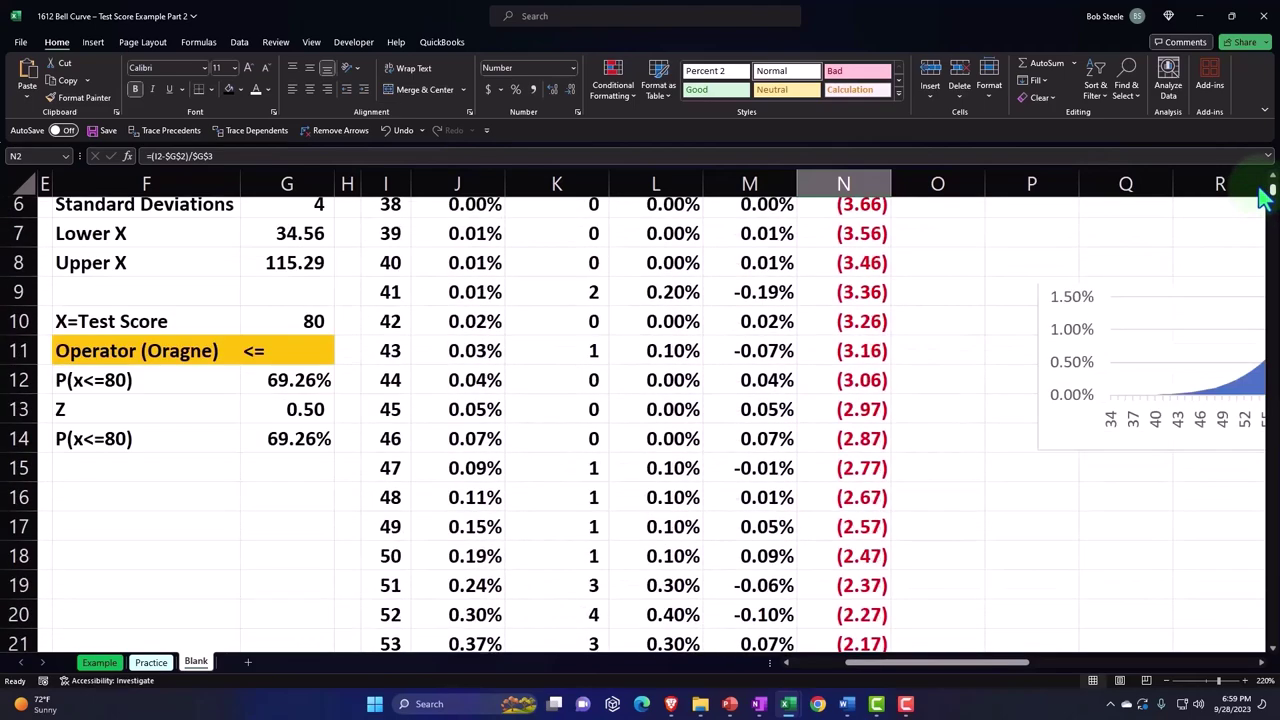
{"action": "left_click", "coordinate": [919, 416]}
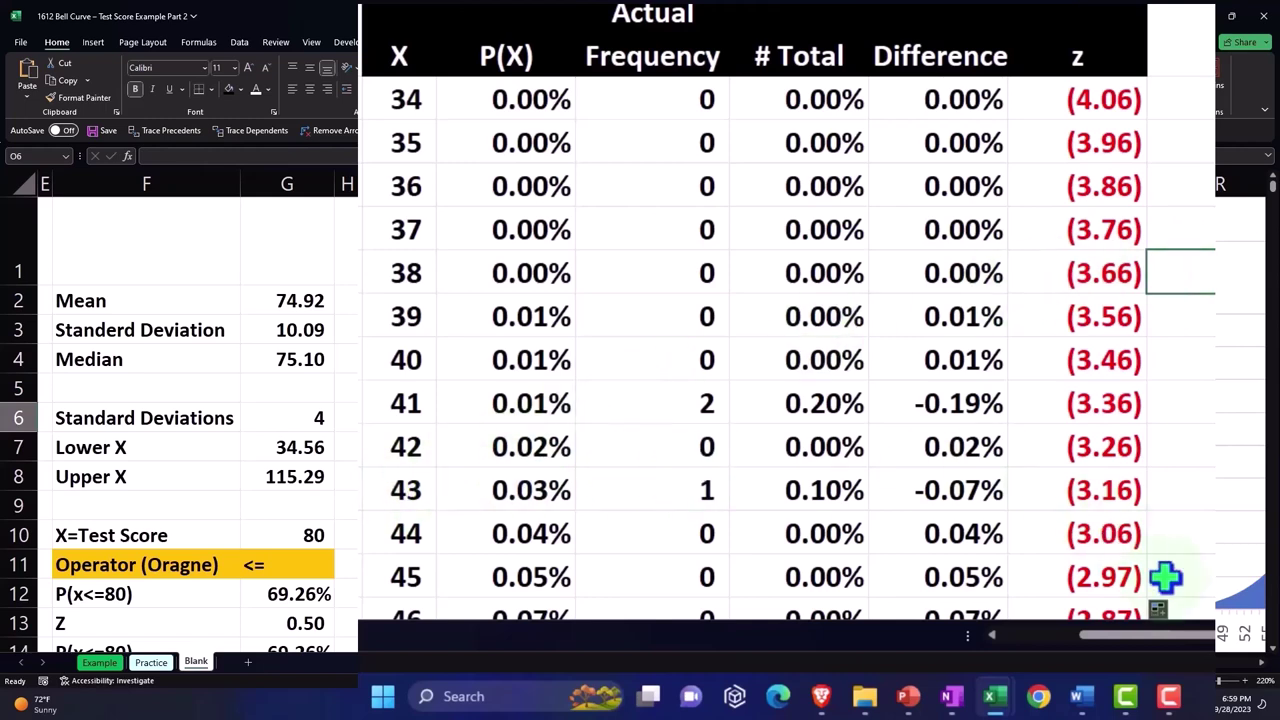
{"action": "scroll", "coordinate": [948, 672], "scroll_direction": "right", "scroll_amount": 2}
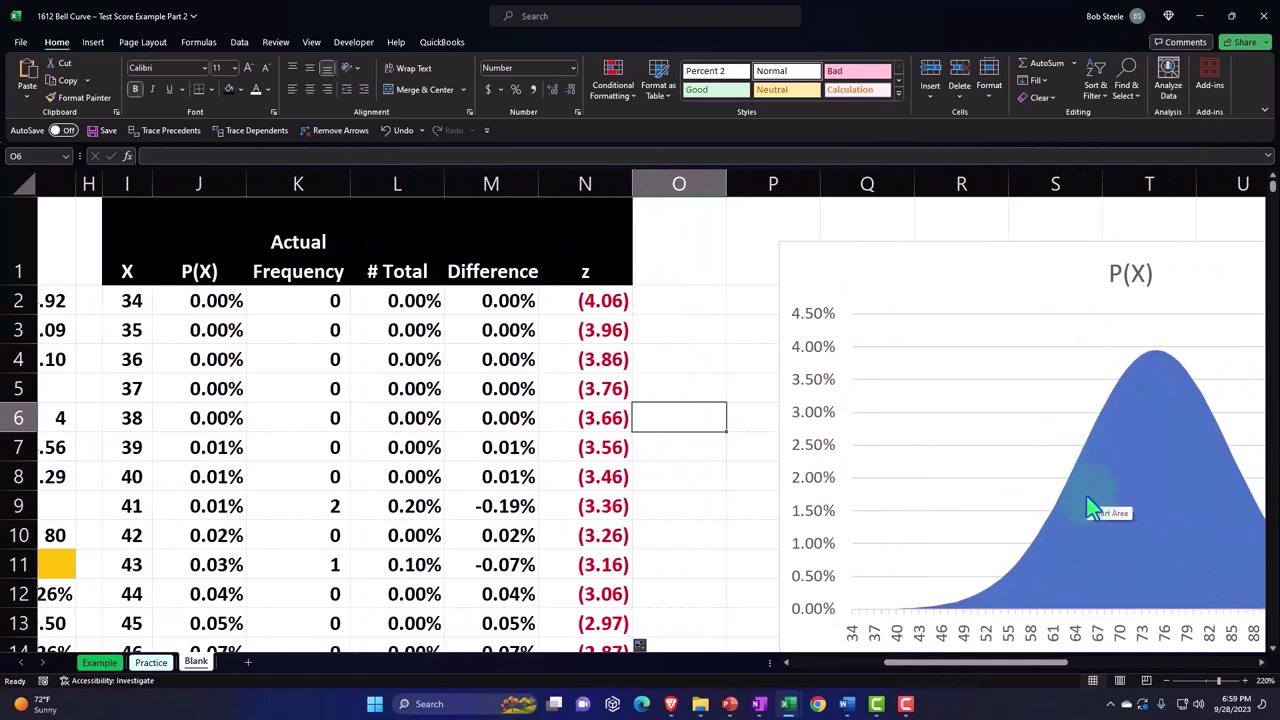
{"action": "left_click_drag", "start_coordinate": [1000, 664], "coordinate": [928, 685]}
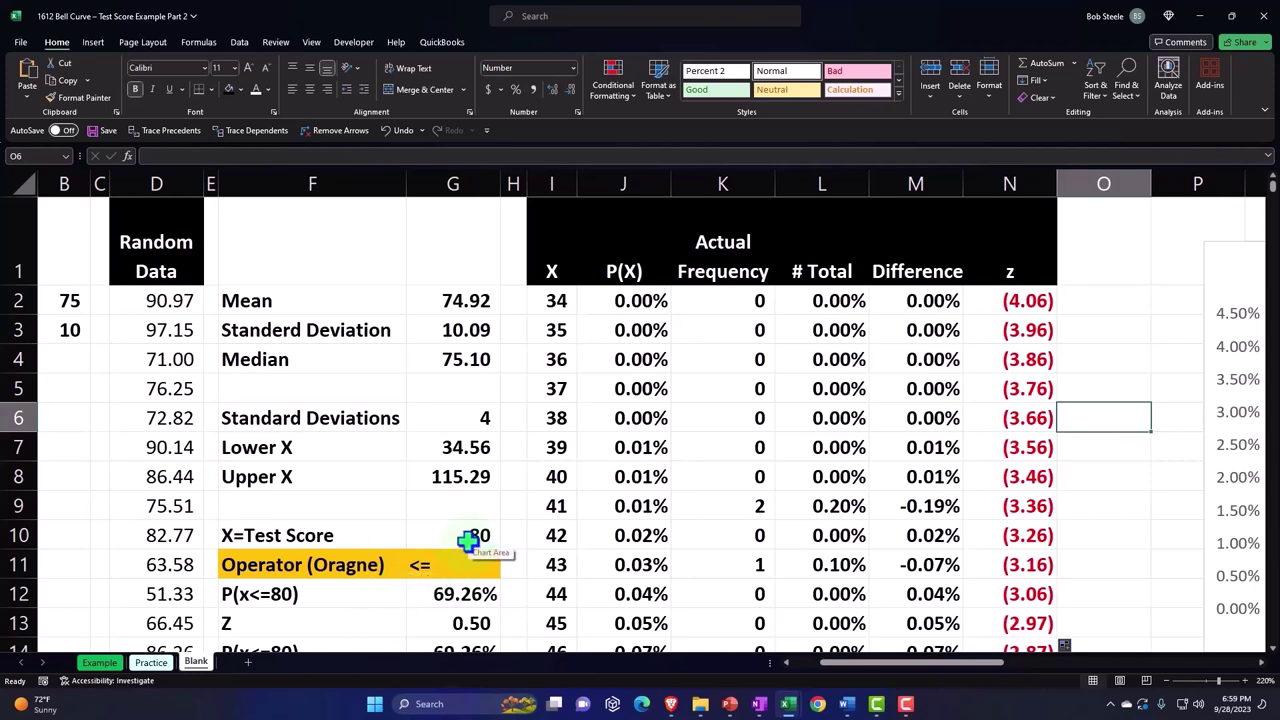
- Link O1 to the P(x<=80) label as the new column heading
{"action": "left_click", "coordinate": [1088, 265]}
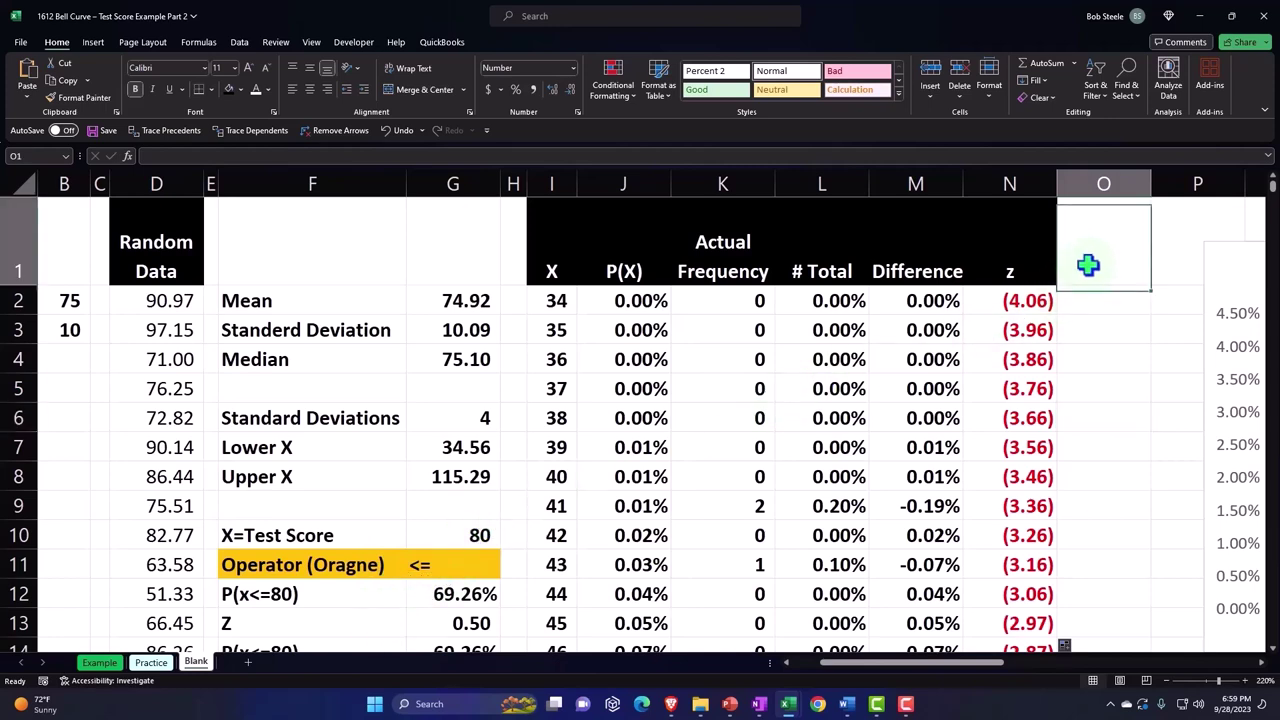
{"action": "type", "text": "="}
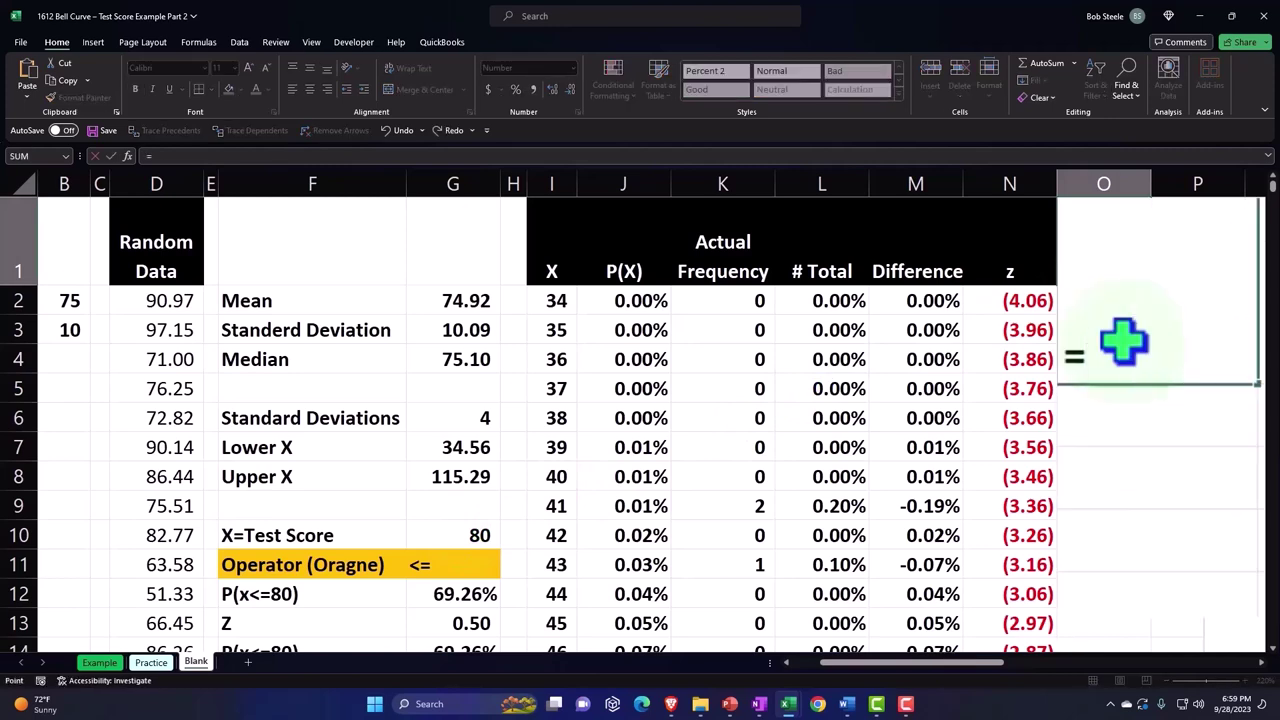
{"action": "key", "text": "Down"}
{"action": "key", "text": "Down"}
{"action": "key", "text": "Down"}
{"action": "key", "text": "Down"}
{"action": "key", "text": "Left"}
{"action": "key", "text": "Left"}
{"action": "key", "text": "Left"}
{"action": "key", "text": "Left"}
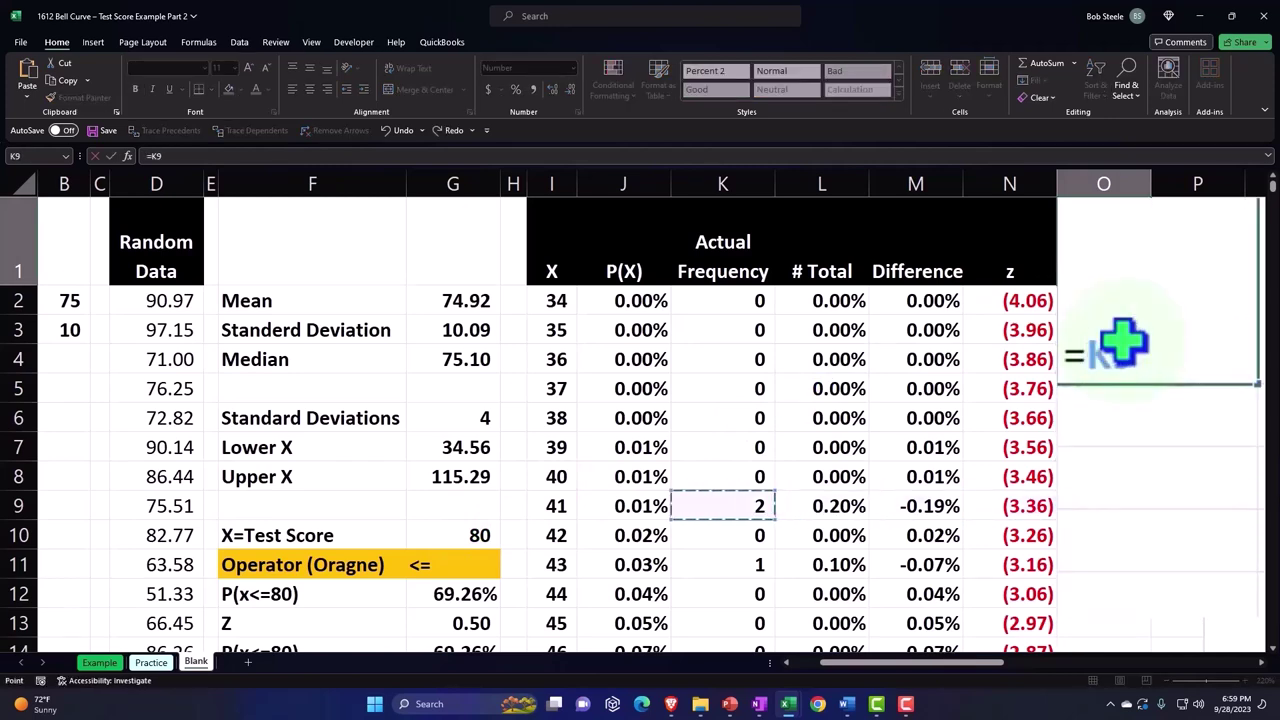
{"action": "key", "text": "Left"}
{"action": "key", "text": "Left"}
{"action": "key", "text": "Left"}
{"action": "key", "text": "Left"}
{"action": "key", "text": "Left"}
{"action": "key", "text": "Down"}
{"action": "key", "text": "Down"}
{"action": "key", "text": "Down"}
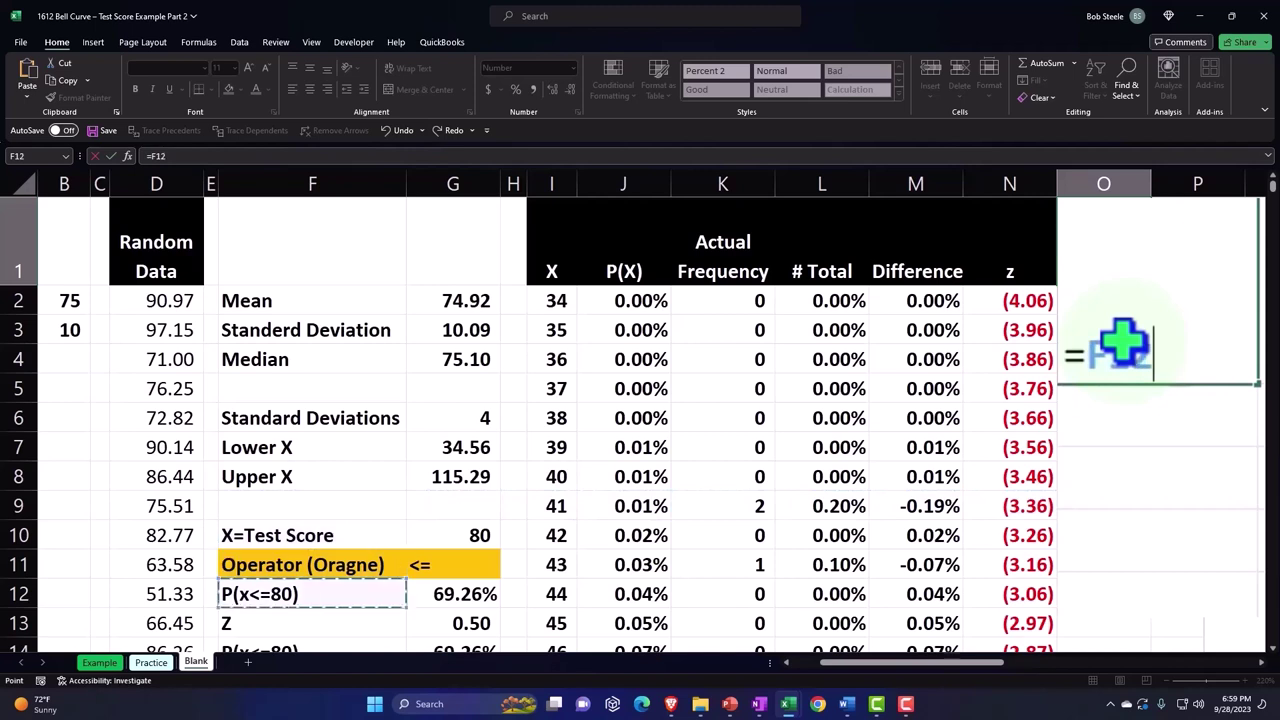
{"action": "key", "text": "Return"}
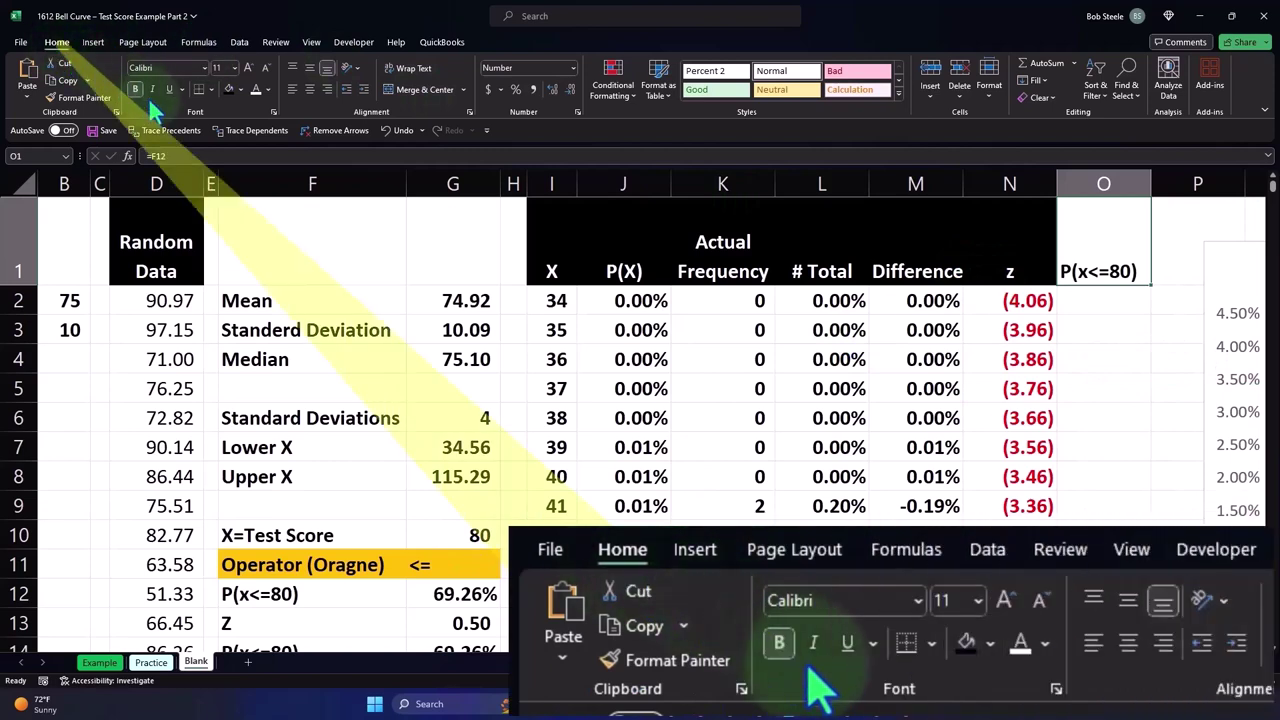
- Style the O1 header with black fill, white text and centre alignment
{"action": "left_click", "coordinate": [229, 88]}
{"action": "left_click", "coordinate": [256, 89]}
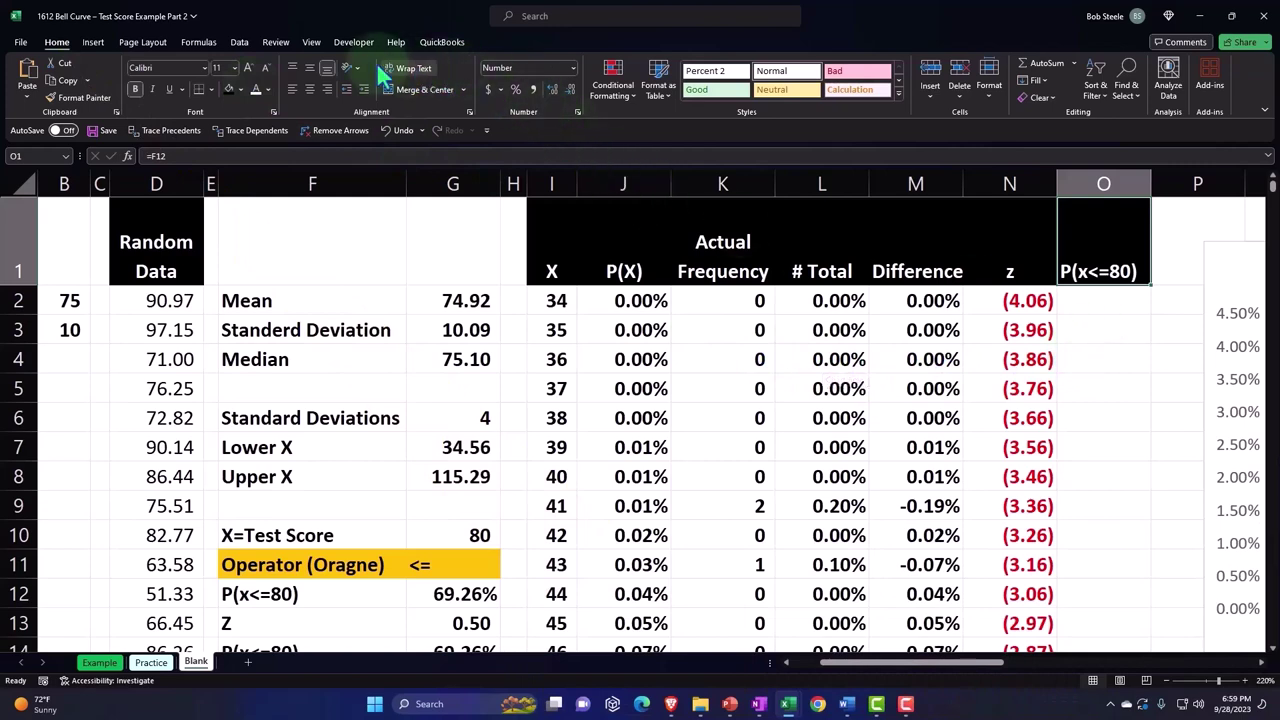
{"action": "left_click", "coordinate": [309, 89]}
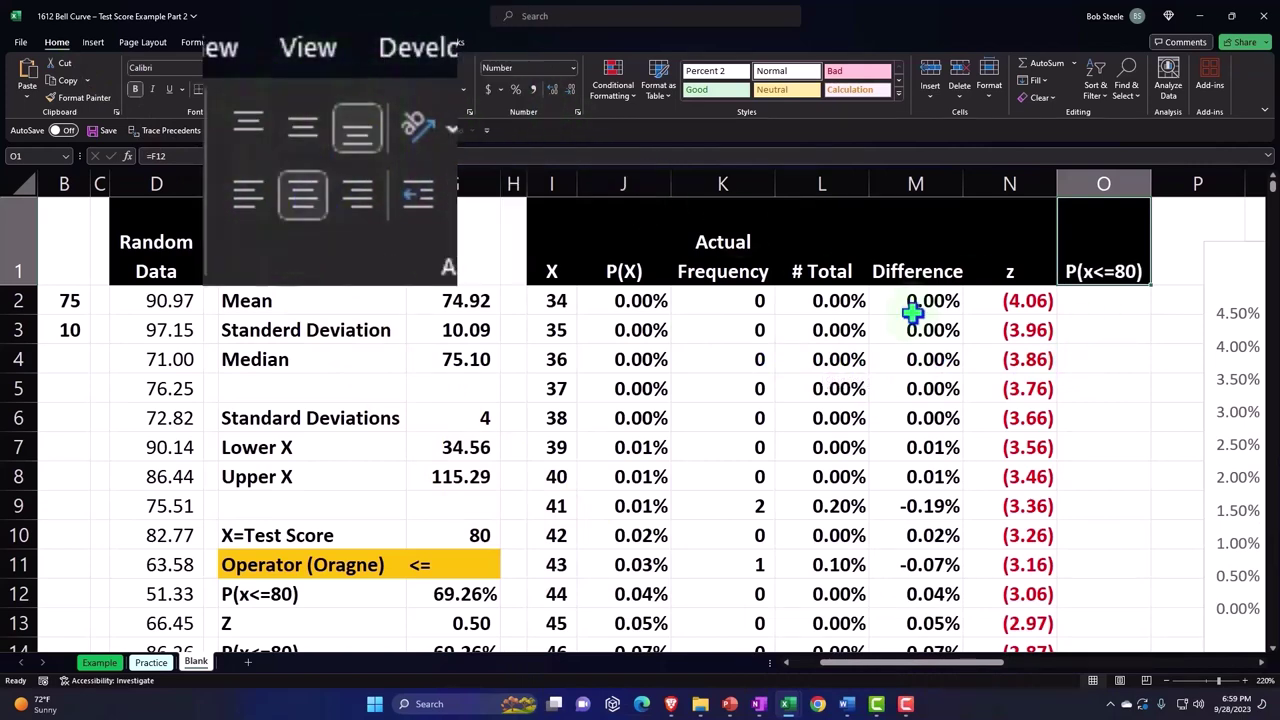
{"action": "left_click", "coordinate": [1086, 310]}
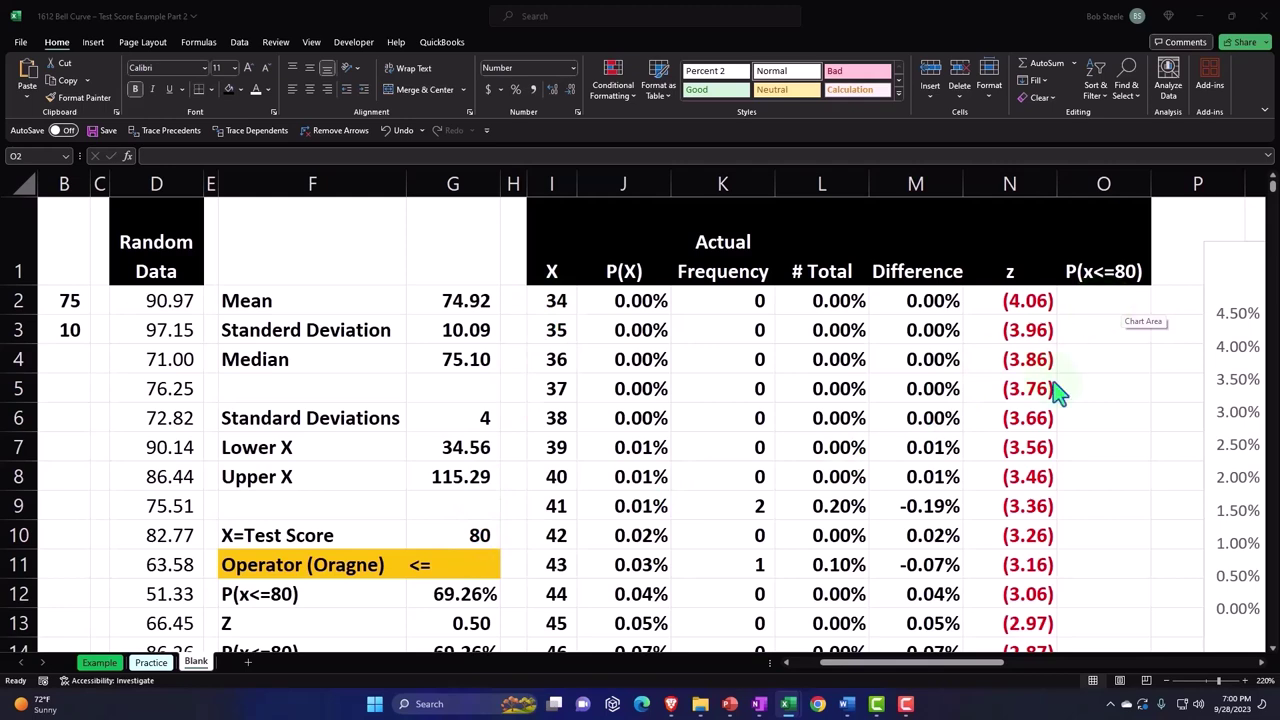
{"action": "left_click_drag", "start_coordinate": [966, 662], "coordinate": [1033, 664]}
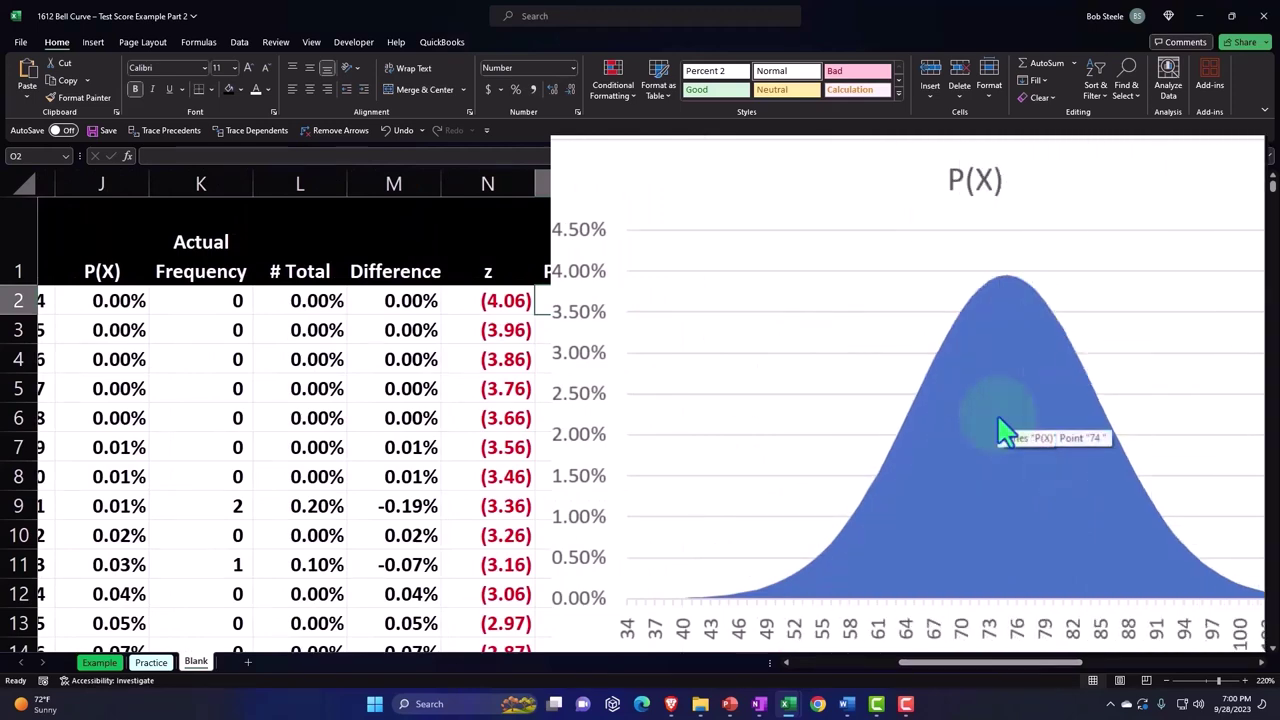
{"action": "left_click_drag", "start_coordinate": [1000, 662], "coordinate": [943, 686]}
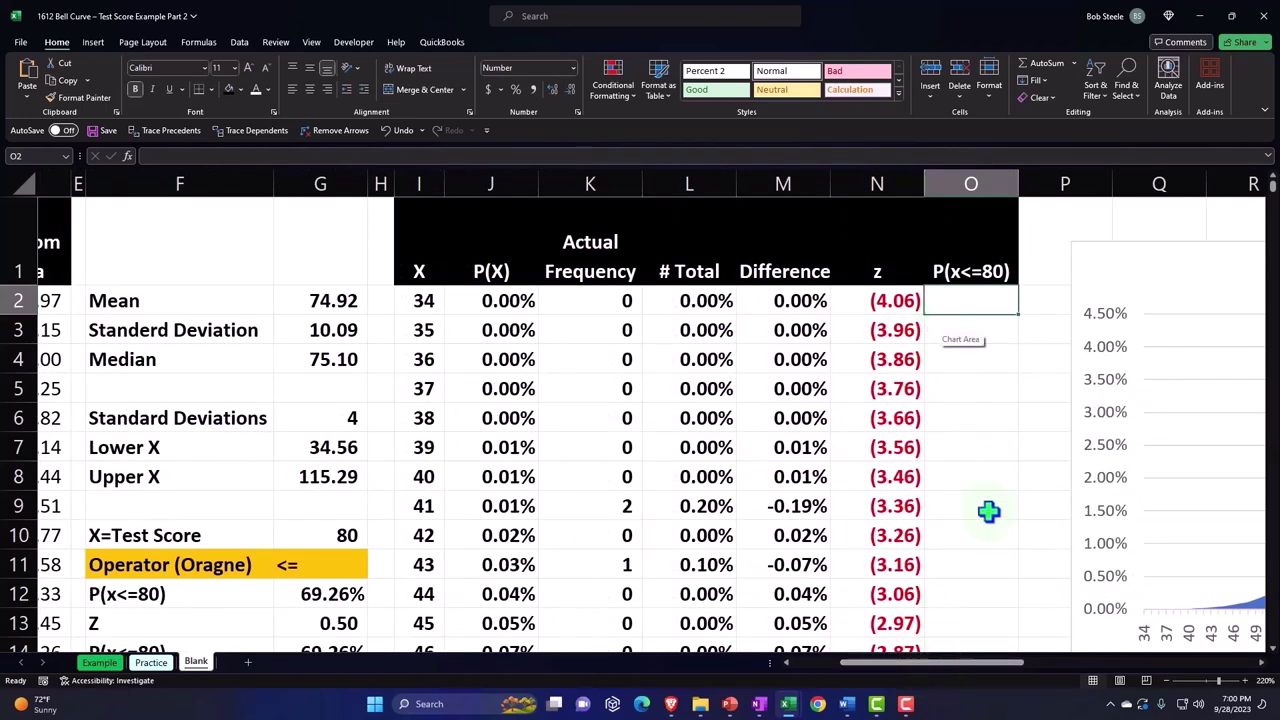
- Enter =IF(I2<=G10,J2,"") in O2 so P(X) shows only up to the test score
{"action": "type", "text": "=i"}
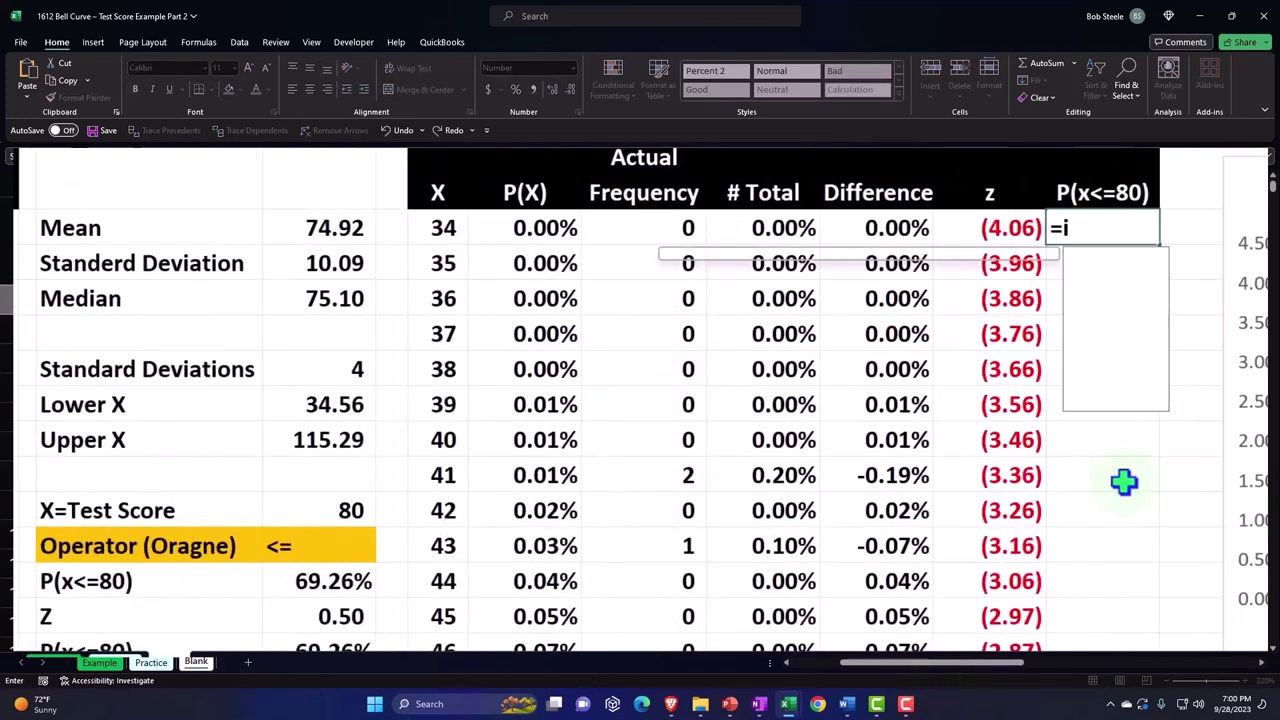
{"action": "type", "text": "f("}
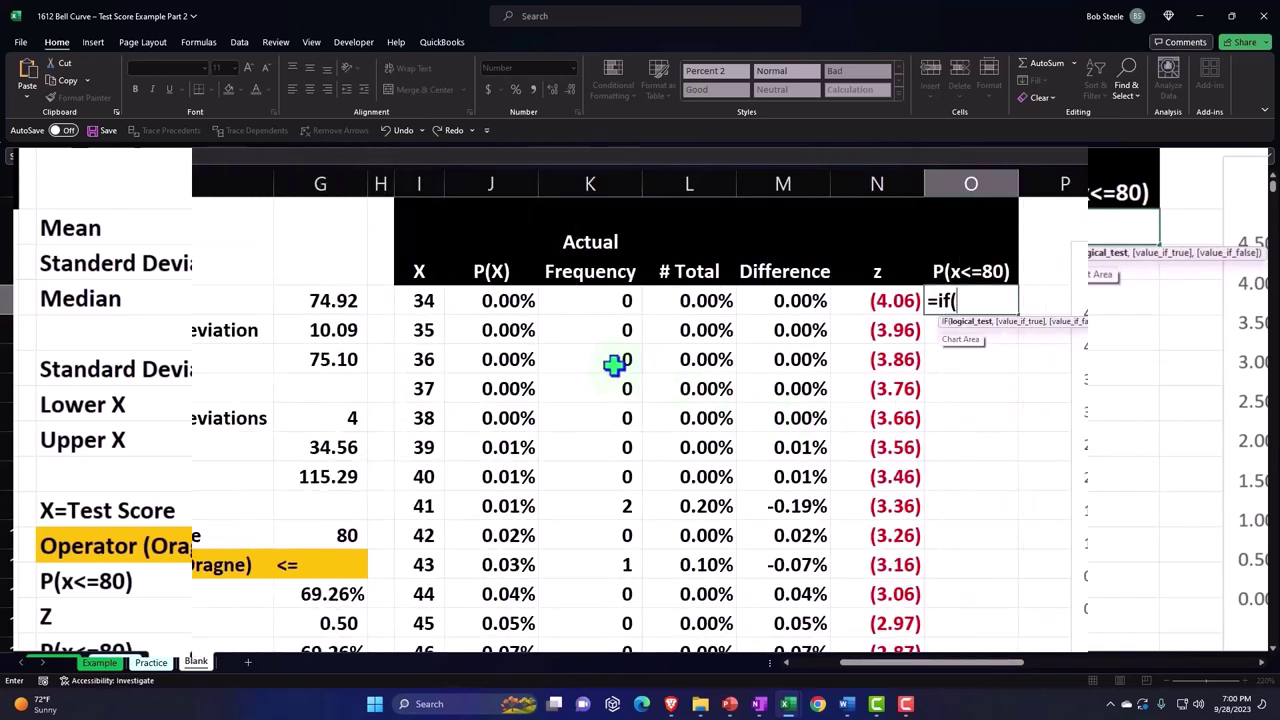
{"action": "left_click", "coordinate": [415, 300]}
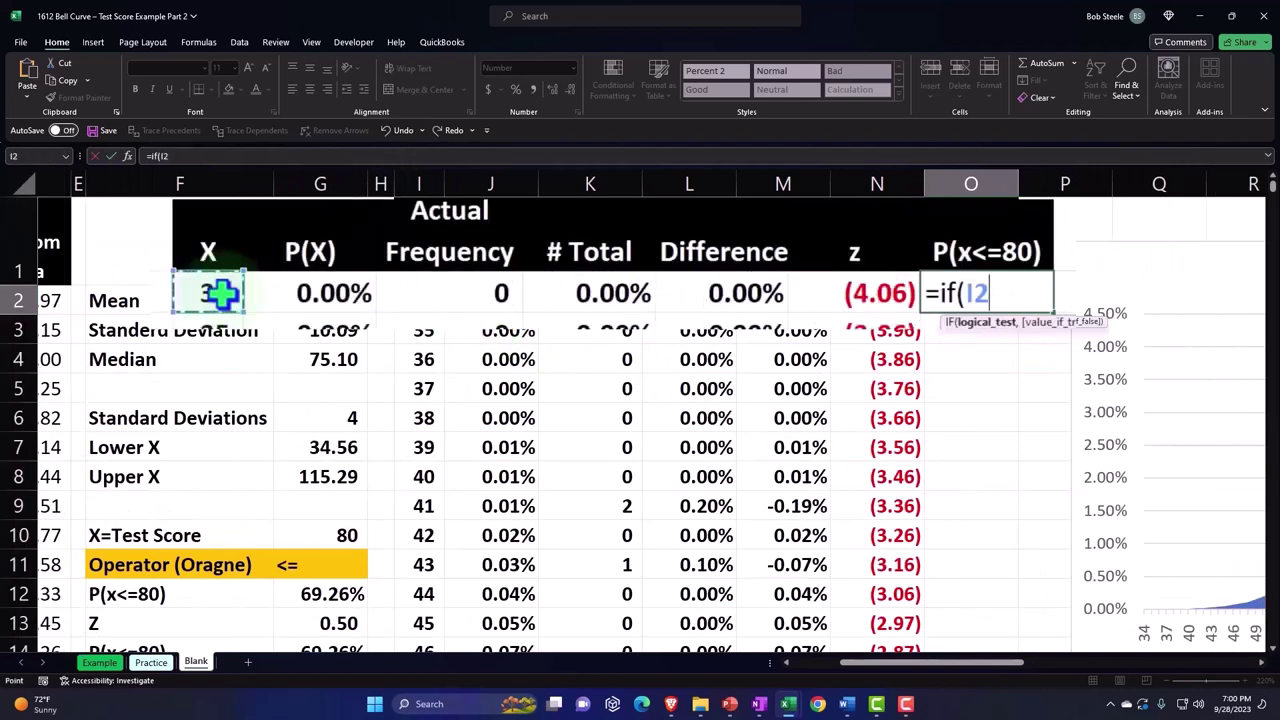
{"action": "type", "text": "<="}
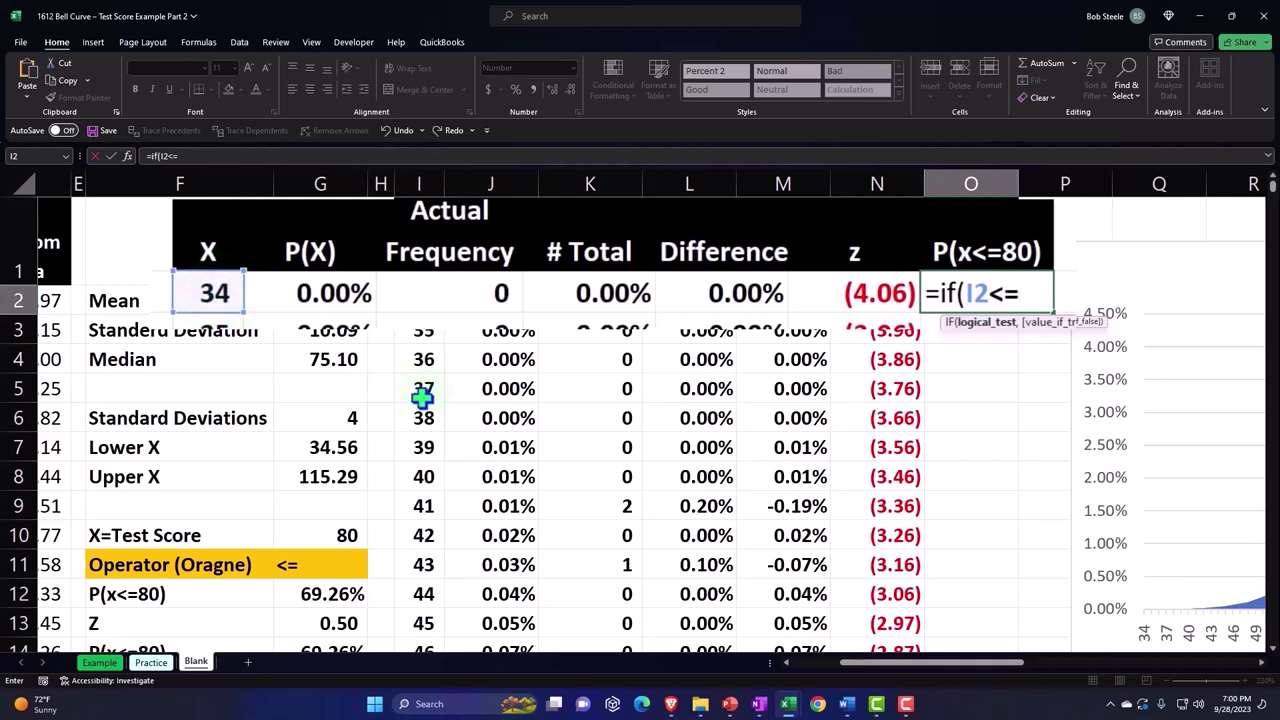
{"action": "left_click", "coordinate": [347, 535]}
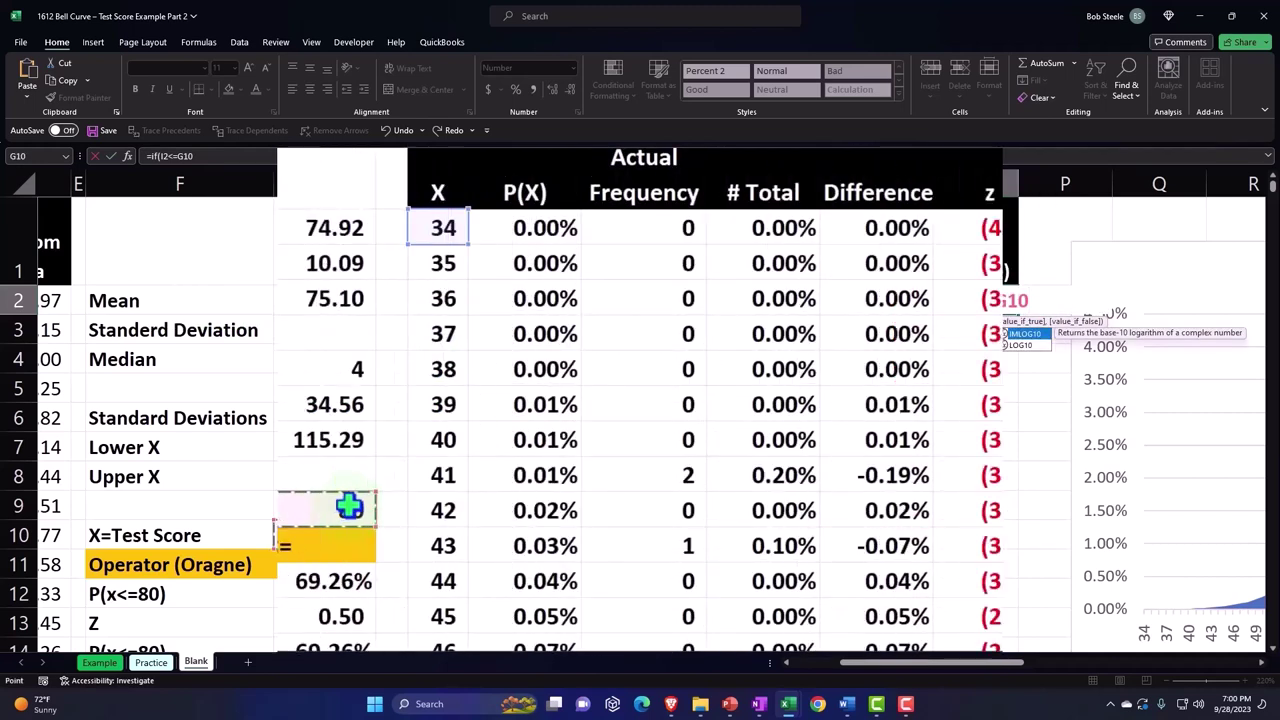
{"action": "type", "text": ","}
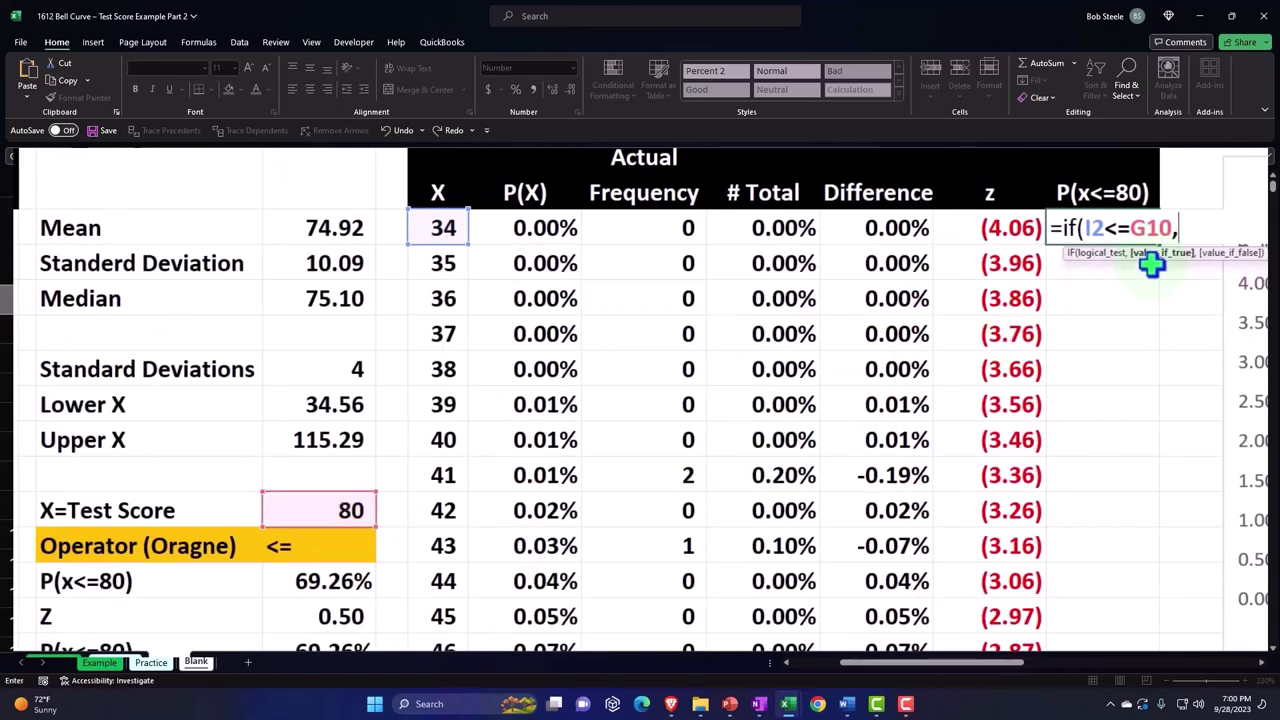
{"action": "left_click", "coordinate": [549, 232]}
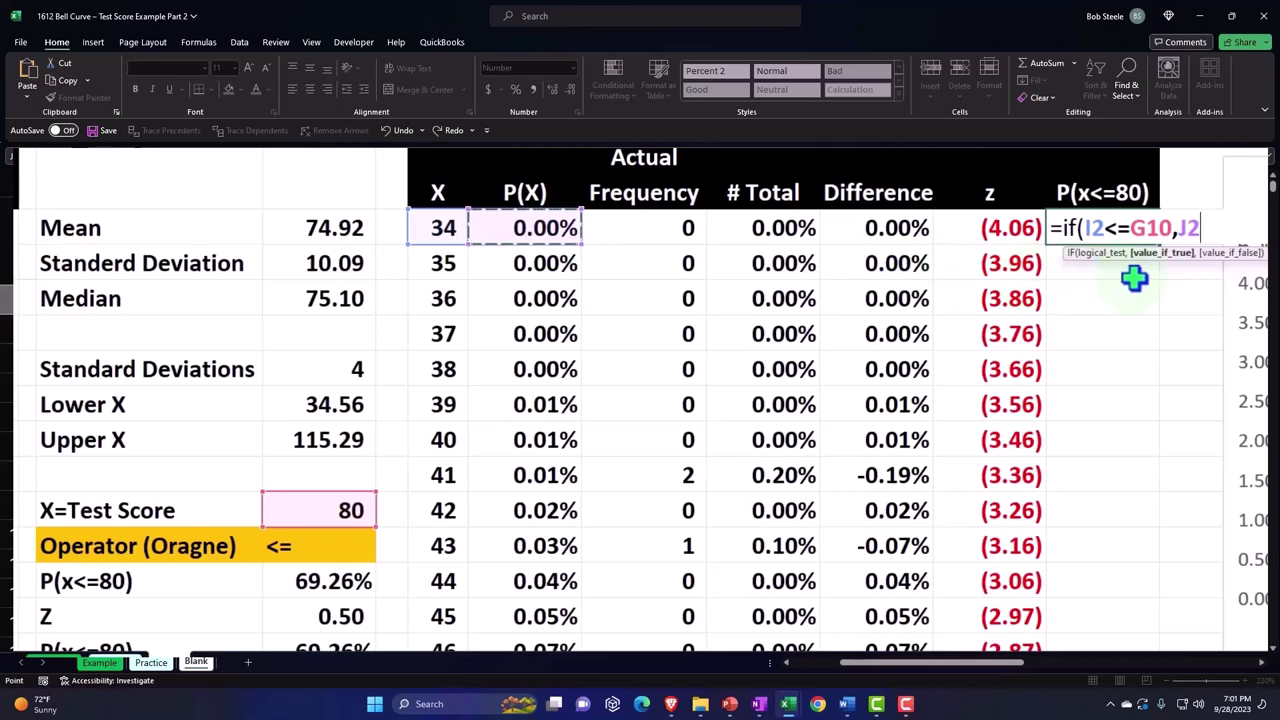
{"action": "type", "text": ","}
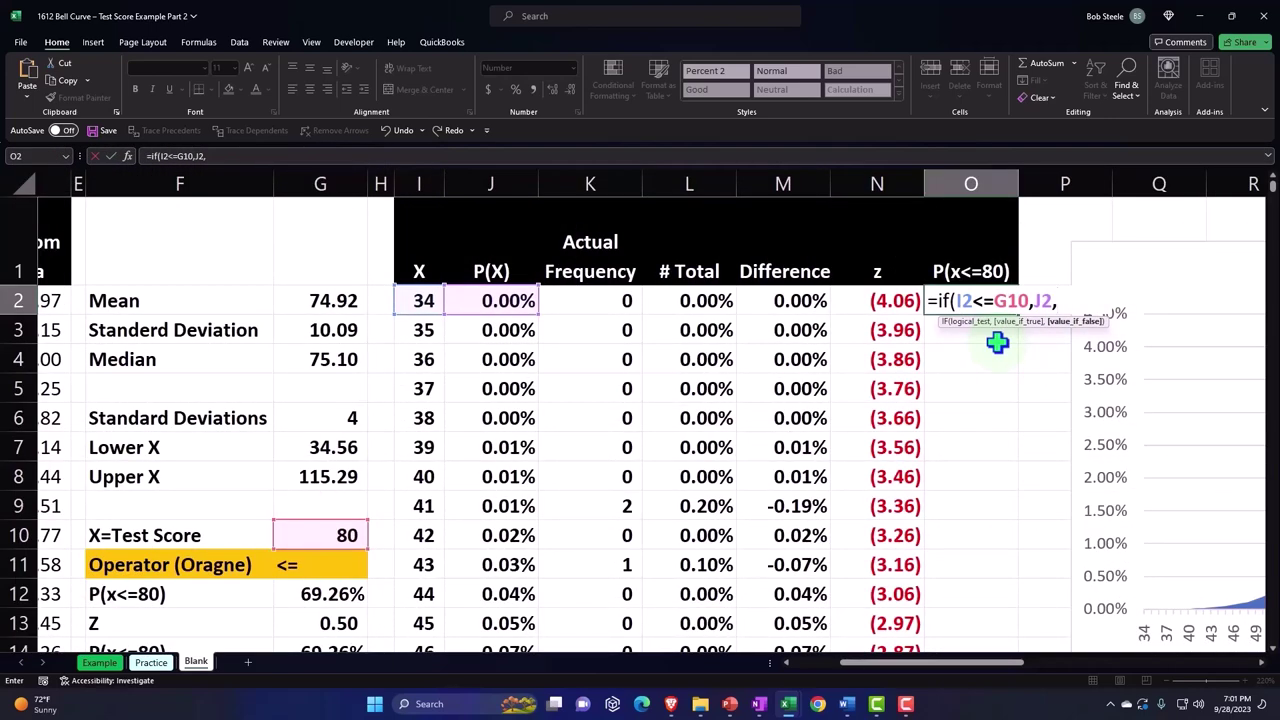
{"action": "type", "text": "\""}
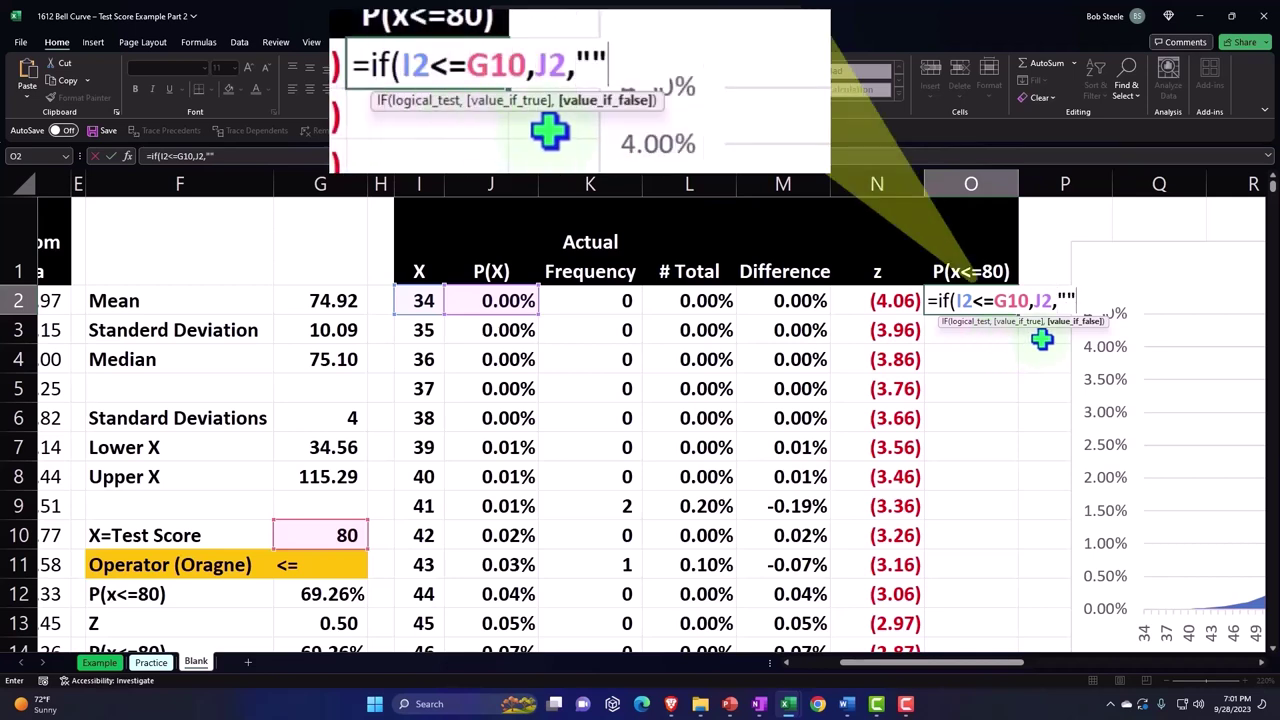
{"action": "type", "text": ")"}
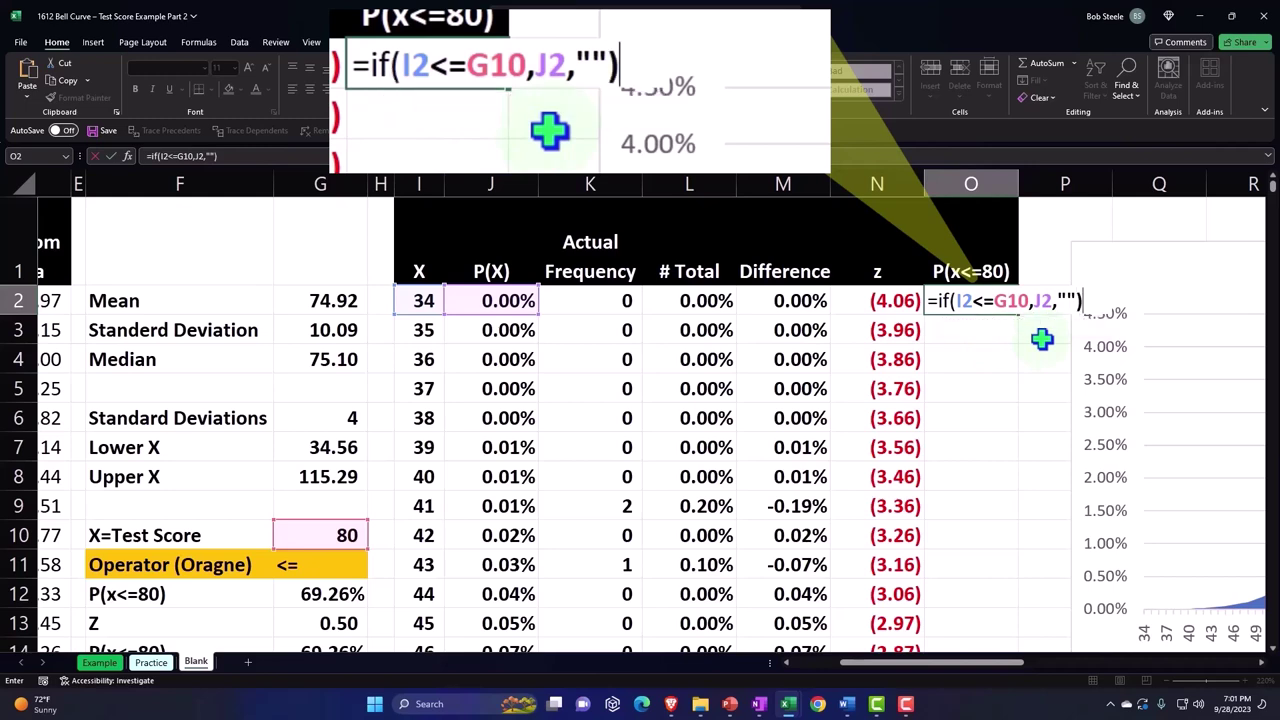
{"action": "key", "text": "Return"}
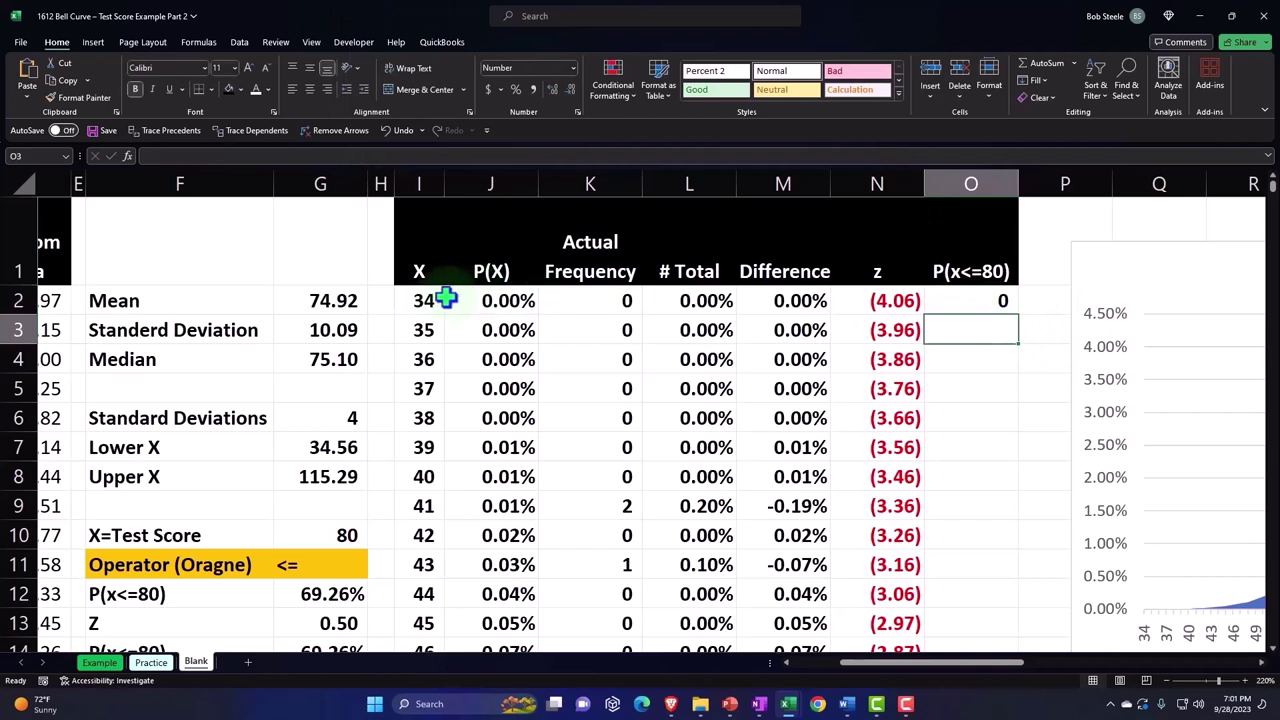
- Format O2 as a percentage, displaying 0.00%
{"action": "left_click", "coordinate": [992, 300]}
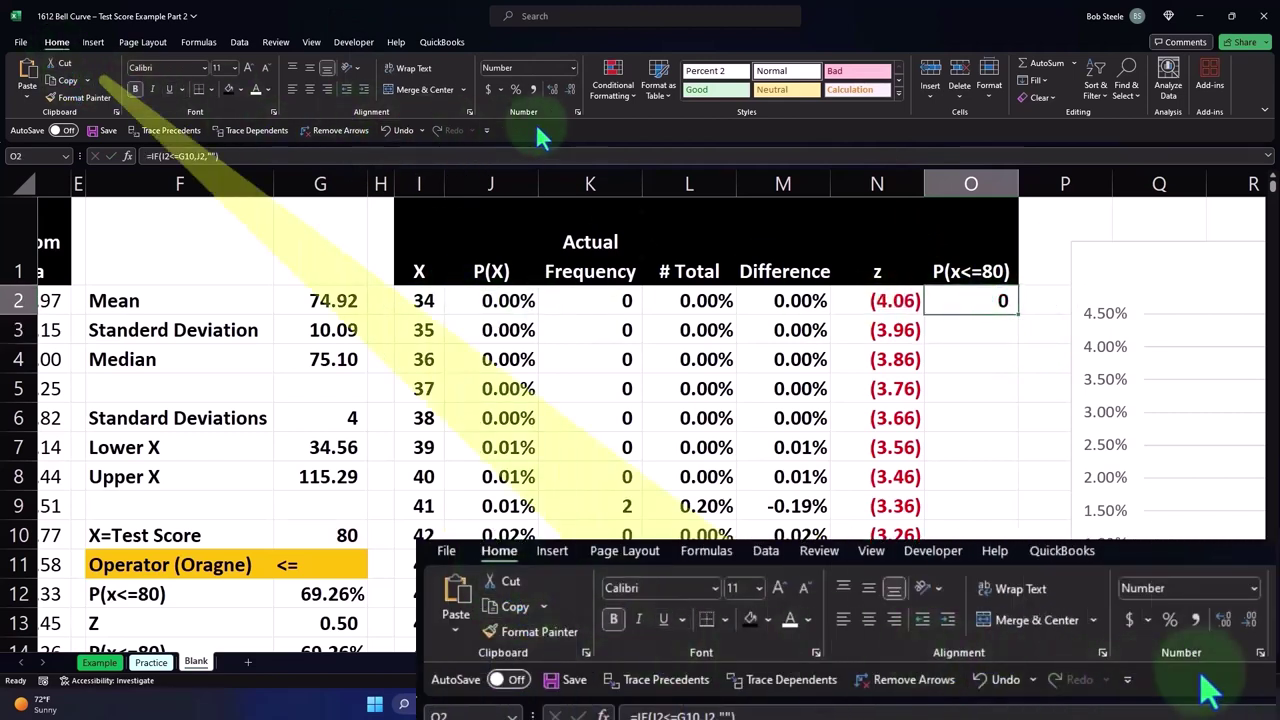
{"action": "left_click", "coordinate": [515, 90]}
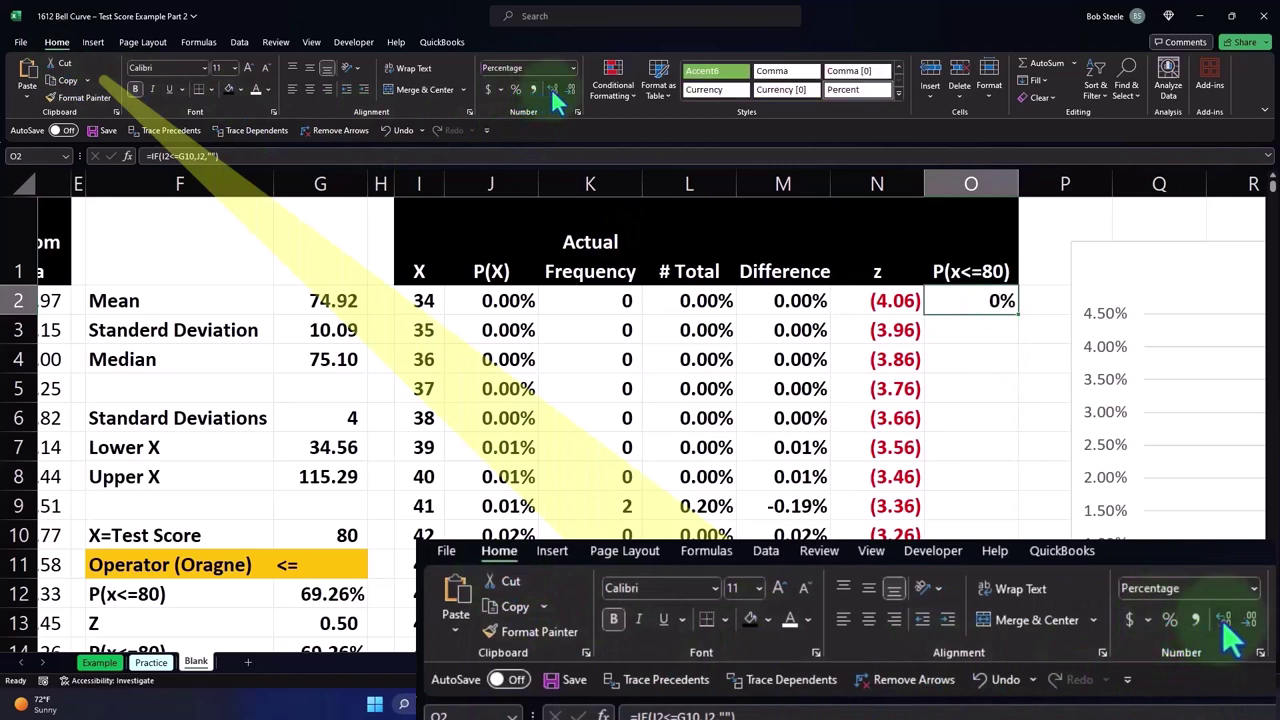
- Fill O2's formula down, then inspect O2 and O3, finding O3 shifted to G11
{"action": "double_click", "coordinate": [1017, 314]}
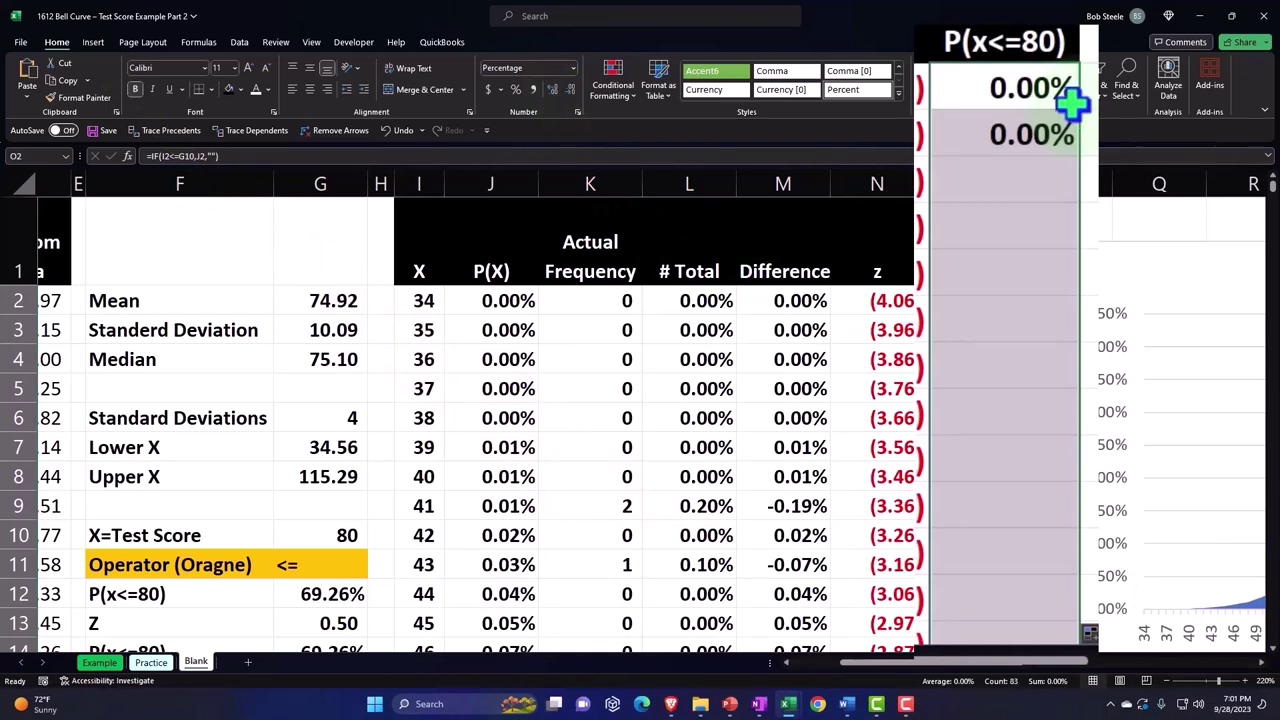
{"action": "left_click", "coordinate": [1010, 327]}
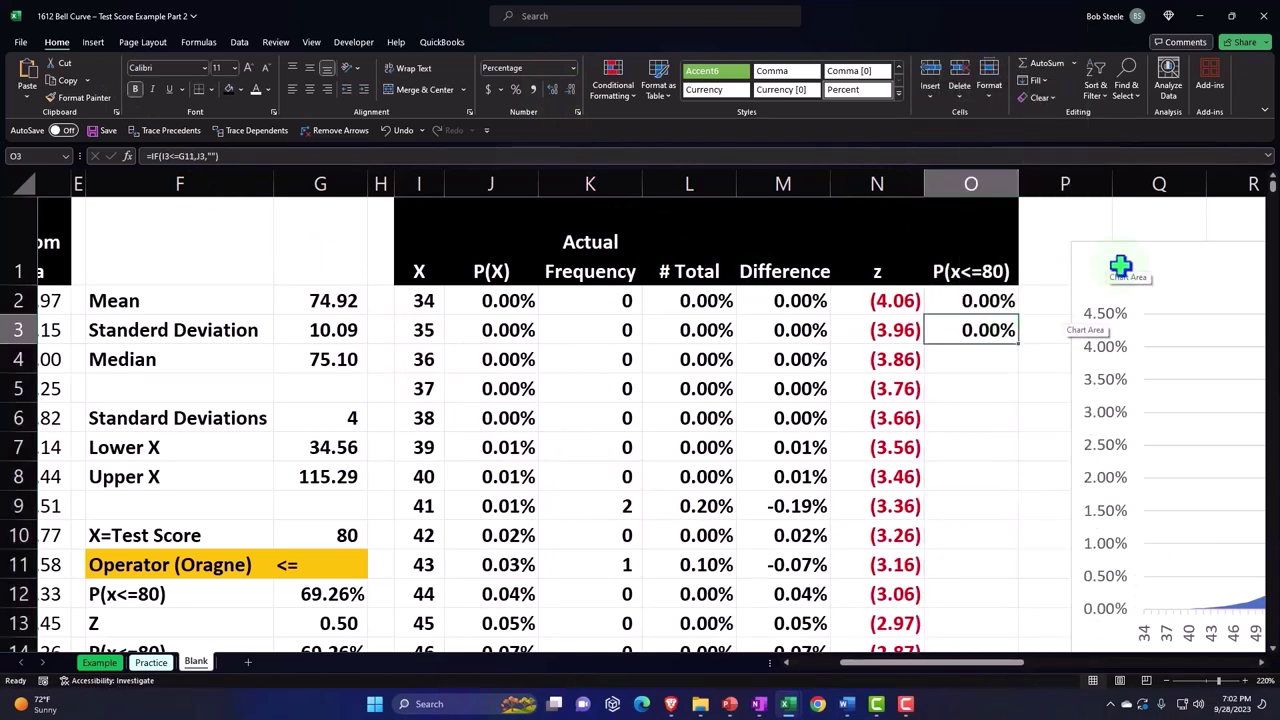
{"action": "double_click", "coordinate": [982, 296]}
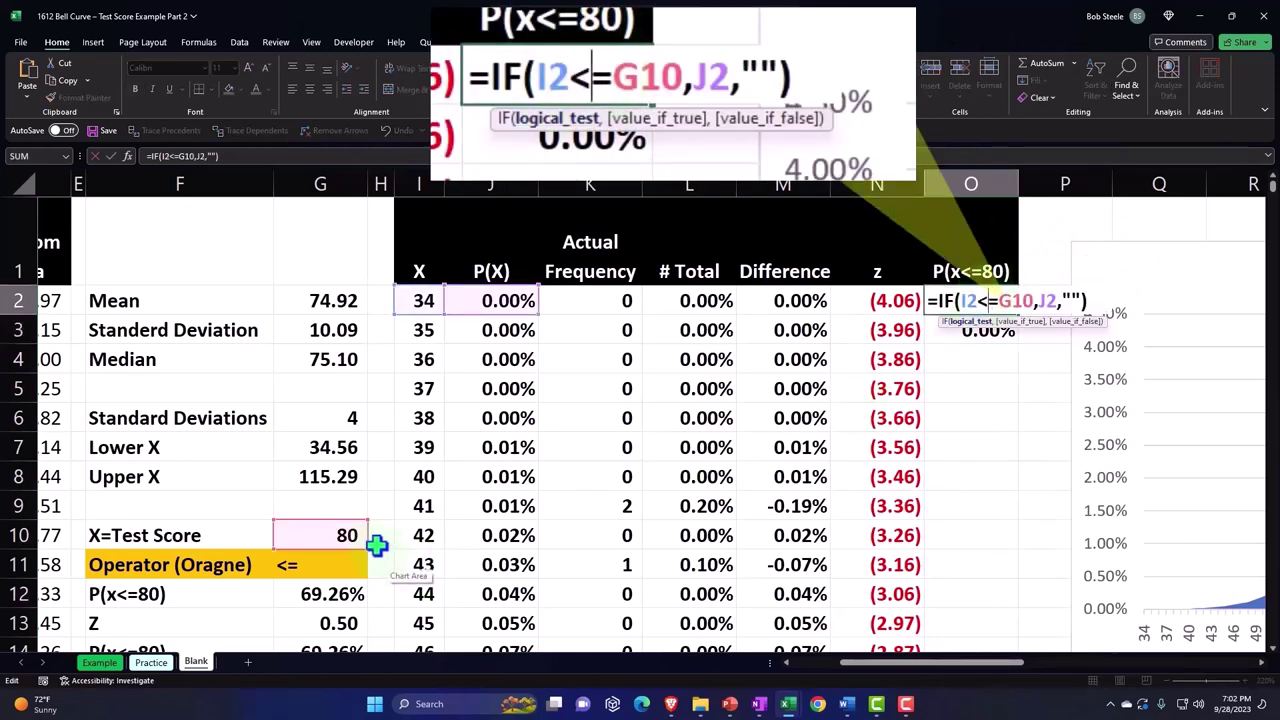
{"action": "key", "text": "Return"}
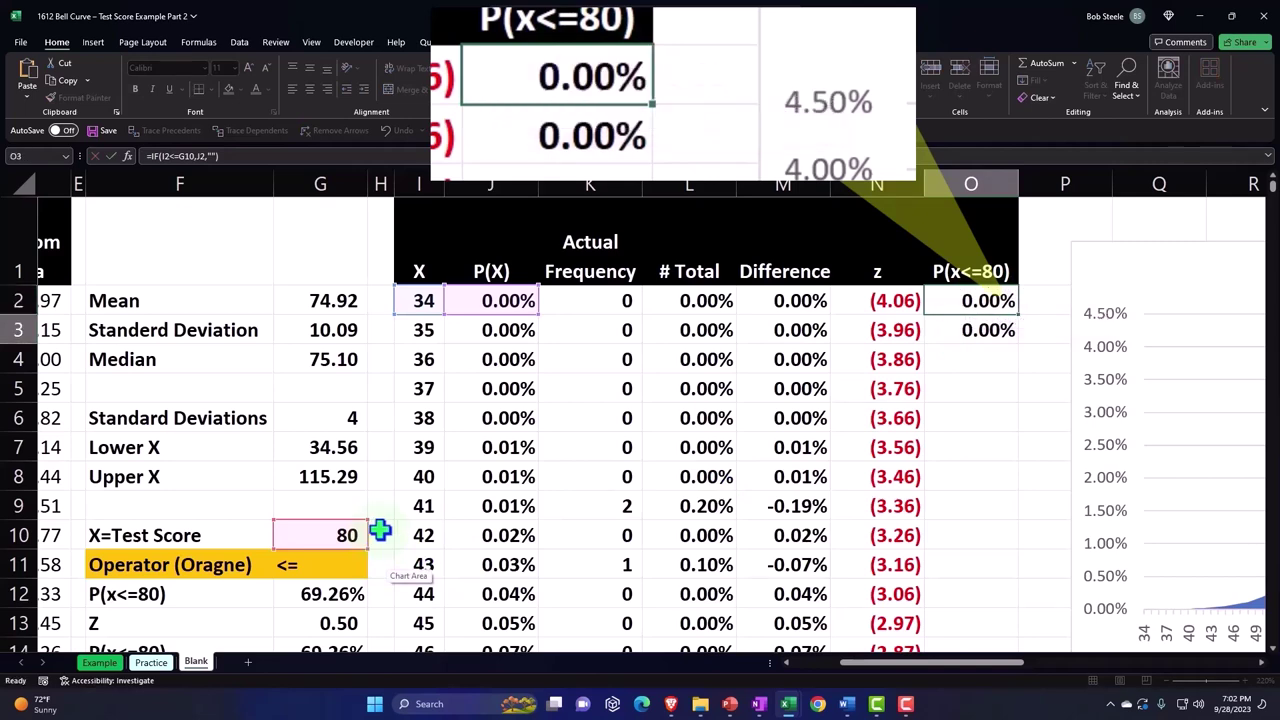
{"action": "double_click", "coordinate": [975, 331]}
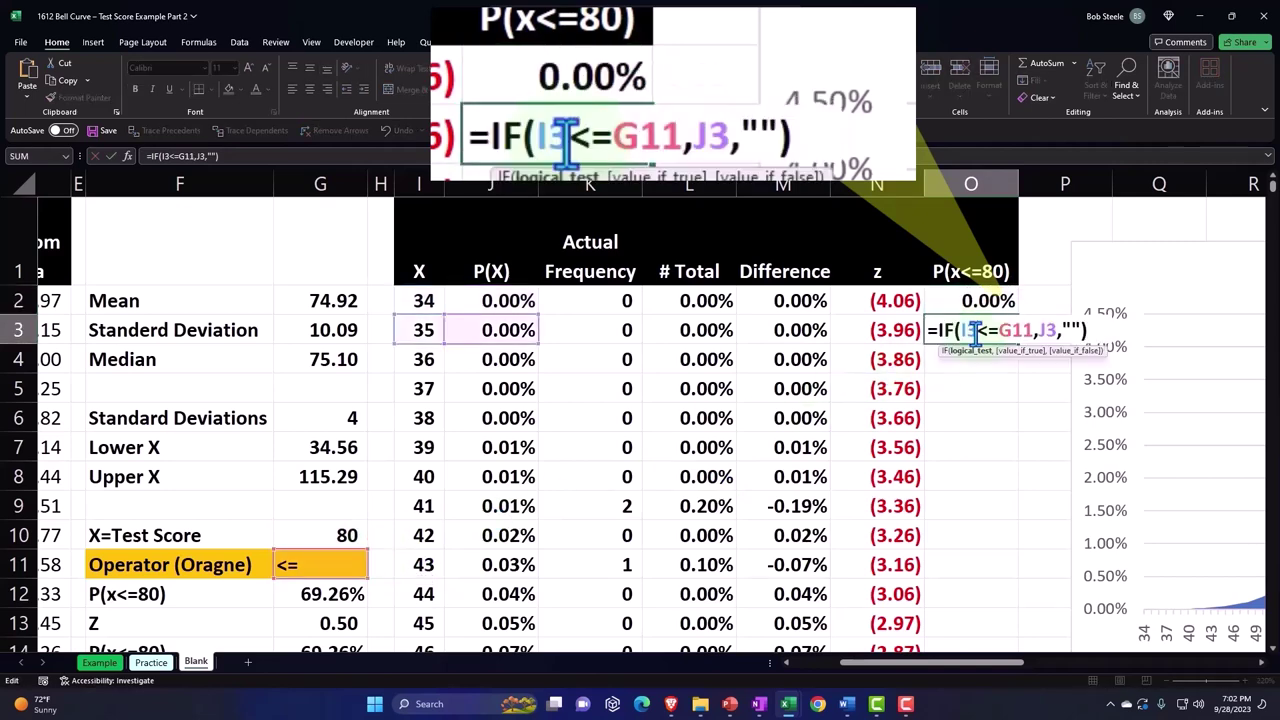
{"action": "key", "text": "Return"}
- Change the test score reference in O2's formula to $G$10
{"action": "double_click", "coordinate": [978, 301]}
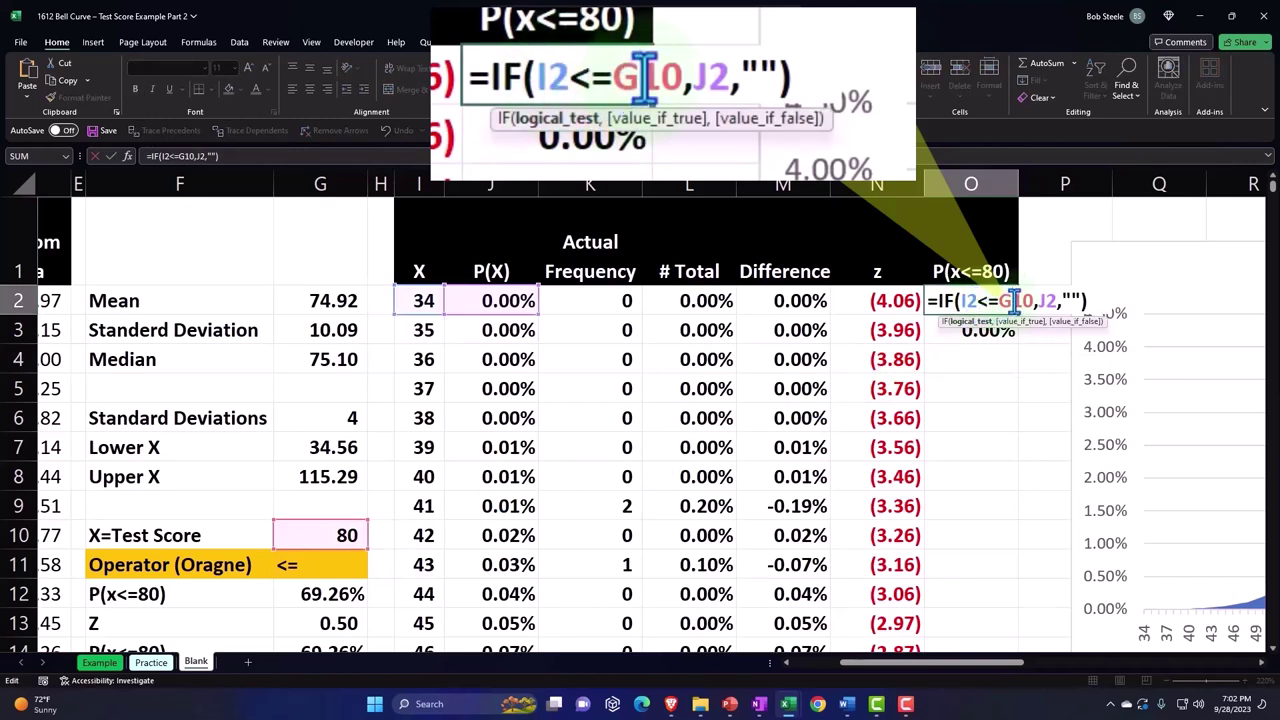
{"action": "key", "text": "F4"}
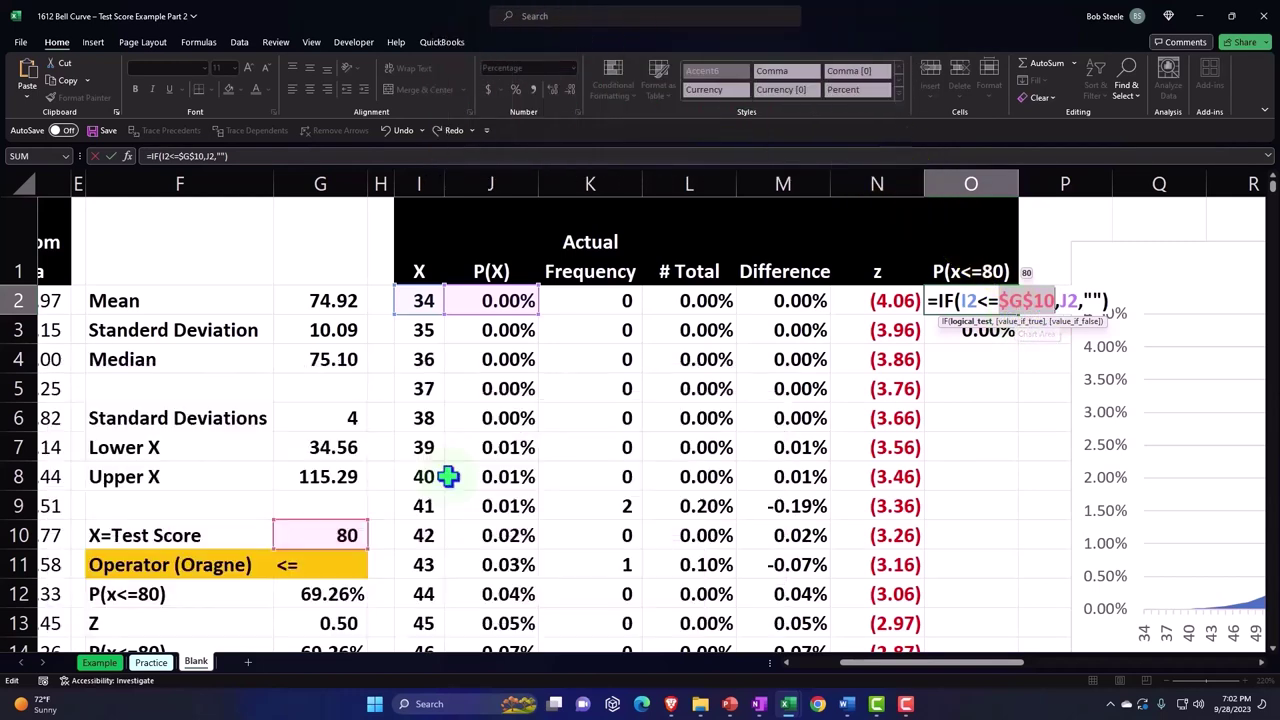
{"action": "key", "text": "Return"}
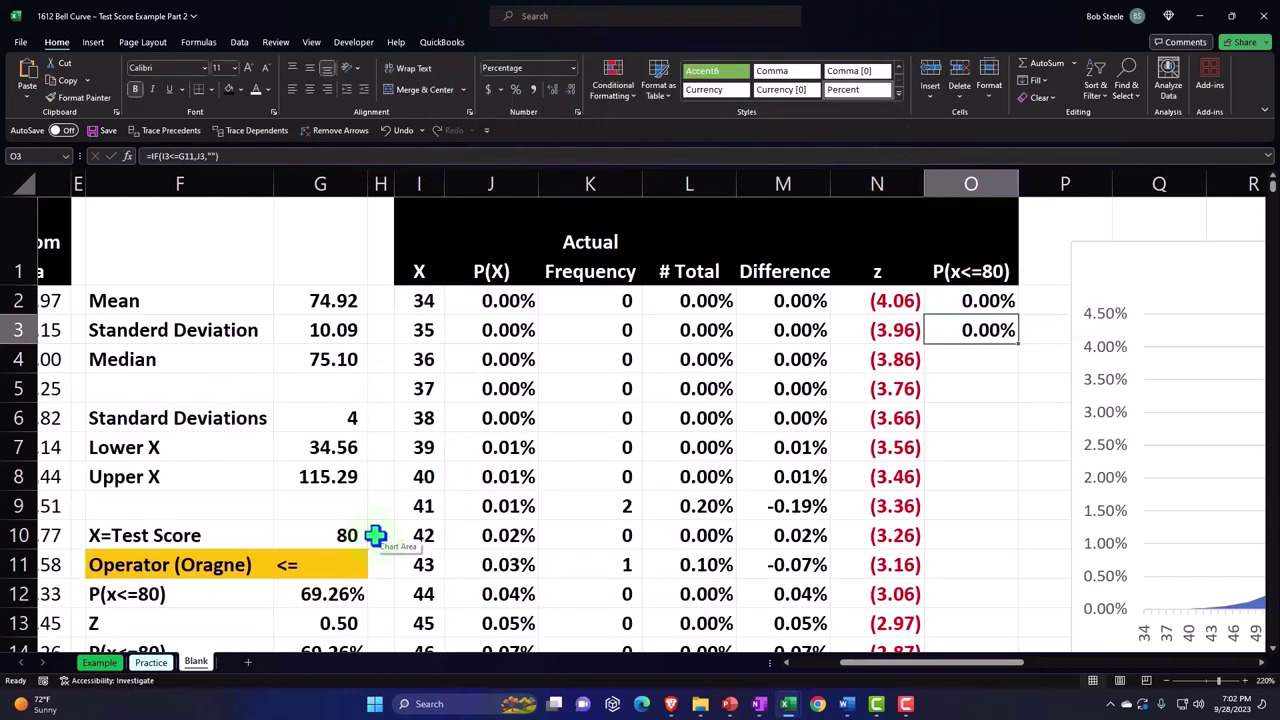
{"action": "left_click", "coordinate": [978, 301]}
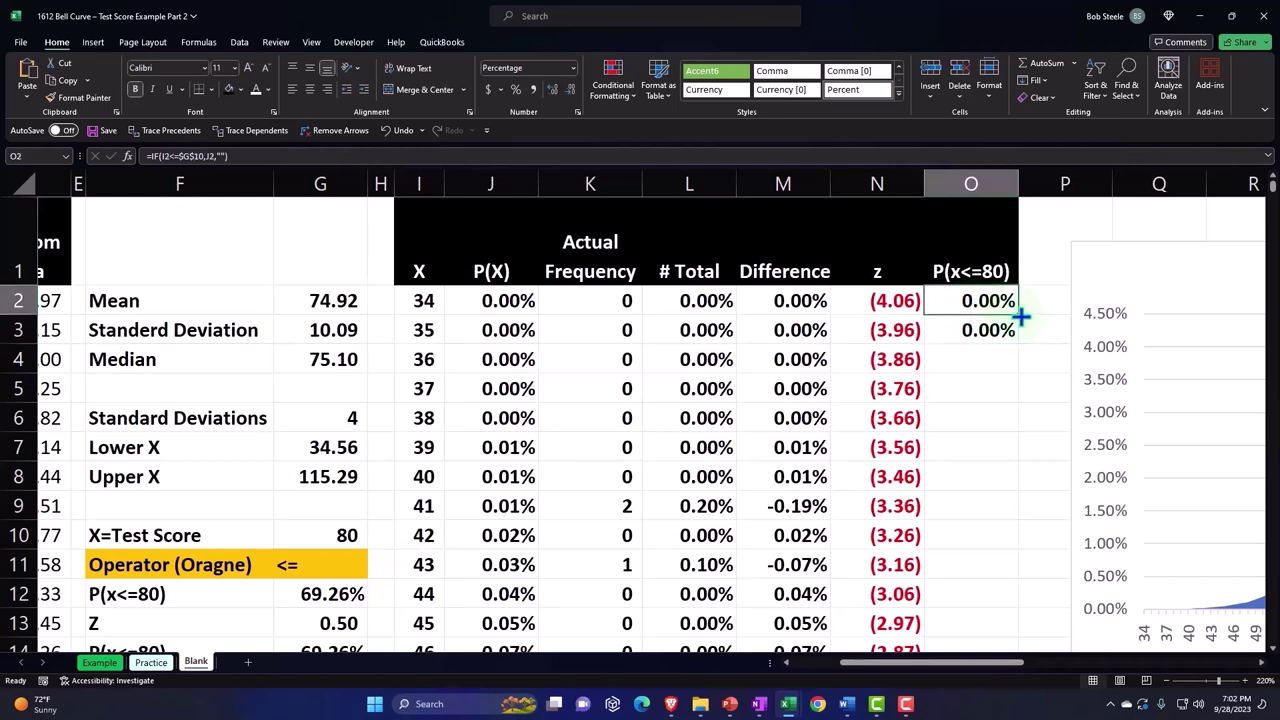
- Fill the IF(I2<=$G$10,J2,"") formula down column O so values stop after X 80
{"action": "double_click", "coordinate": [1019, 315]}
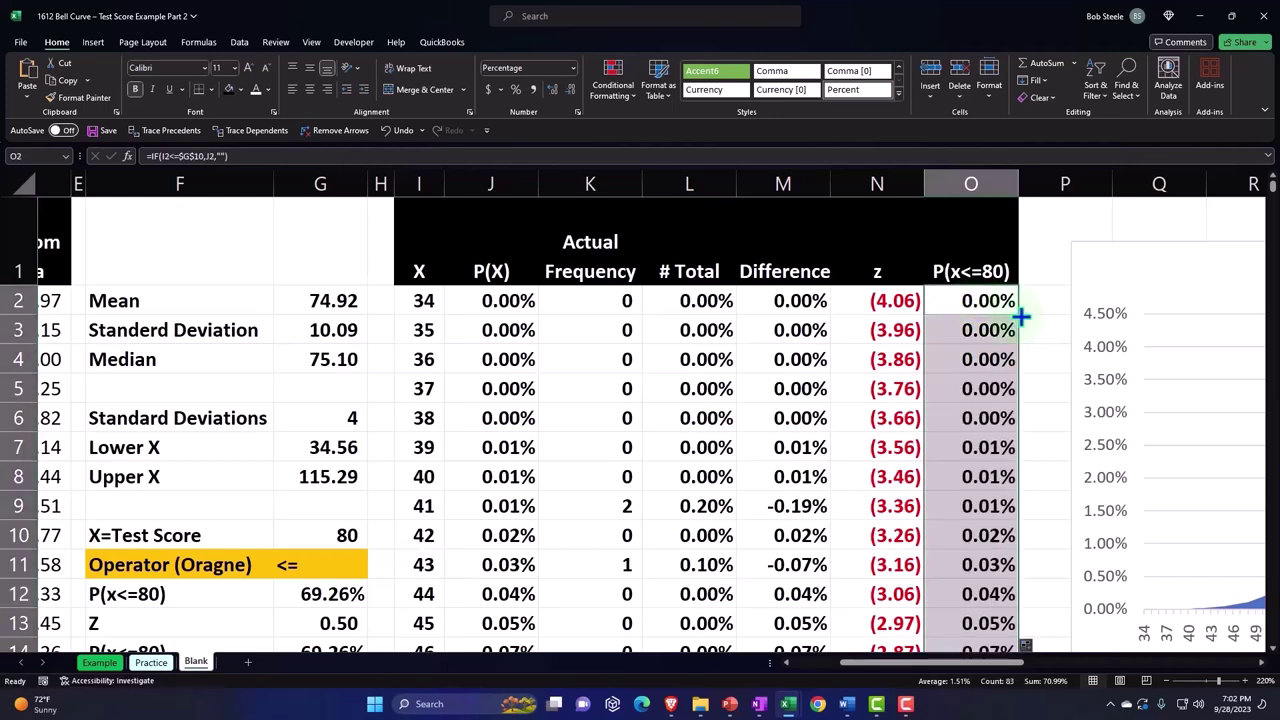
{"action": "scroll", "coordinate": [1019, 315], "scroll_direction": "down", "scroll_amount": 3}
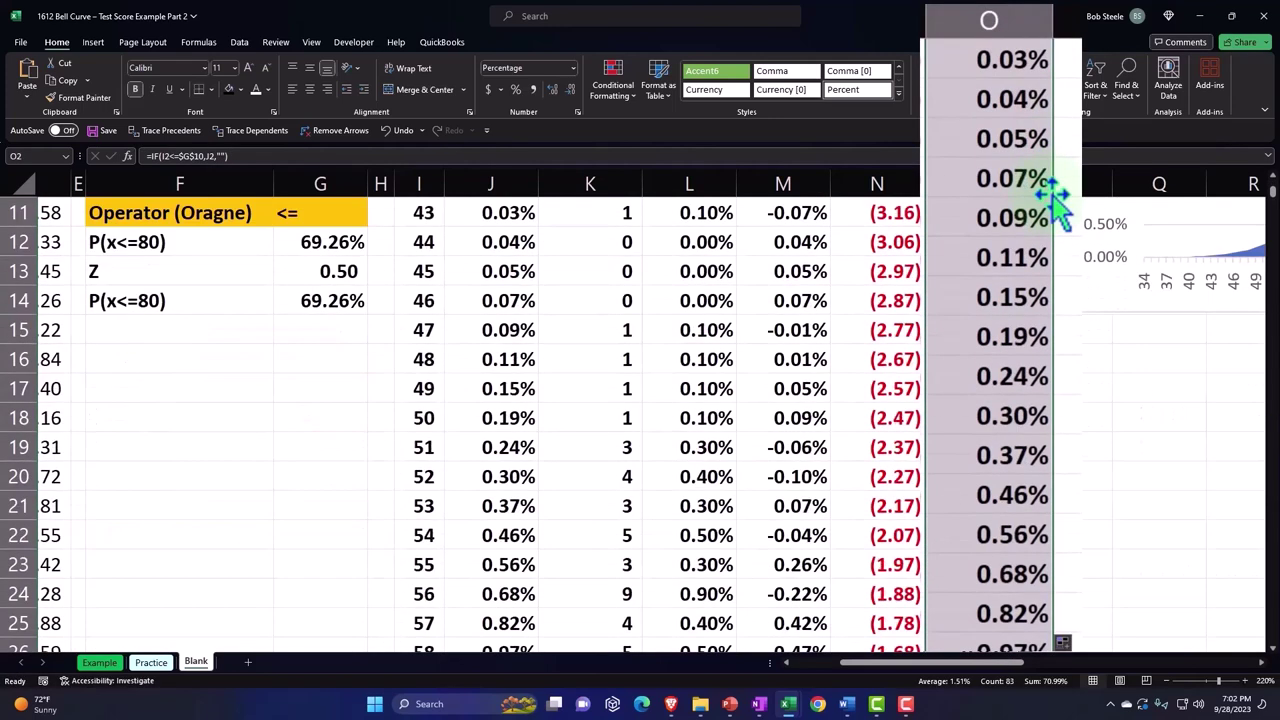
{"action": "scroll", "coordinate": [1055, 200], "scroll_direction": "down", "scroll_amount": 4}
{"action": "scroll", "coordinate": [1052, 196], "scroll_direction": "down", "scroll_amount": 4}
{"action": "scroll", "coordinate": [1052, 198], "scroll_direction": "down", "scroll_amount": 3}
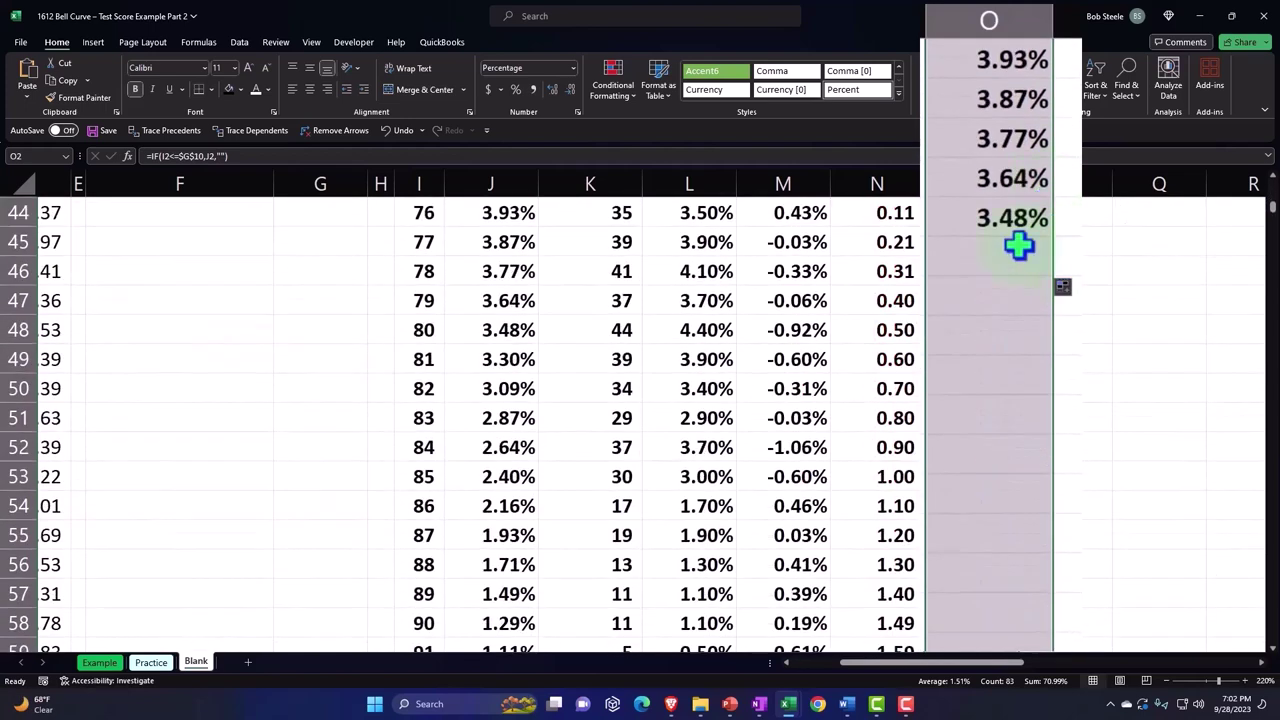
{"action": "left_click", "coordinate": [980, 336]}
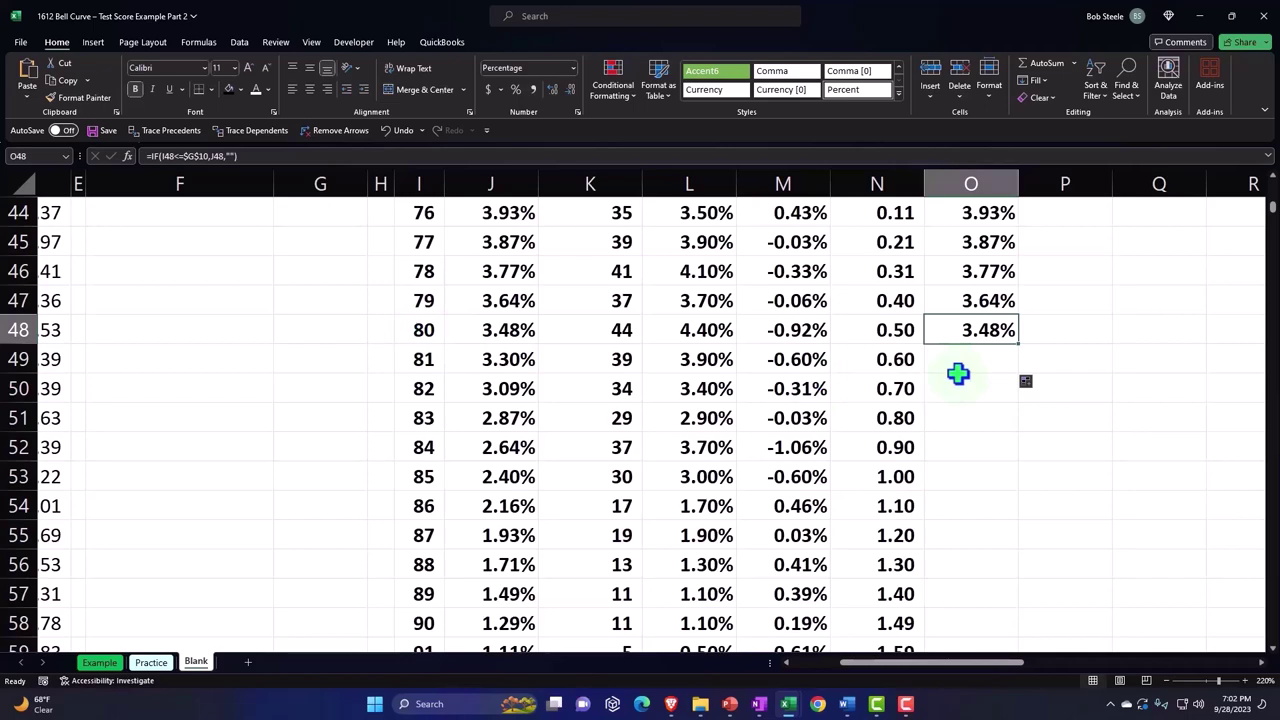
- Return to the top of the sheet and scroll right to bring the chart into view
{"action": "scroll", "coordinate": [957, 373], "scroll_direction": "up", "scroll_amount": 6}
{"action": "scroll", "coordinate": [957, 373], "scroll_direction": "up", "scroll_amount": 5}
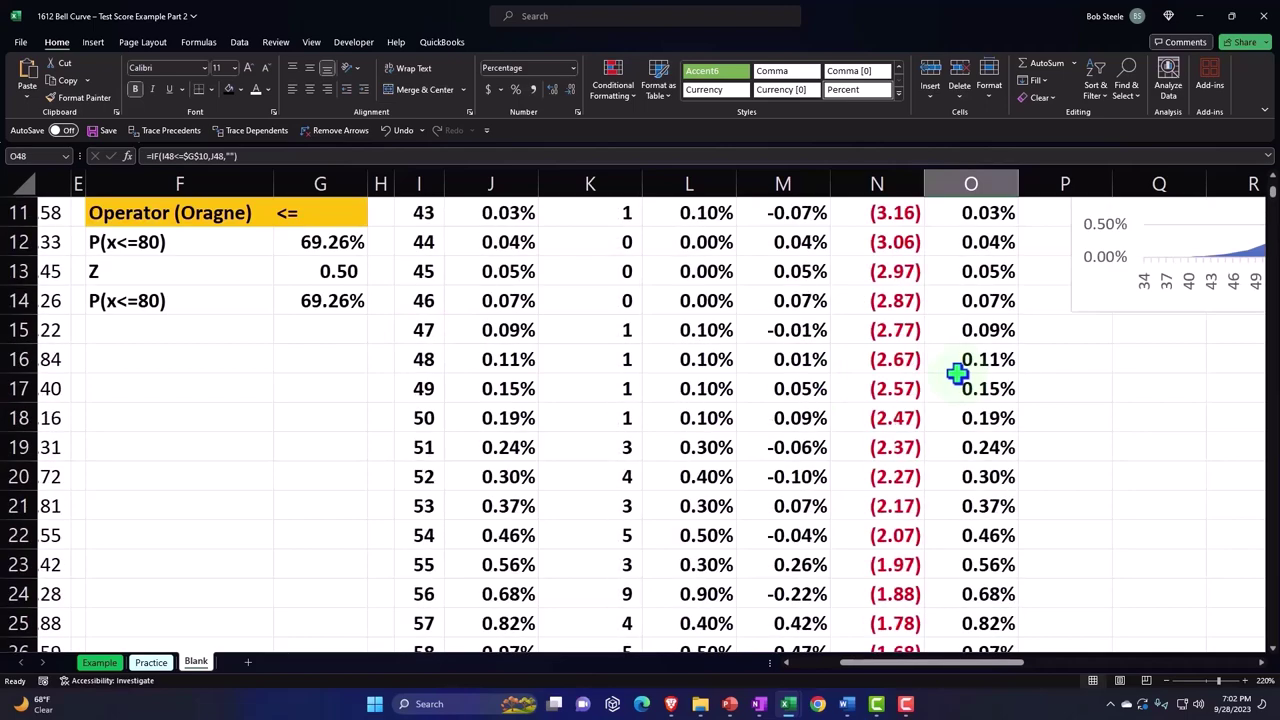
{"action": "scroll", "coordinate": [957, 373], "scroll_direction": "up", "scroll_amount": 4}
{"action": "left_click_drag", "start_coordinate": [968, 664], "coordinate": [1028, 664]}
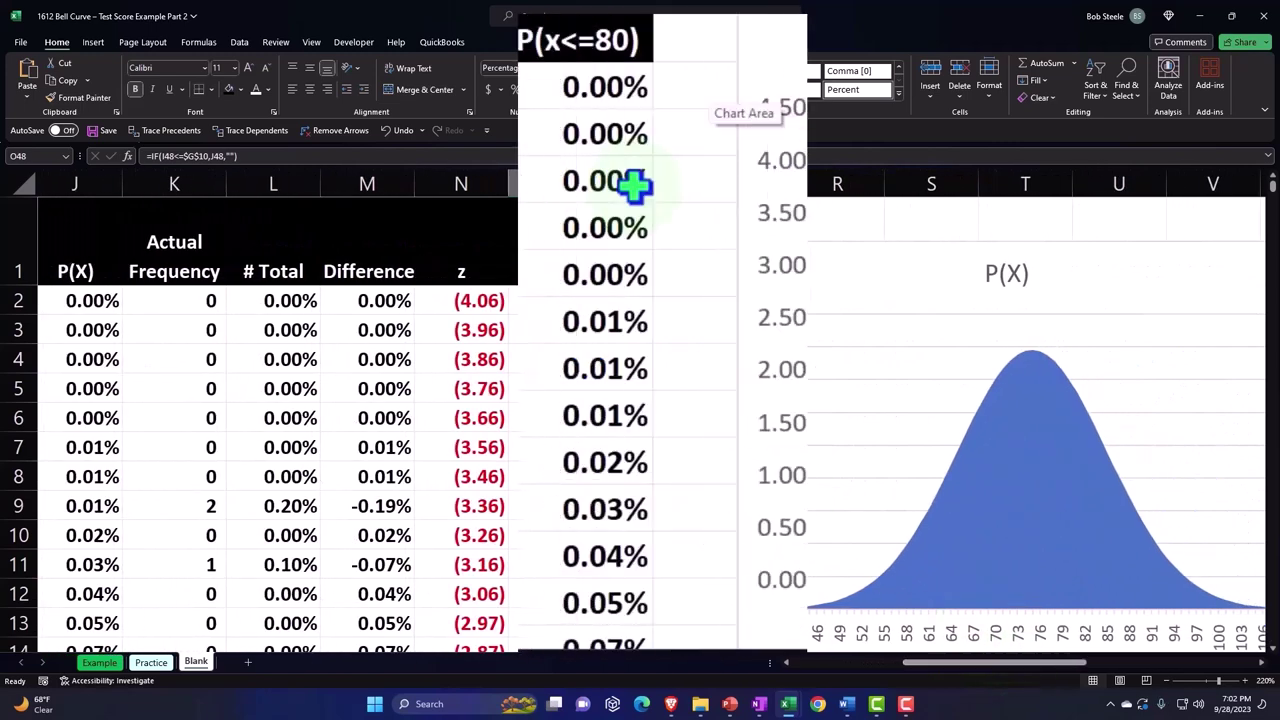
- Open the bell-curve chart's Select Data source and begin adding a new series
{"action": "left_click", "coordinate": [749, 262]}
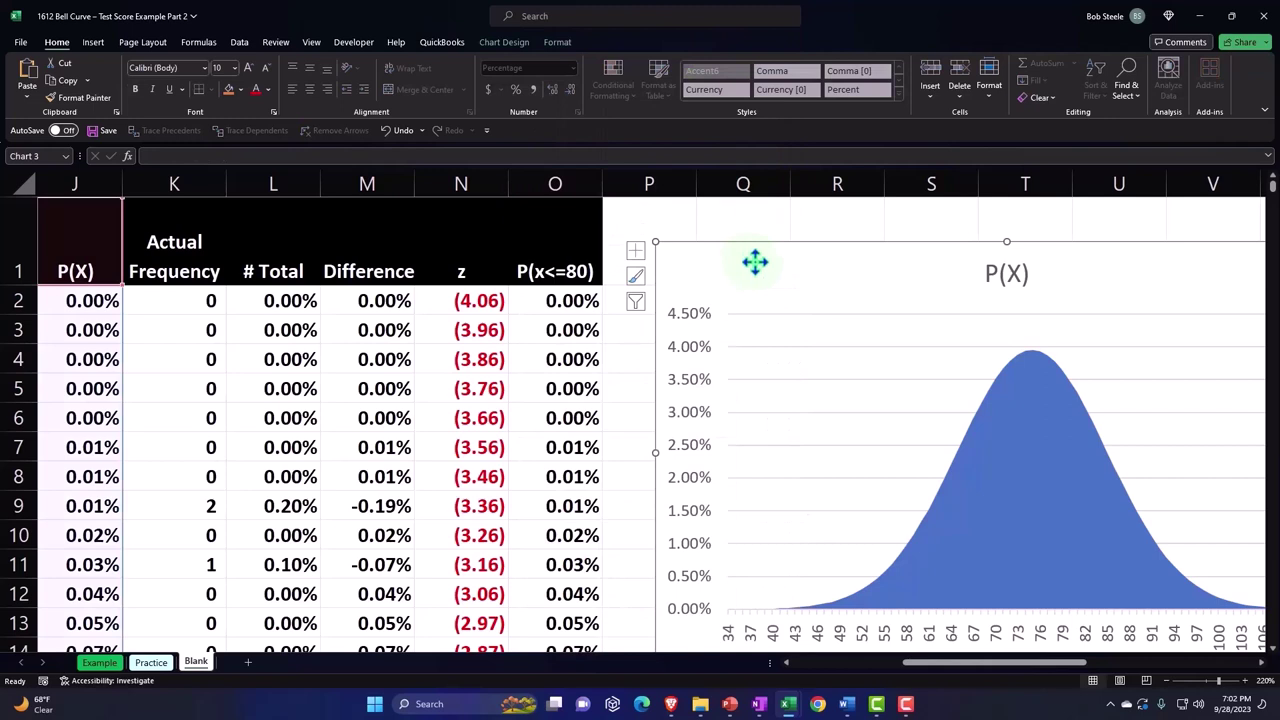
{"action": "left_click", "coordinate": [505, 45]}
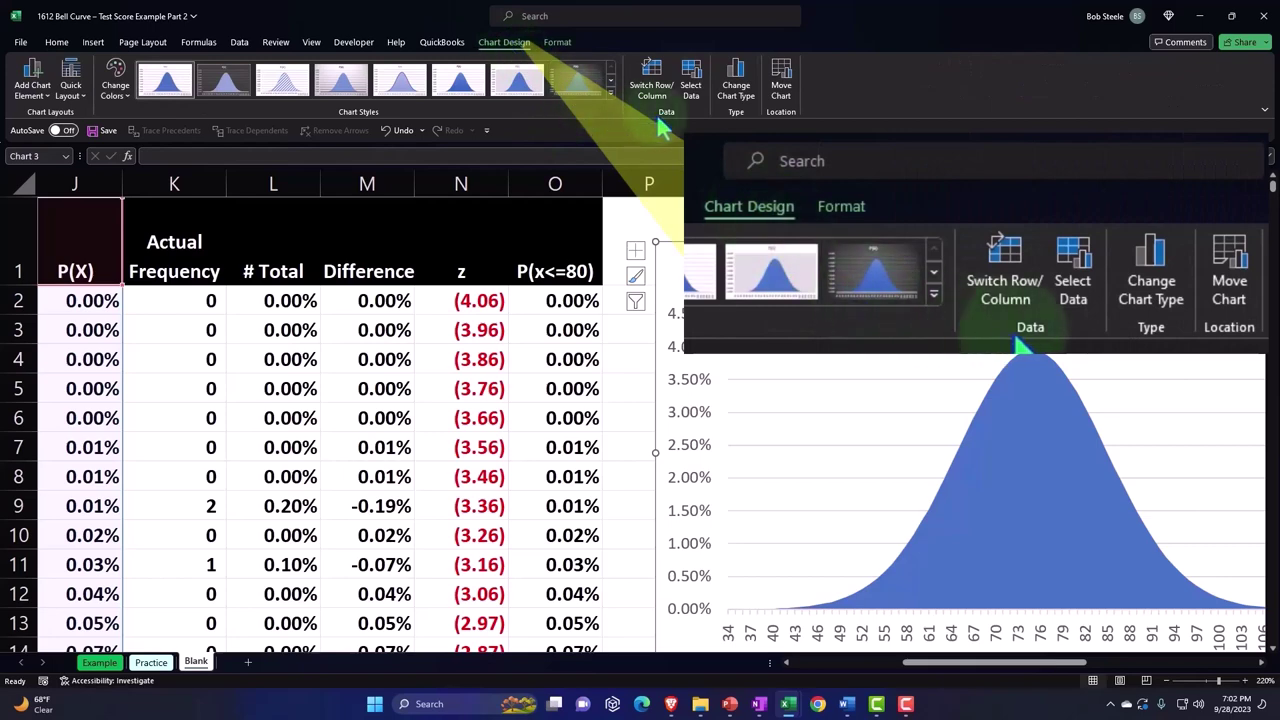
{"action": "left_click", "coordinate": [694, 92]}
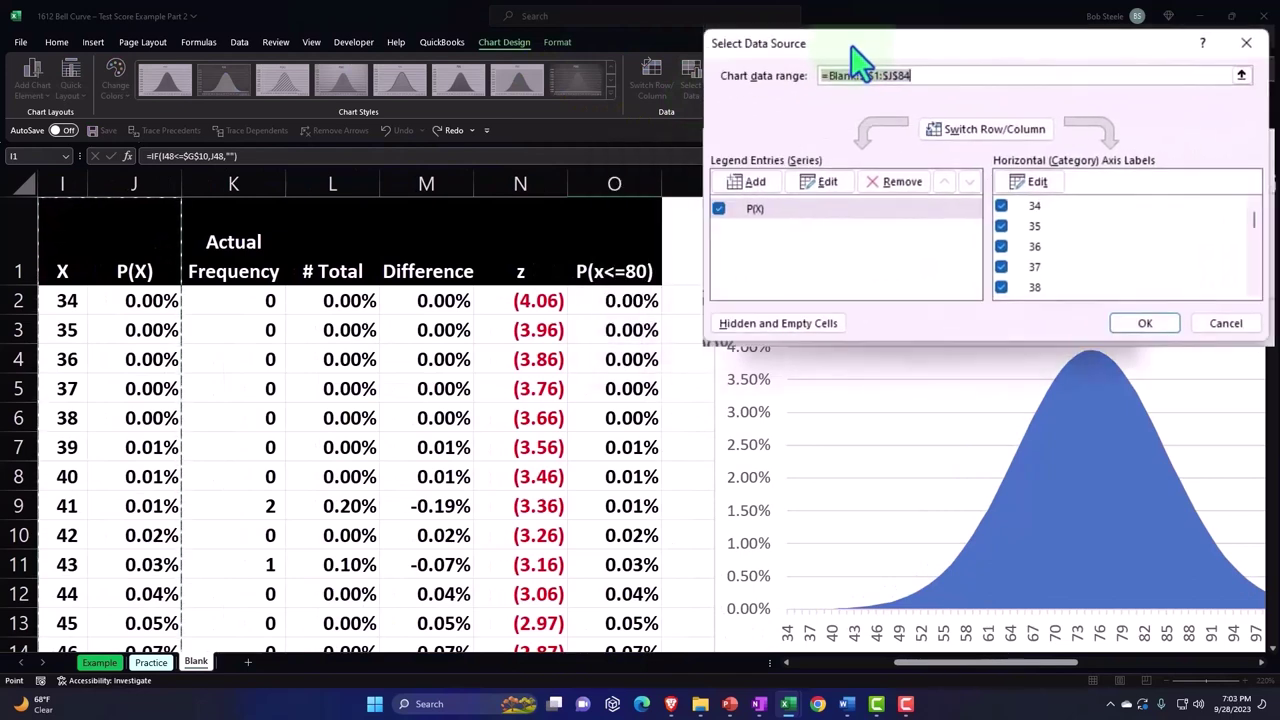
{"action": "left_click", "coordinate": [757, 190]}
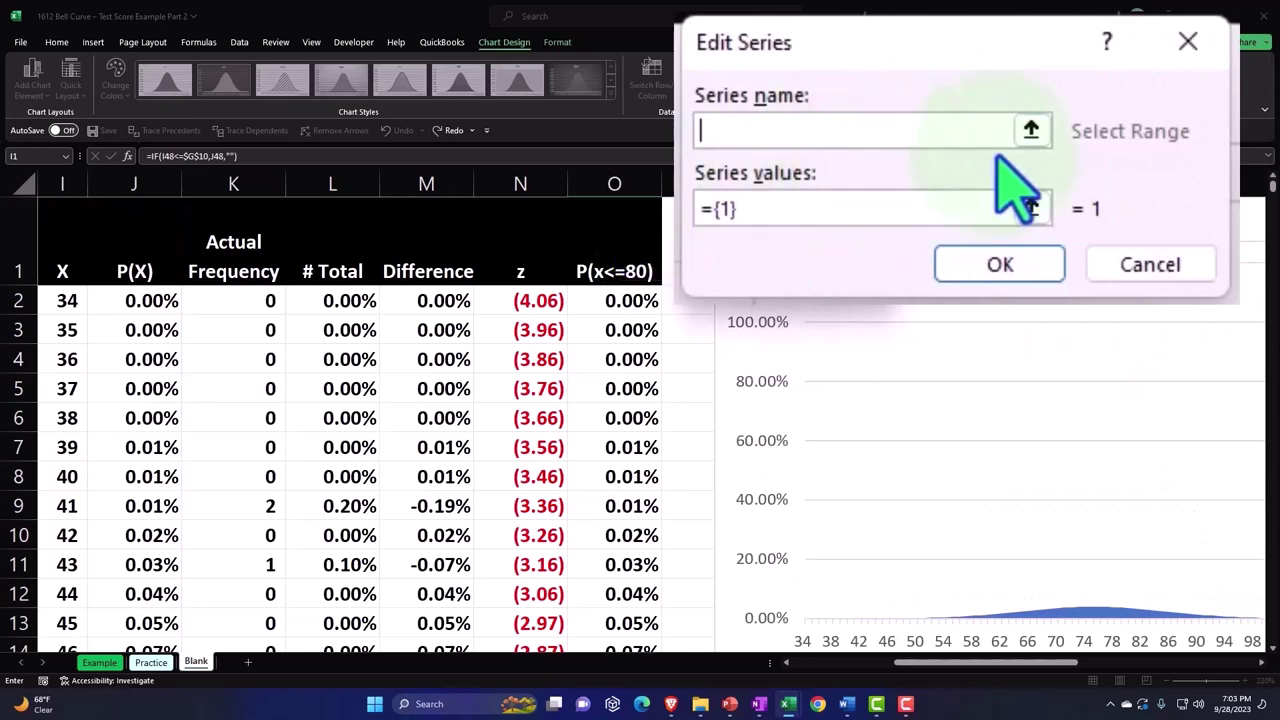
- Name the new series from cell O1, set its values to O2:O84, and confirm
{"action": "left_click", "coordinate": [605, 262]}
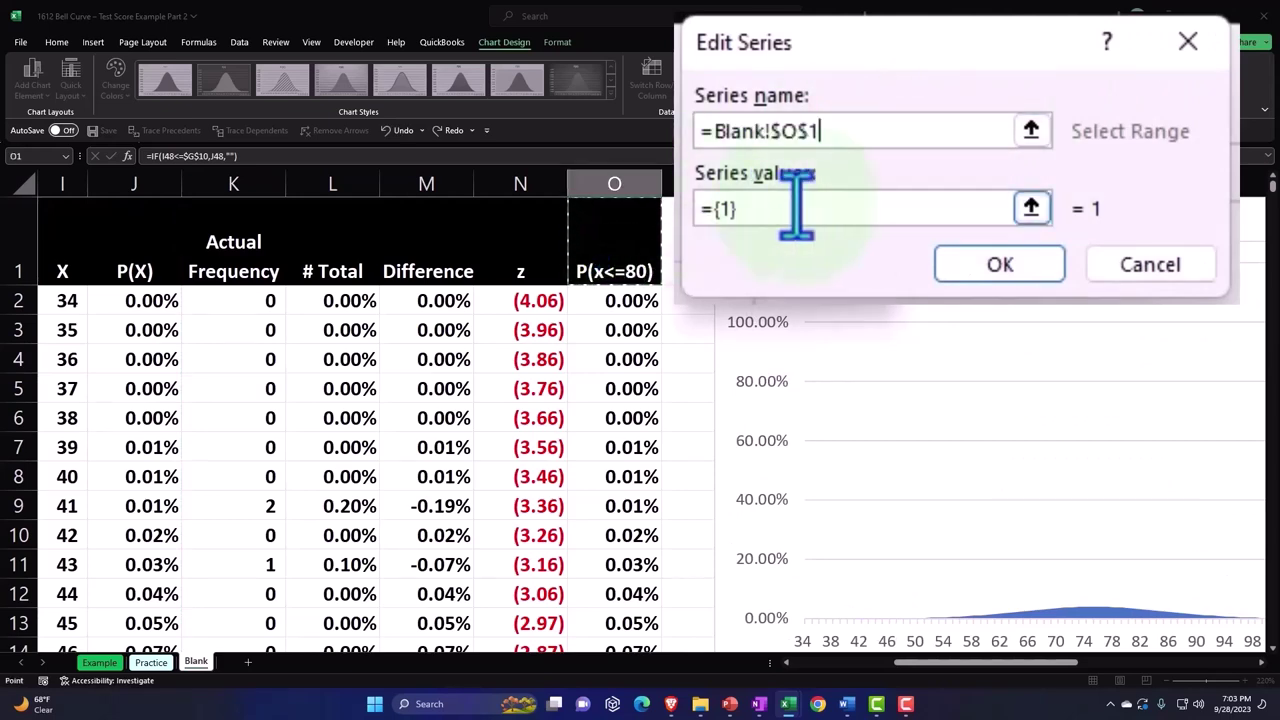
{"action": "left_click_drag", "start_coordinate": [791, 206], "coordinate": [700, 208]}
{"action": "key", "text": "BackSpace"}
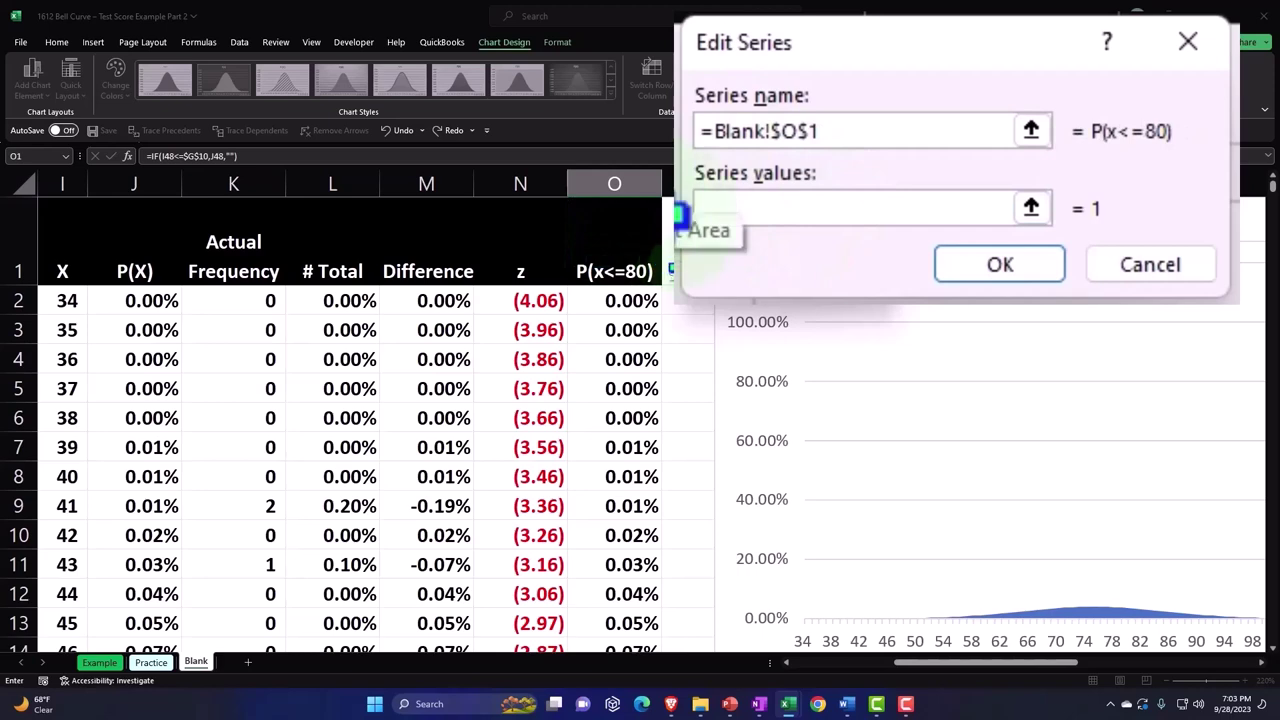
{"action": "left_click", "coordinate": [1031, 207]}
{"action": "left_click", "coordinate": [613, 300]}
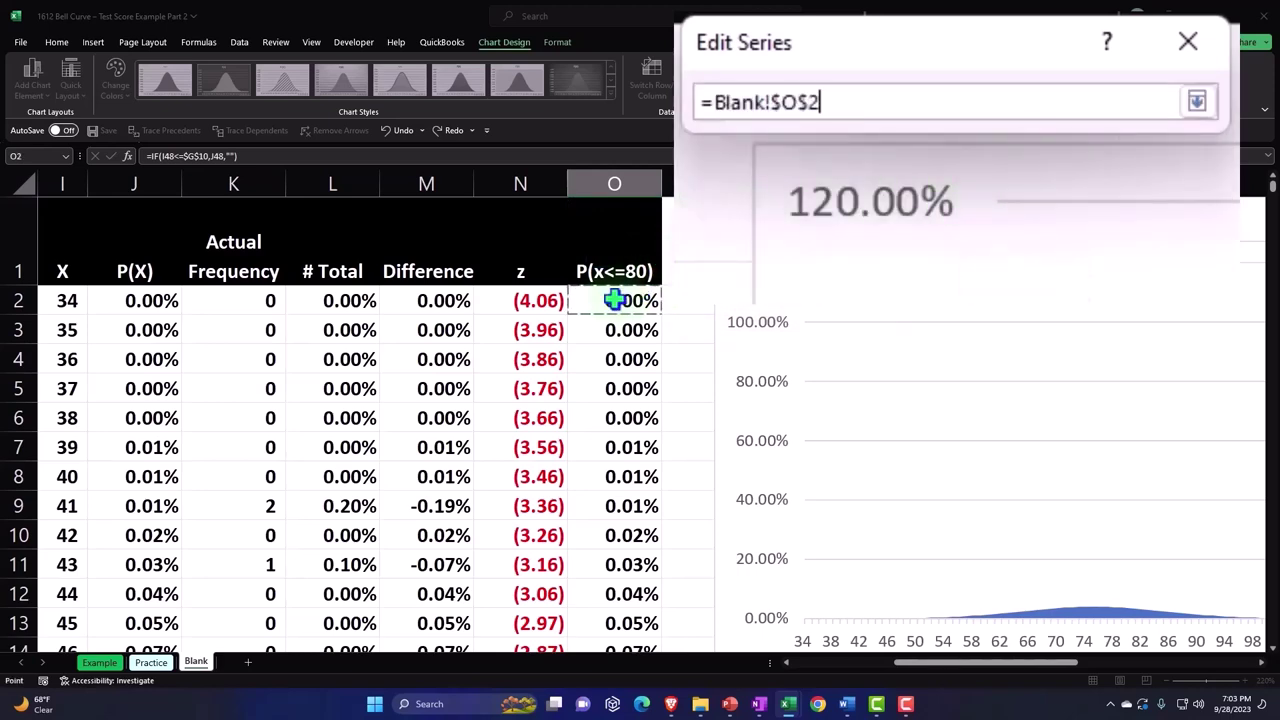
{"action": "key", "text": "ctrl+shift+Down"}
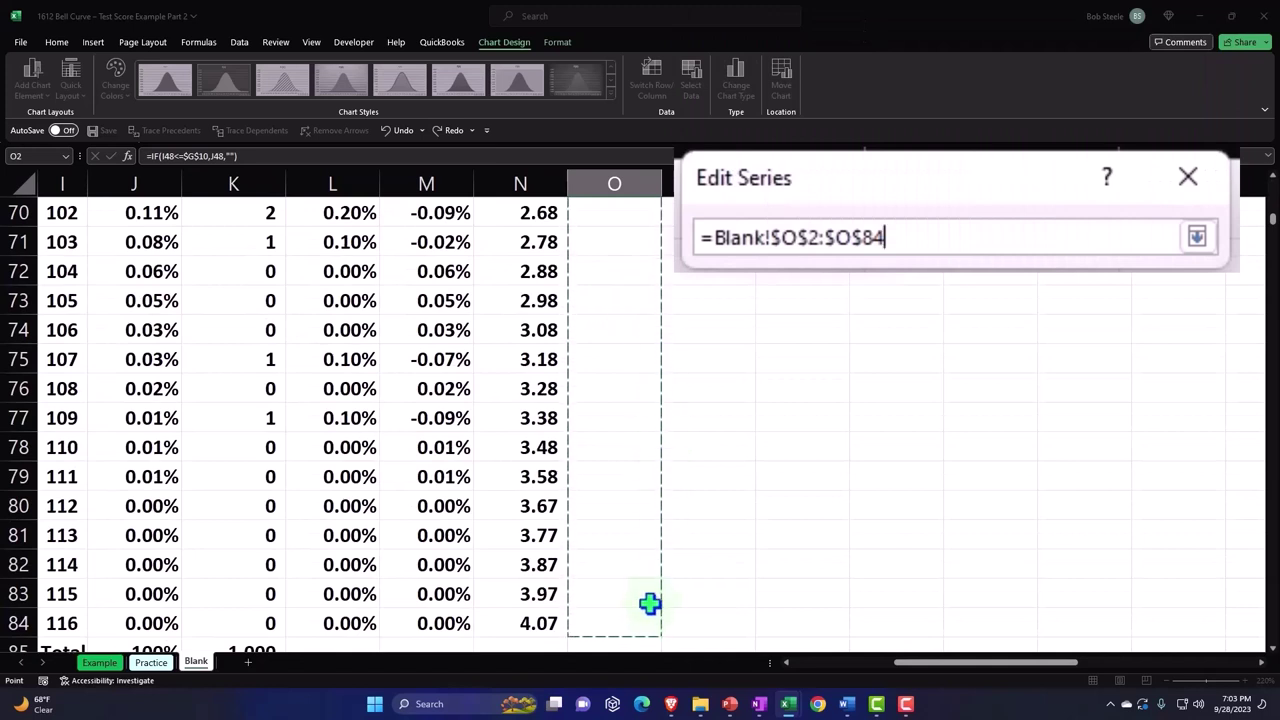
{"action": "left_click", "coordinate": [1198, 237]}
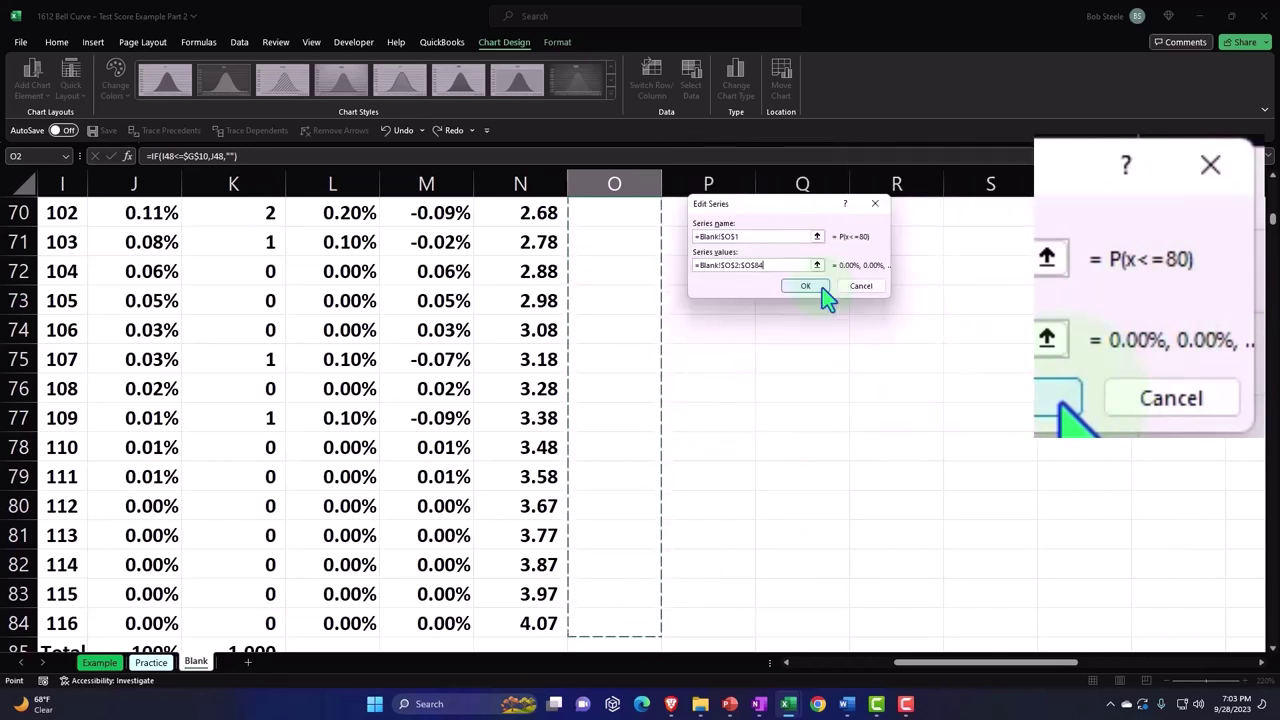
{"action": "left_click", "coordinate": [1063, 405]}
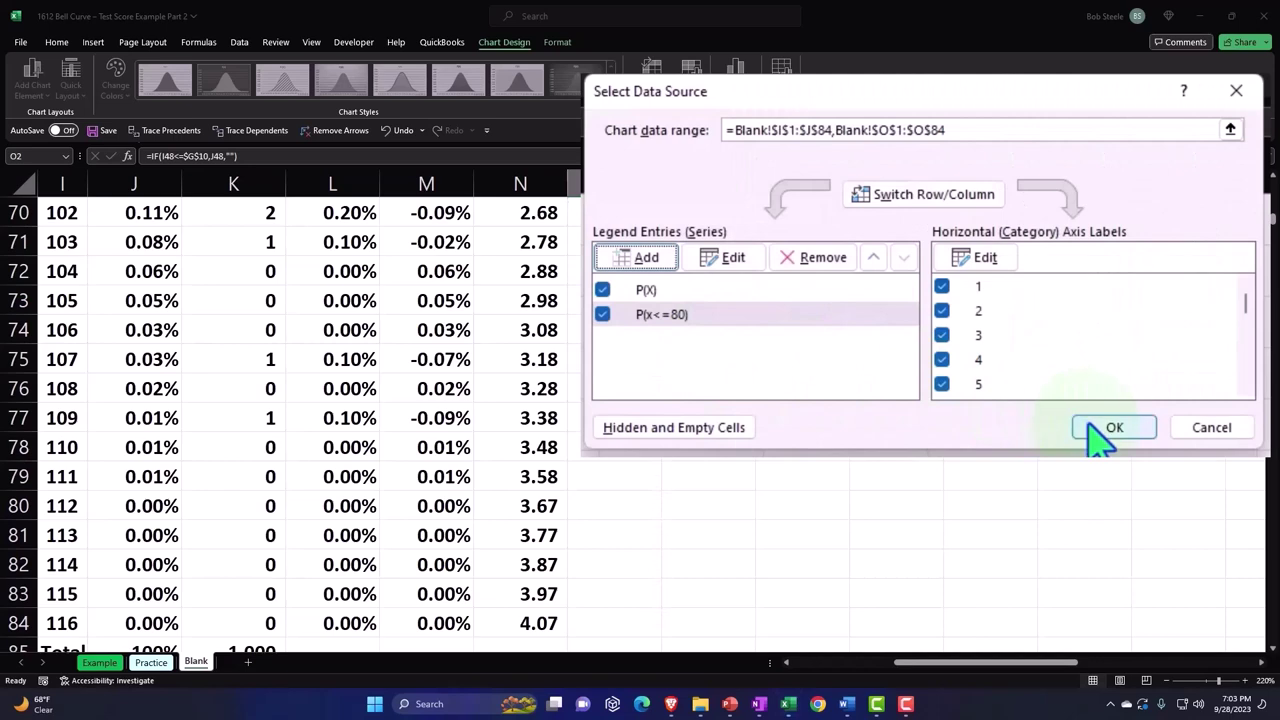
{"action": "left_click", "coordinate": [1090, 428]}
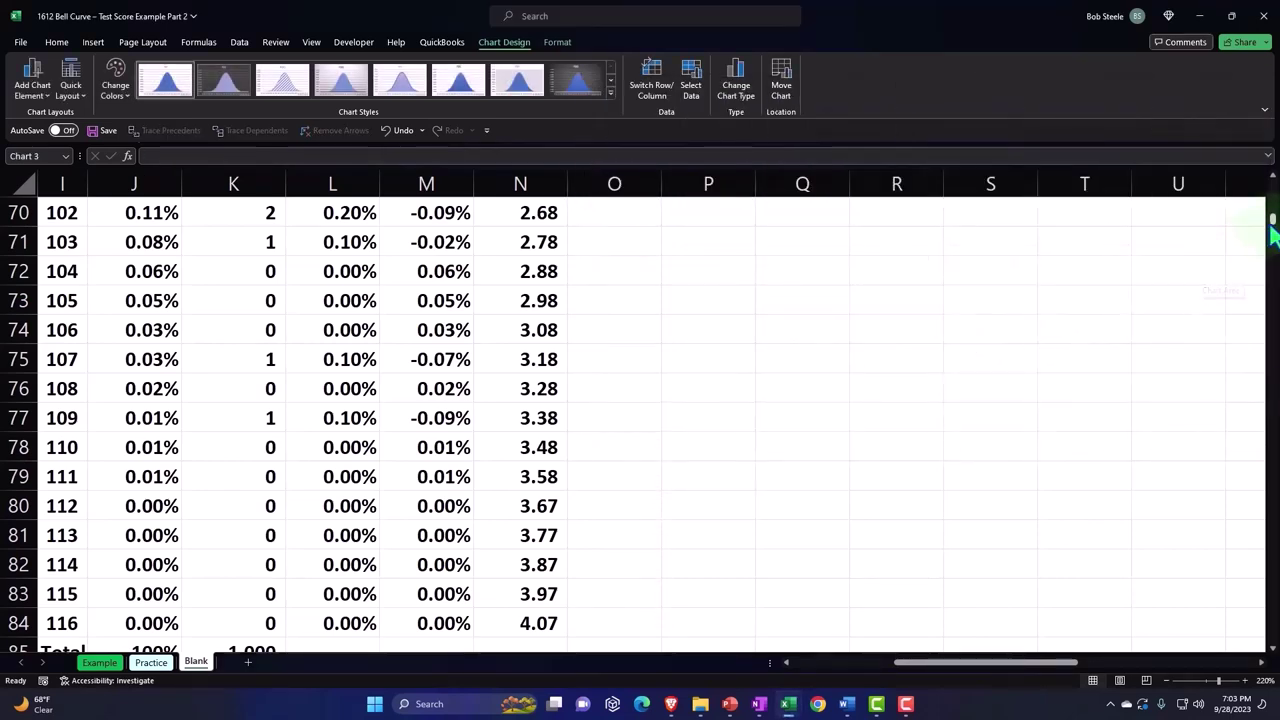
{"action": "left_click_drag", "start_coordinate": [1272, 225], "coordinate": [1272, 180]}
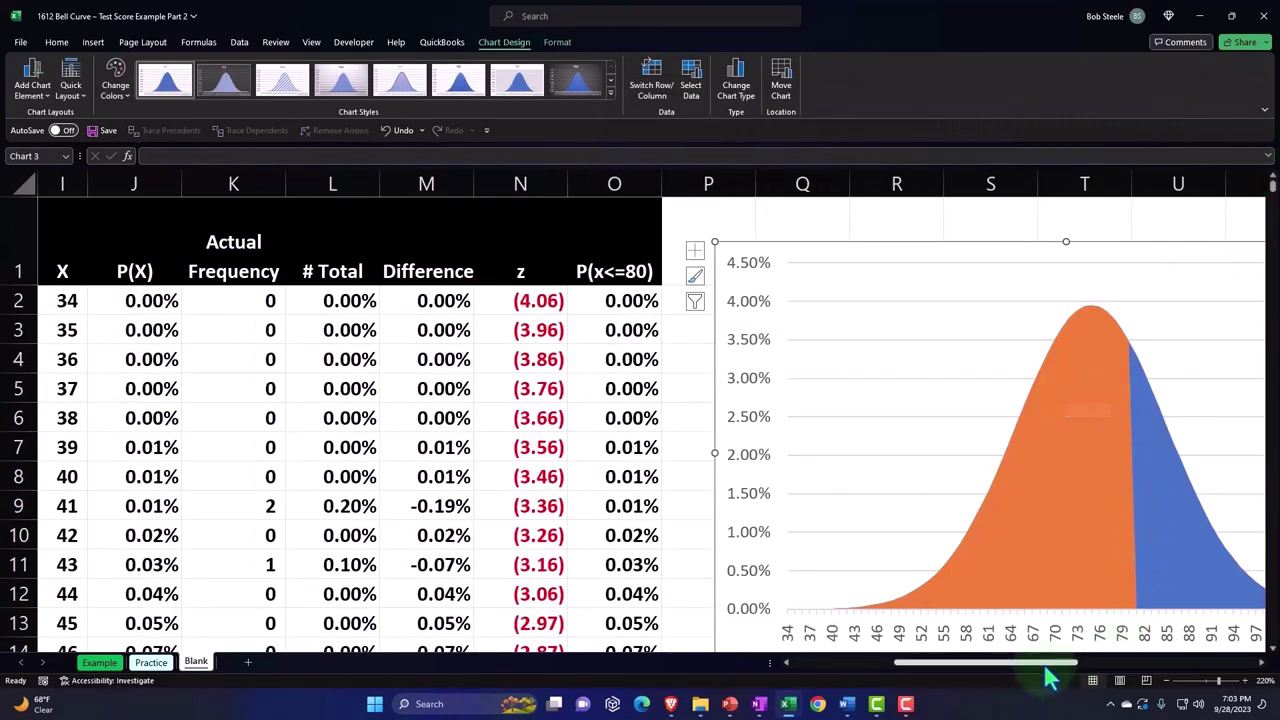
{"action": "left_click_drag", "start_coordinate": [1046, 672], "coordinate": [1110, 672]}
{"action": "scroll", "coordinate": [975, 490], "scroll_direction": "down", "scroll_amount": 1}
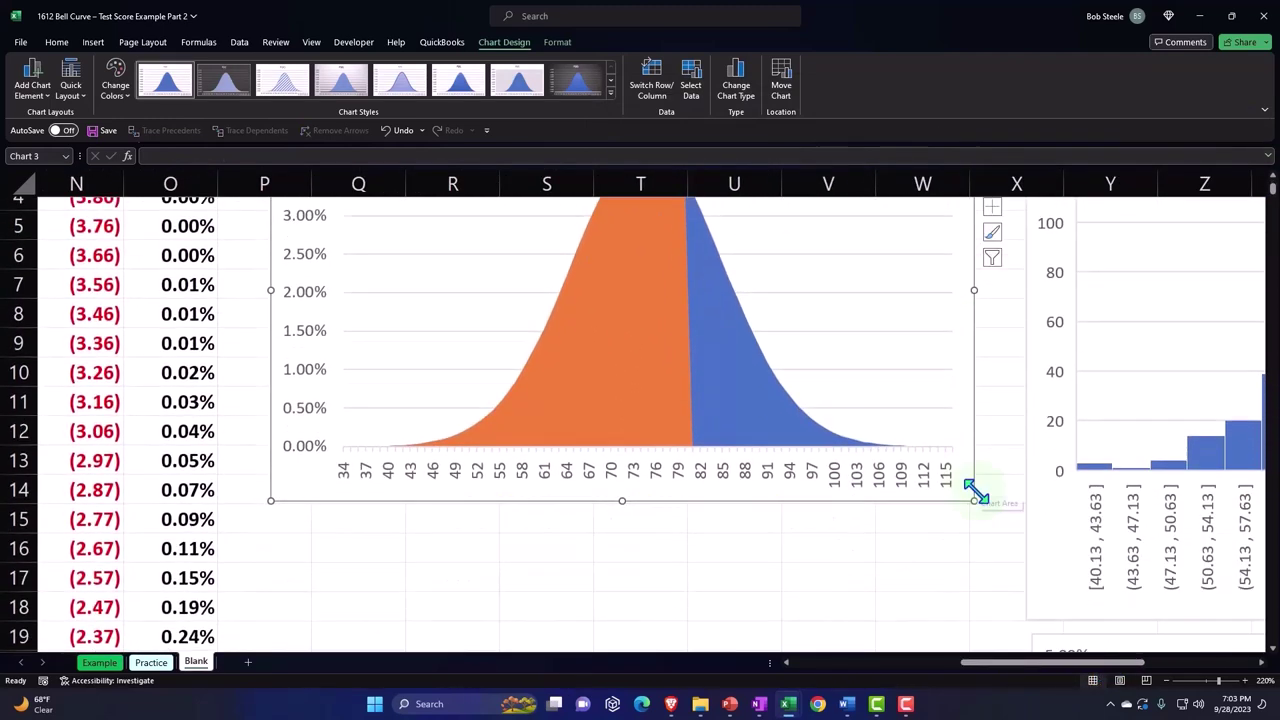
{"action": "scroll", "coordinate": [975, 495], "scroll_direction": "down", "scroll_amount": 1}
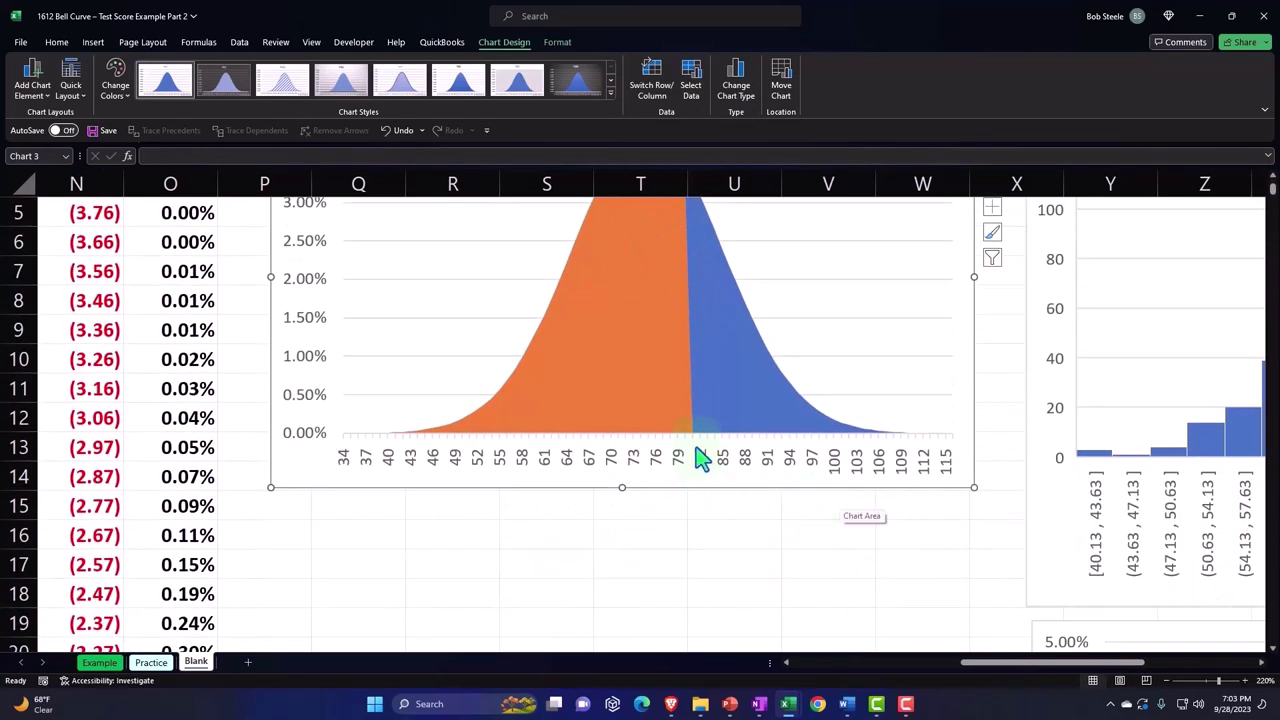
{"action": "scroll", "coordinate": [700, 455], "scroll_direction": "up", "scroll_amount": 1}
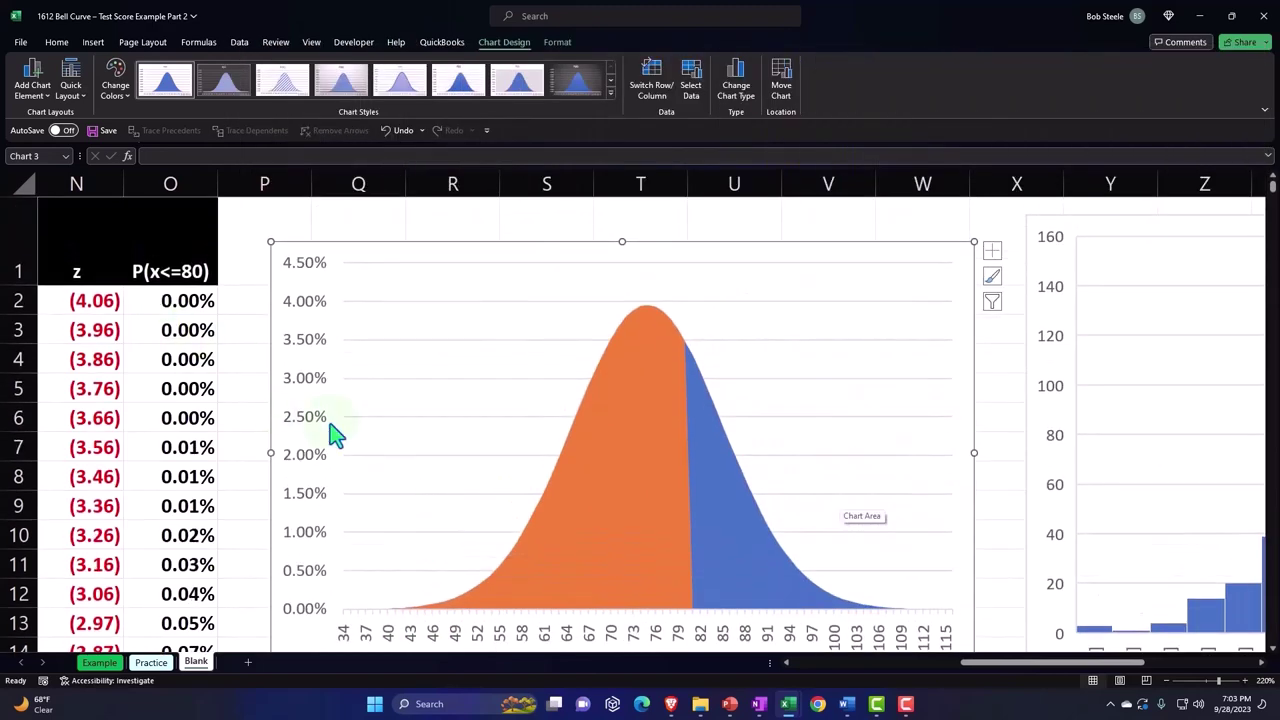
{"action": "scroll", "coordinate": [329, 434], "scroll_direction": "down", "scroll_amount": 1}
{"action": "left_click", "coordinate": [518, 512]}
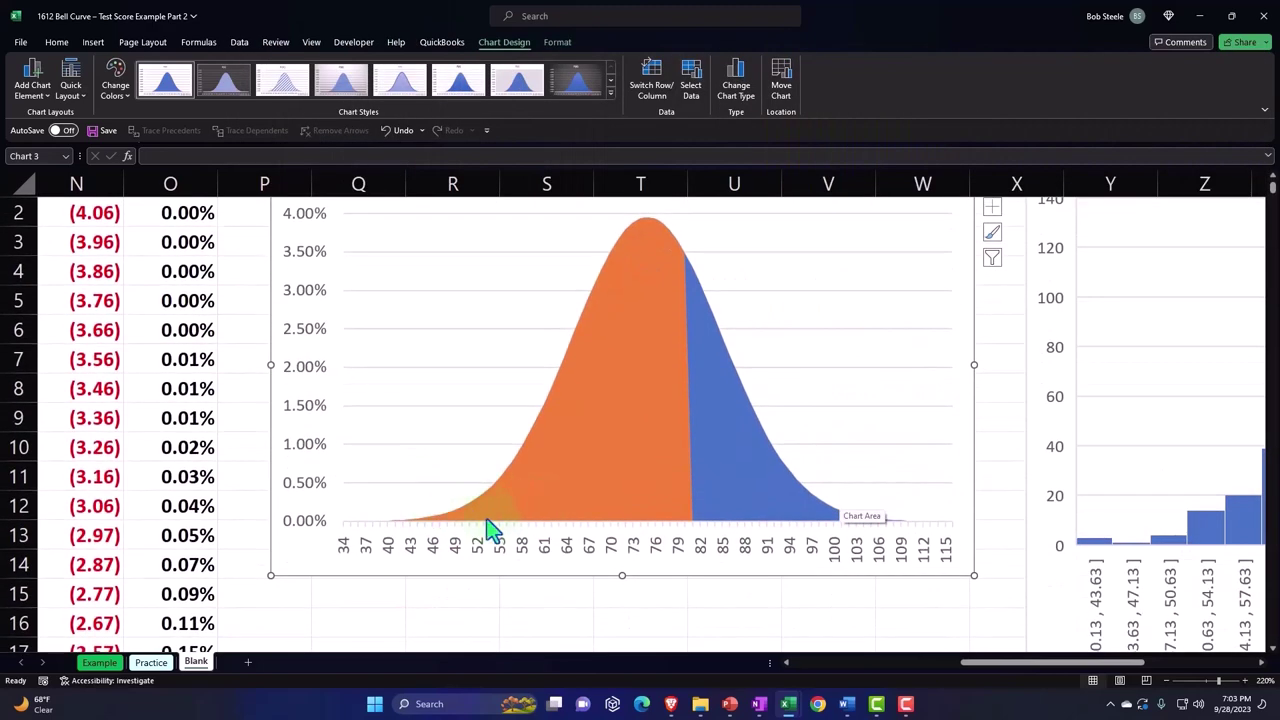
{"action": "scroll", "coordinate": [483, 530], "scroll_direction": "up", "scroll_amount": 1}
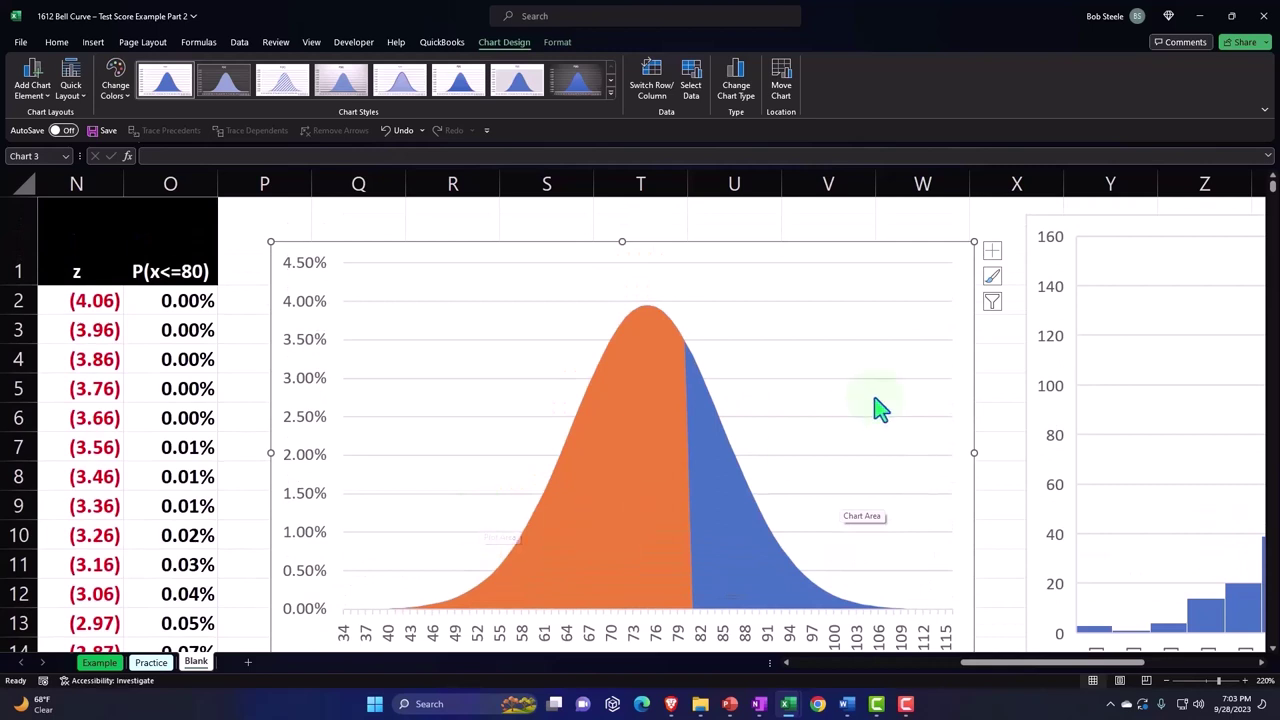
- Turn on the legend for the bell-curve chart through Chart Elements
{"action": "left_click", "coordinate": [992, 251]}
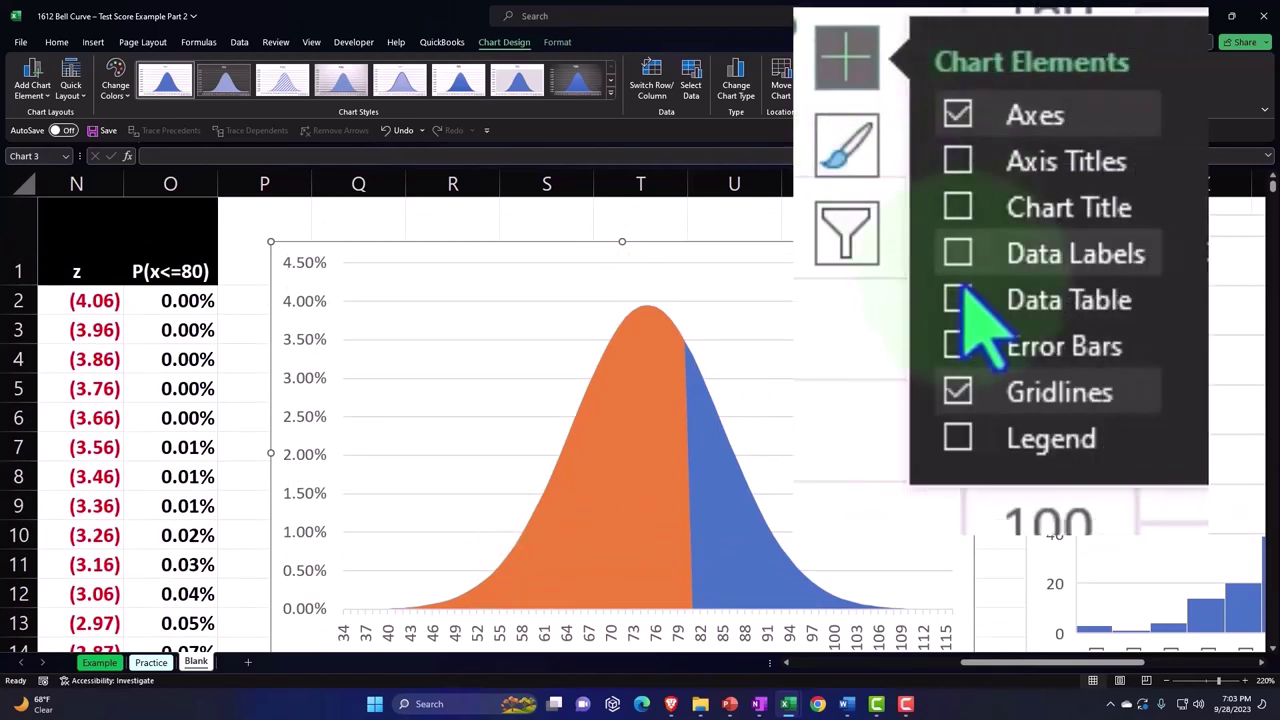
{"action": "left_click", "coordinate": [960, 442]}
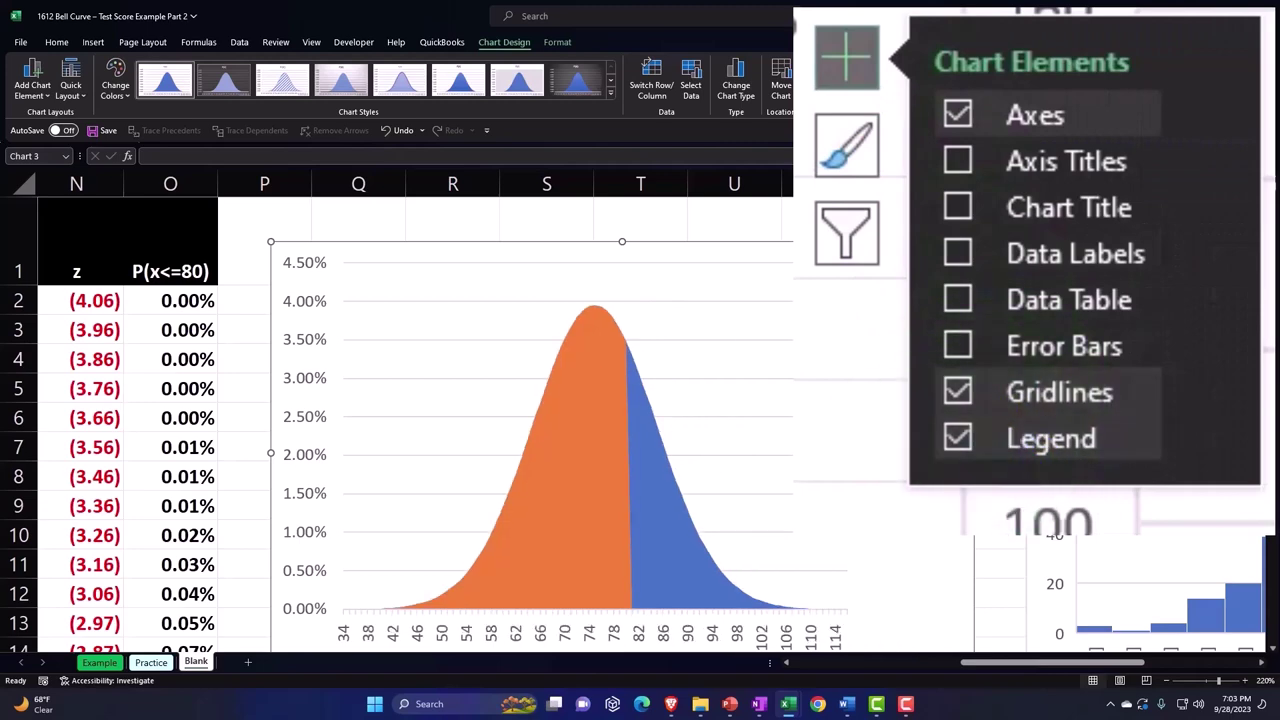
{"action": "left_click", "coordinate": [806, 214]}
{"action": "scroll", "coordinate": [815, 415], "scroll_direction": "down", "scroll_amount": 1}
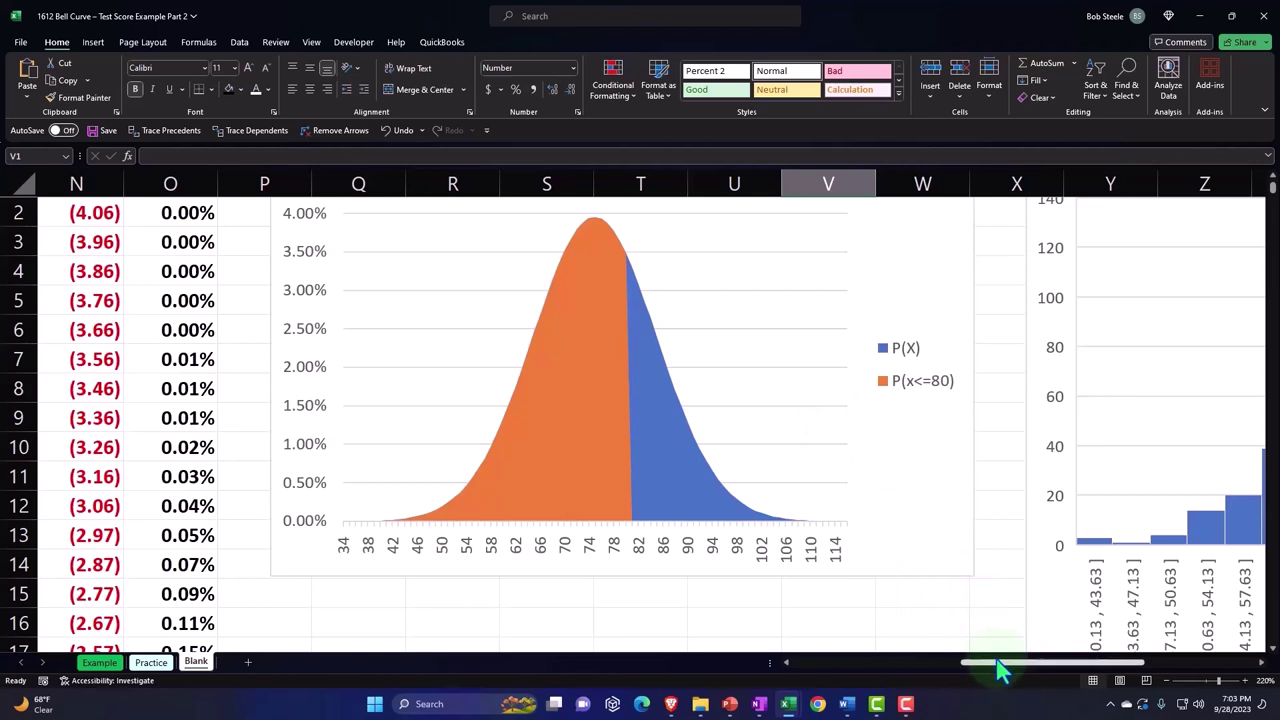
- Scroll across to review the finished chart, then select cell N1 to deselect it
{"action": "left_click_drag", "start_coordinate": [1000, 666], "coordinate": [983, 667]}
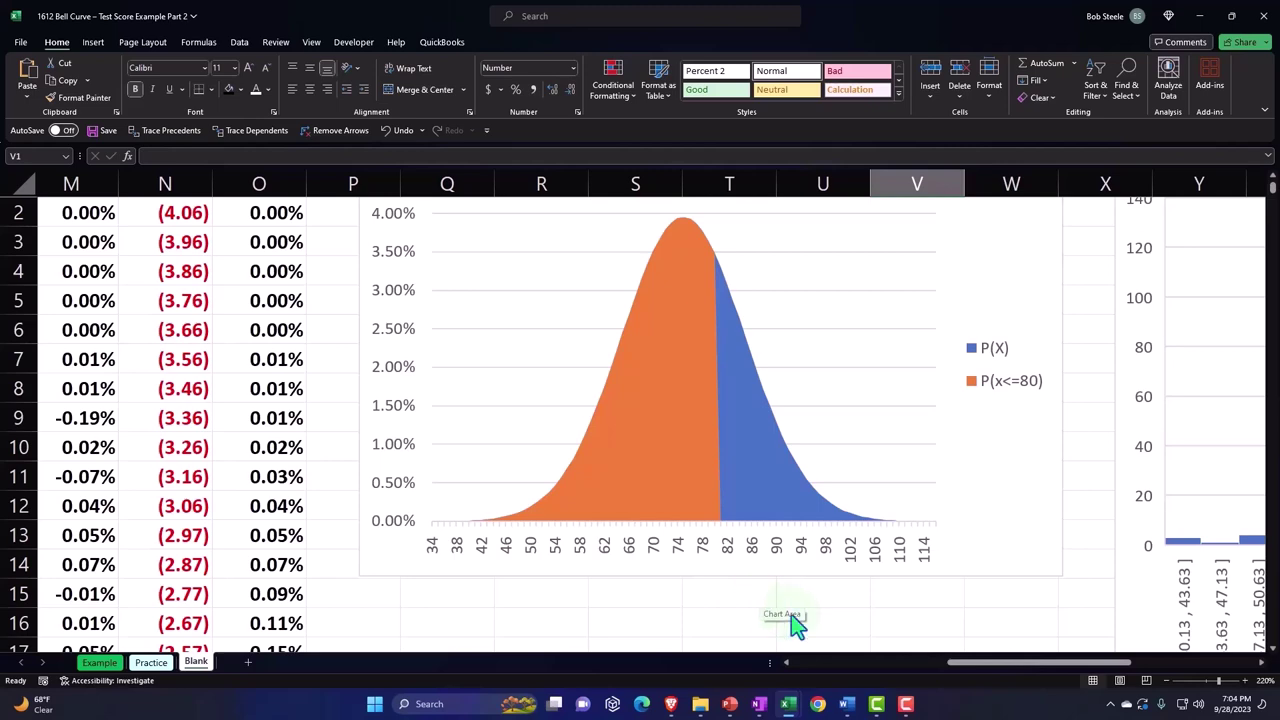
{"action": "left_click_drag", "start_coordinate": [980, 668], "coordinate": [860, 667]}
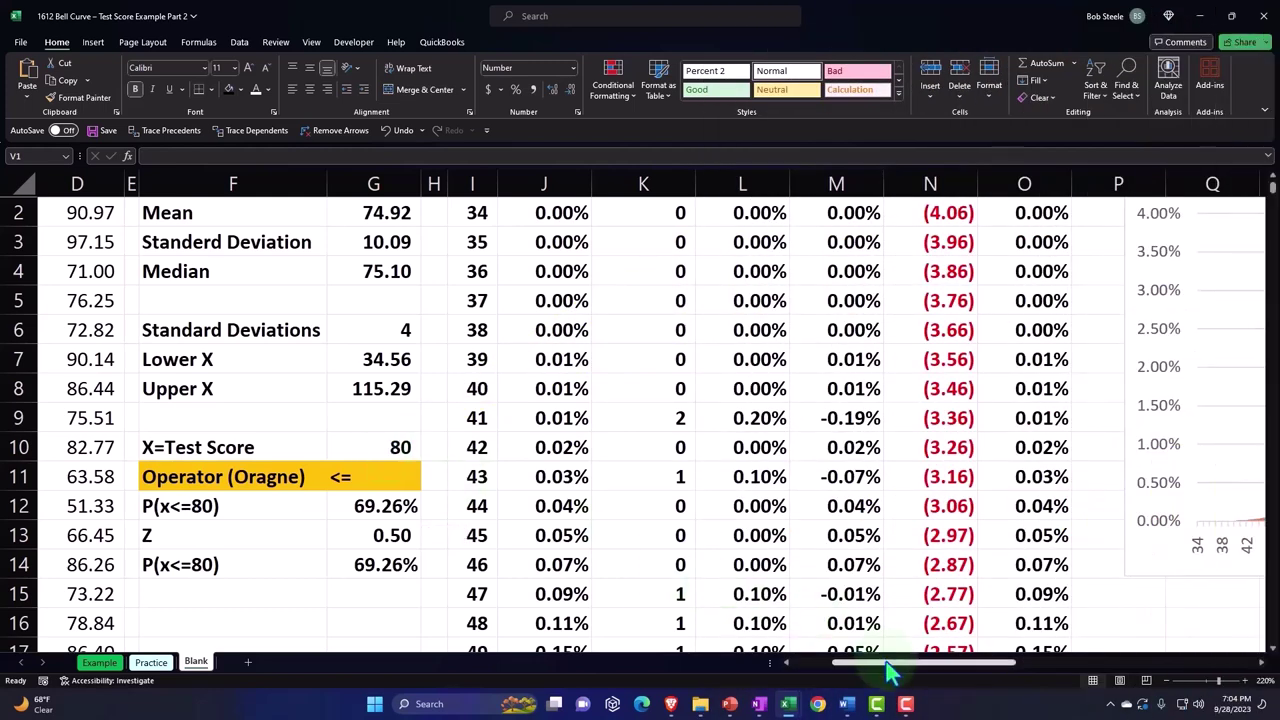
{"action": "left_click_drag", "start_coordinate": [890, 672], "coordinate": [962, 672]}
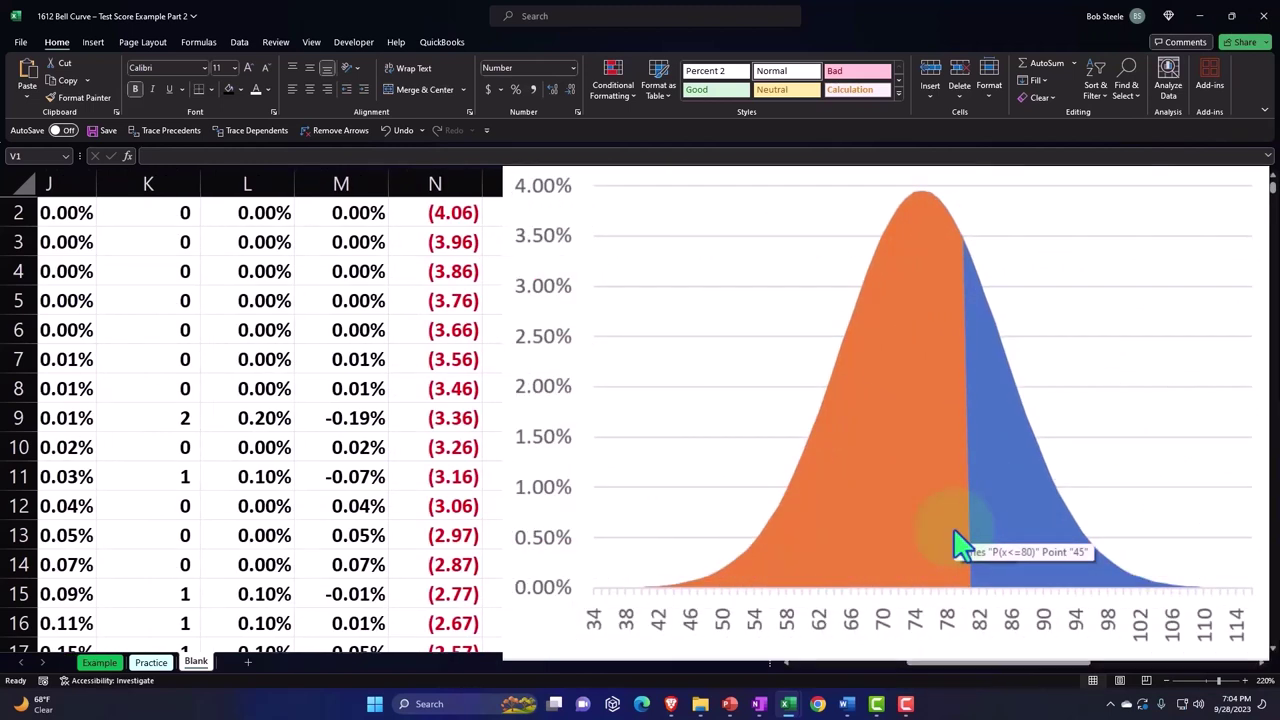
{"action": "mouse_move", "coordinate": [1005, 424]}
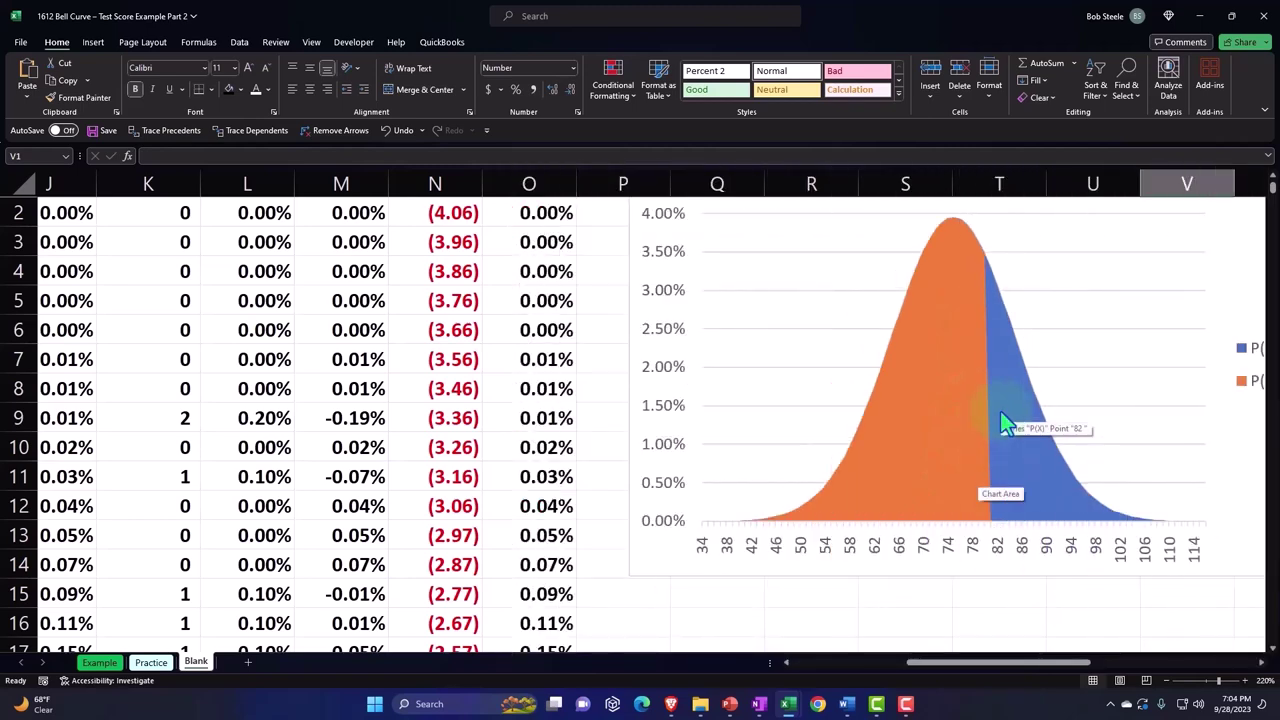
{"action": "left_click", "coordinate": [447, 272]}
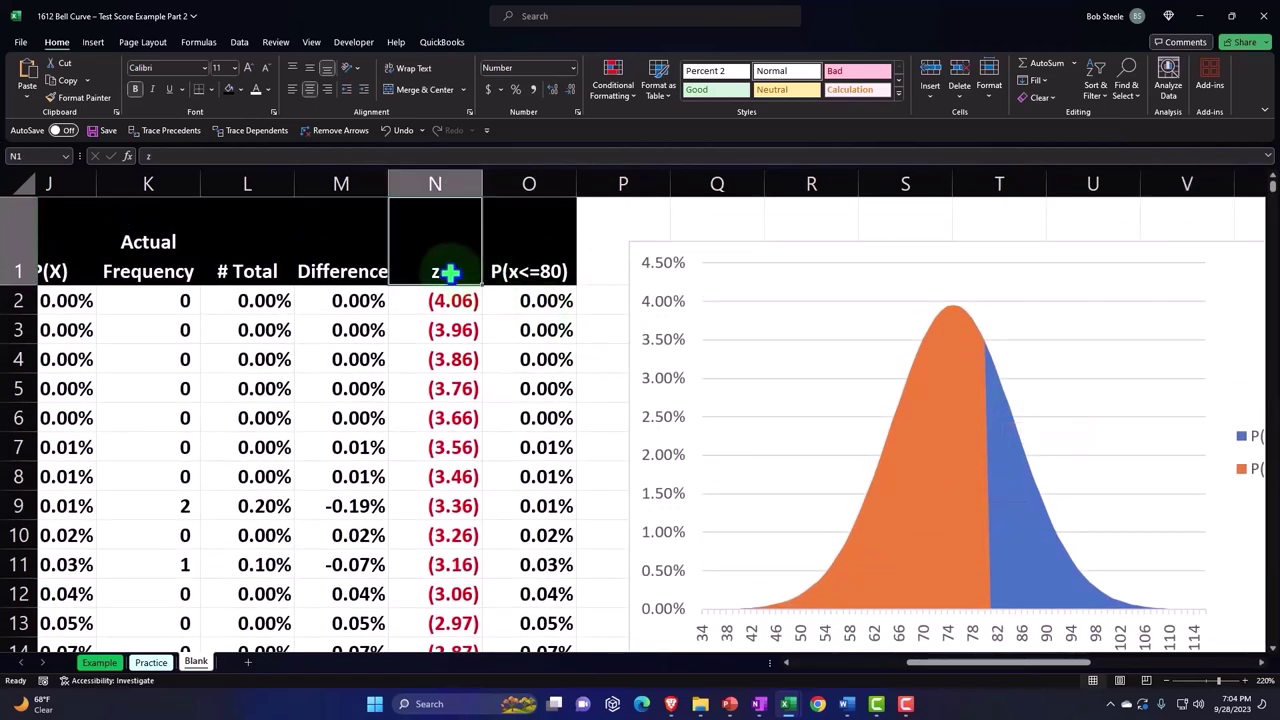
{"action": "scroll", "coordinate": [770, 570], "scroll_direction": "down", "scroll_amount": 1}
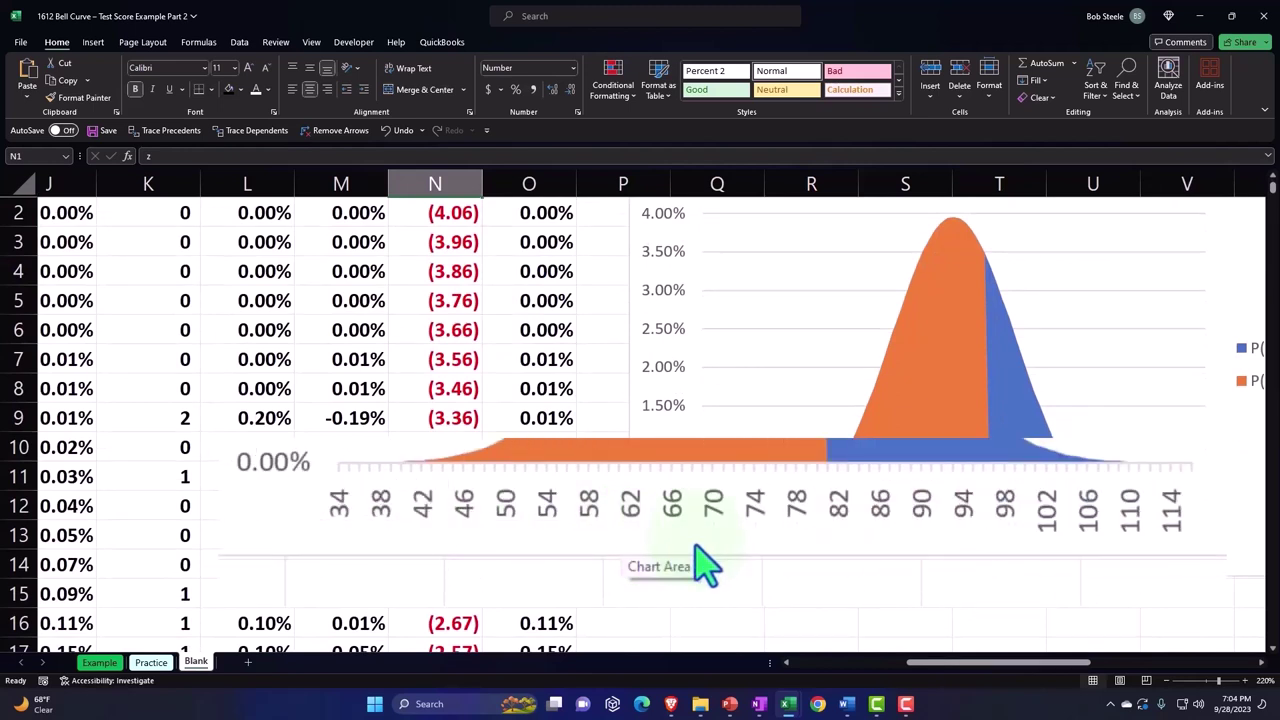
{"action": "scroll", "coordinate": [880, 580], "scroll_direction": "up", "scroll_amount": 1}
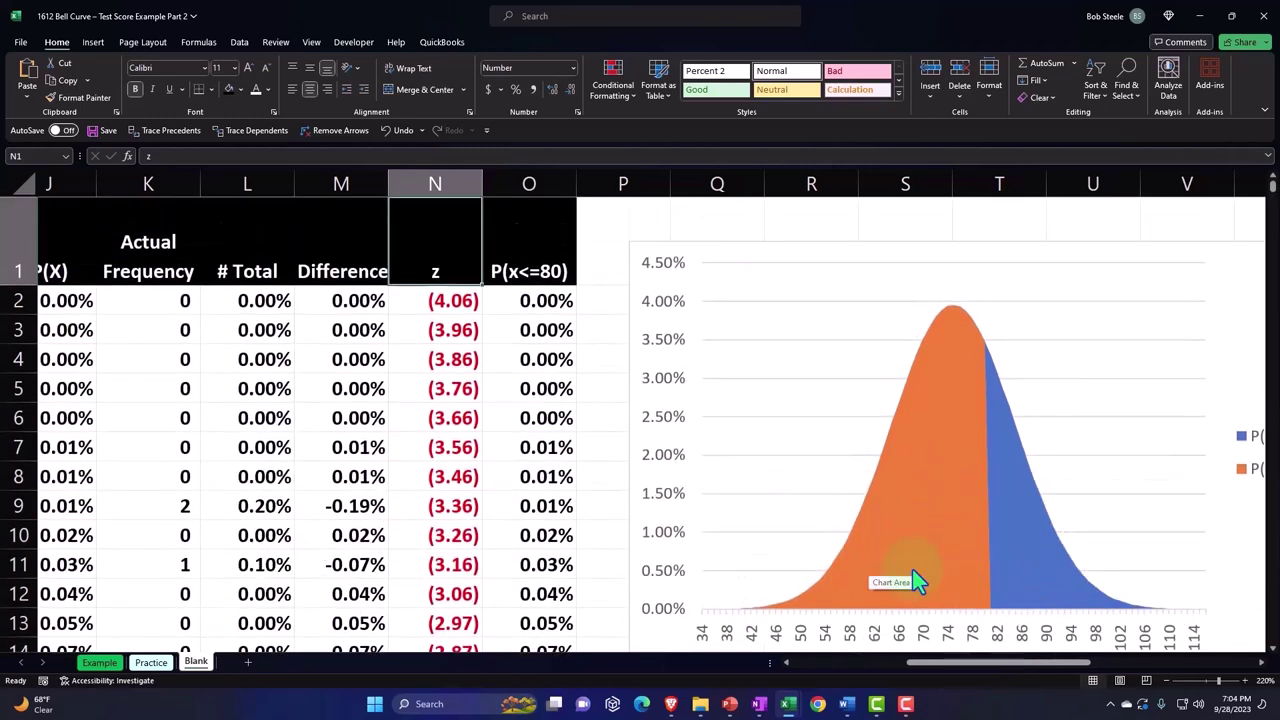